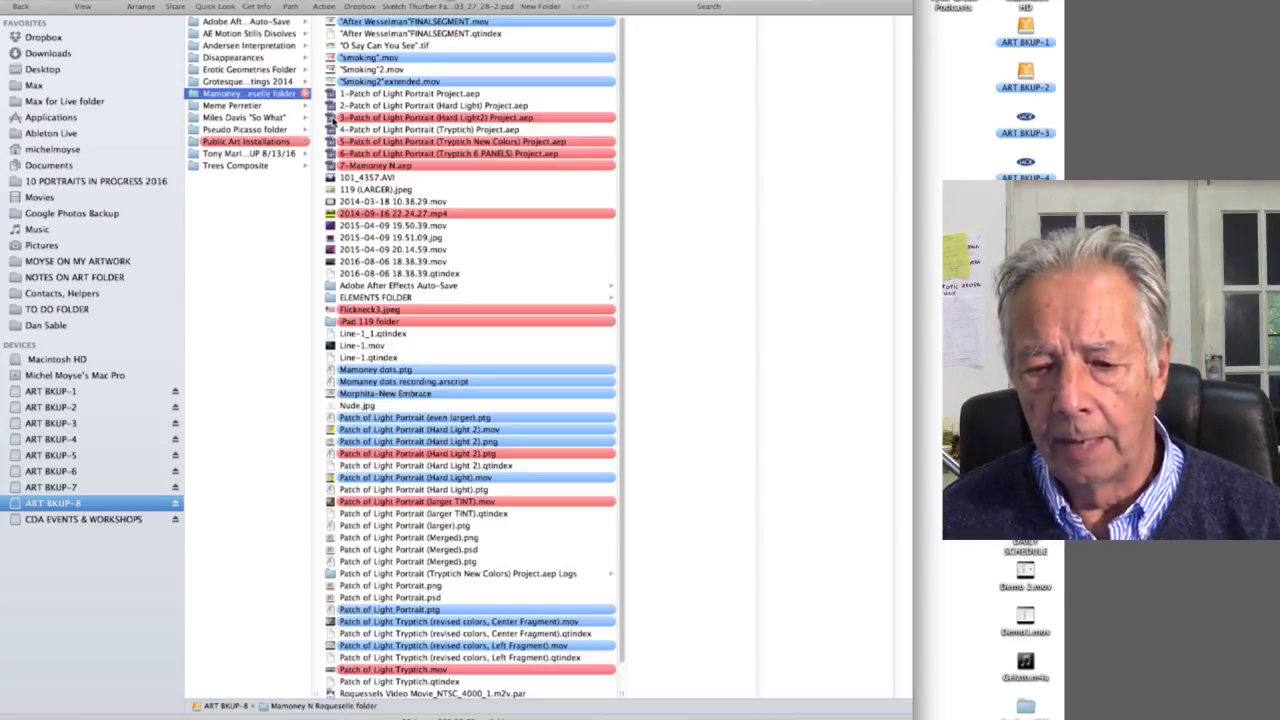
# Preview '3-Patch of Light Portrait (Hard Light2) Project.aep' in Finder and open it in After Effects.
pyautogui.click(328, 118)
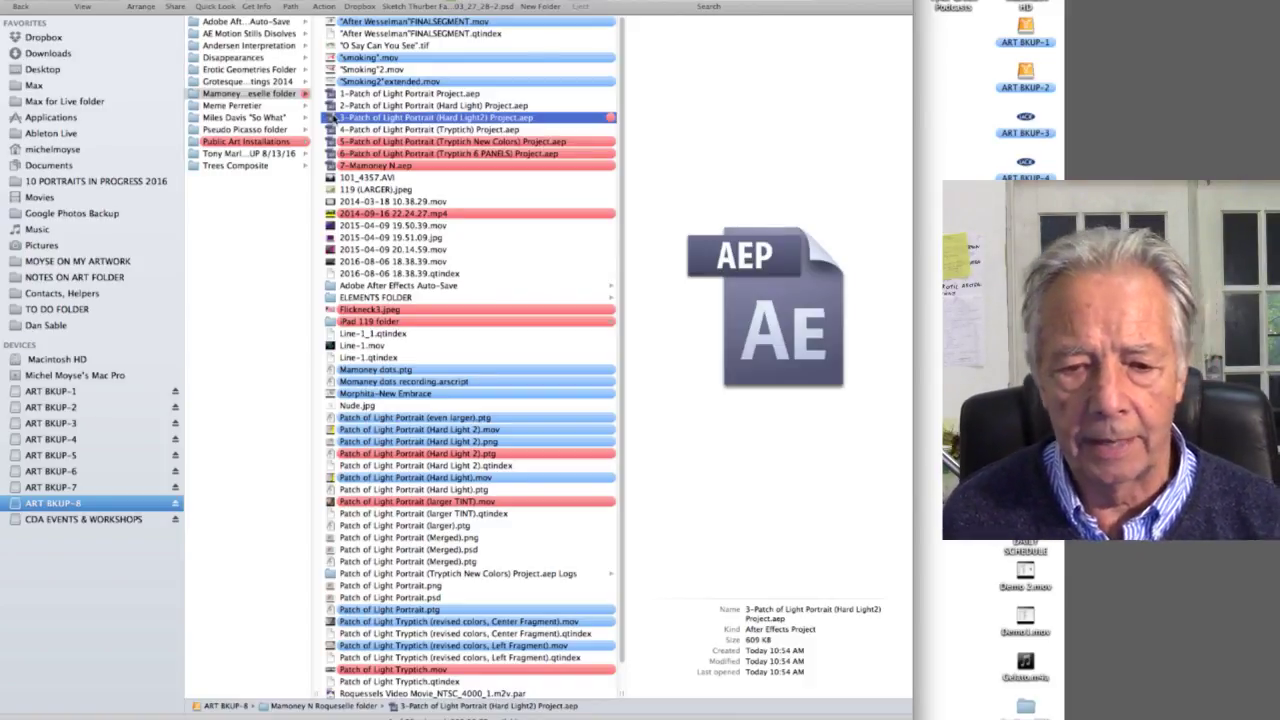
pyautogui.doubleClick(333, 117)
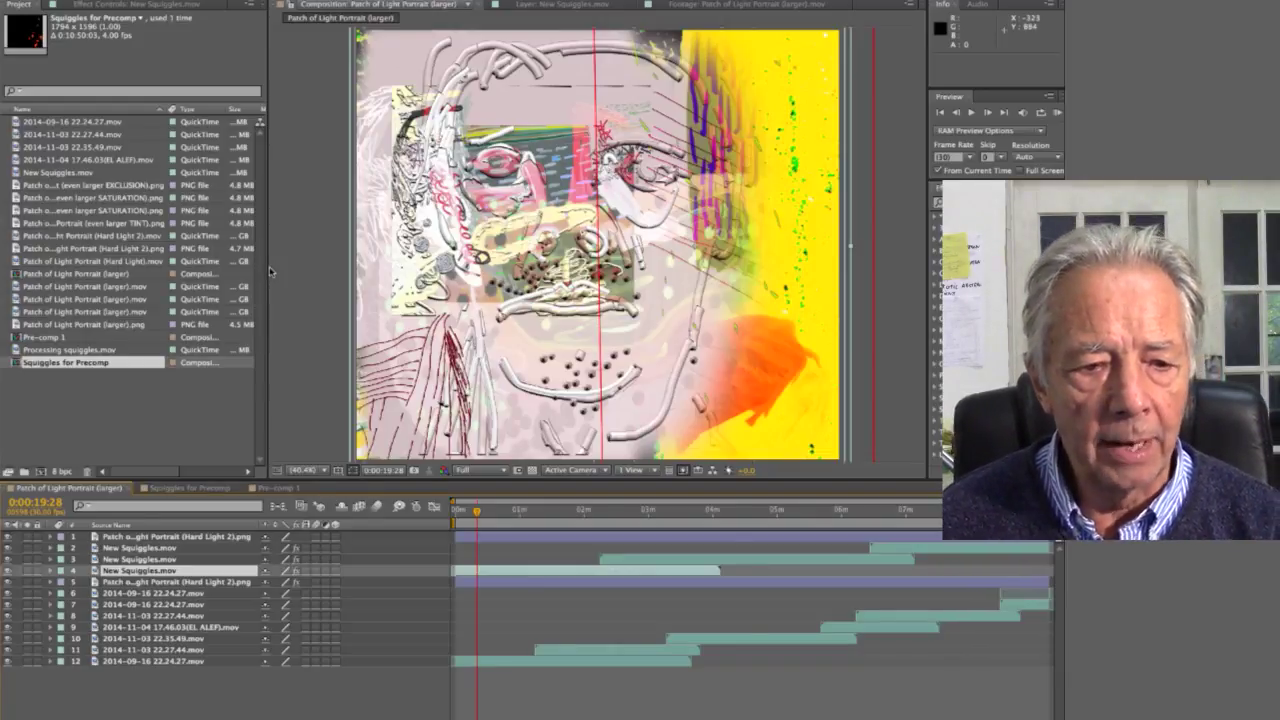
# Widen the Project panel to show Media Duration, then switch to the Squiggles for Precomp composition.
pyautogui.moveTo(266, 271)
pyautogui.mouseDown()
pyautogui.moveTo(312, 276)
pyautogui.moveTo(286, 278)
pyautogui.mouseUp()
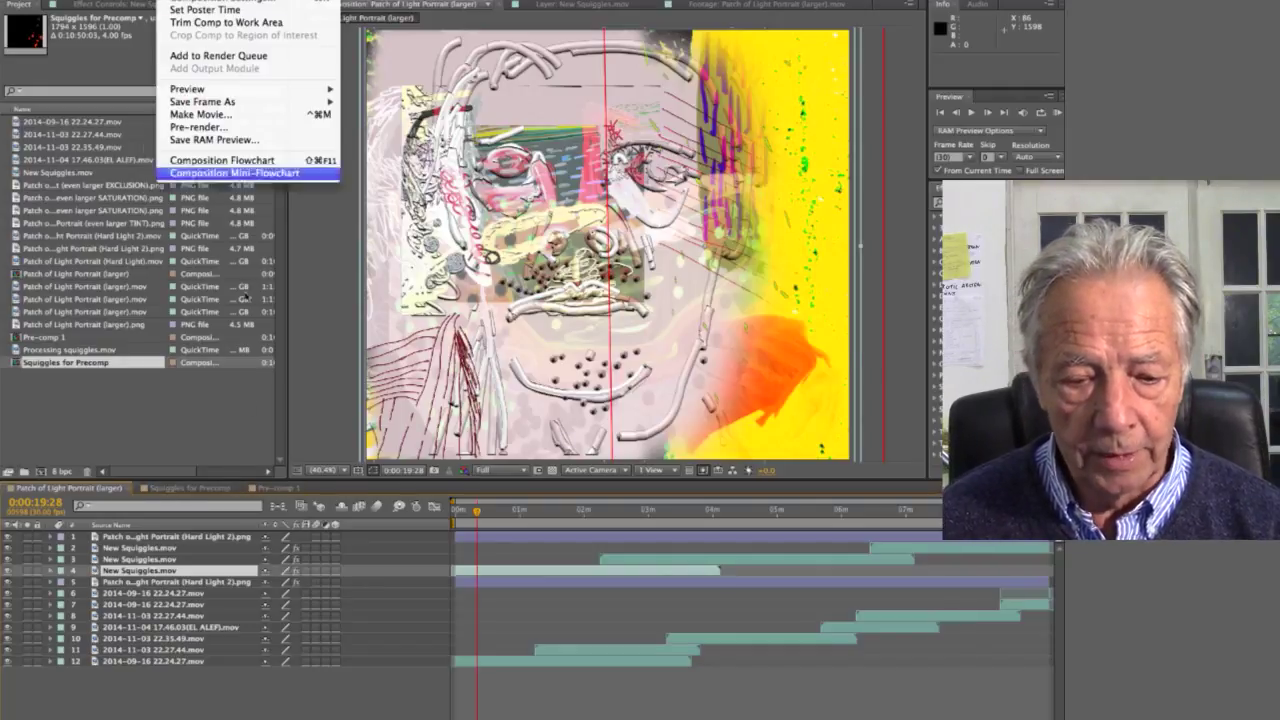
pyautogui.click(127, 430)
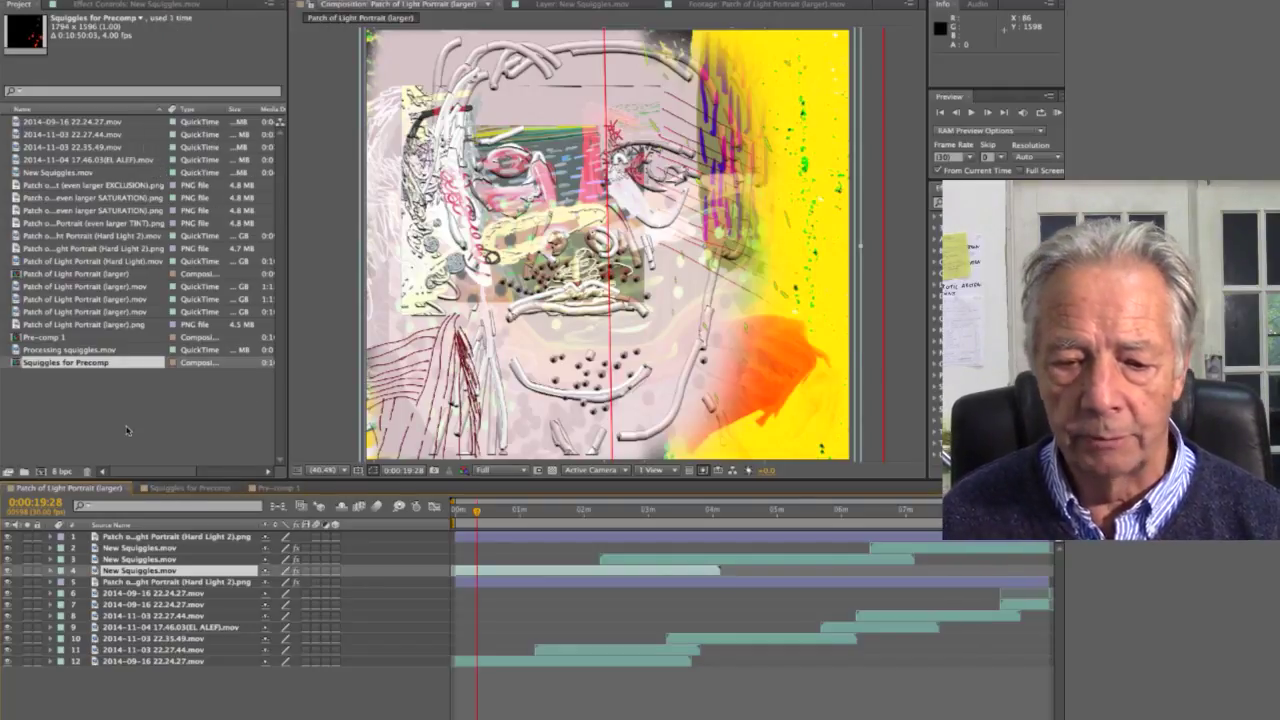
pyautogui.click(180, 489)
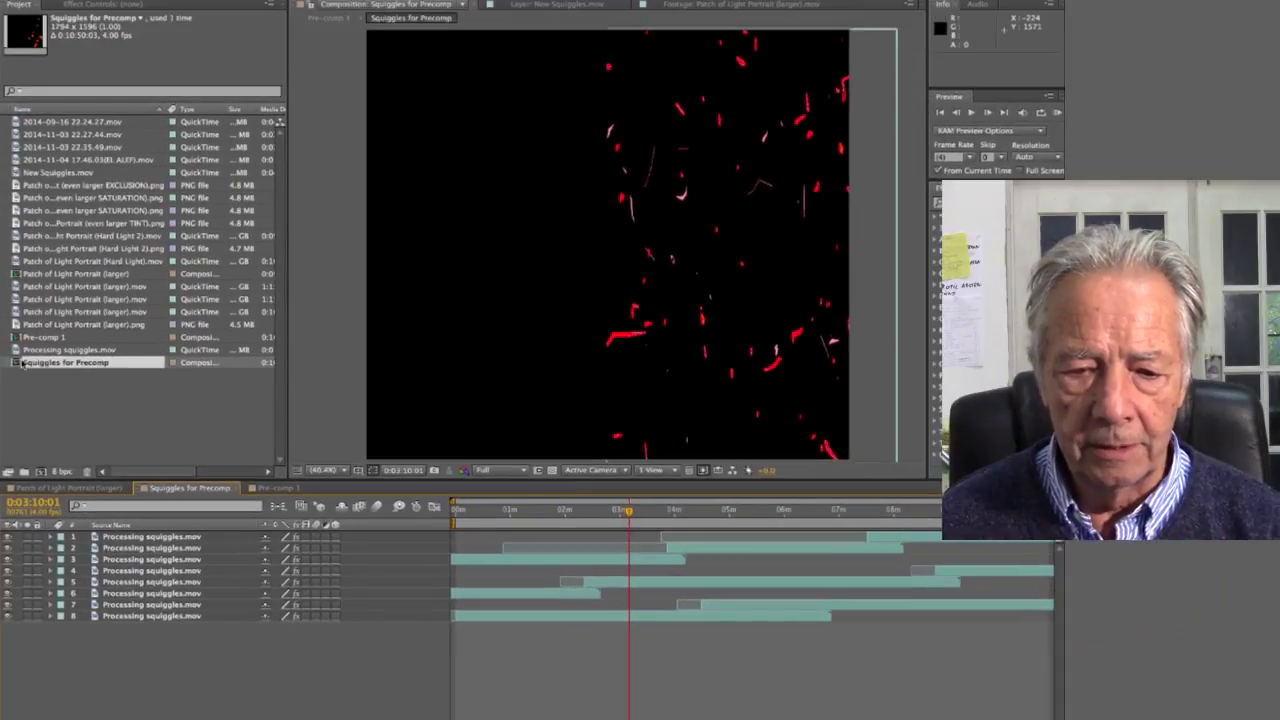
# Select Processing squiggles.mov, widen the Project panel to show file paths, and select layer 8.
pyautogui.click(16, 349)
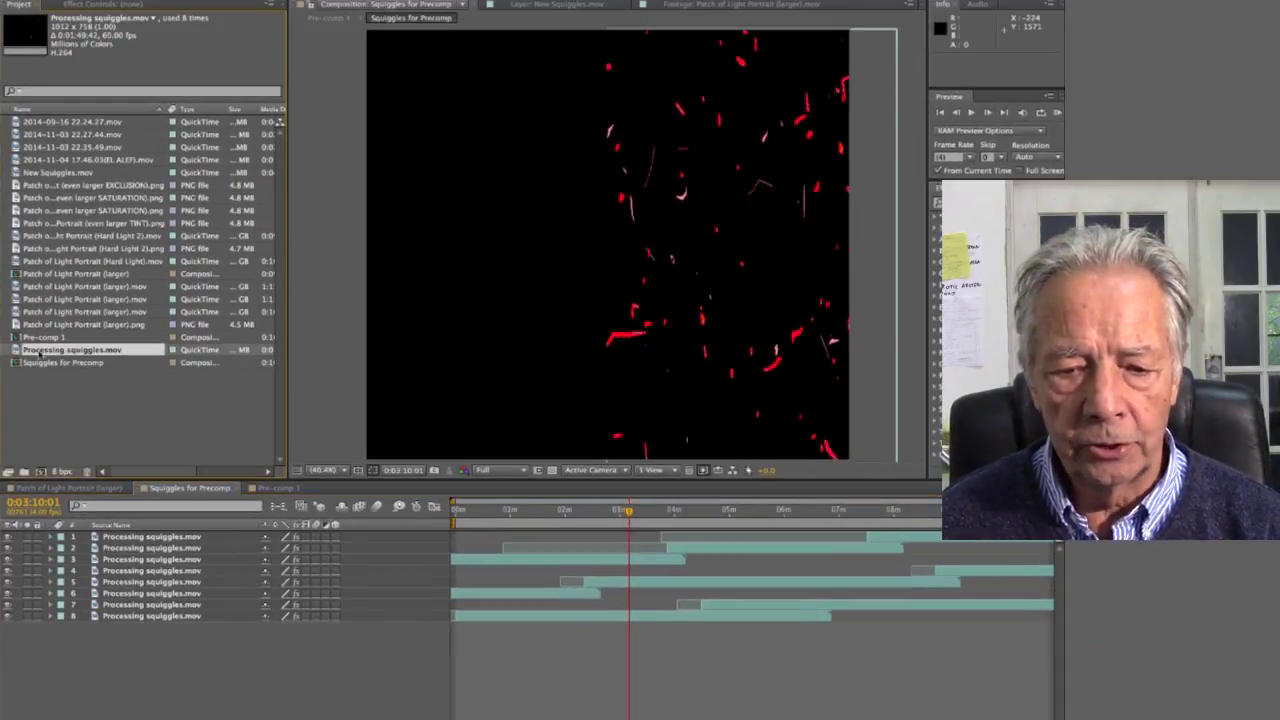
pyautogui.moveTo(289, 256); pyautogui.dragTo(349, 257)
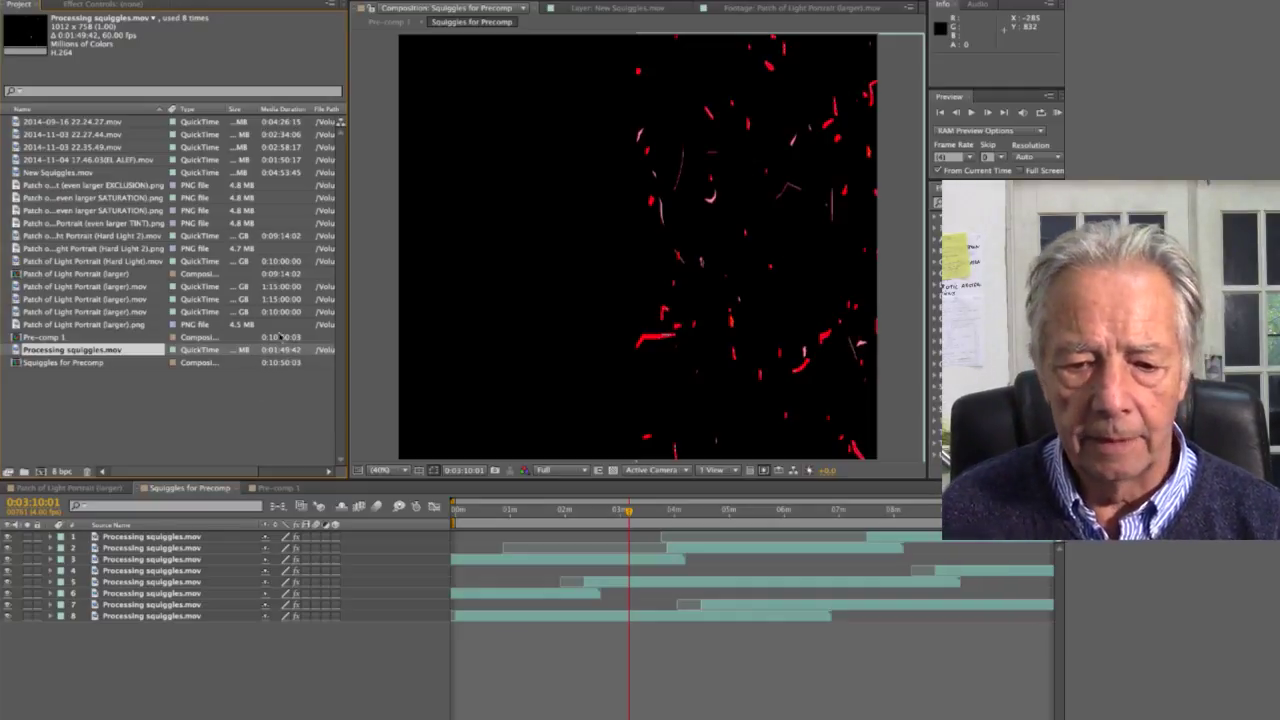
pyautogui.click(127, 617)
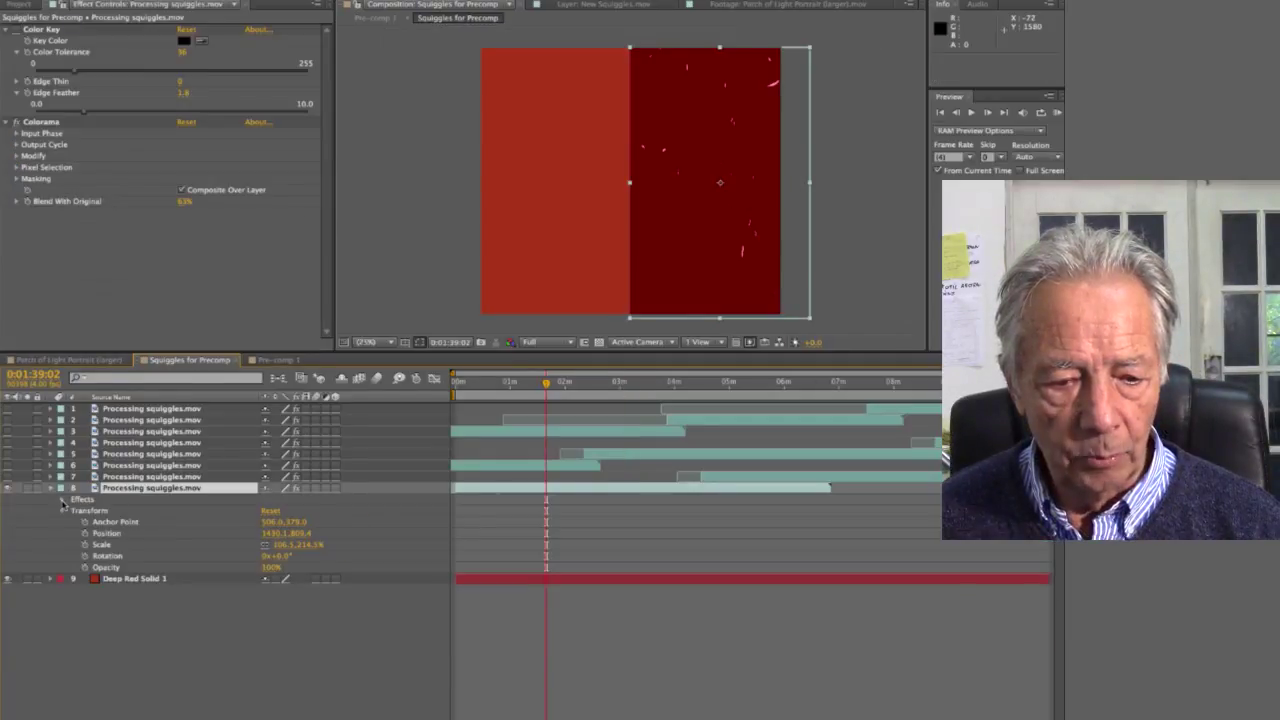
# Expand layer 8's Color Key and Colorama effects, compare them, and hide Deep Red Solid 1.
pyautogui.click(62, 500)
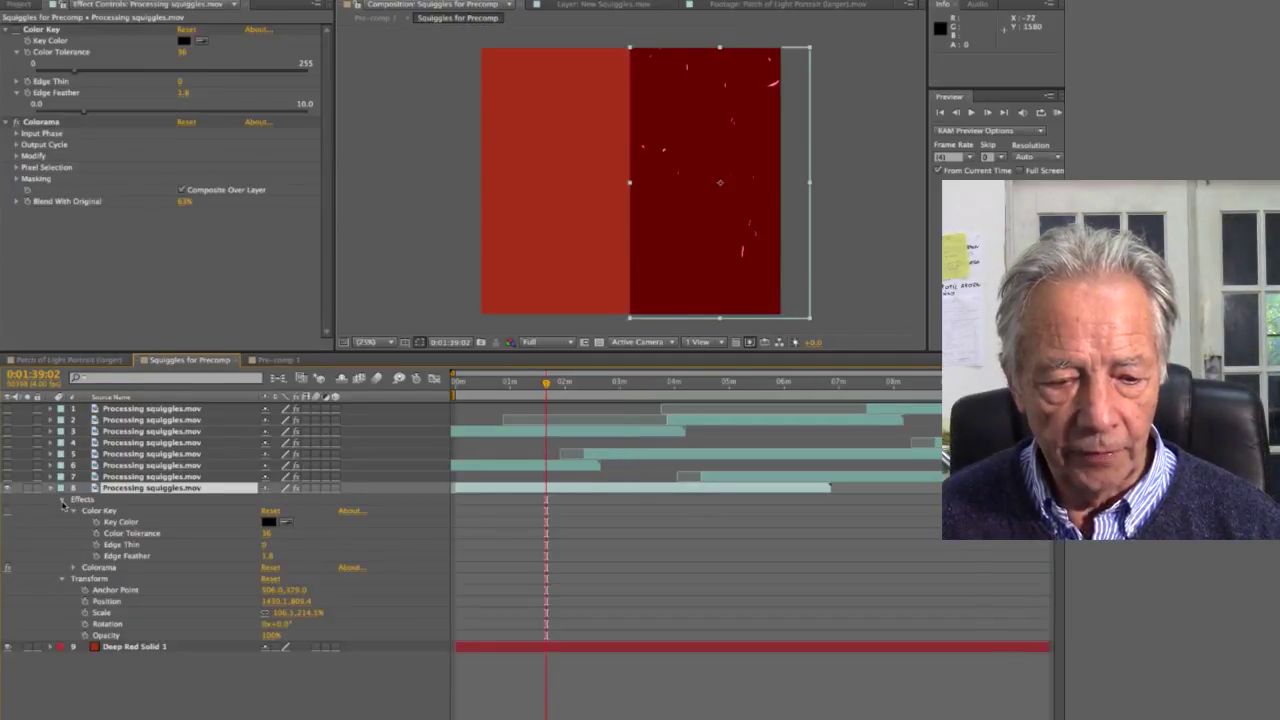
pyautogui.click(8, 512)
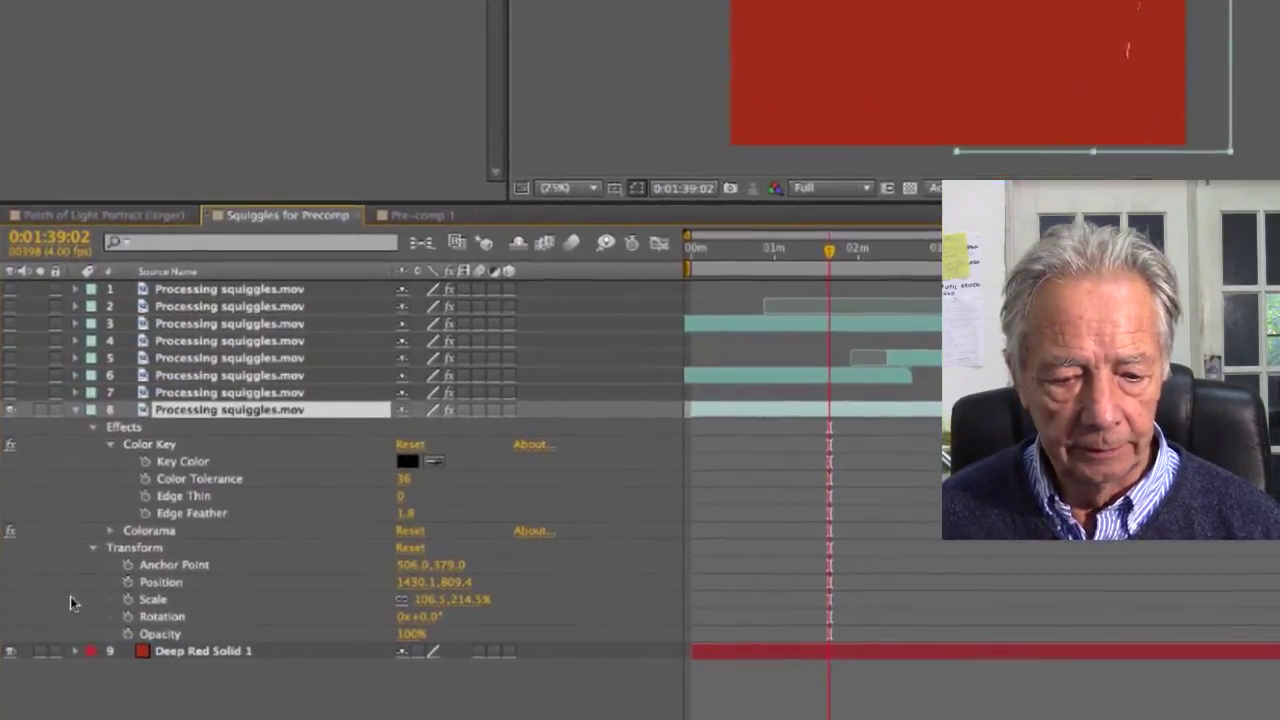
pyautogui.click(11, 652)
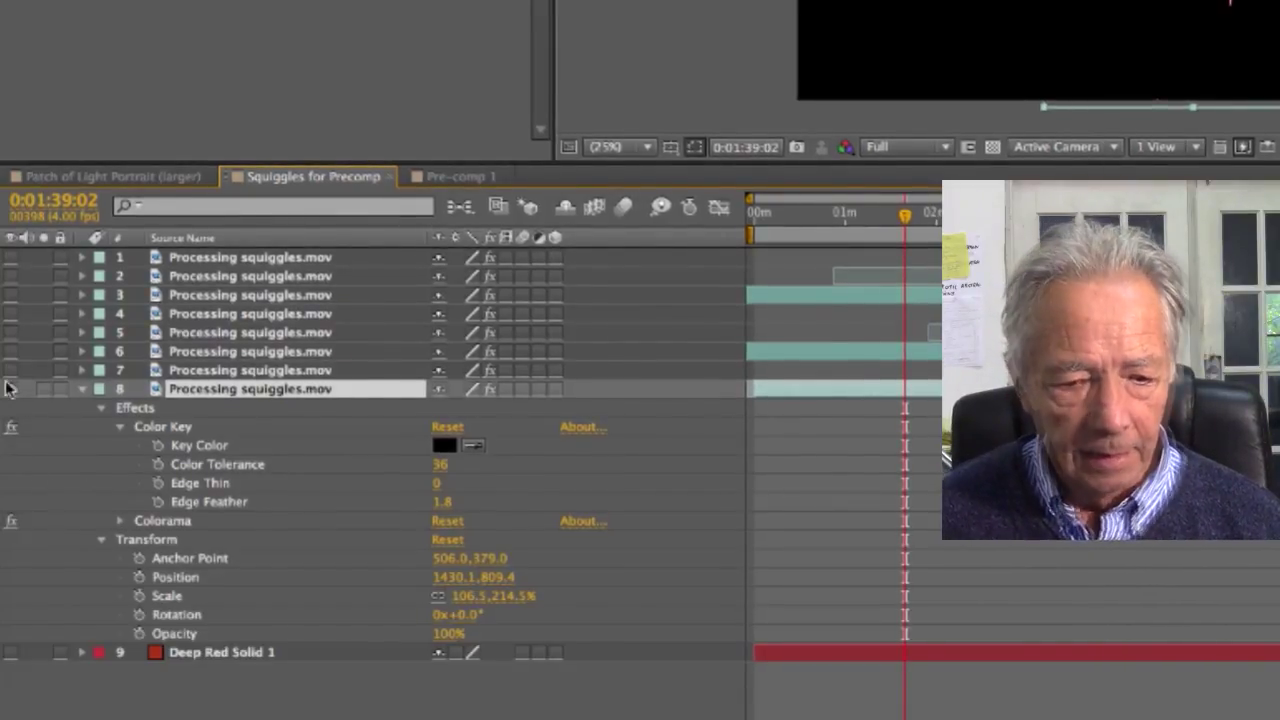
pyautogui.click(10, 652)
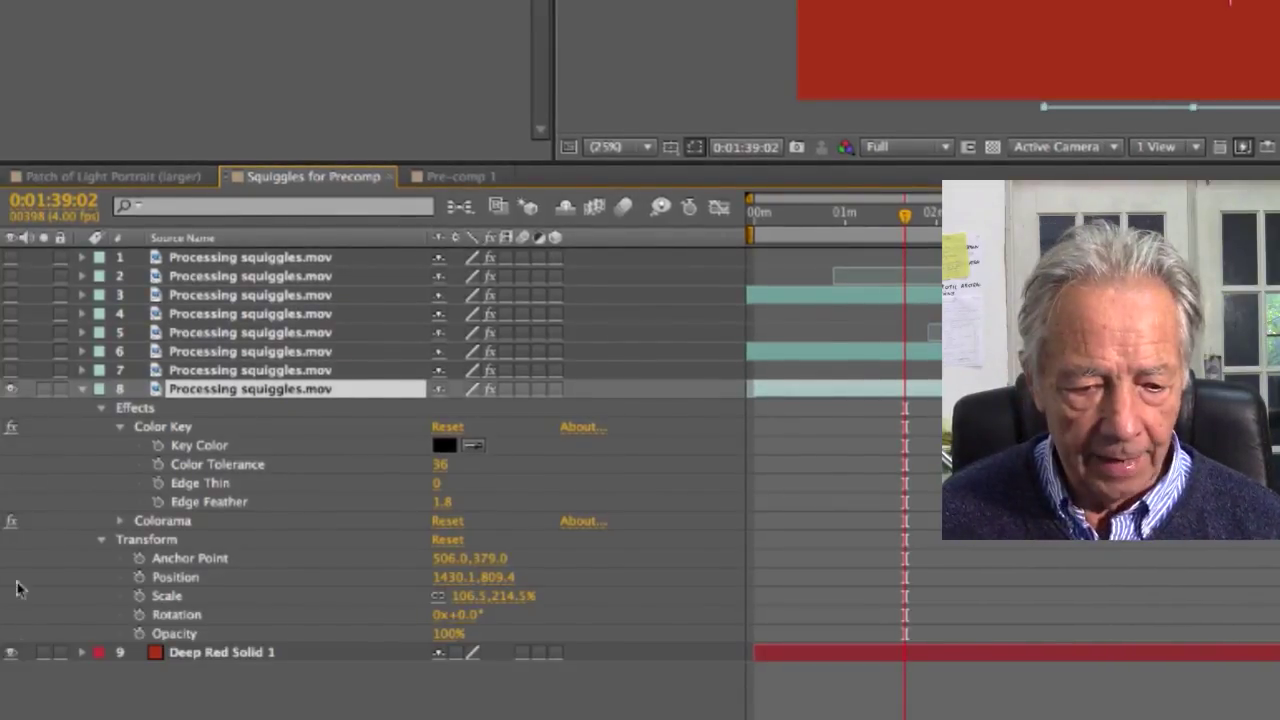
pyautogui.click(11, 428)
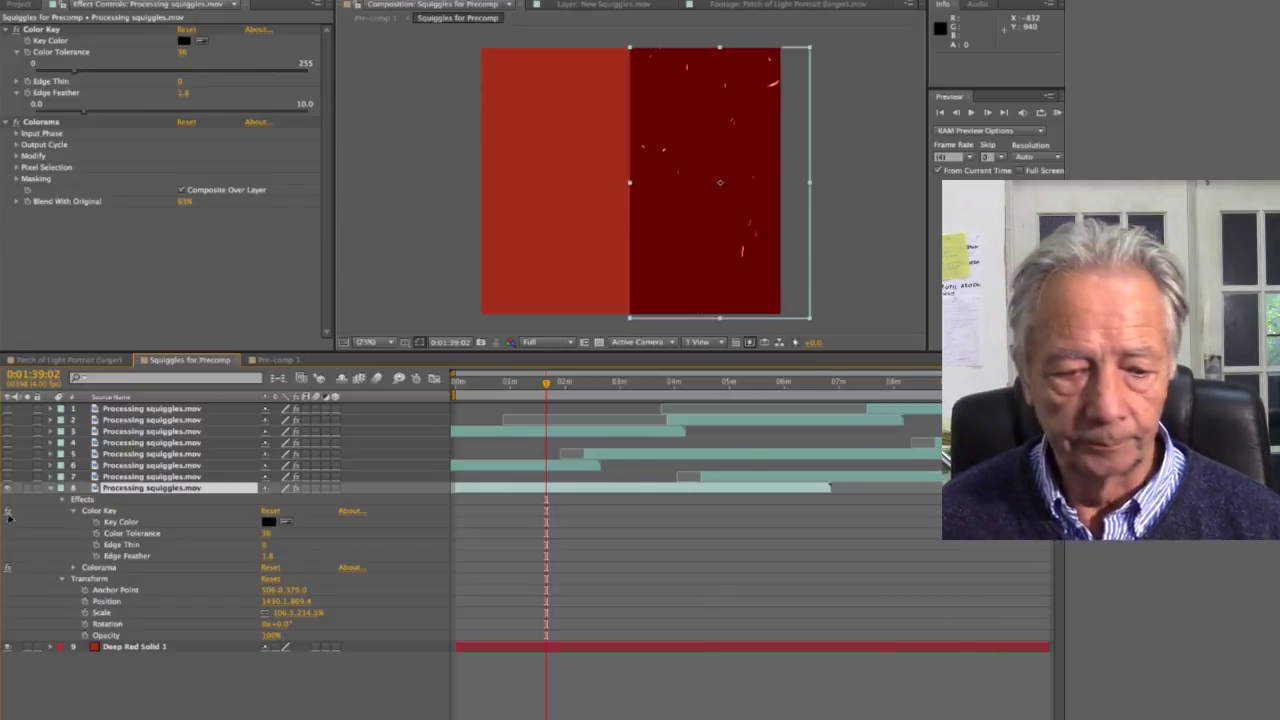
pyautogui.click(8, 512)
pyautogui.click(7, 647)
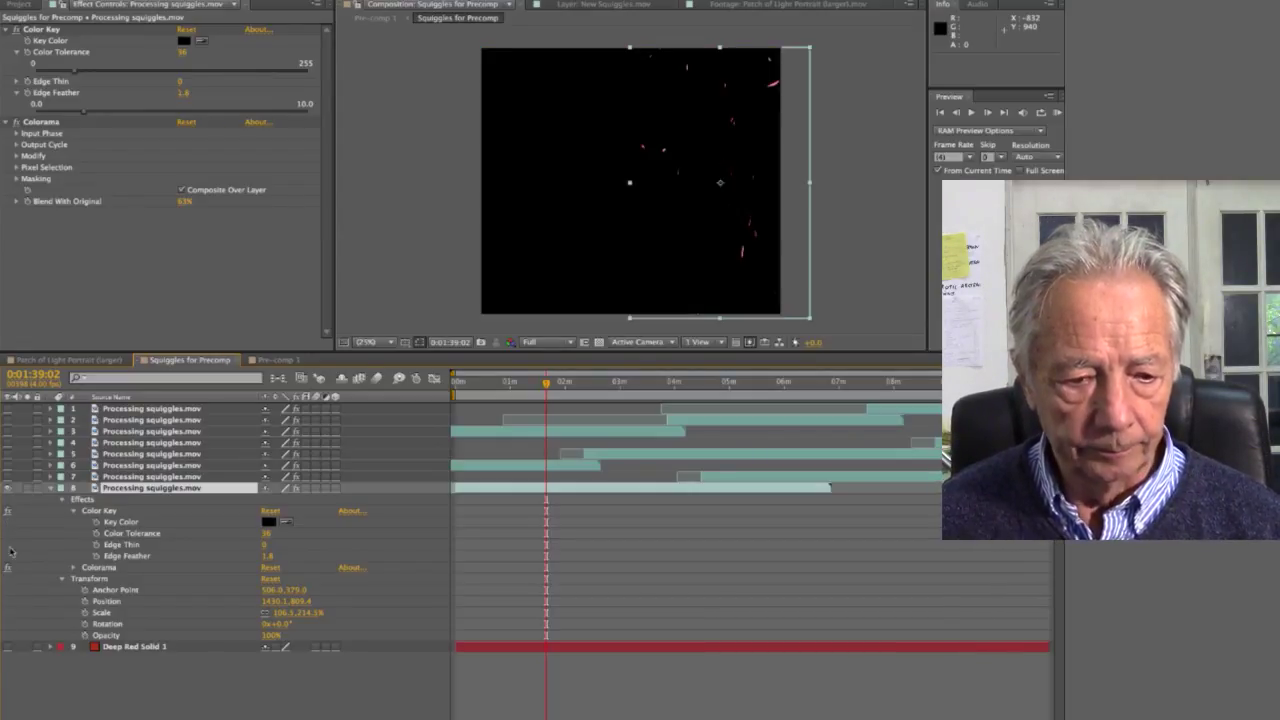
pyautogui.click(7, 466)
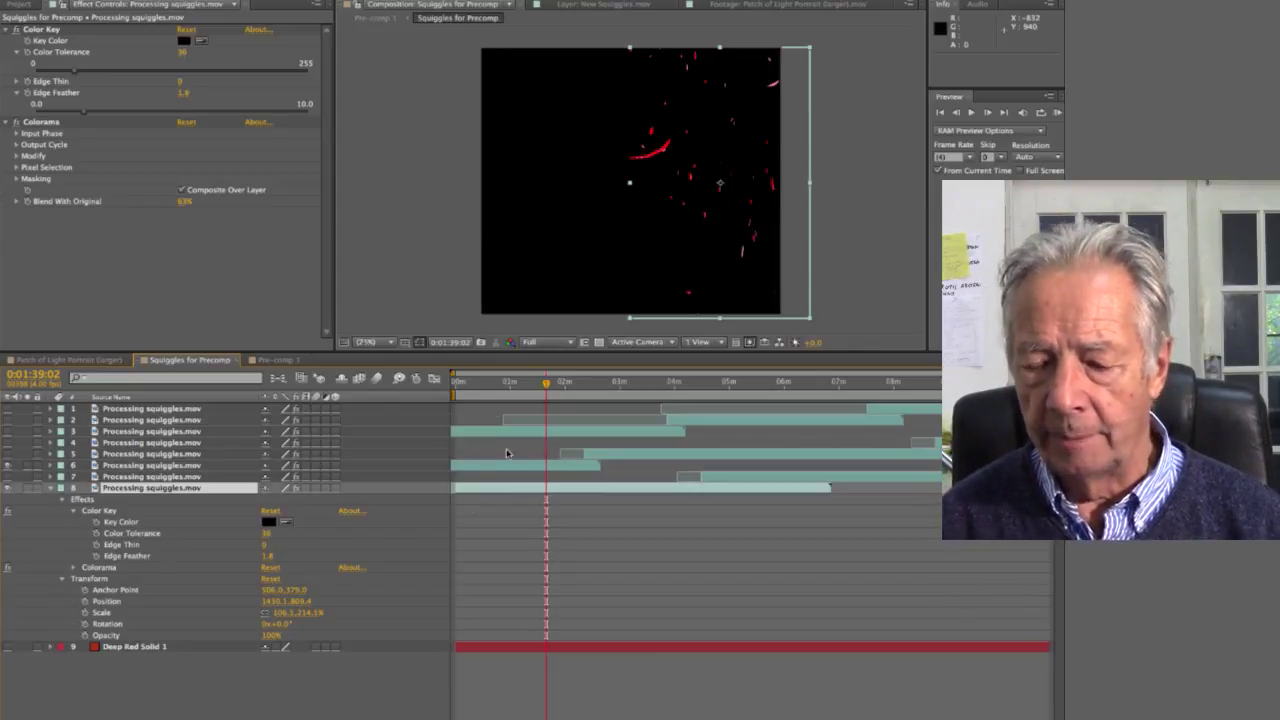
# Scrub to 0:02:25:02 and back near one minute, then hide several squiggle layers.
pyautogui.moveTo(546, 383); pyautogui.dragTo(944, 386)
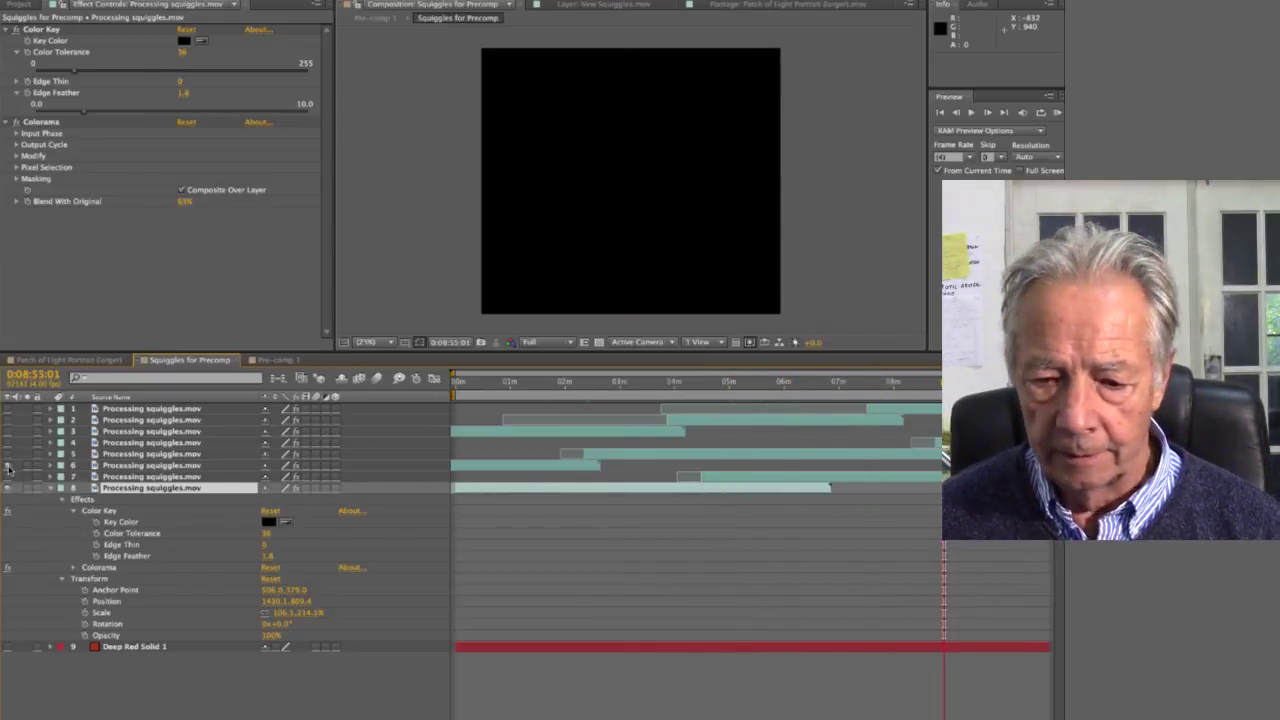
pyautogui.click(481, 434)
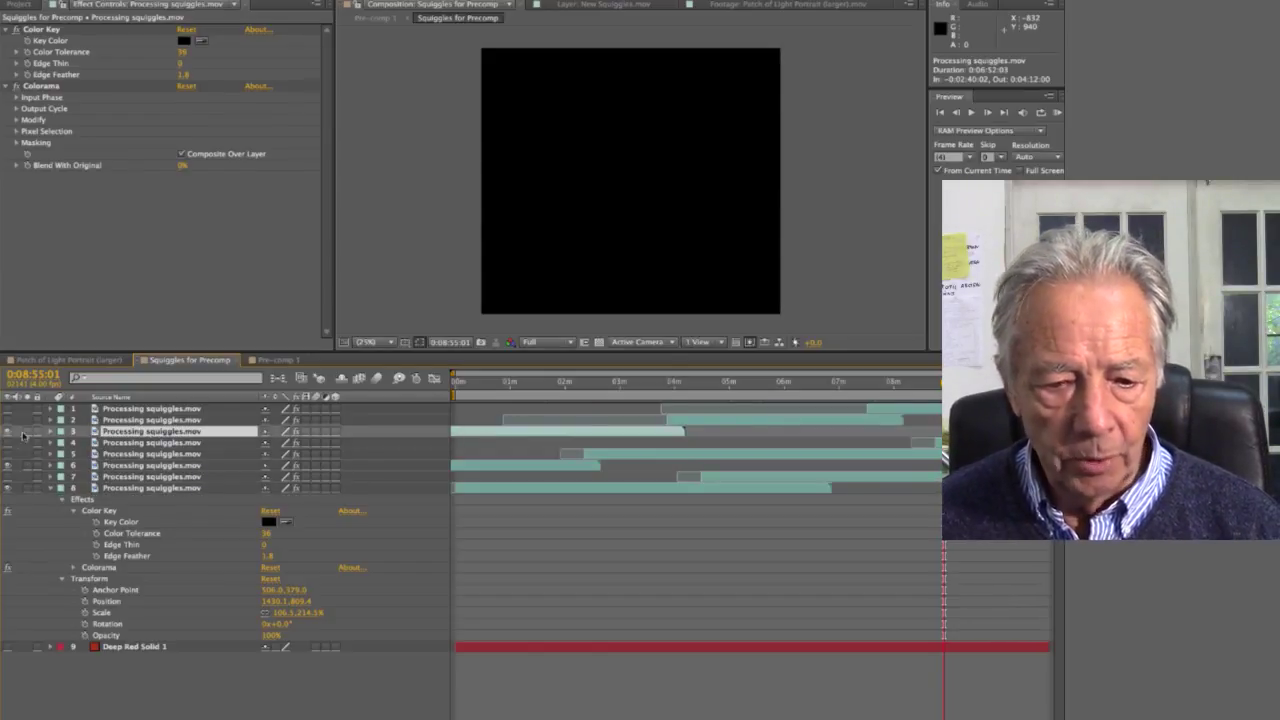
pyautogui.moveTo(491, 388)
pyautogui.mouseDown()
pyautogui.moveTo(645, 390)
pyautogui.moveTo(519, 390)
pyautogui.mouseUp()
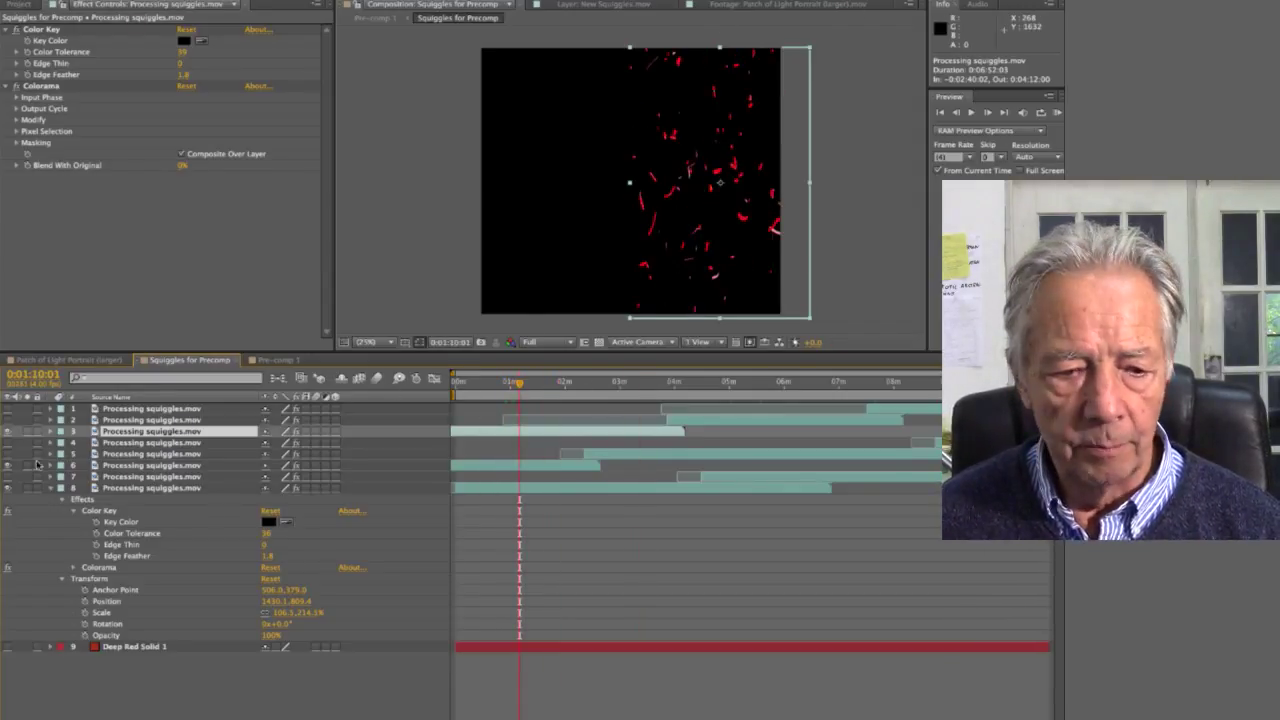
pyautogui.moveTo(7, 433)
pyautogui.mouseDown()
pyautogui.moveTo(9, 472)
pyautogui.moveTo(8, 440)
pyautogui.mouseUp()
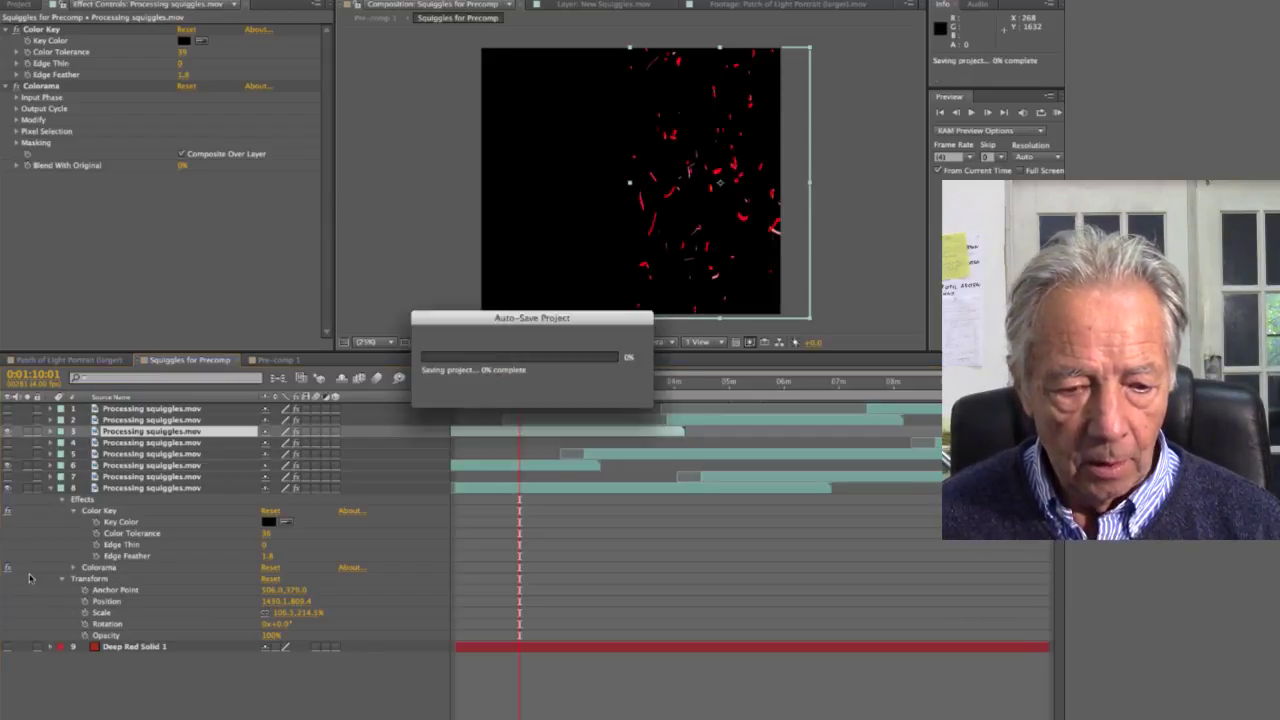
# Shift layer 8's Colorama Input Phase through about 167° and 263° until the squiggles turn pink.
pyautogui.click(97, 568)
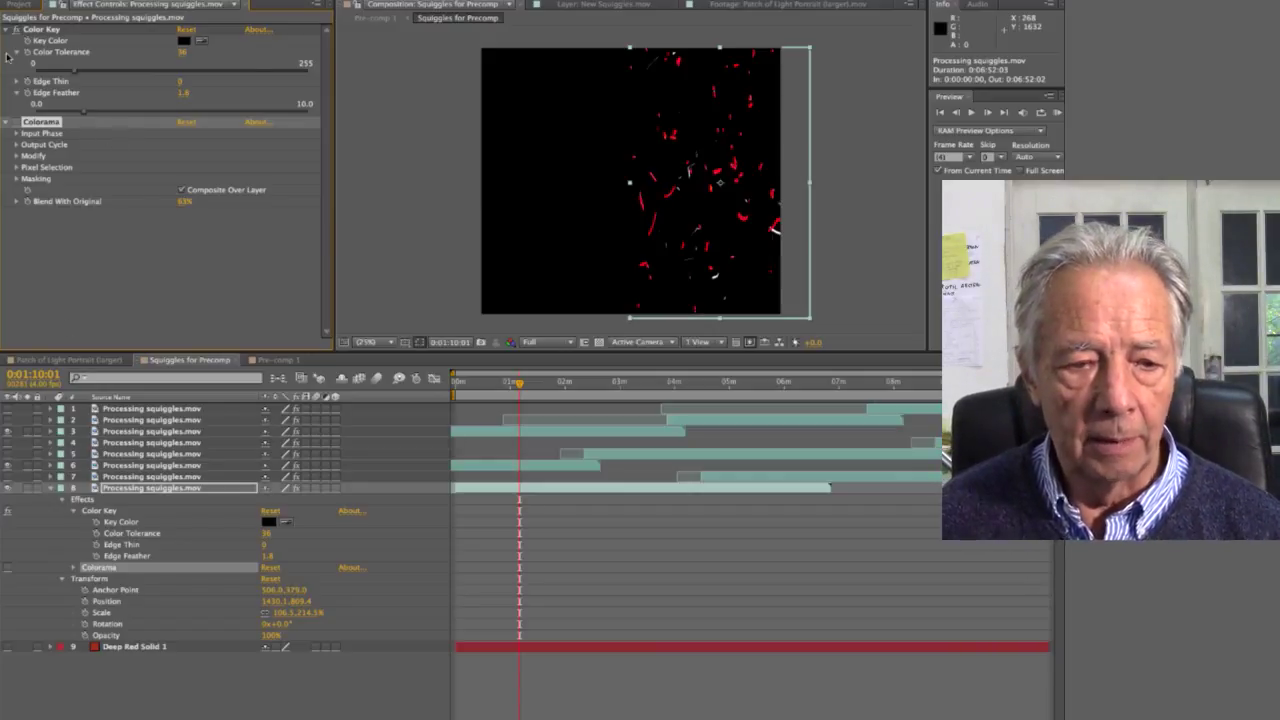
pyautogui.click(16, 134)
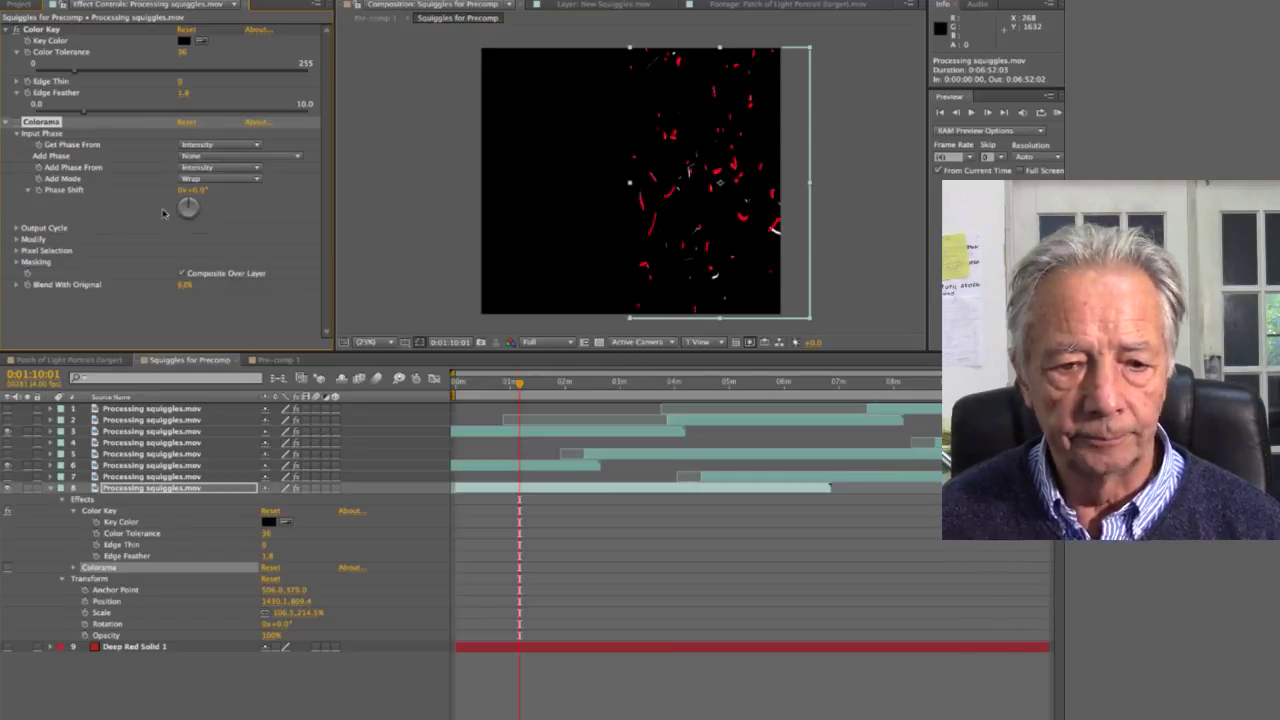
pyautogui.moveTo(199, 208); pyautogui.dragTo(199, 209)
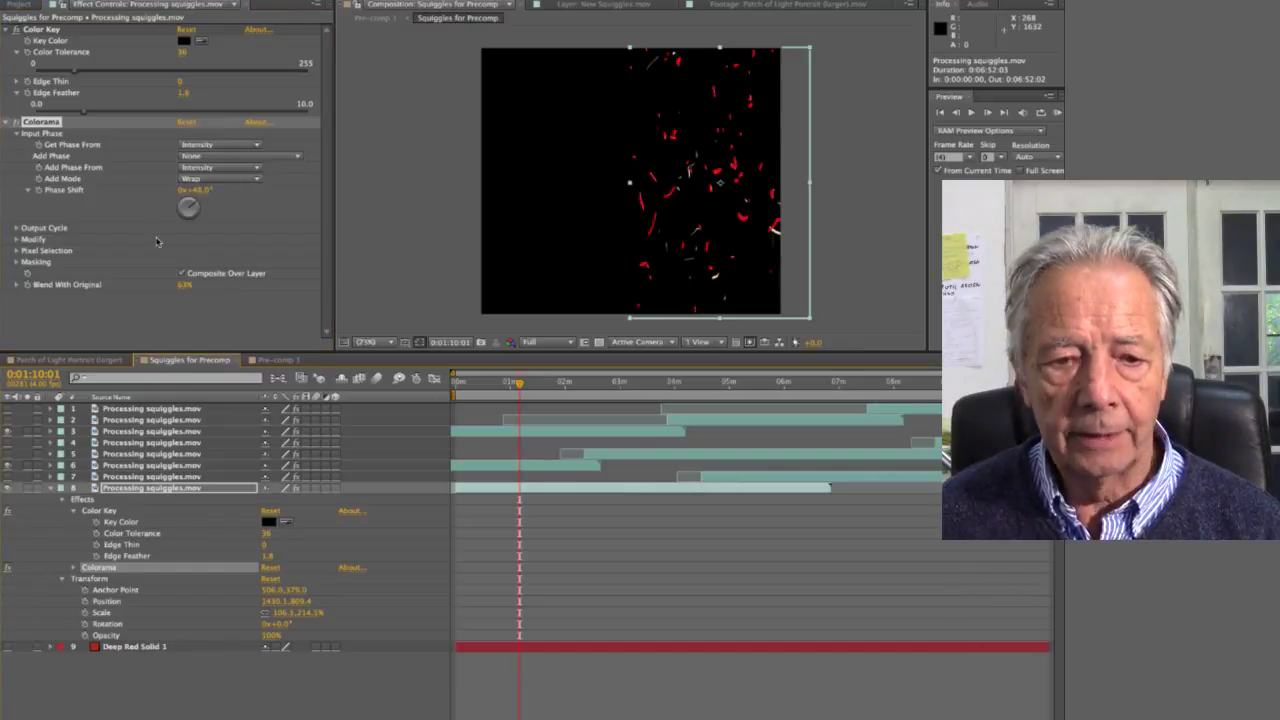
pyautogui.moveTo(192, 215); pyautogui.dragTo(193, 220)
pyautogui.click(8, 465)
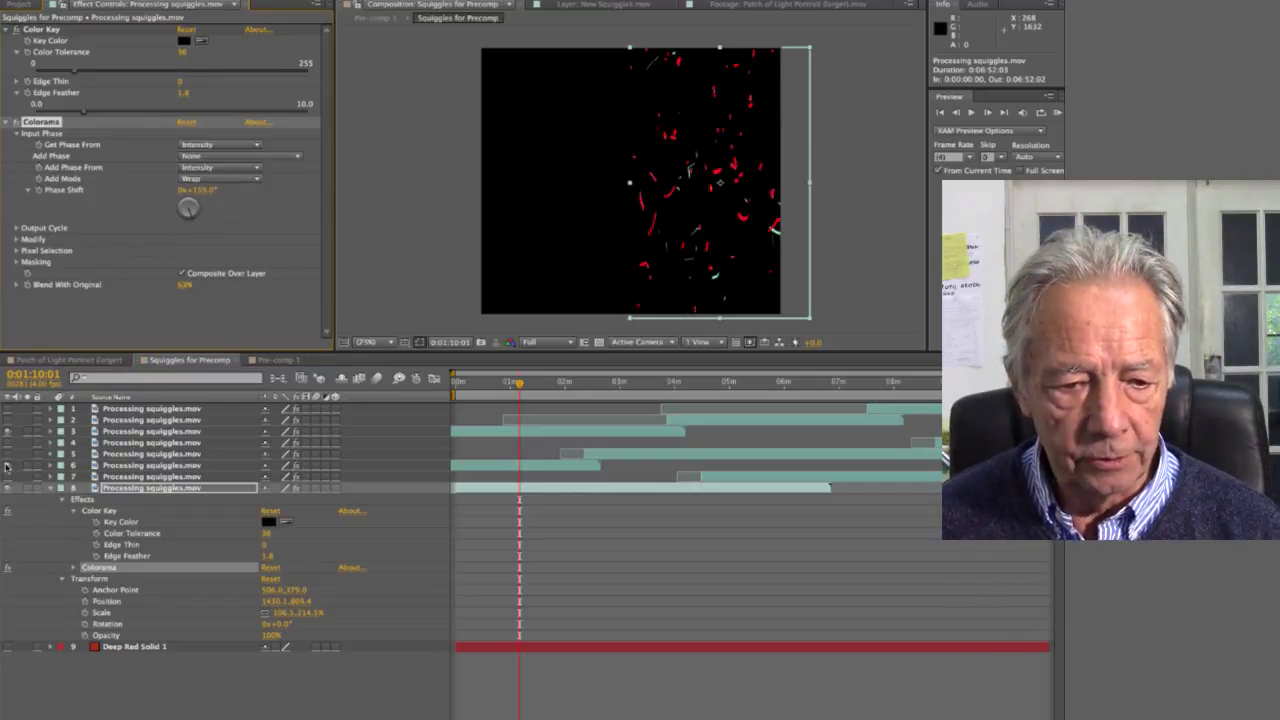
pyautogui.click(8, 431)
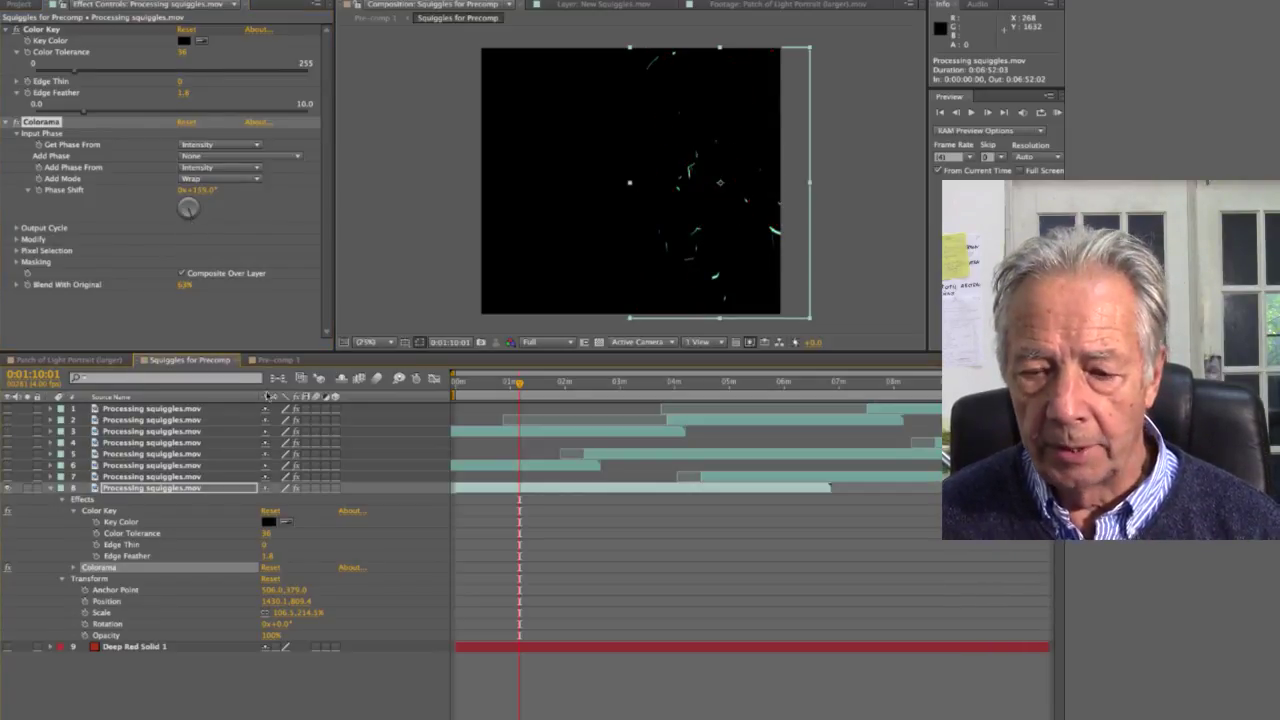
pyautogui.moveTo(191, 219)
pyautogui.mouseDown()
pyautogui.moveTo(178, 210)
pyautogui.moveTo(215, 234)
pyautogui.mouseUp()
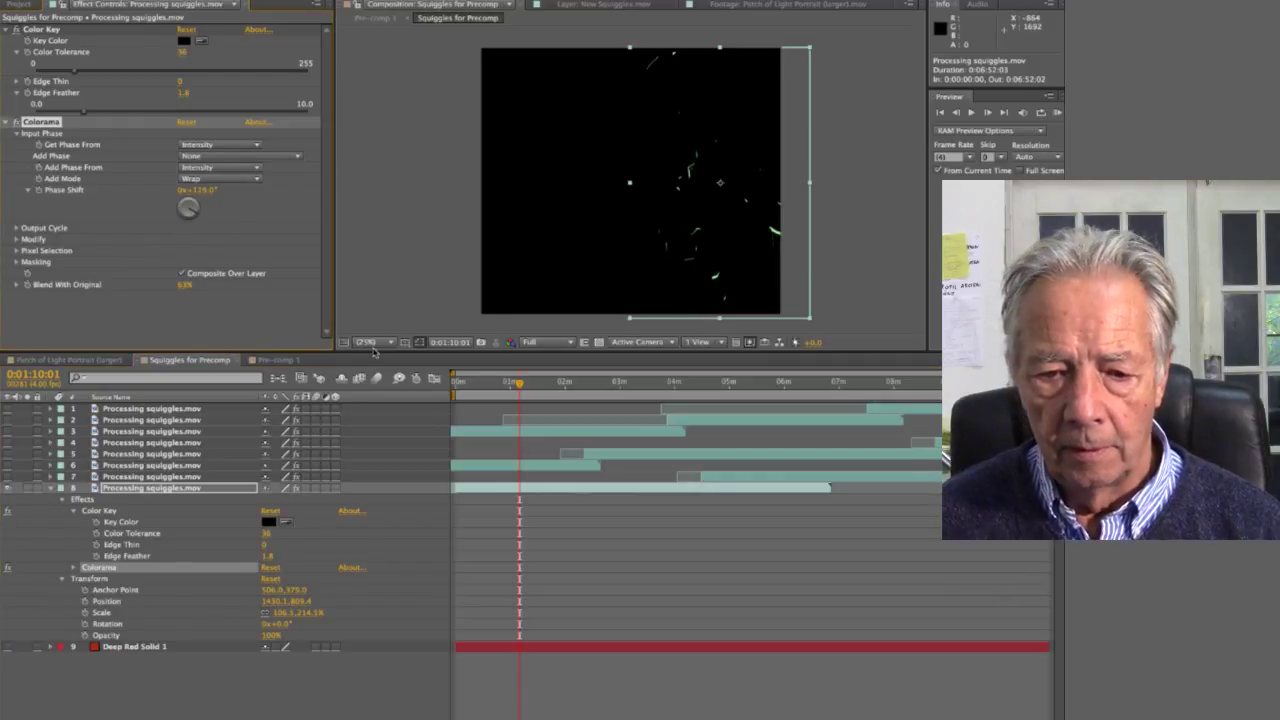
pyautogui.moveTo(373, 350); pyautogui.dragTo(373, 449)
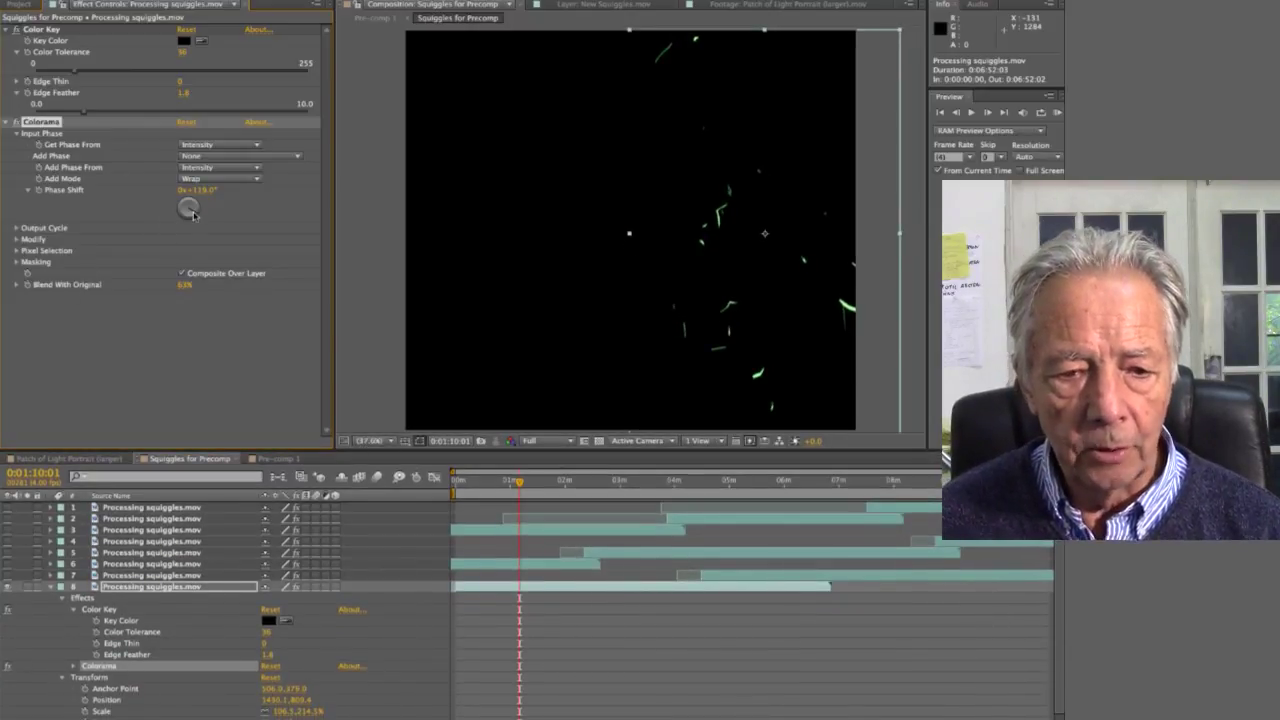
pyautogui.moveTo(193, 215)
pyautogui.mouseDown()
pyautogui.moveTo(183, 208)
pyautogui.moveTo(196, 207)
pyautogui.mouseUp()
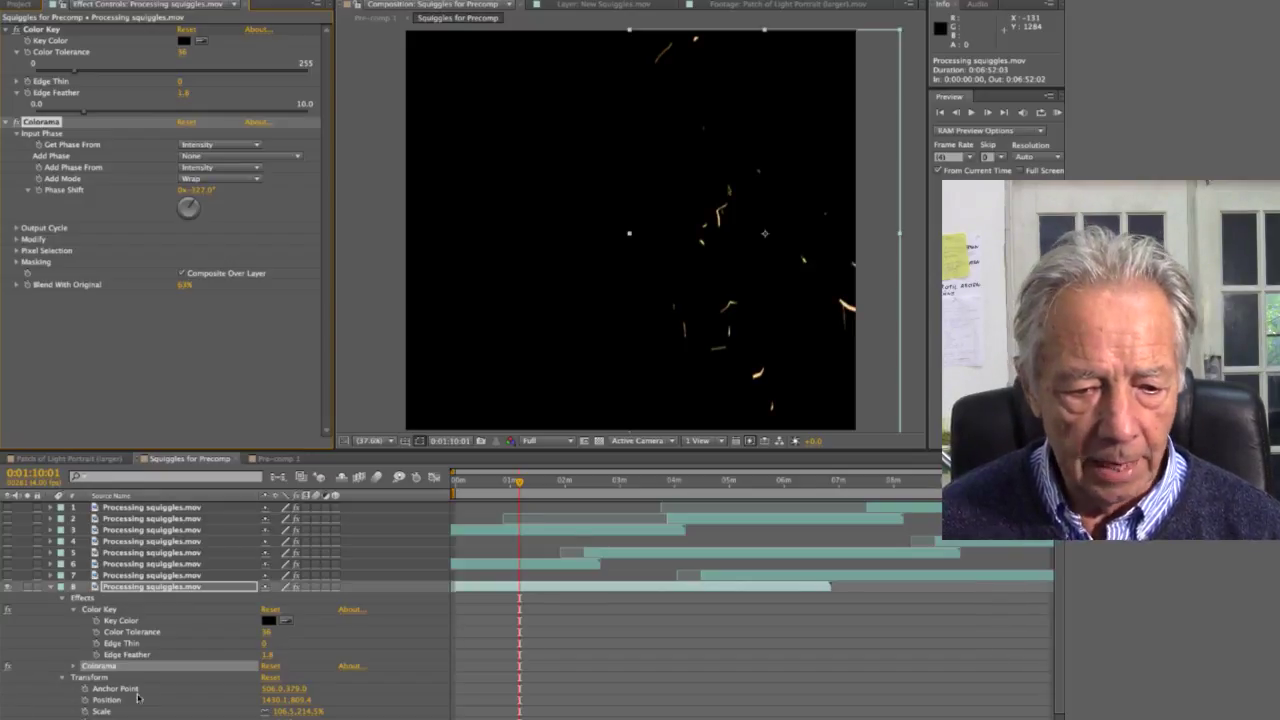
# Collapse layer 8, turn two squiggle layers back on, and switch to Pre-comp 1.
pyautogui.click(50, 587)
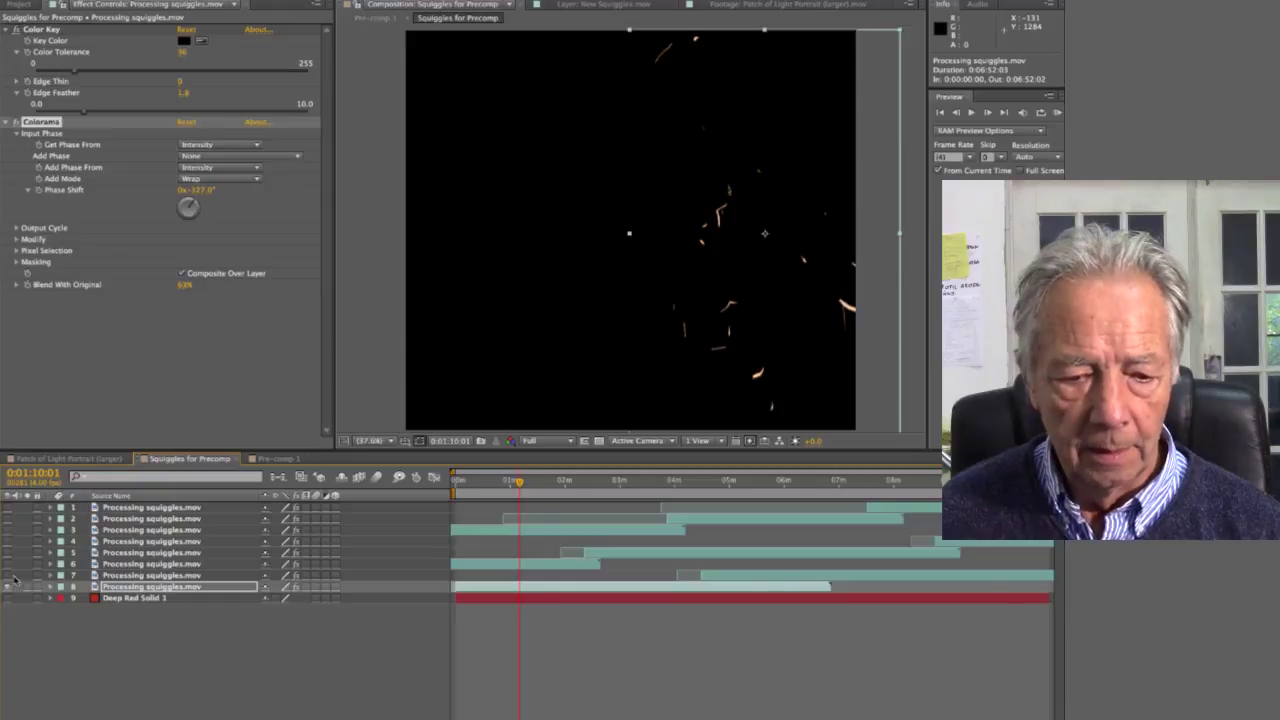
pyautogui.click(8, 575)
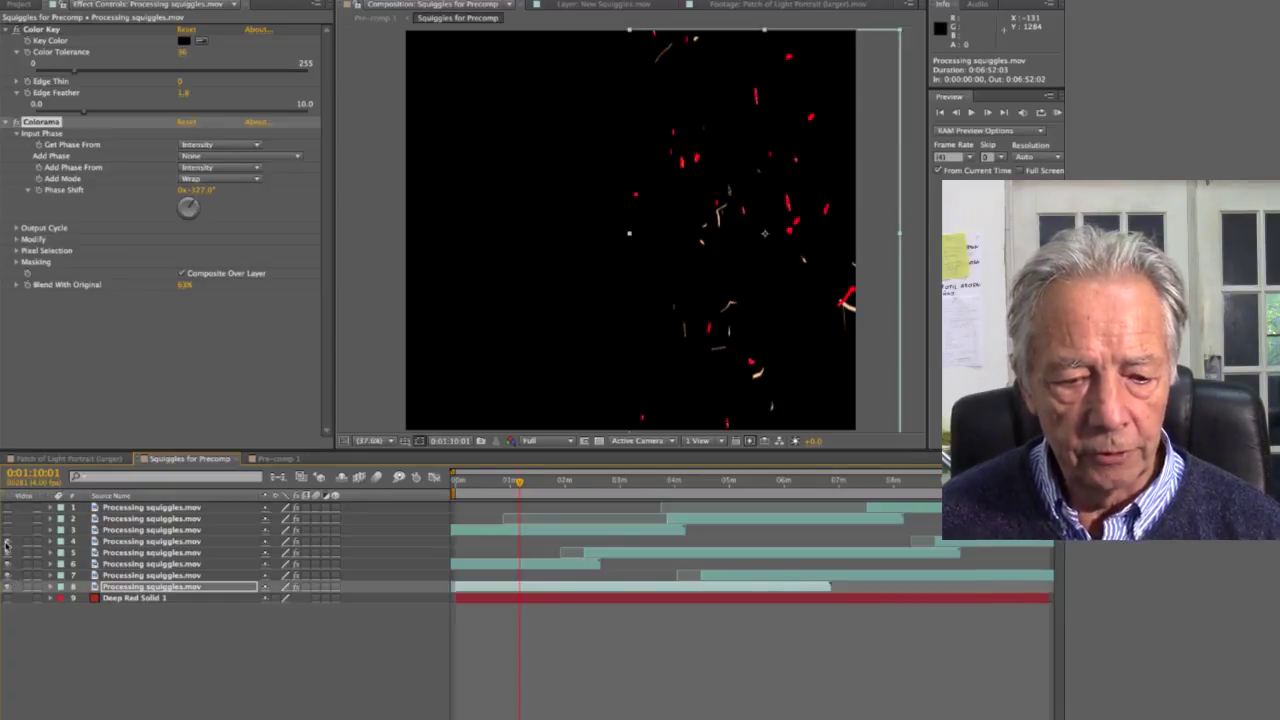
pyautogui.click(8, 541)
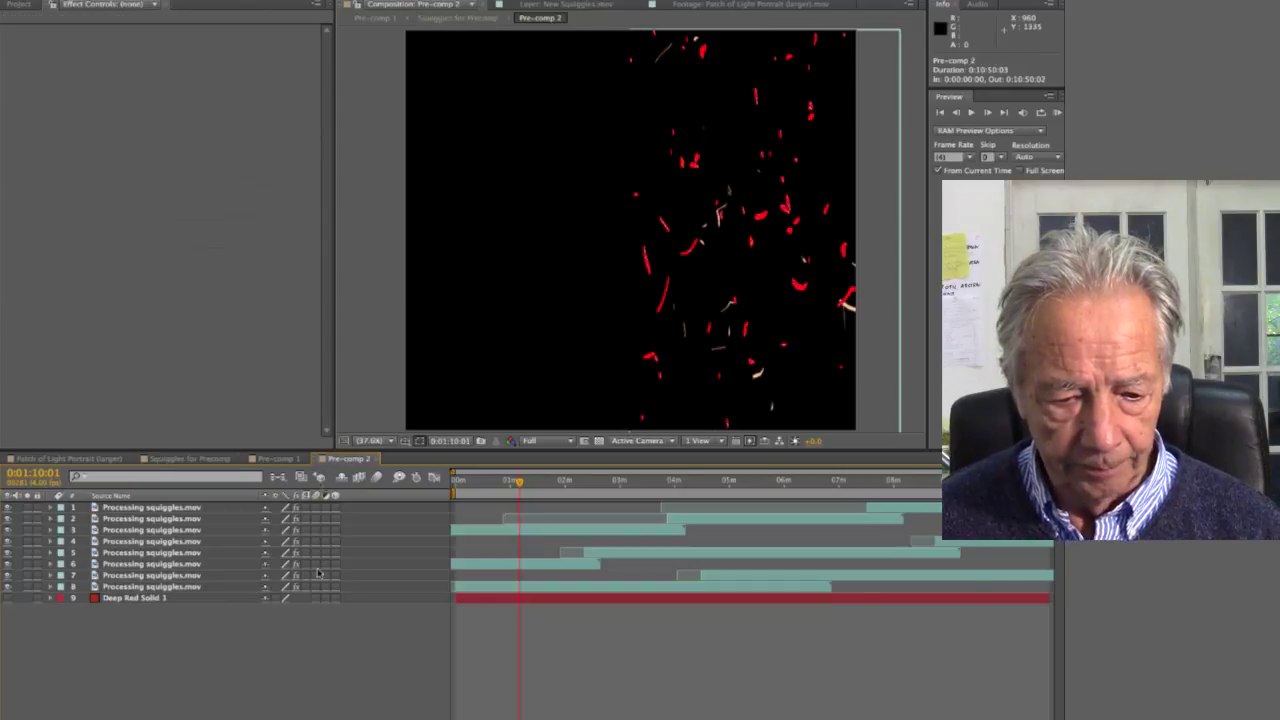
pyautogui.click(285, 459)
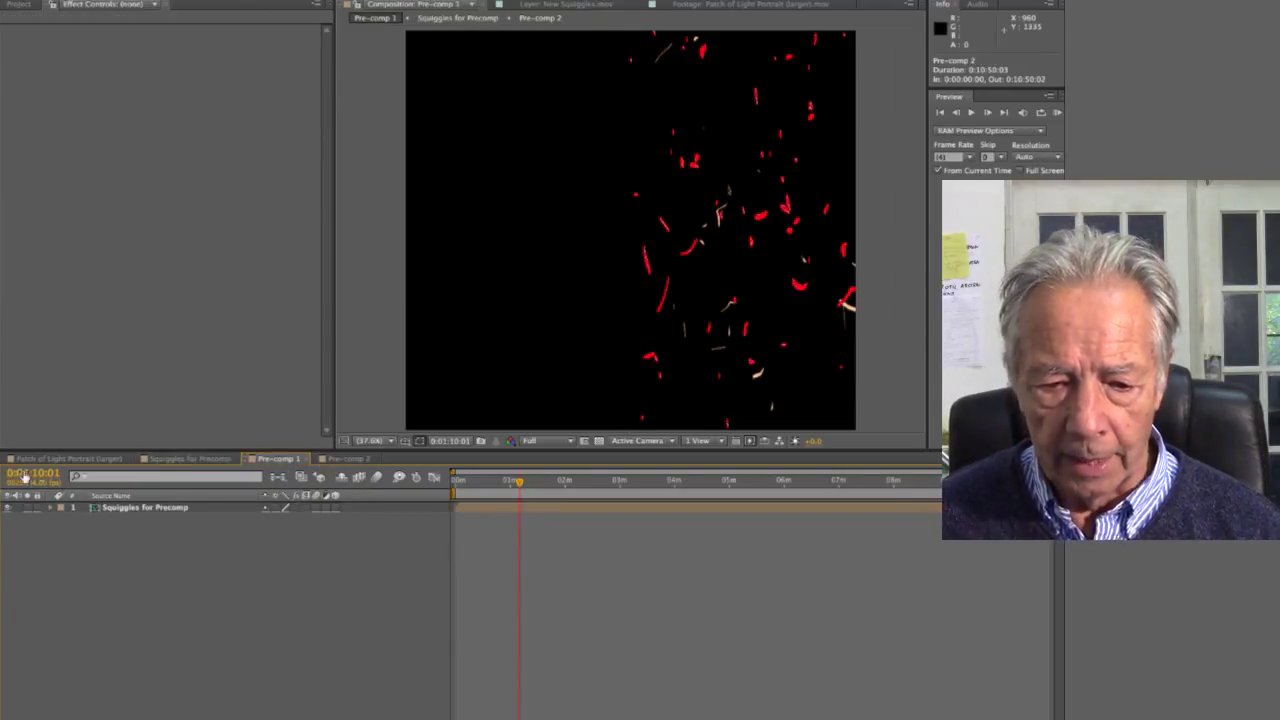
# In Patch of Light Portrait (larger), view New Squiggles.mov alone and preview from 0:01:22:24 to 0:02:20:21.
pyautogui.click(66, 459)
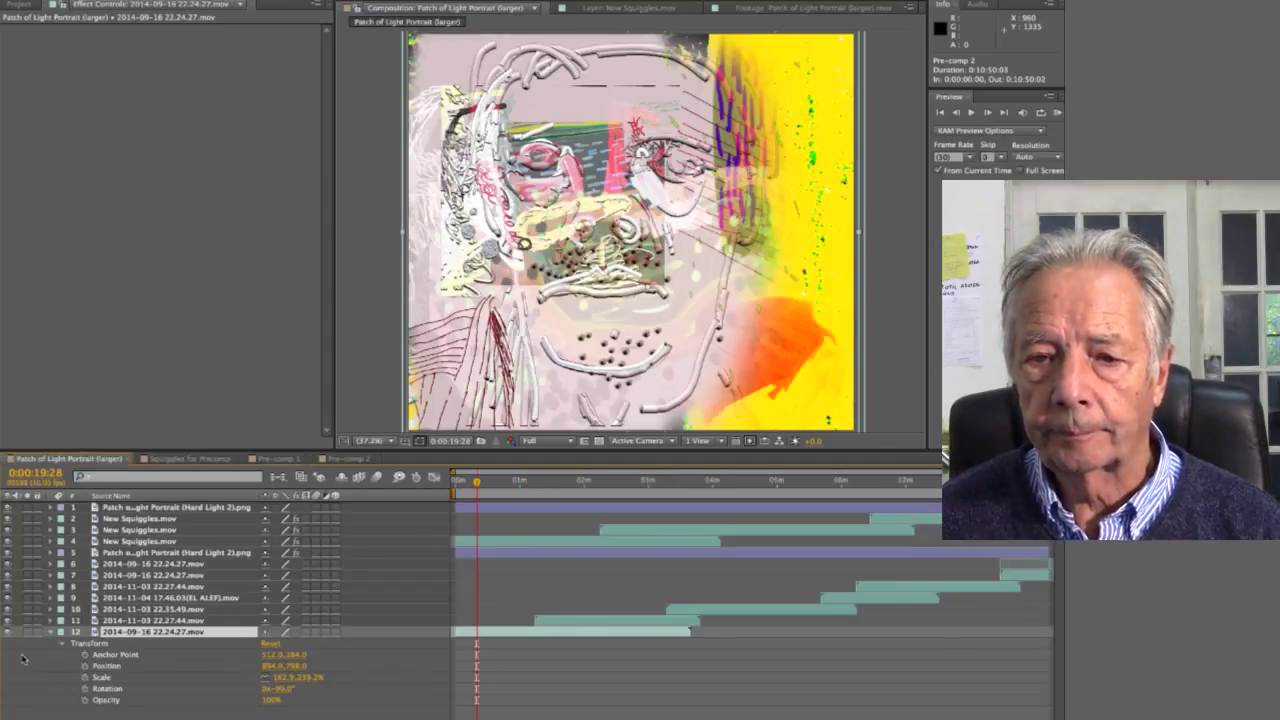
pyautogui.click(53, 636)
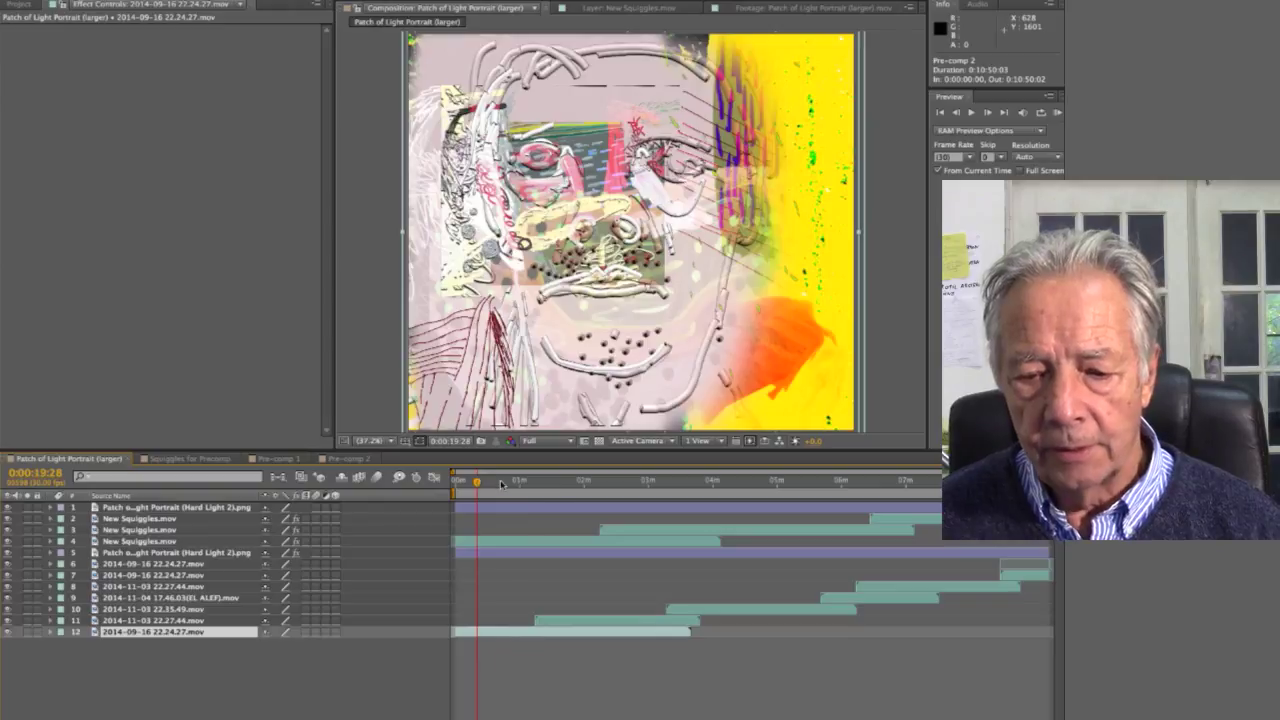
pyautogui.click(544, 482)
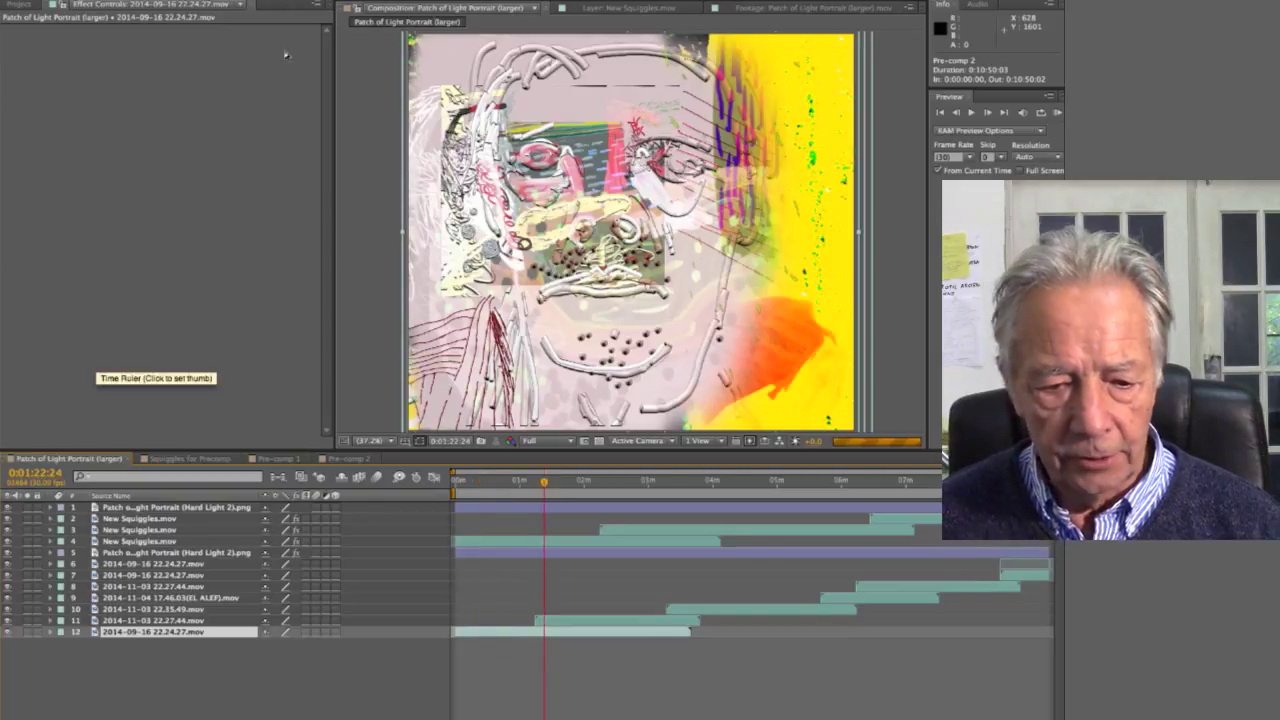
pyautogui.click(588, 9)
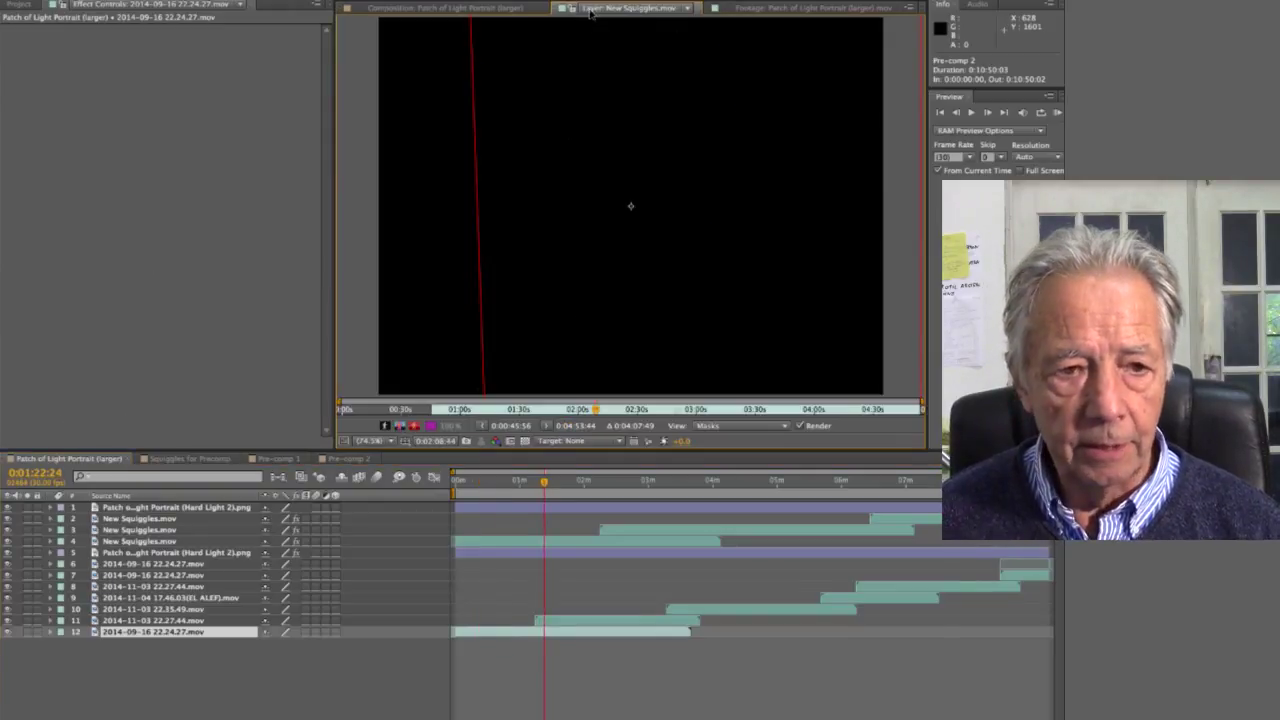
pyautogui.click(441, 9)
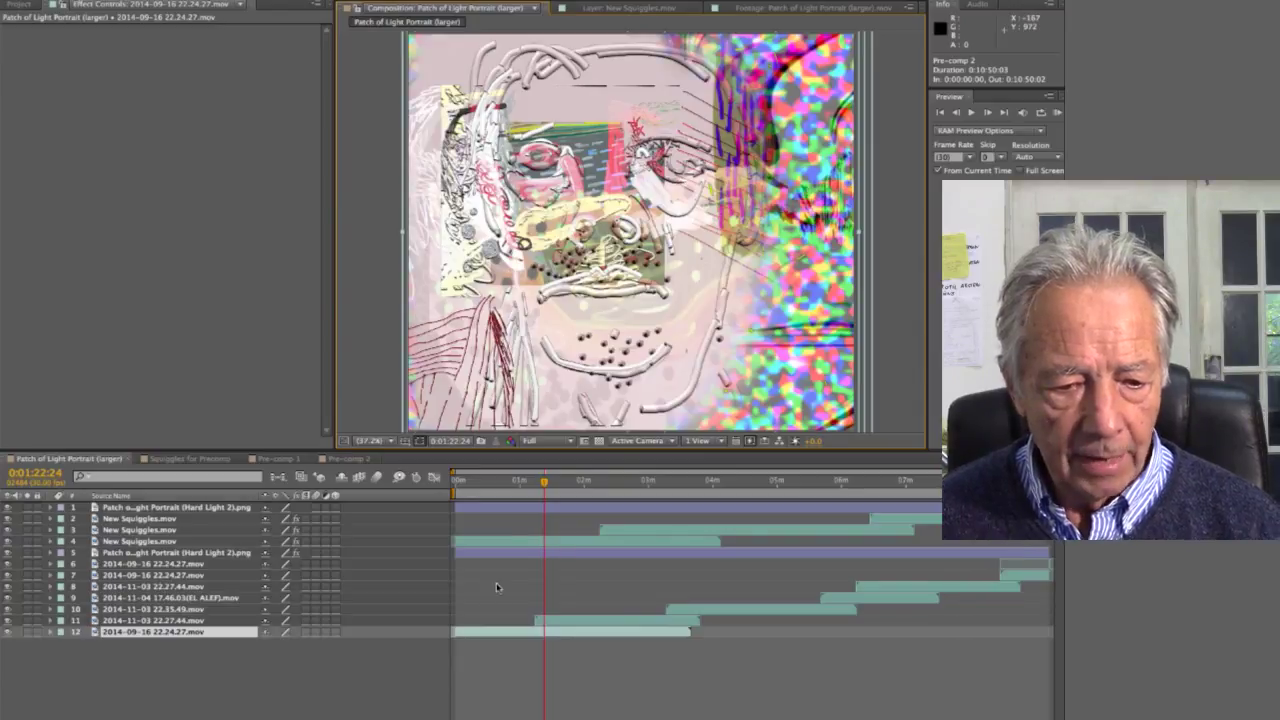
pyautogui.moveTo(544, 482); pyautogui.dragTo(606, 482)
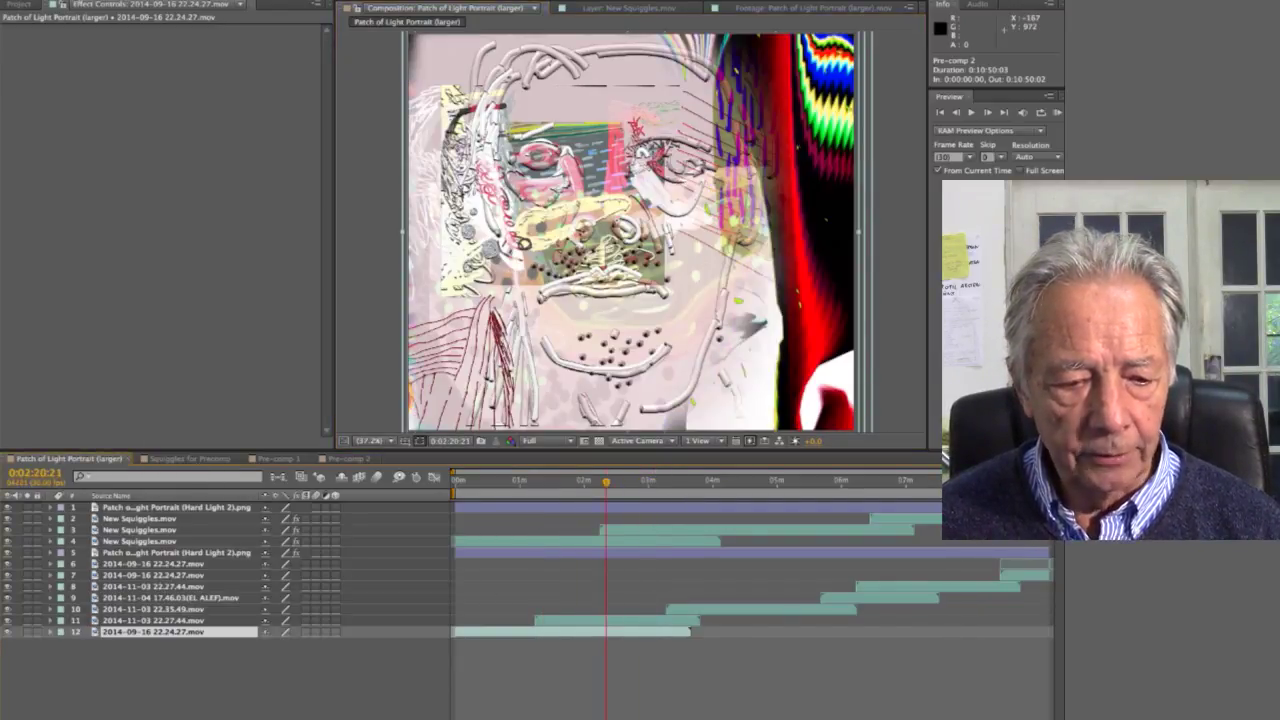
pyautogui.click(14, 5)
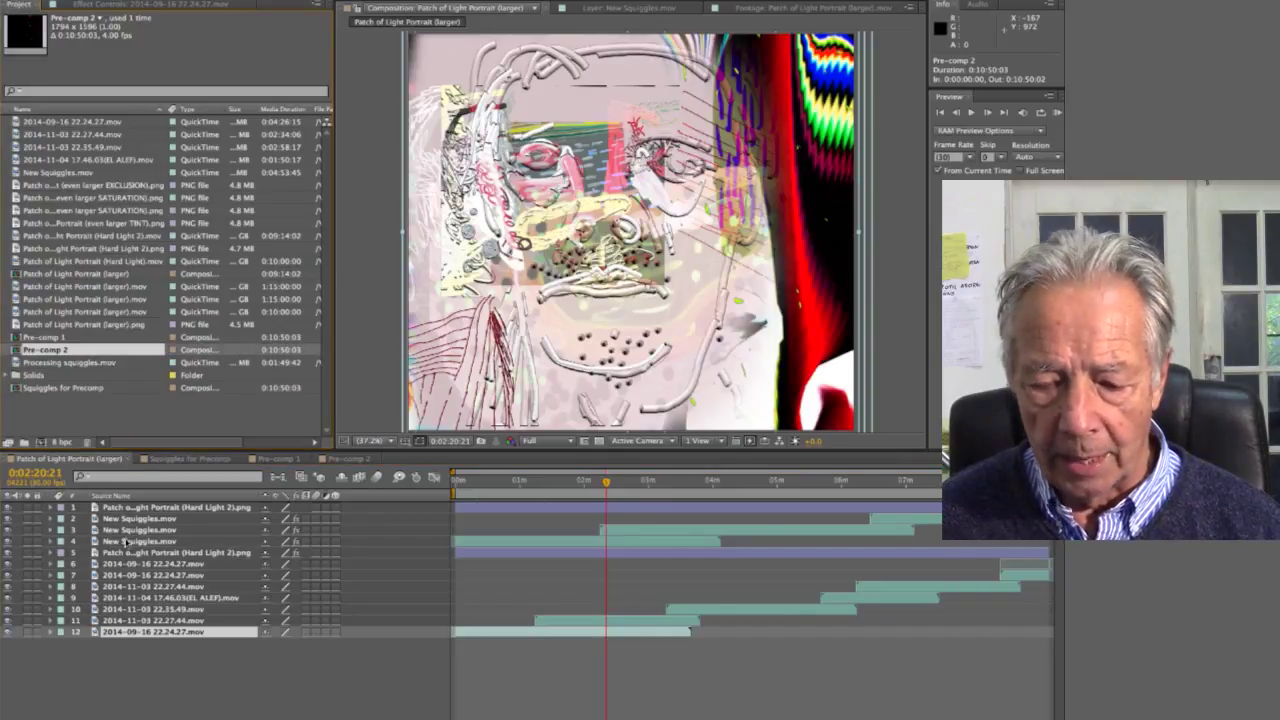
# Hide the portrait and squiggle layers, review clips at 0:00:46:02–0:02:57:13, then restore layers 7–11.
pyautogui.click(8, 621)
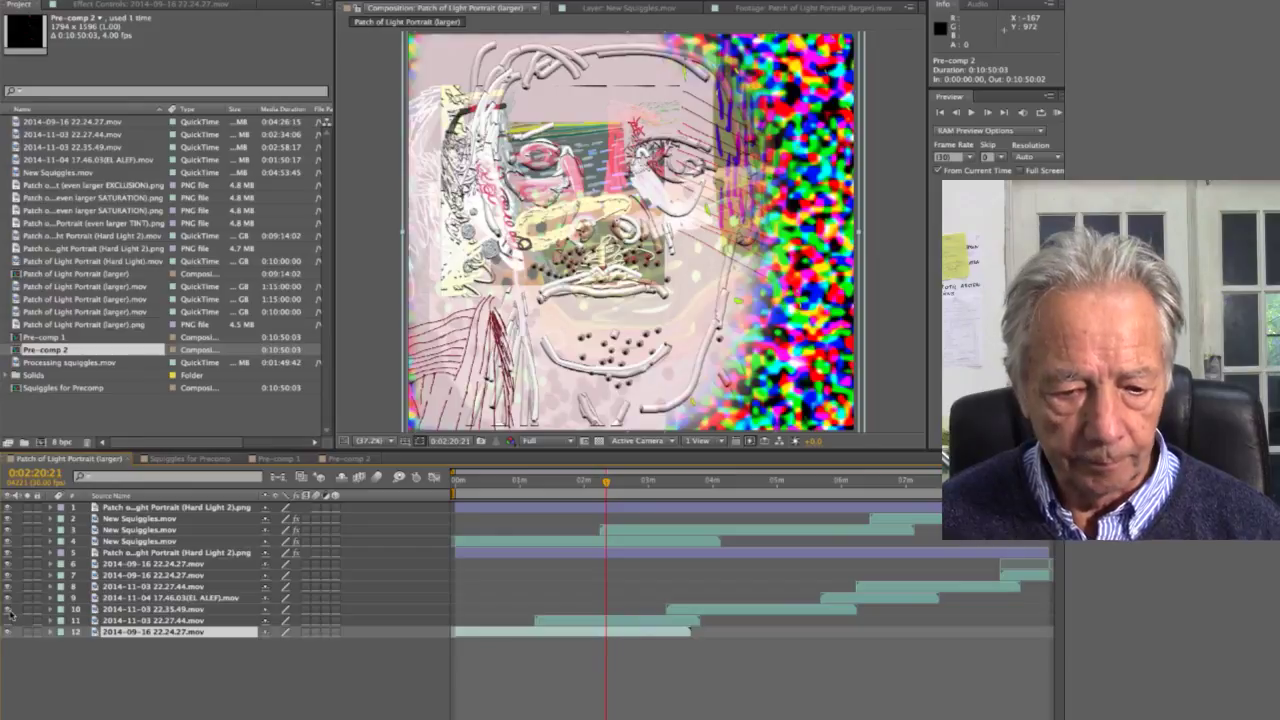
pyautogui.moveTo(8, 575); pyautogui.dragTo(8, 507)
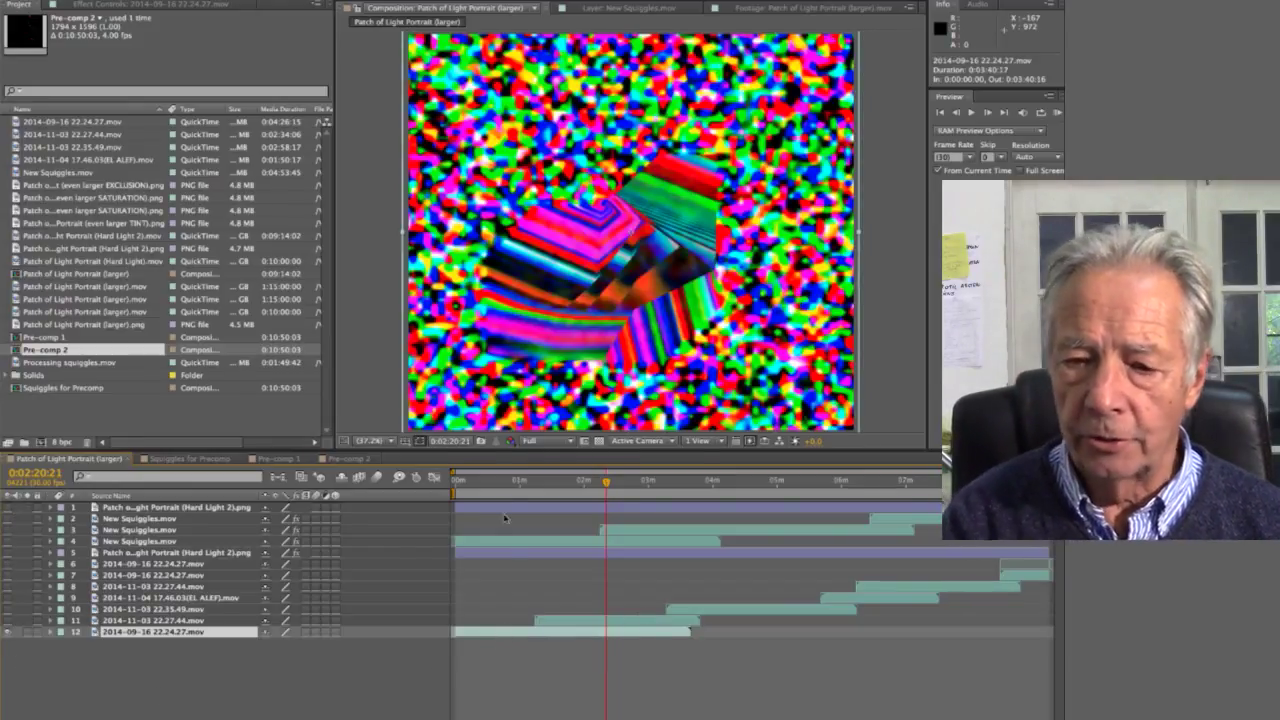
pyautogui.click(505, 482)
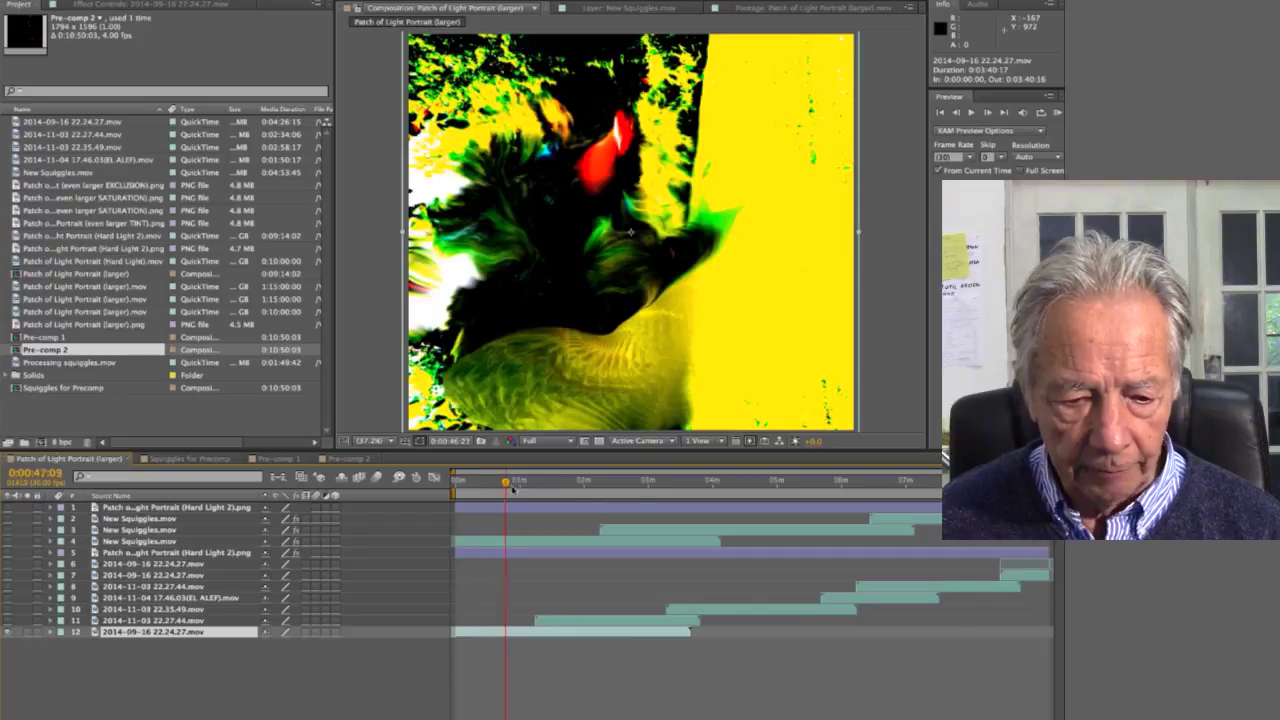
pyautogui.click(613, 481)
pyautogui.moveTo(629, 484)
pyautogui.mouseDown()
pyautogui.moveTo(646, 485)
pyautogui.moveTo(583, 484)
pyautogui.moveTo(639, 484)
pyautogui.mouseUp()
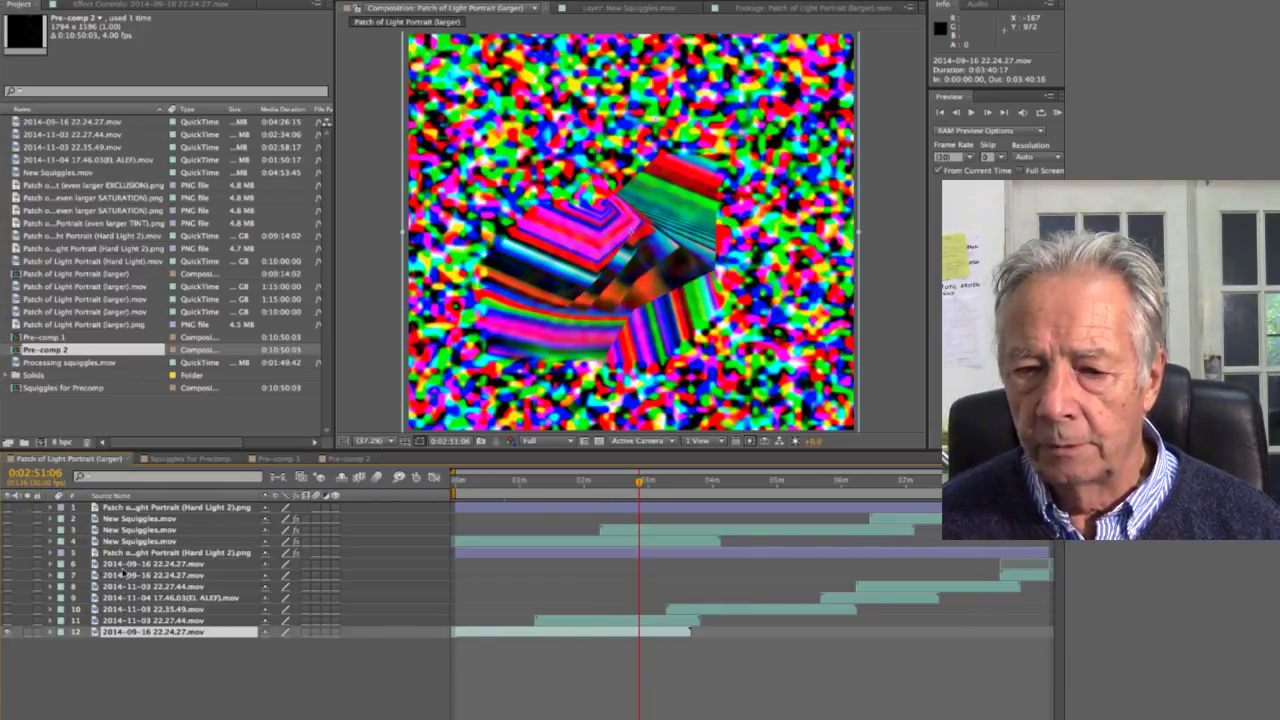
pyautogui.moveTo(8, 575); pyautogui.dragTo(4, 622)
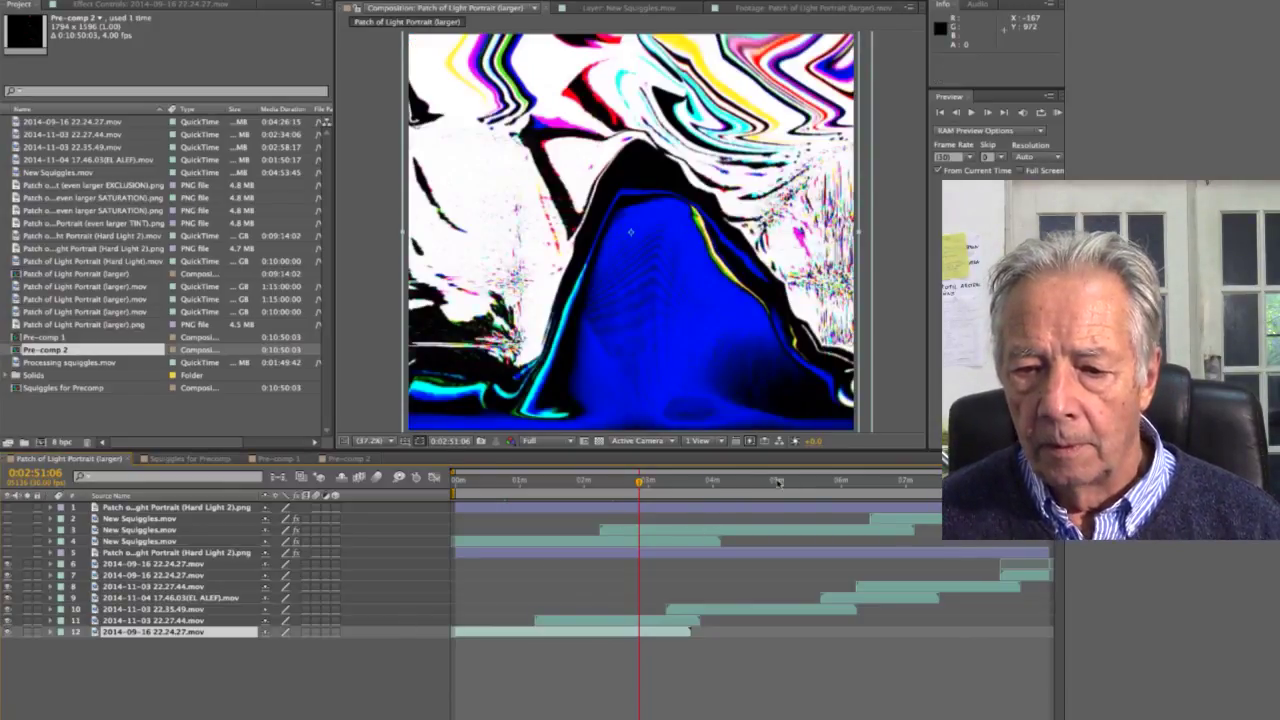
# Preview the composition's end and 0:01:52:02, reveal layer 12's transforms, and stop at 0:03:51:18.
pyautogui.moveTo(762, 484); pyautogui.dragTo(1050, 484)
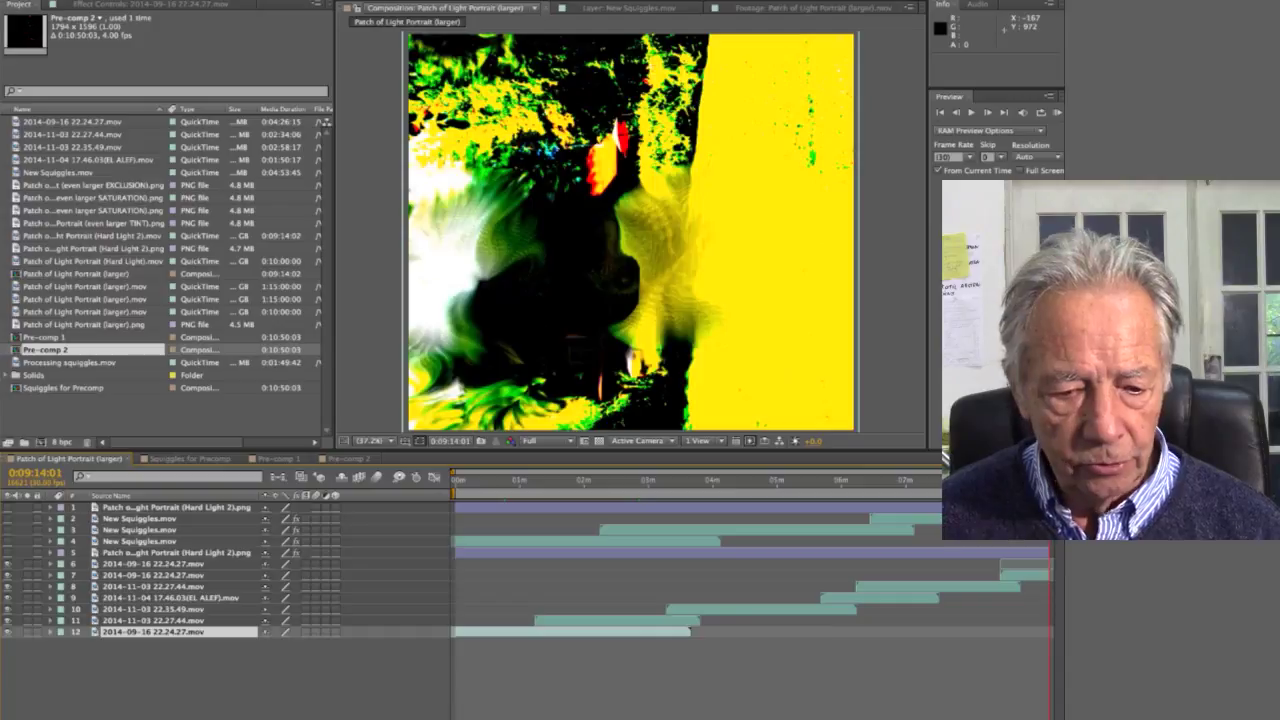
pyautogui.moveTo(1033, 484); pyautogui.dragTo(1050, 484)
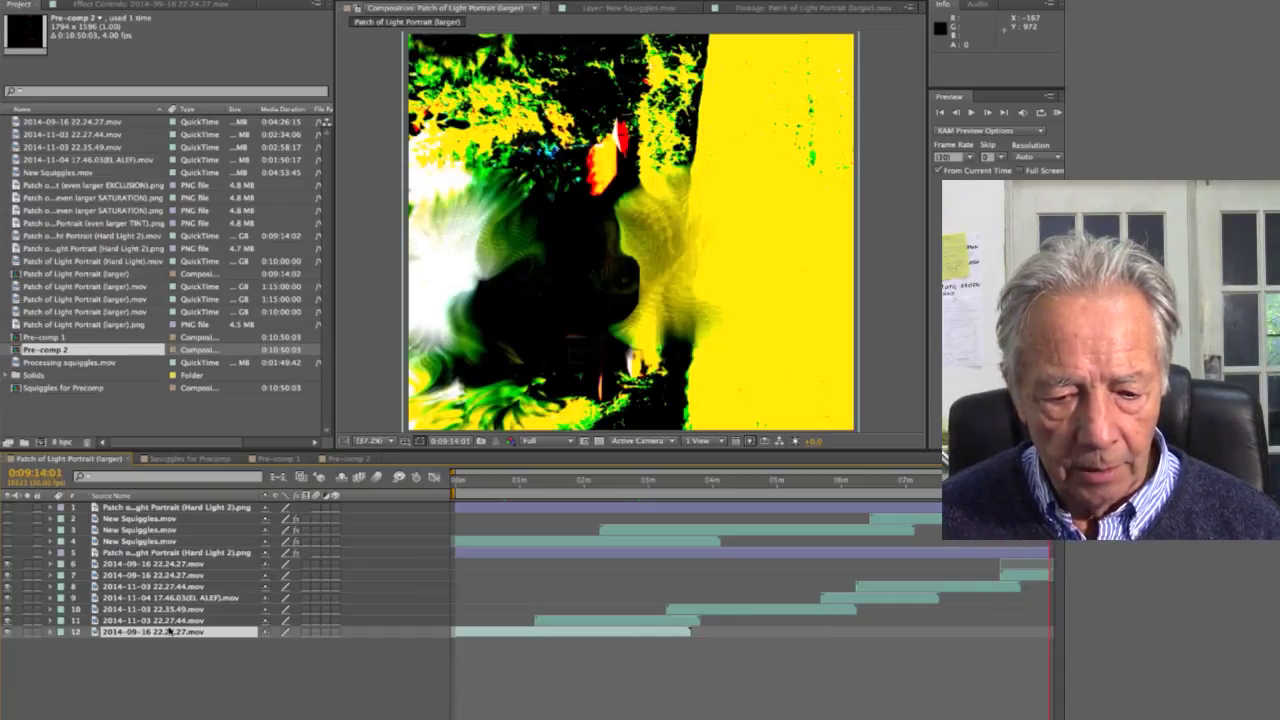
pyautogui.click(549, 484)
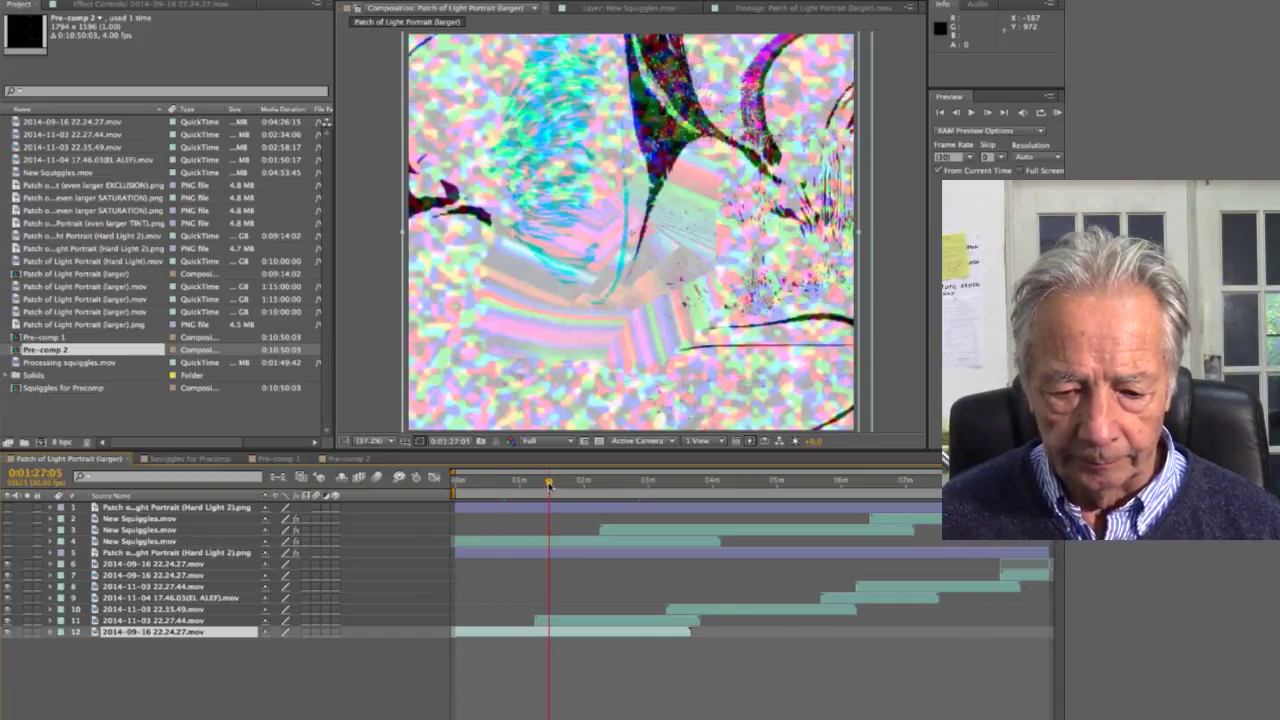
pyautogui.moveTo(549, 484); pyautogui.dragTo(593, 484)
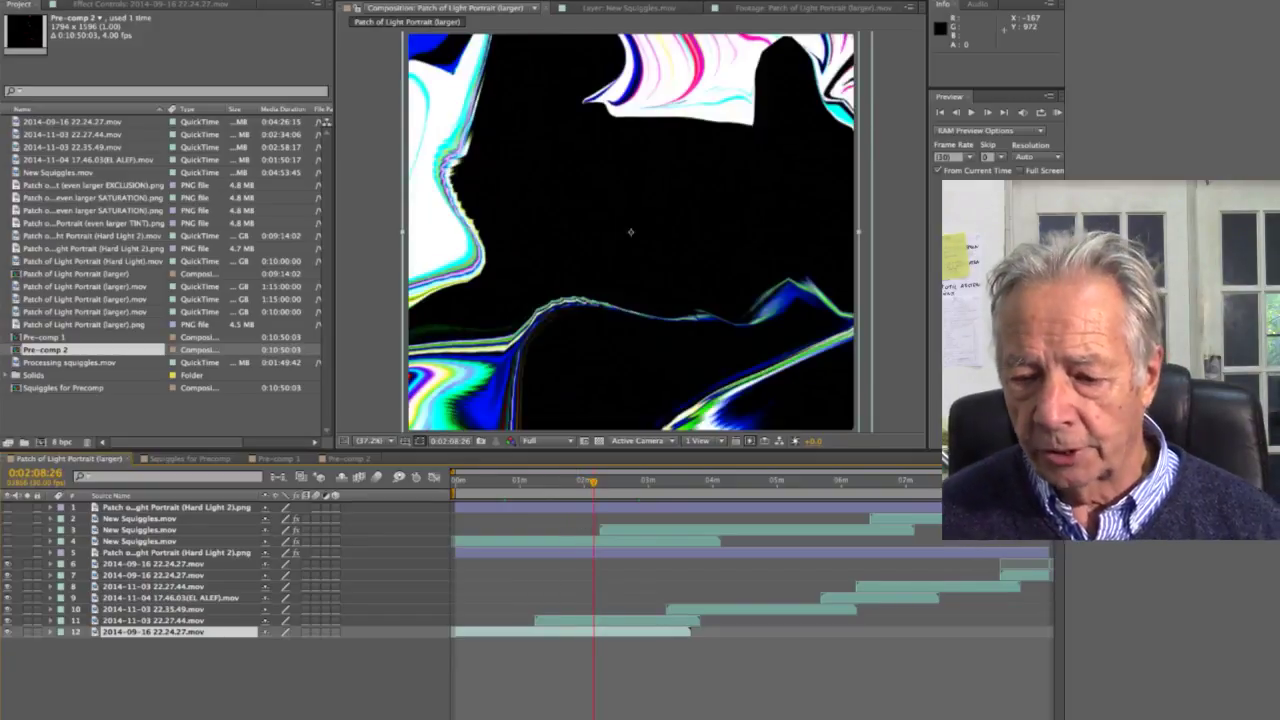
pyautogui.click(52, 632)
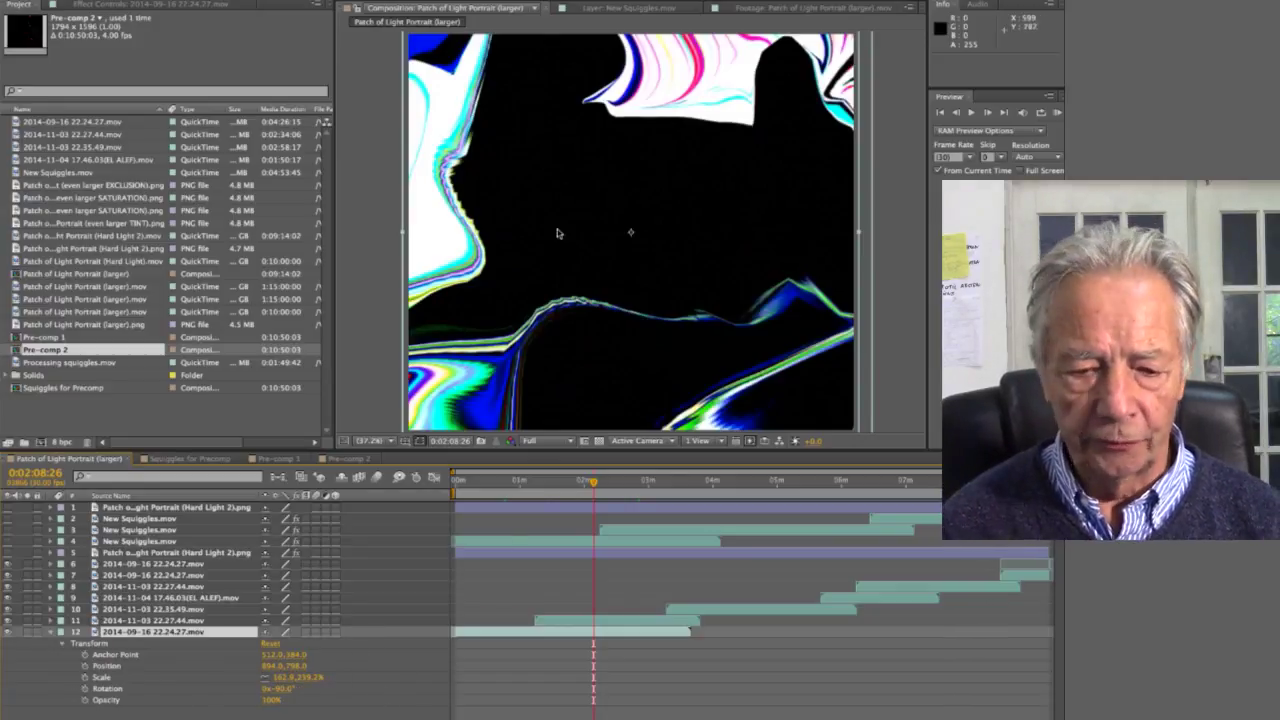
pyautogui.moveTo(596, 492); pyautogui.dragTo(705, 486)
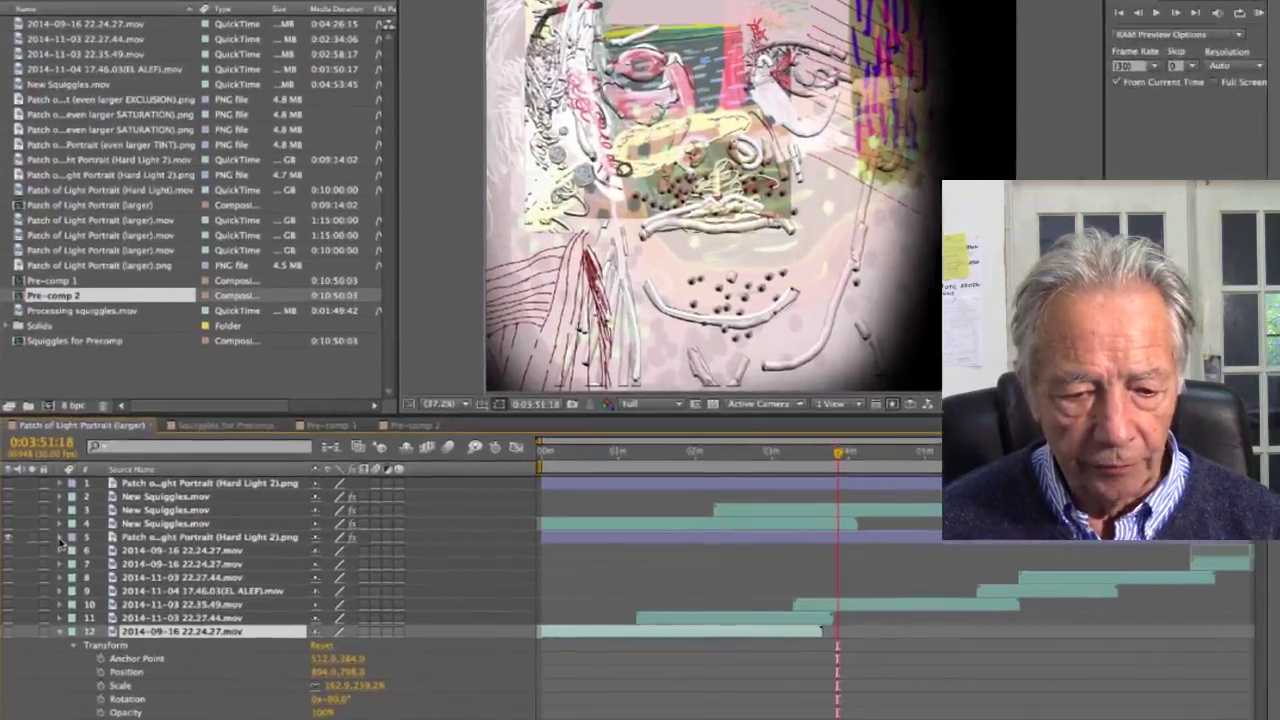
# Try layer 5's Mask 1 as None and Inverted, then keep it Add and not inverted.
pyautogui.click(59, 539)
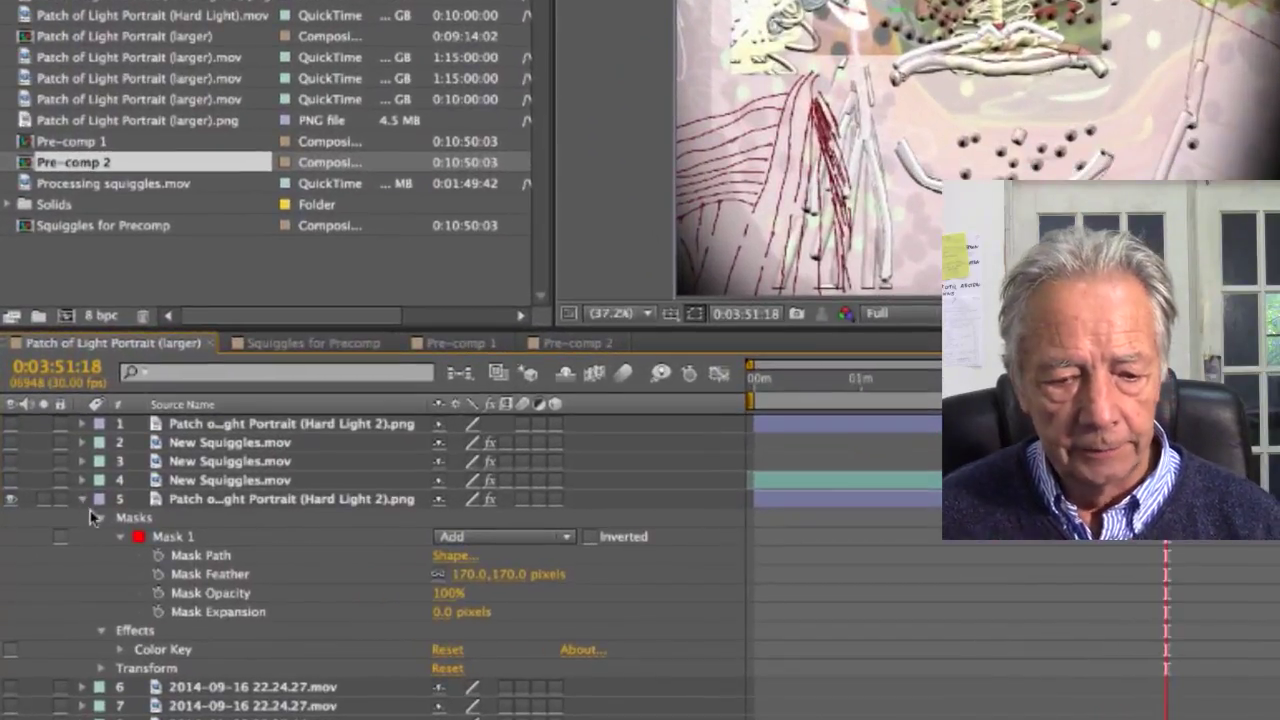
pyautogui.click(475, 540)
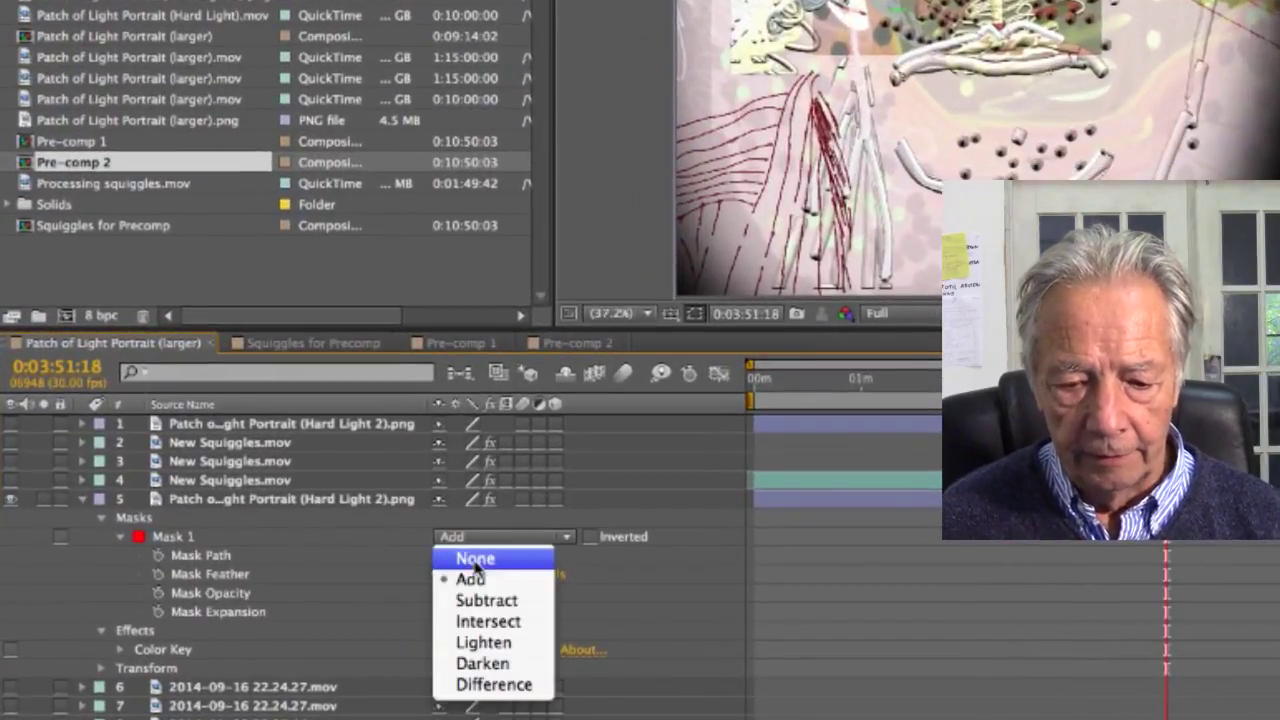
pyautogui.click(452, 558)
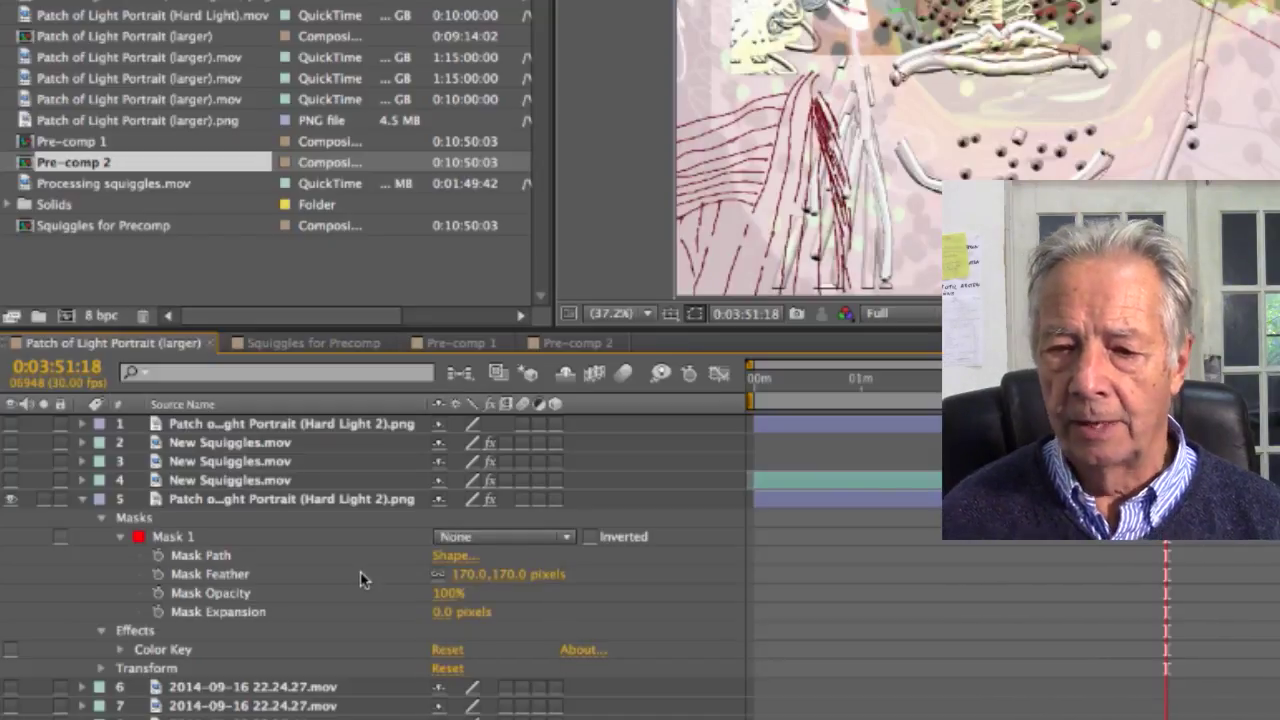
pyautogui.click(453, 556)
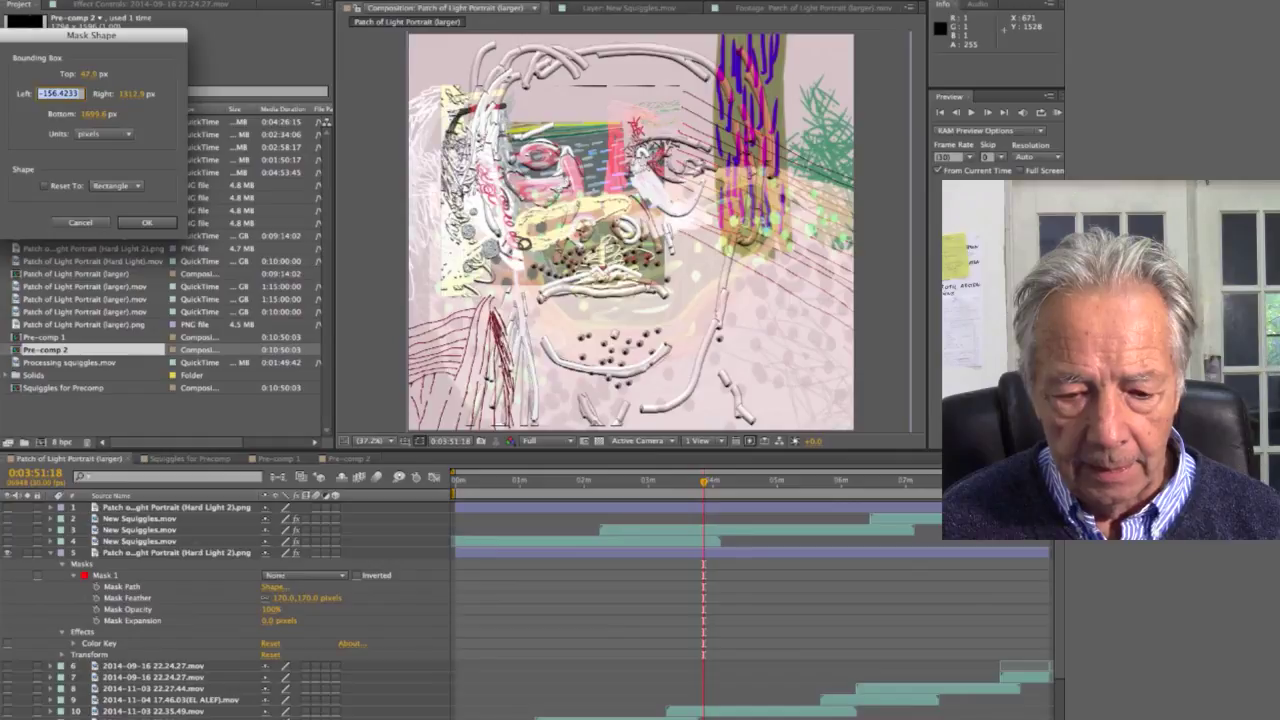
pyautogui.click(82, 223)
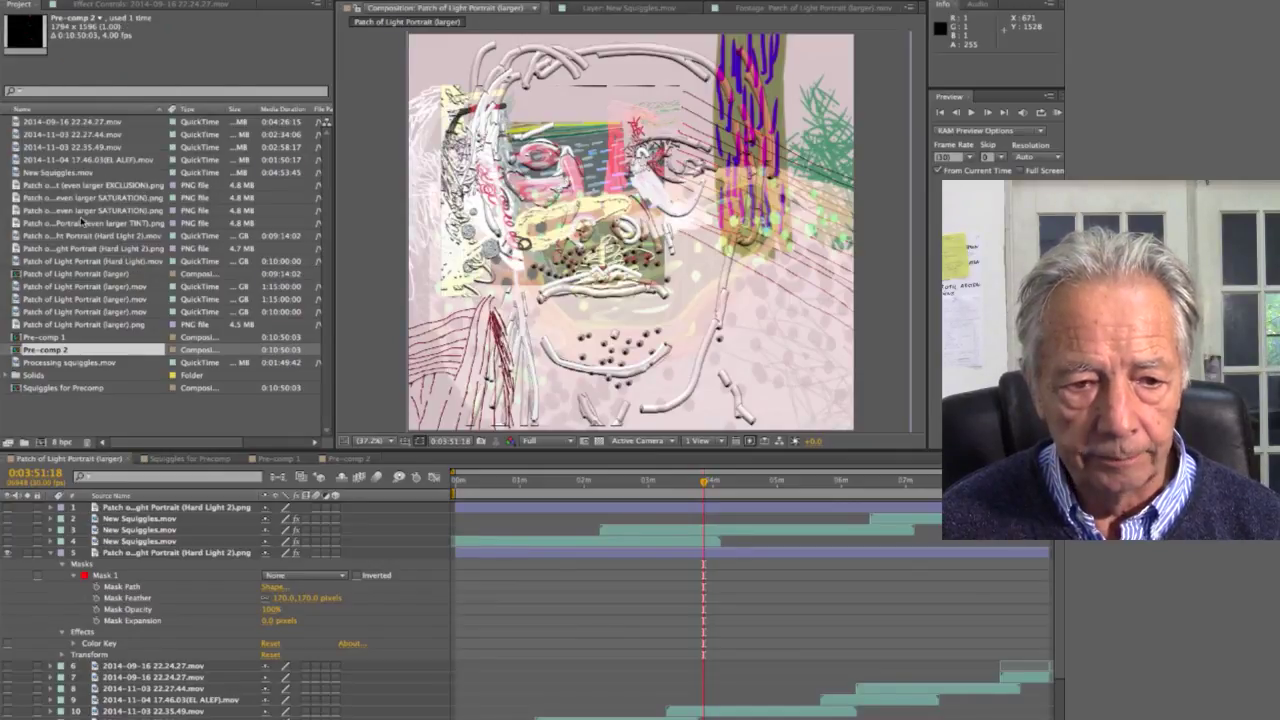
pyautogui.click(301, 577)
pyautogui.click(288, 601)
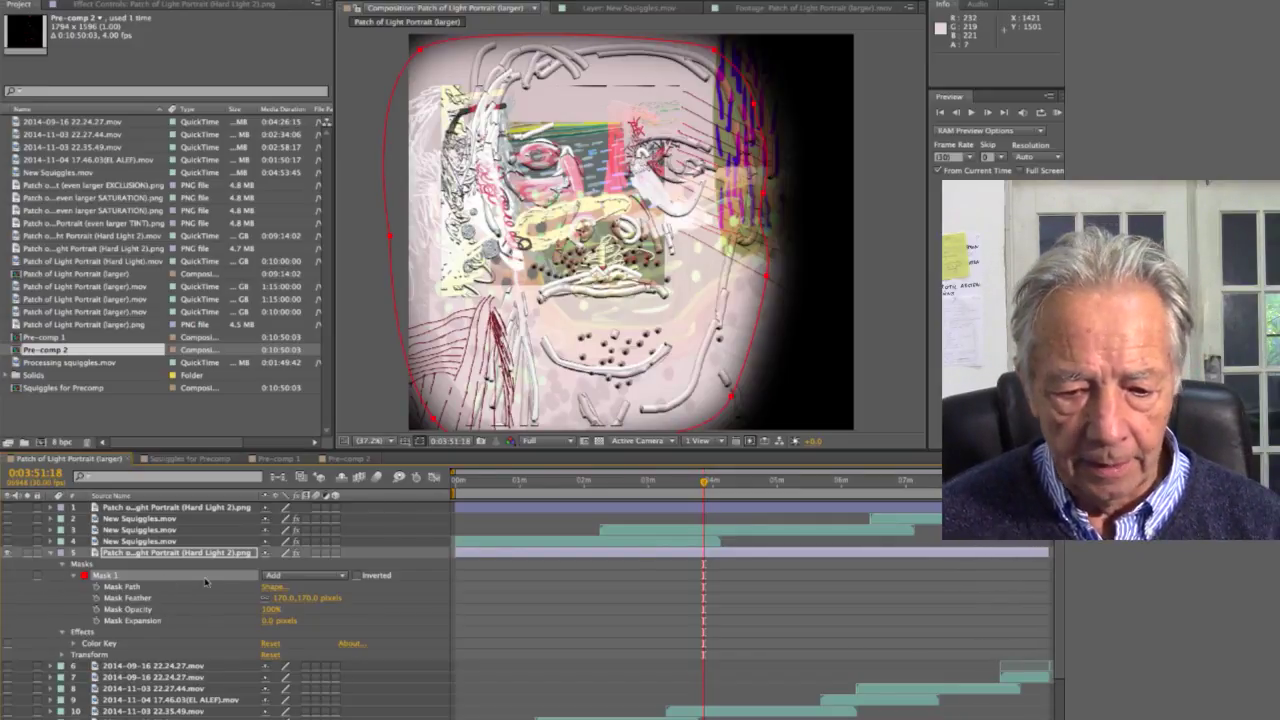
pyautogui.click(356, 576)
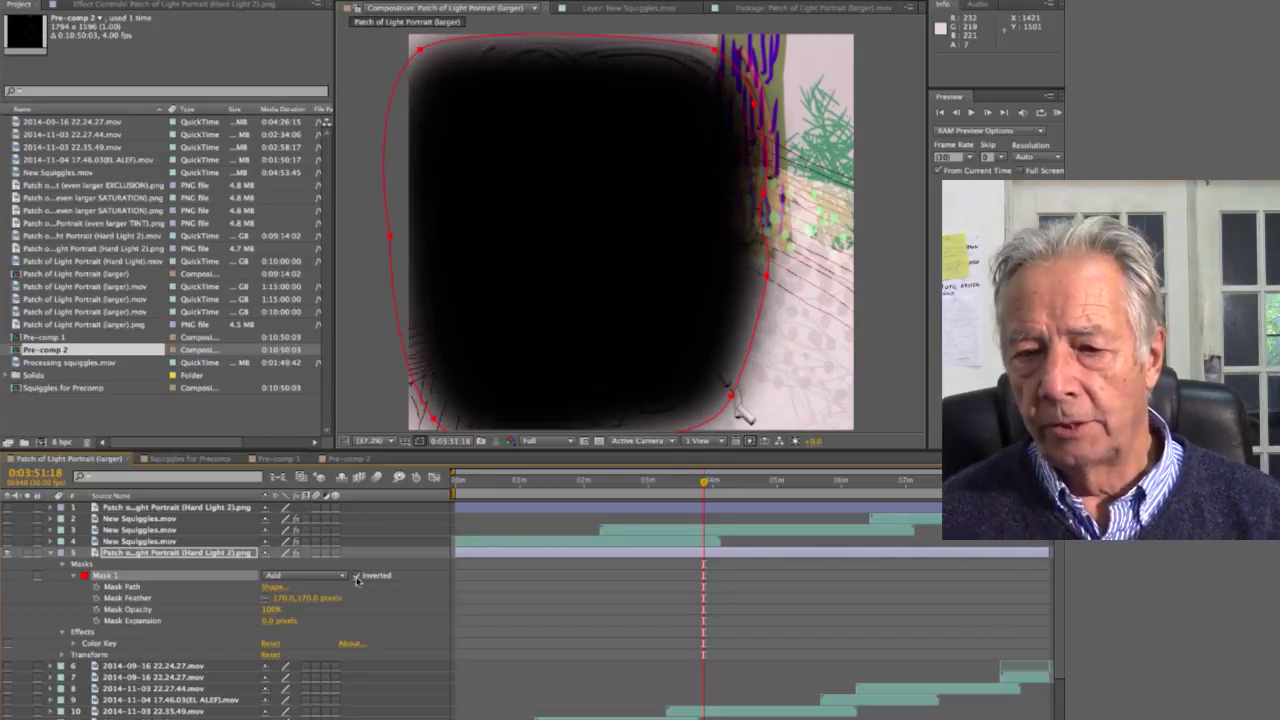
pyautogui.click(356, 576)
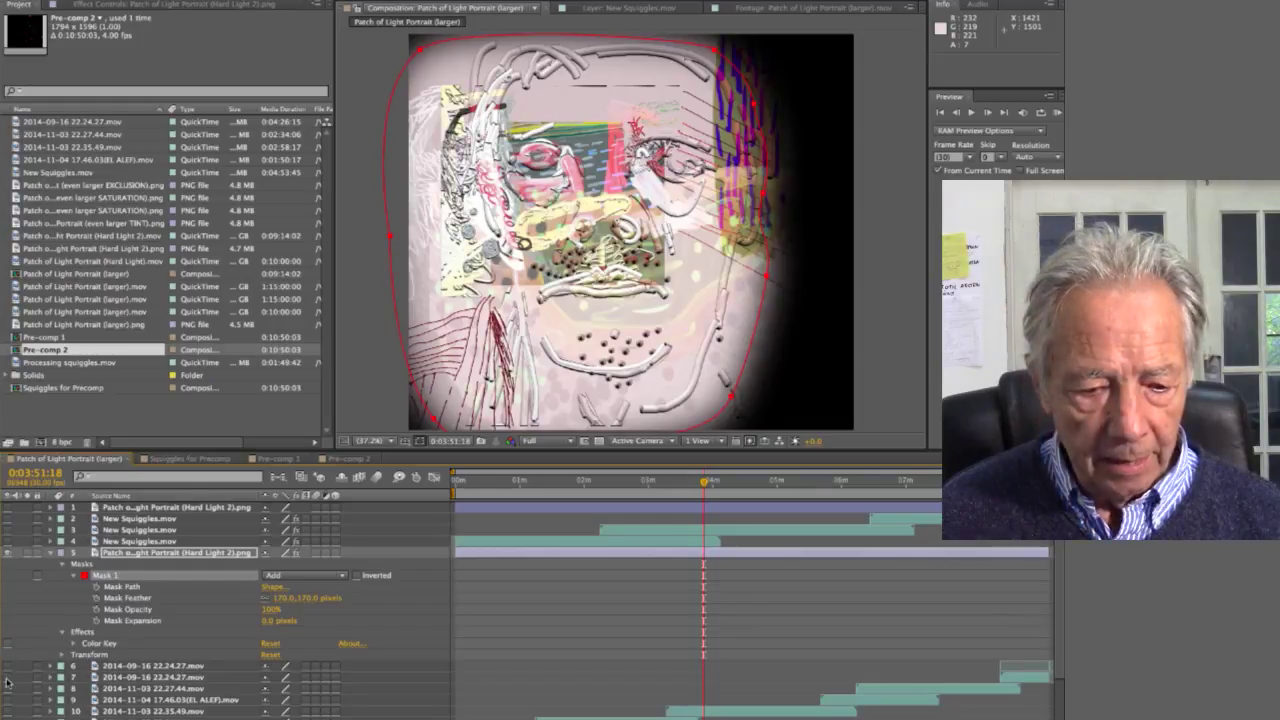
# Select and deselect layers 7–9, then make the timeline panel taller.
pyautogui.moveTo(8, 680); pyautogui.dragTo(8, 700)
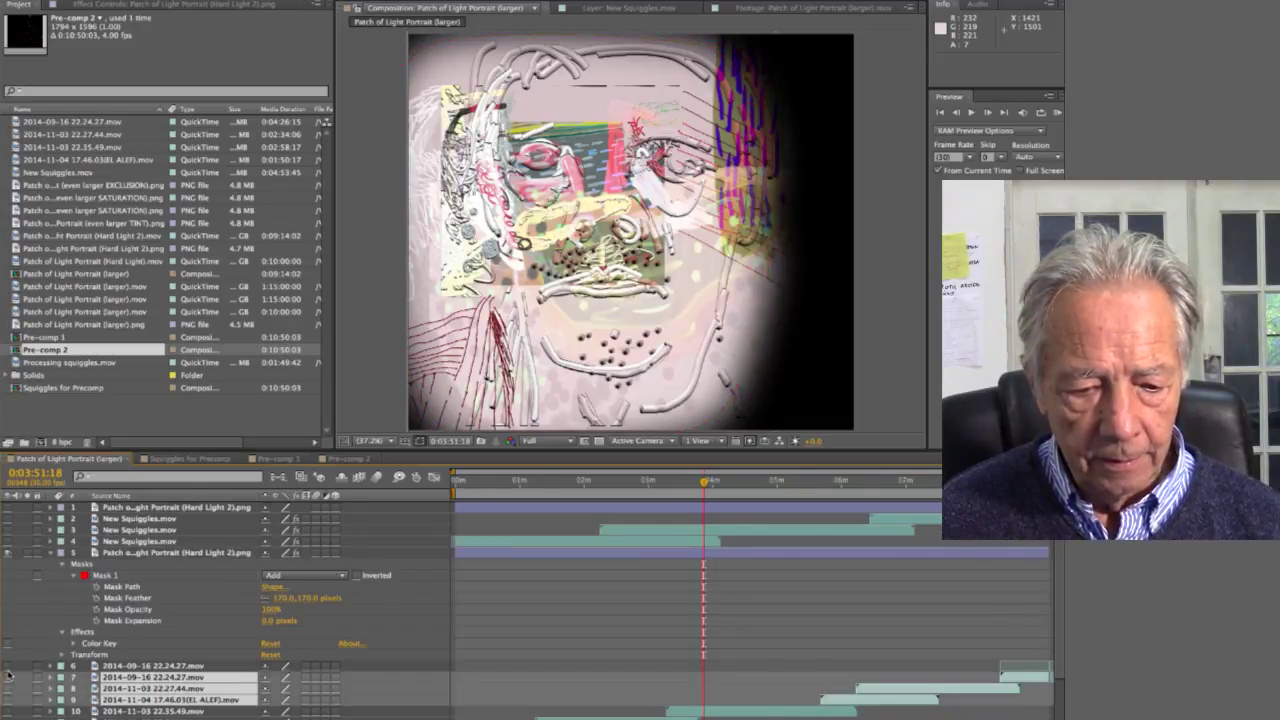
pyautogui.click(9, 676)
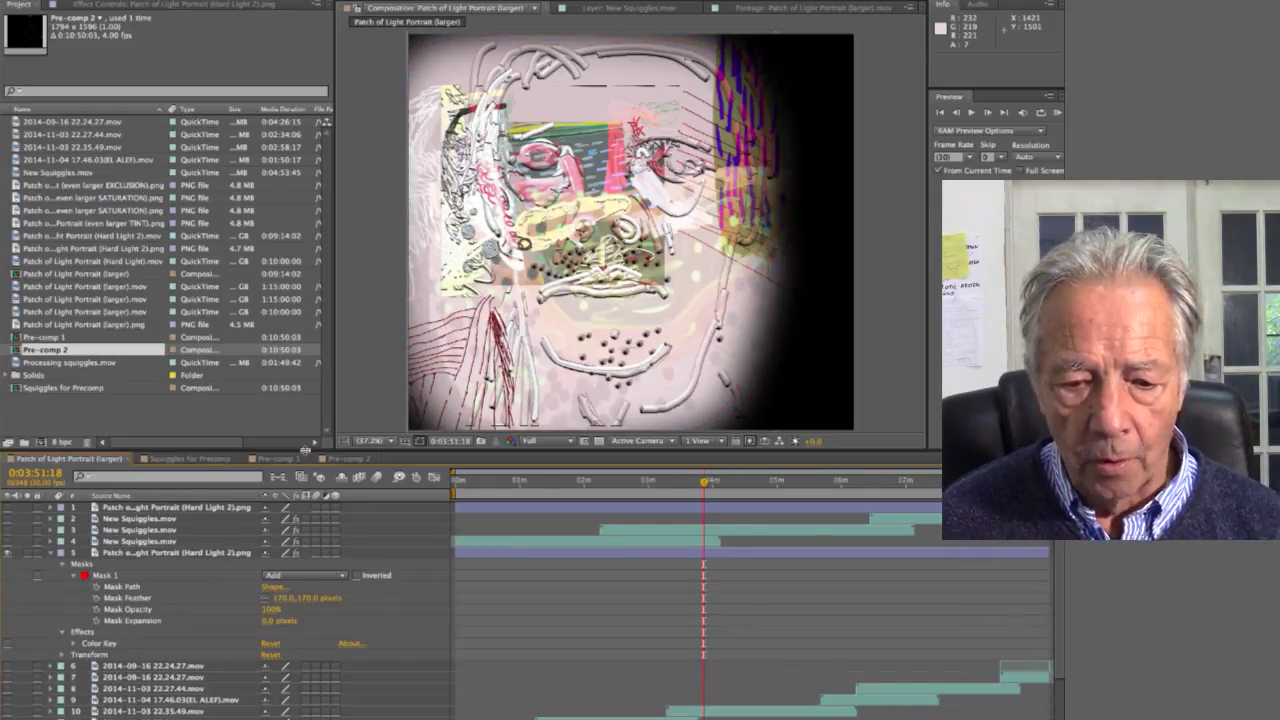
pyautogui.moveTo(305, 451); pyautogui.dragTo(300, 362)
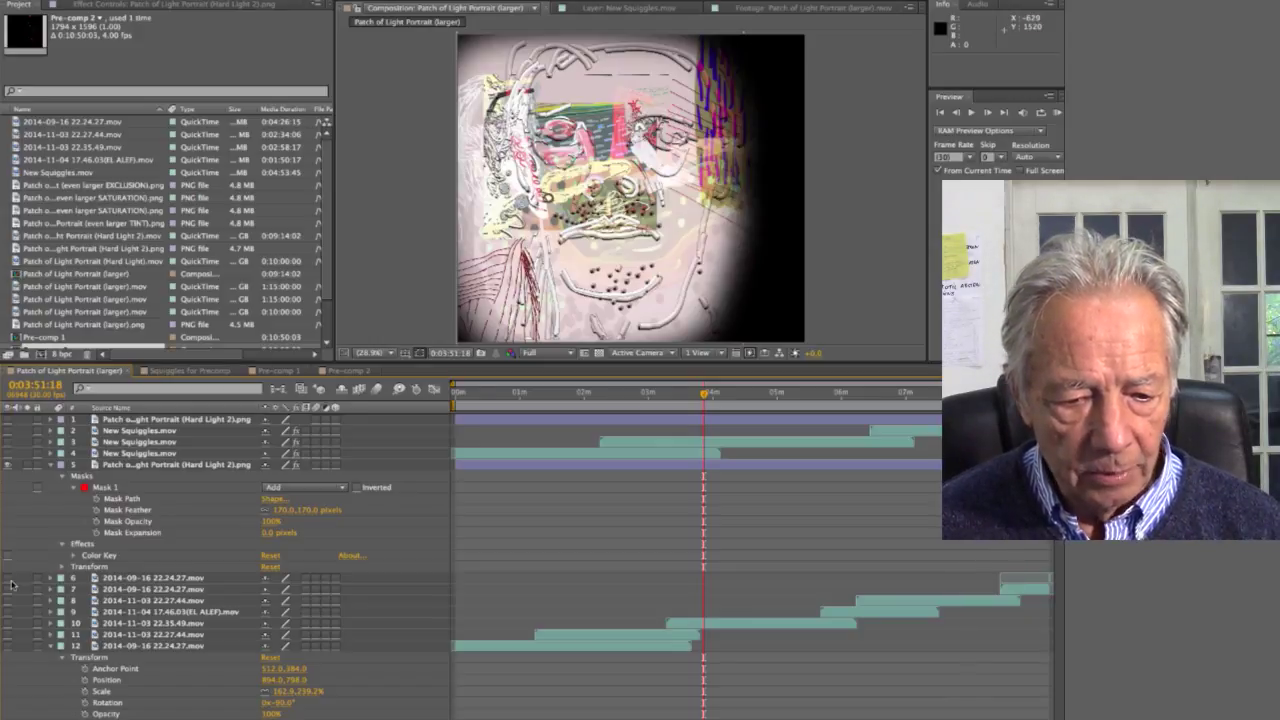
# Turn layers 6 through 12 back on, collapse layer 5, and scrub to about 0:06:26:18.
pyautogui.moveTo(8, 578); pyautogui.dragTo(8, 608)
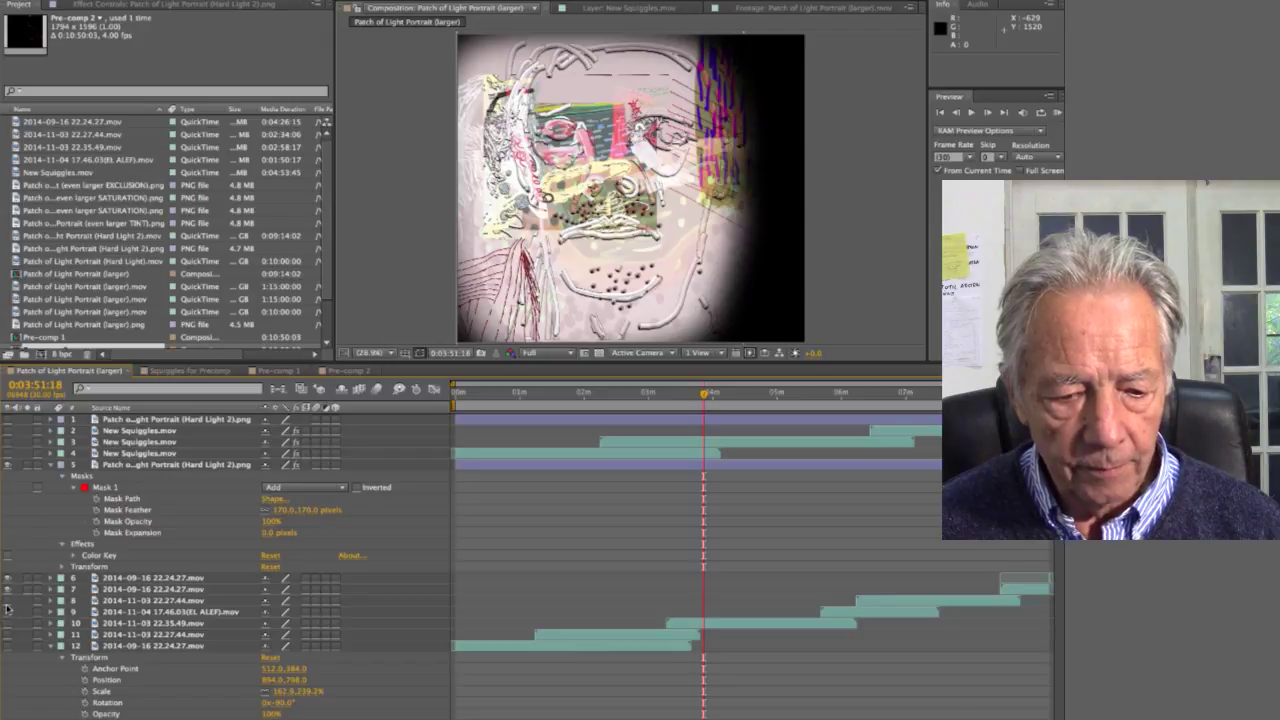
pyautogui.moveTo(7, 628); pyautogui.dragTo(7, 644)
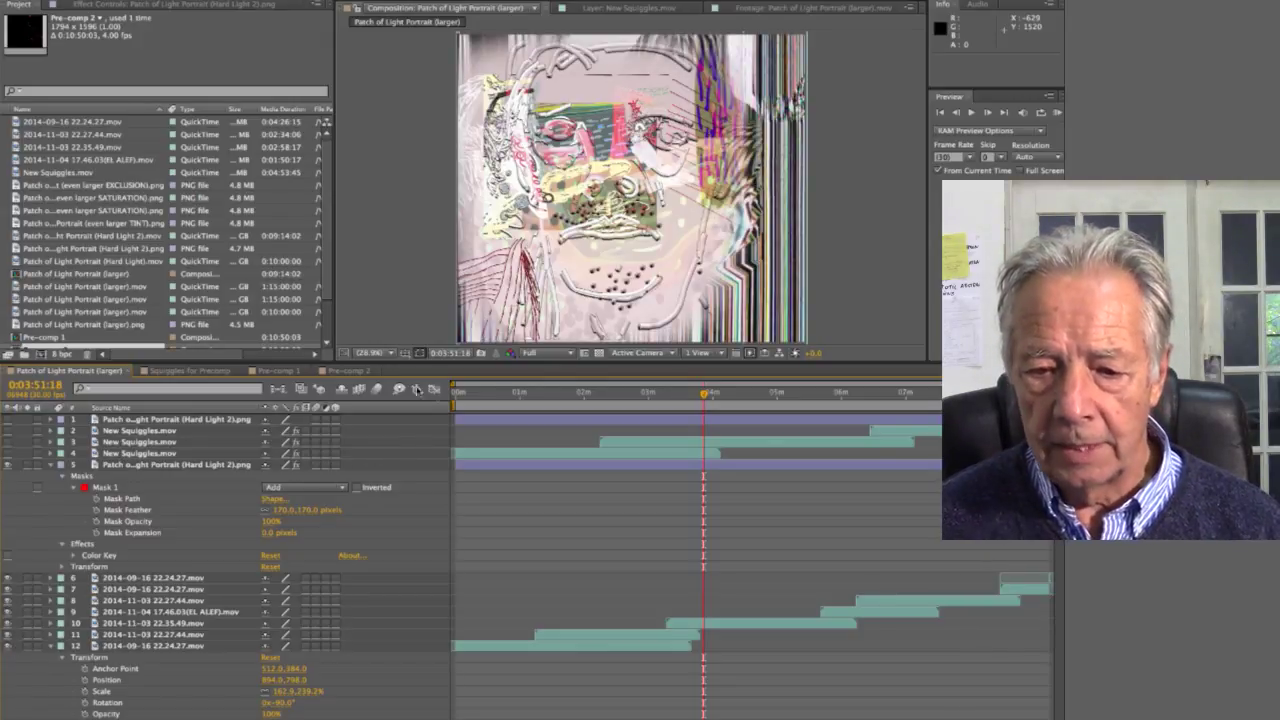
pyautogui.moveTo(404, 369); pyautogui.dragTo(392, 466)
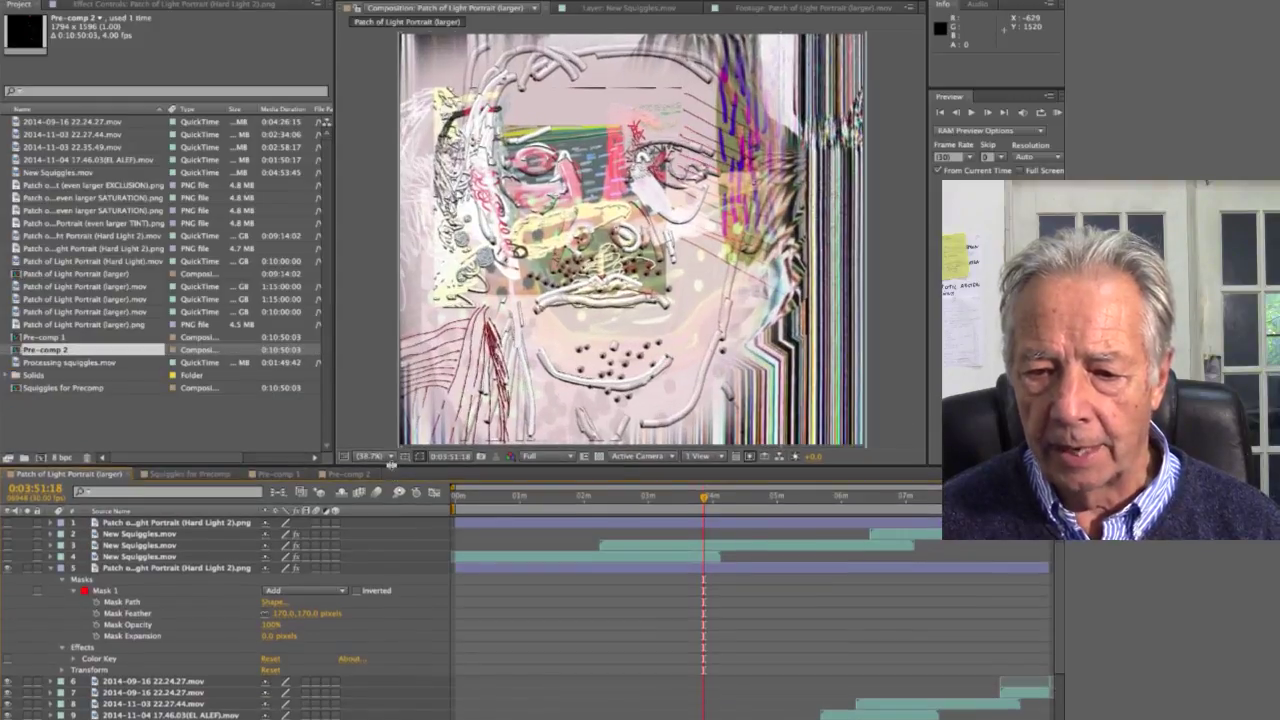
pyautogui.click(51, 569)
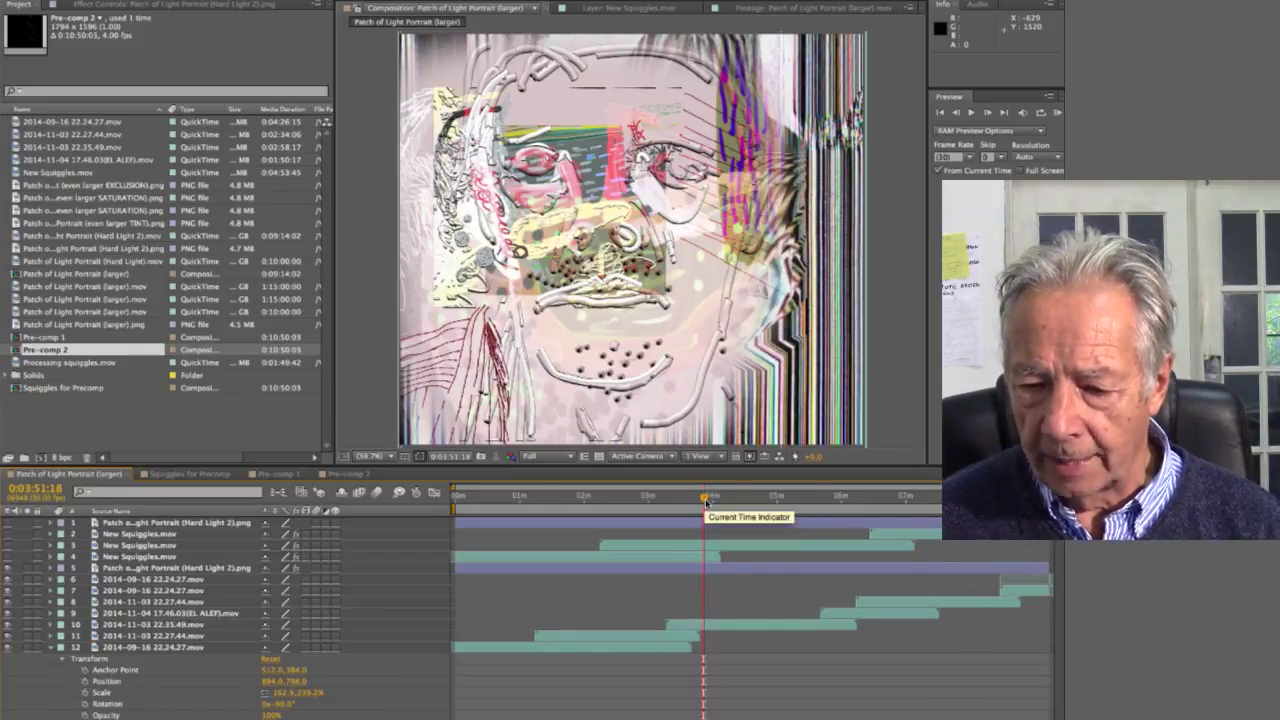
pyautogui.moveTo(705, 500); pyautogui.dragTo(920, 497)
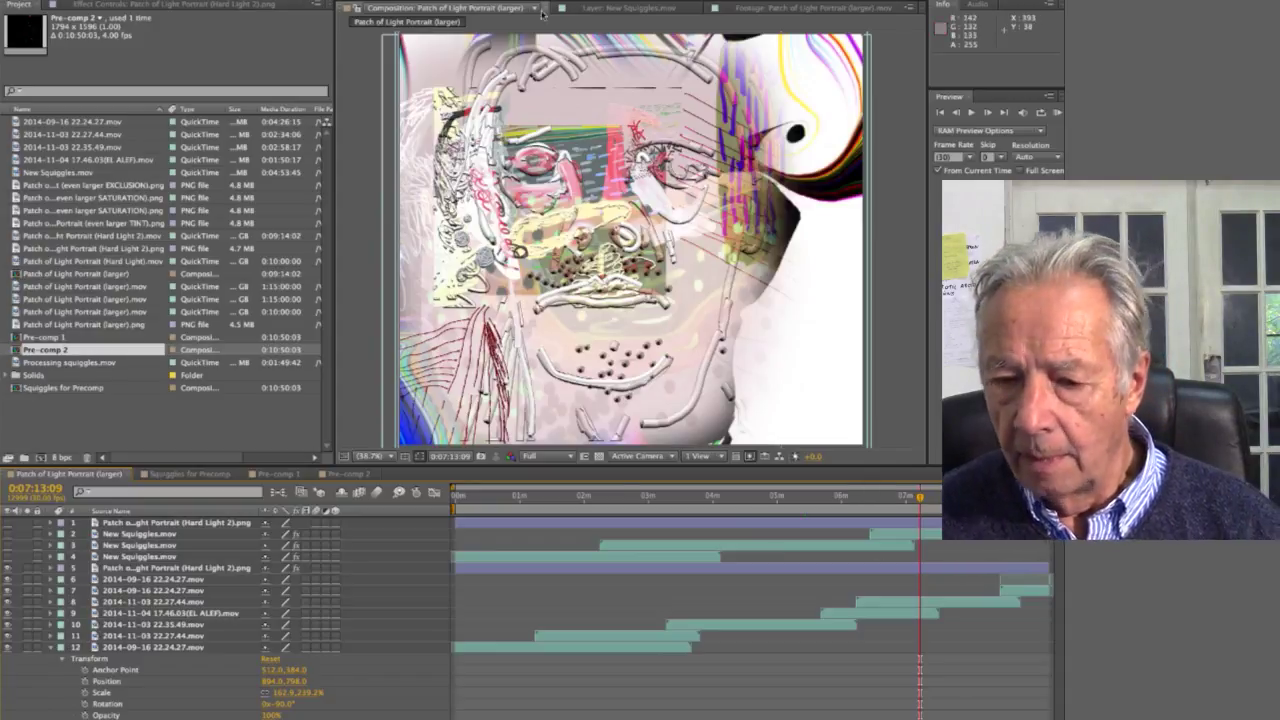
pyautogui.click(9, 558)
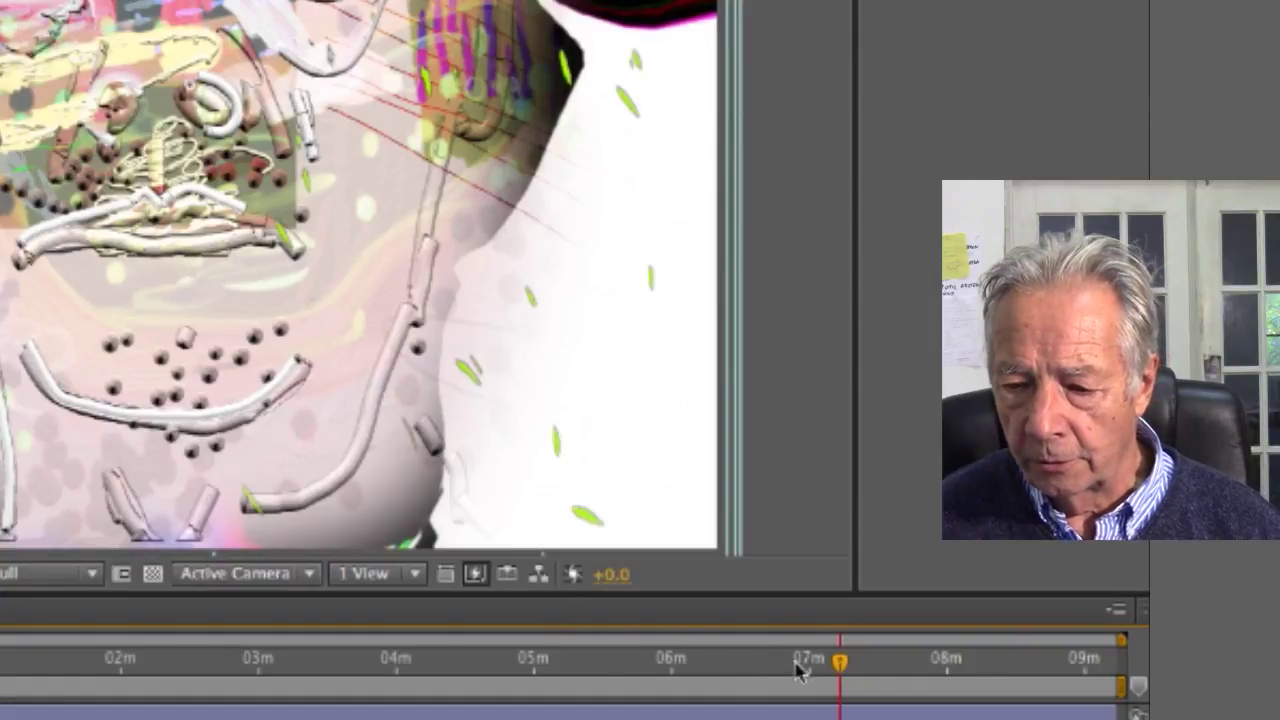
pyautogui.moveTo(840, 662); pyautogui.dragTo(736, 664)
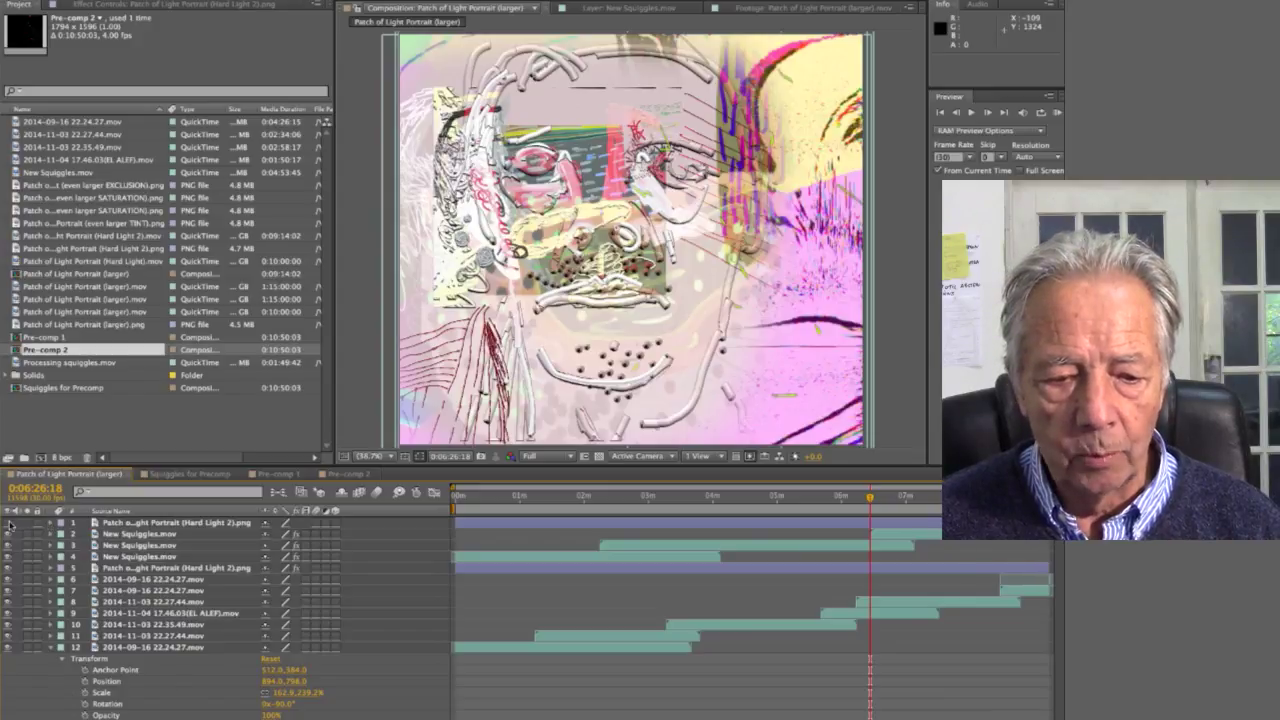
# Toggle layer 1's visibility and bring up the File menu.
pyautogui.click(10, 523)
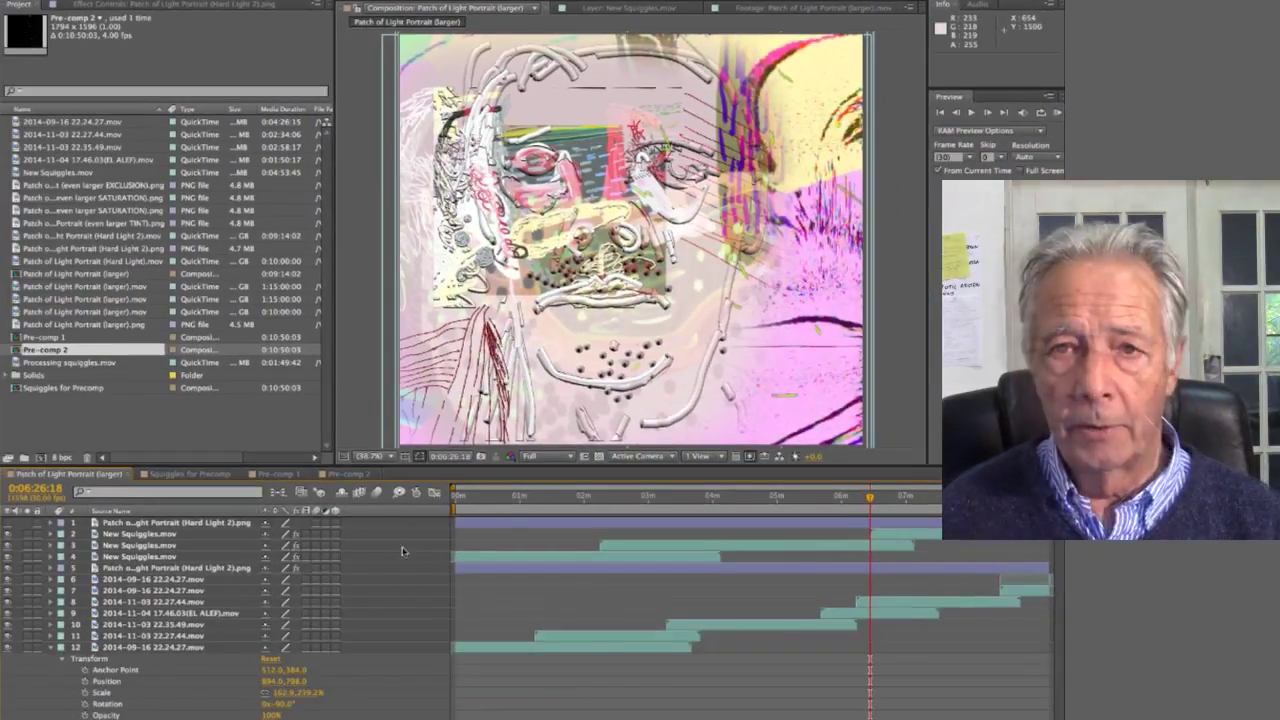
pyautogui.click(112, 0)
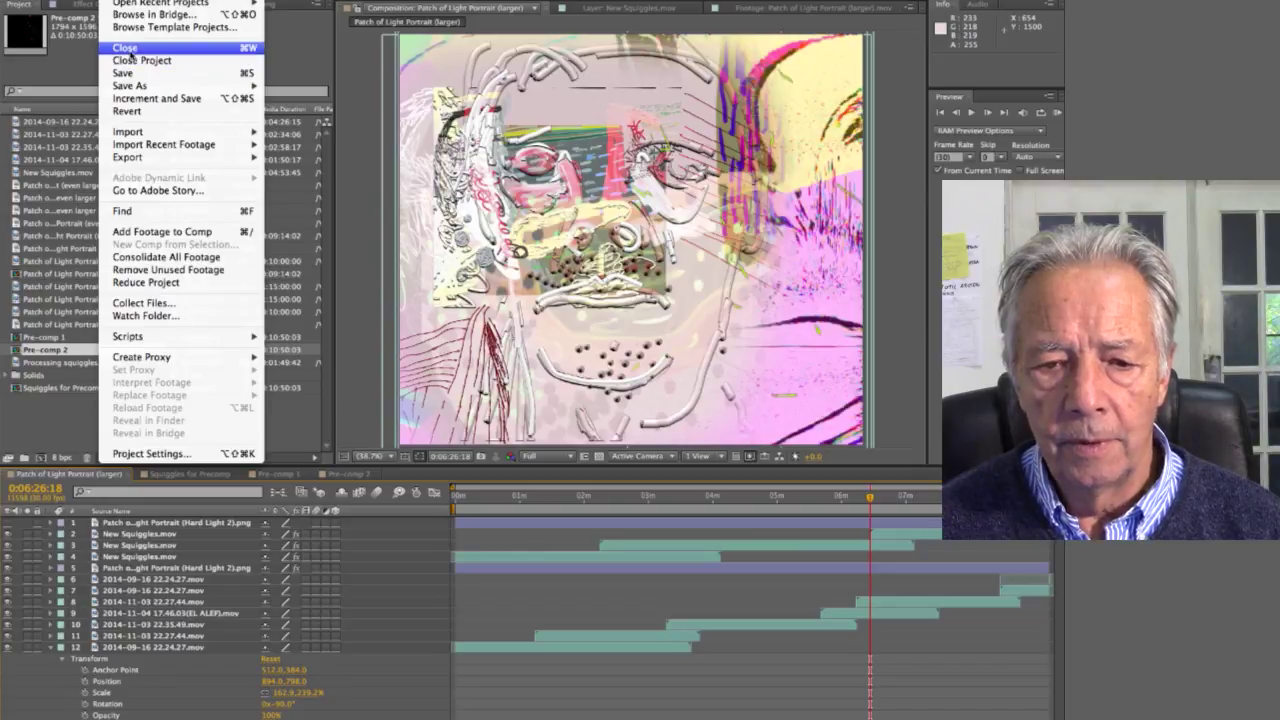
# Open '4-Patch of Light Portrait (Tryptich) Project.aep' from Finder in After Effects.
pyautogui.moveTo(131, 5)
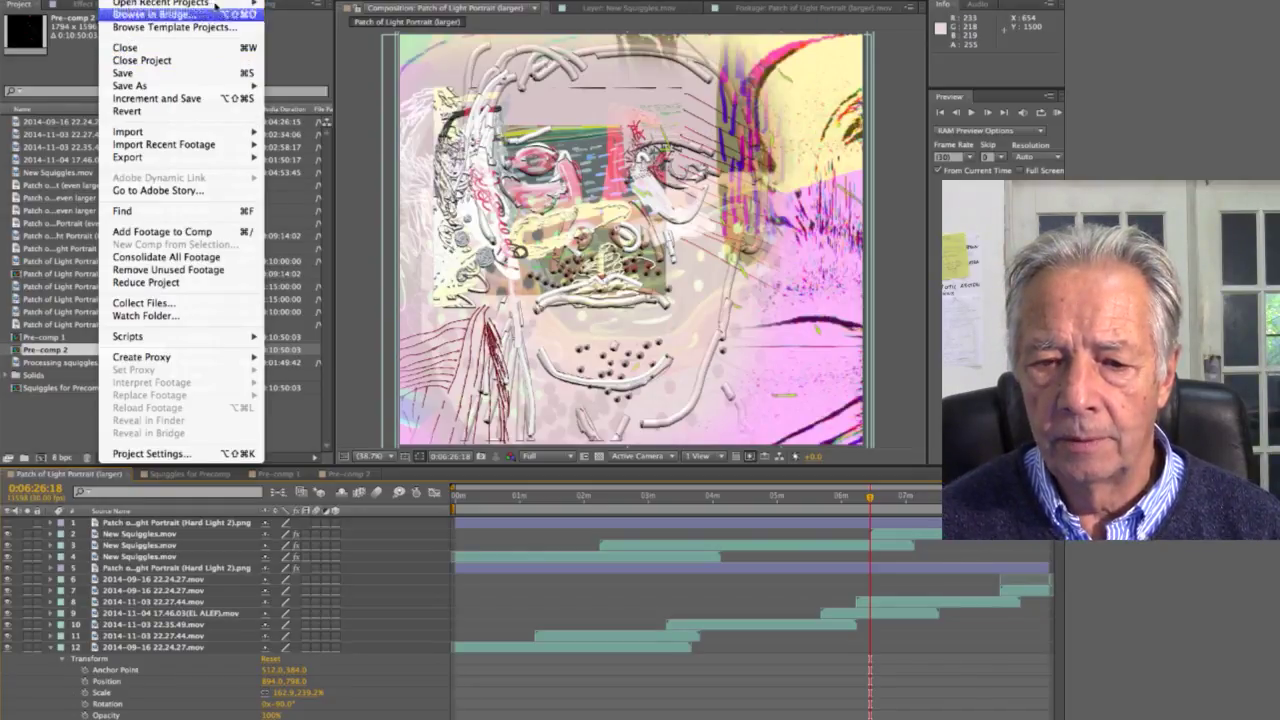
pyautogui.moveTo(100, 108)
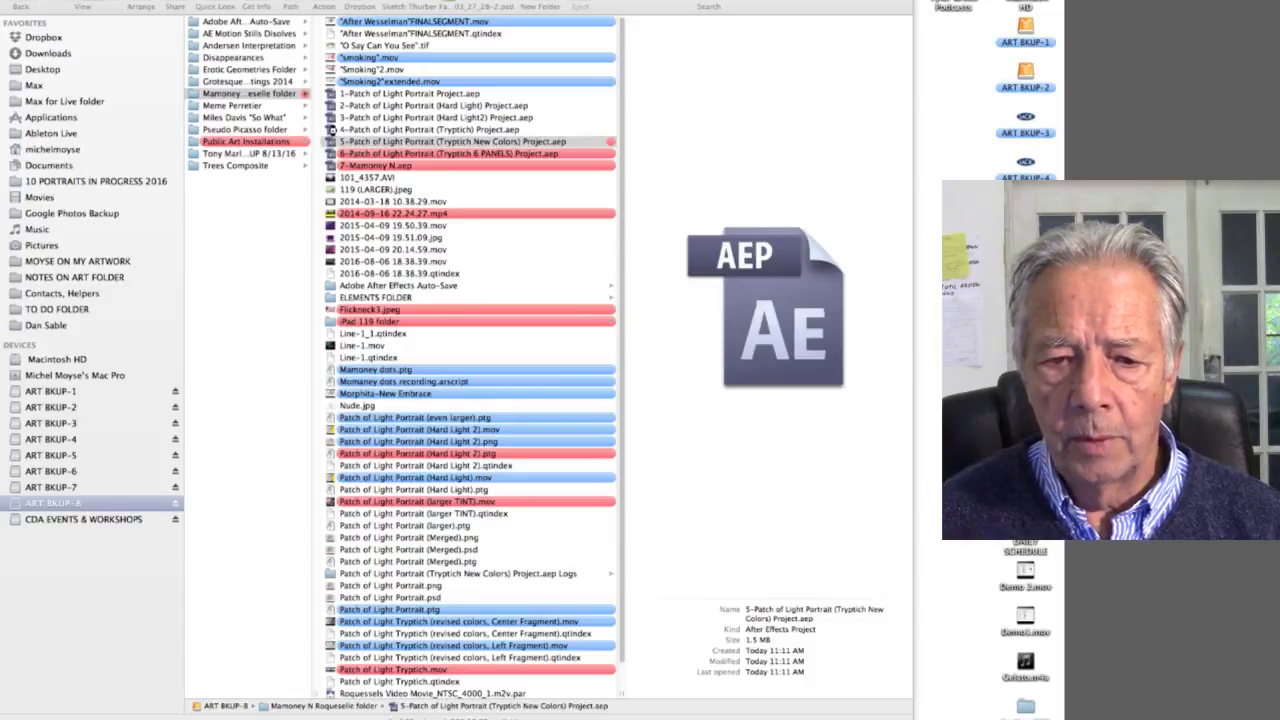
pyautogui.click(332, 130)
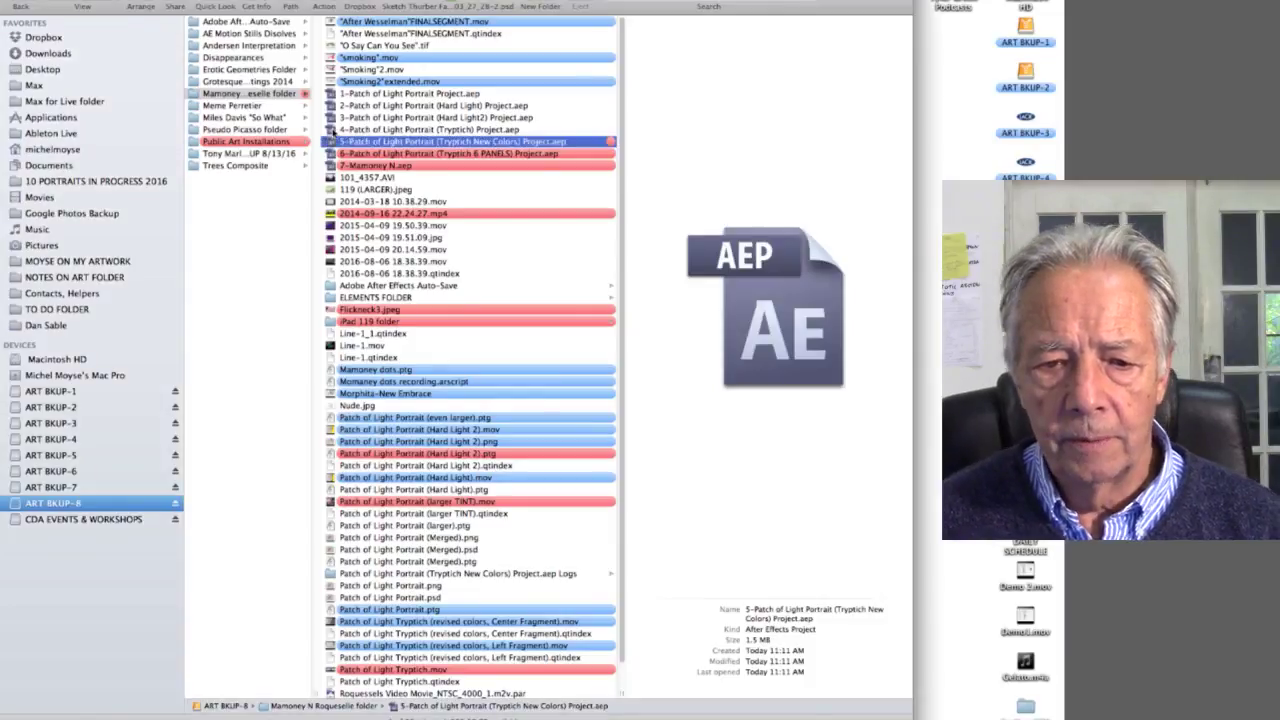
pyautogui.doubleClick(332, 130)
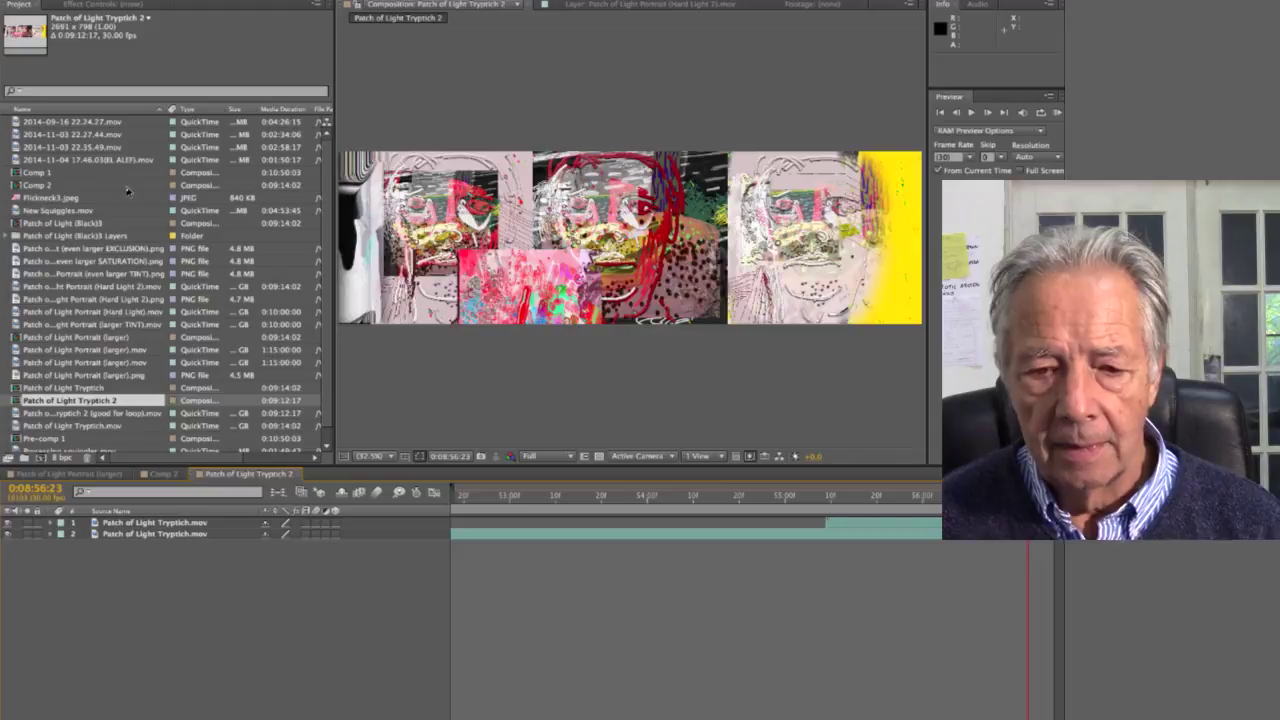
# Flip through the Portrait (larger), Comp 2 and Tryptich 2 compositions, ending on Comp 2.
pyautogui.click(88, 476)
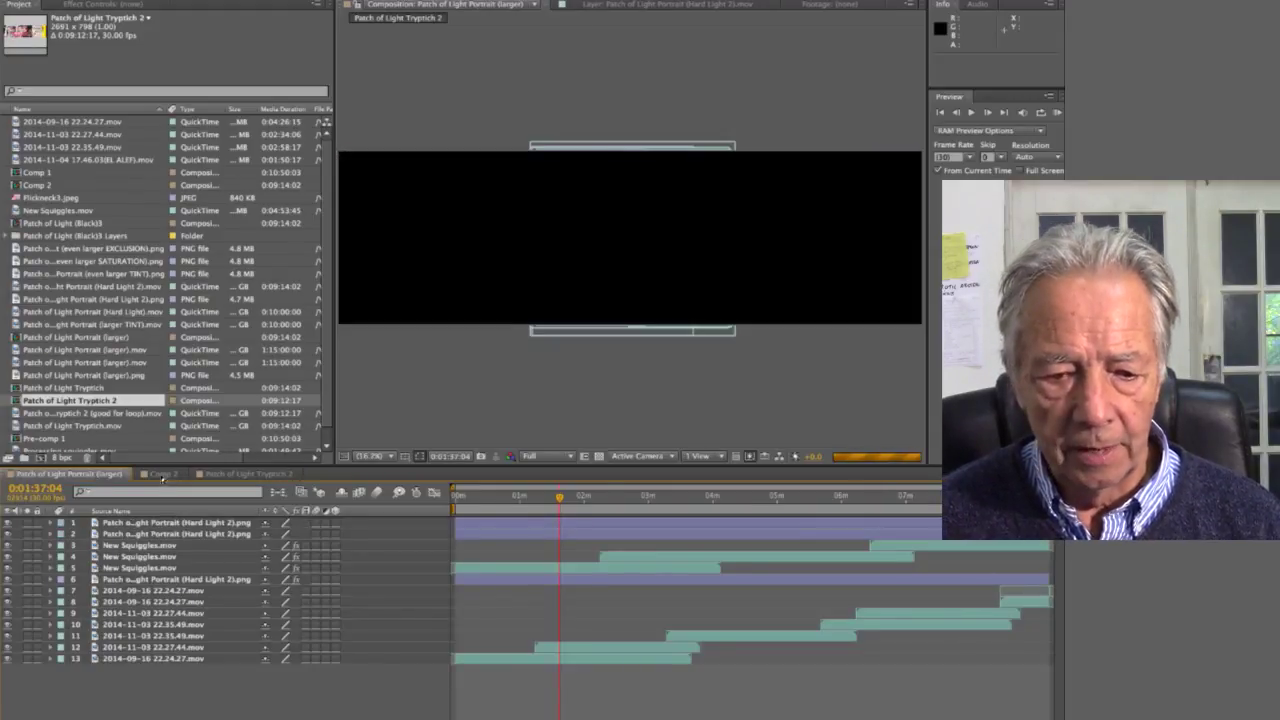
pyautogui.click(172, 475)
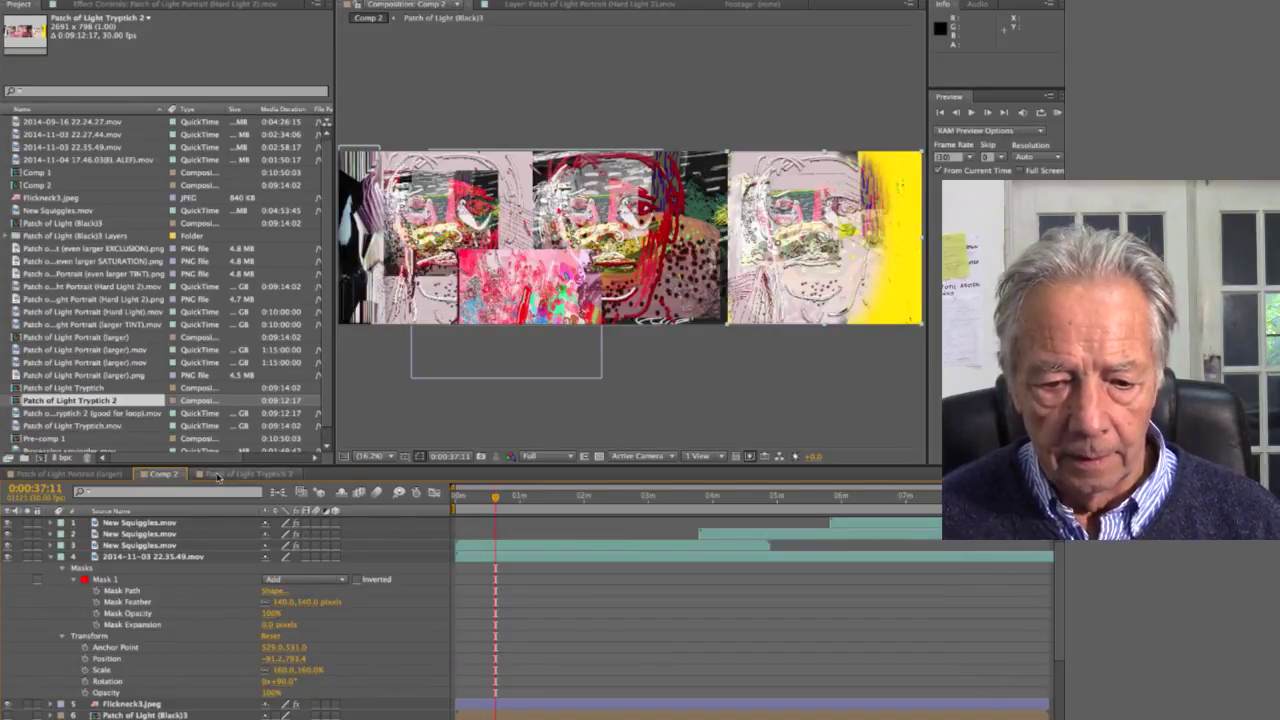
pyautogui.click(215, 474)
pyautogui.click(166, 475)
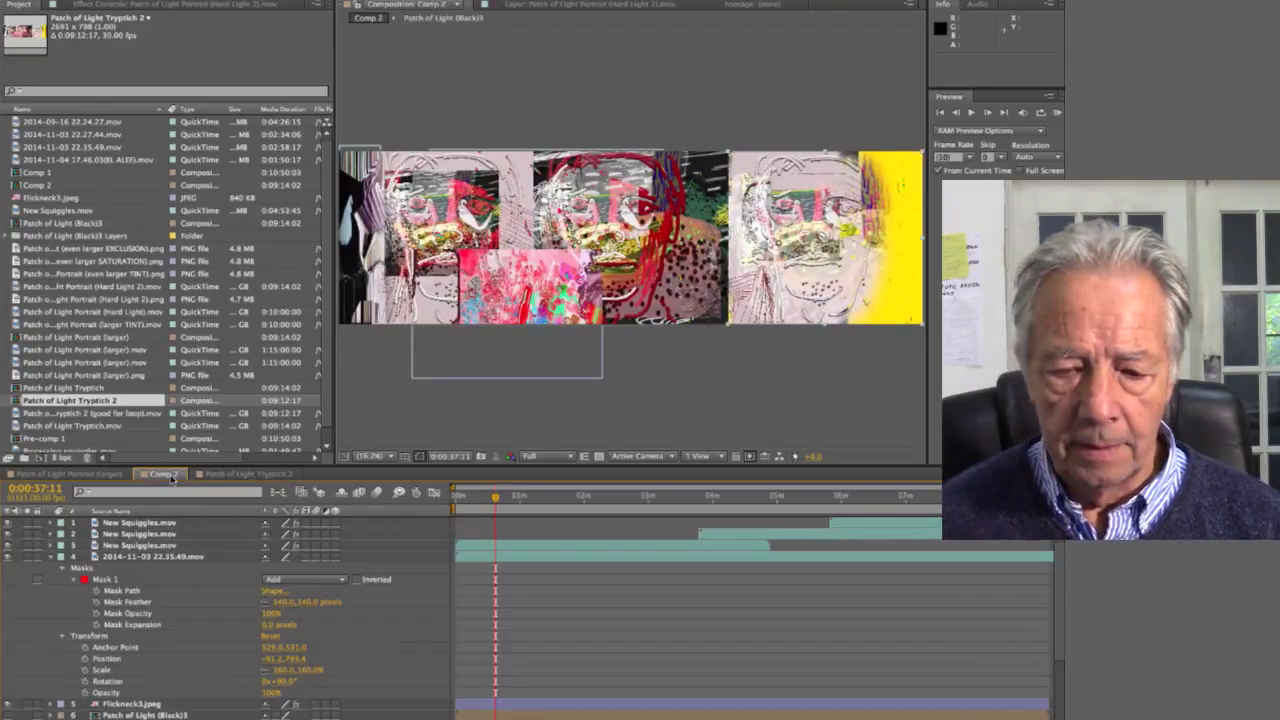
pyautogui.click(96, 474)
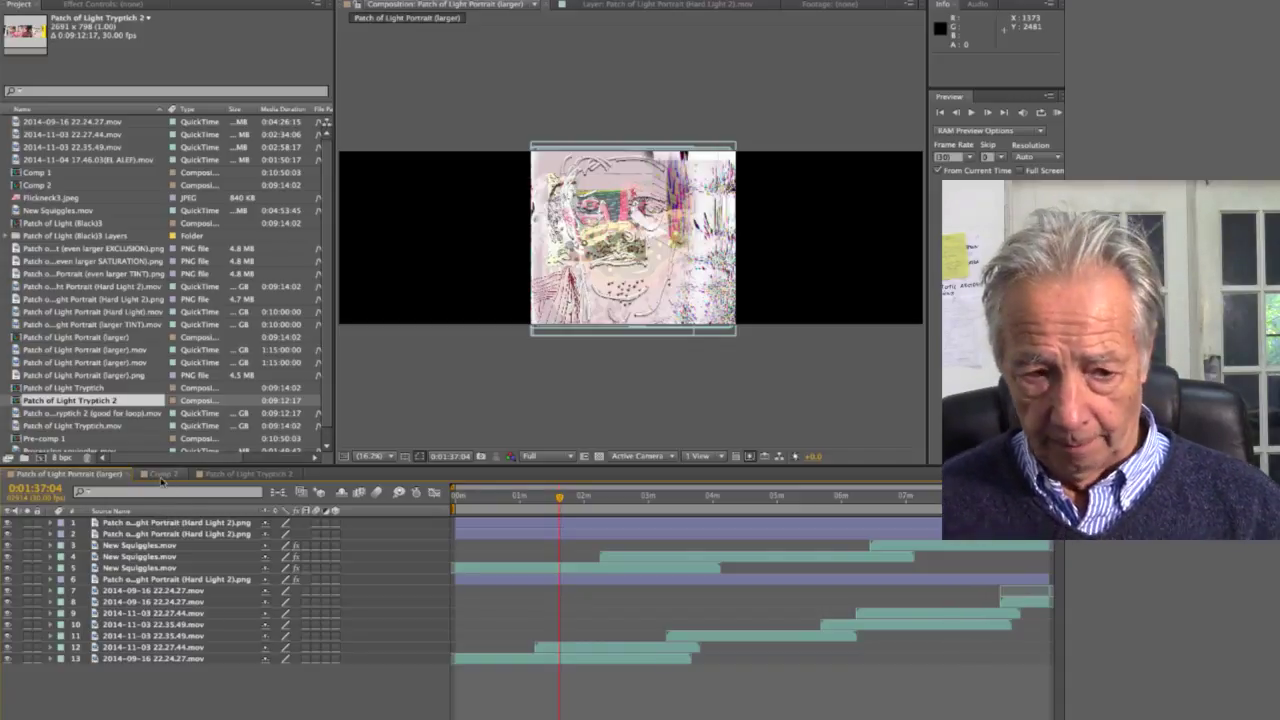
pyautogui.click(161, 475)
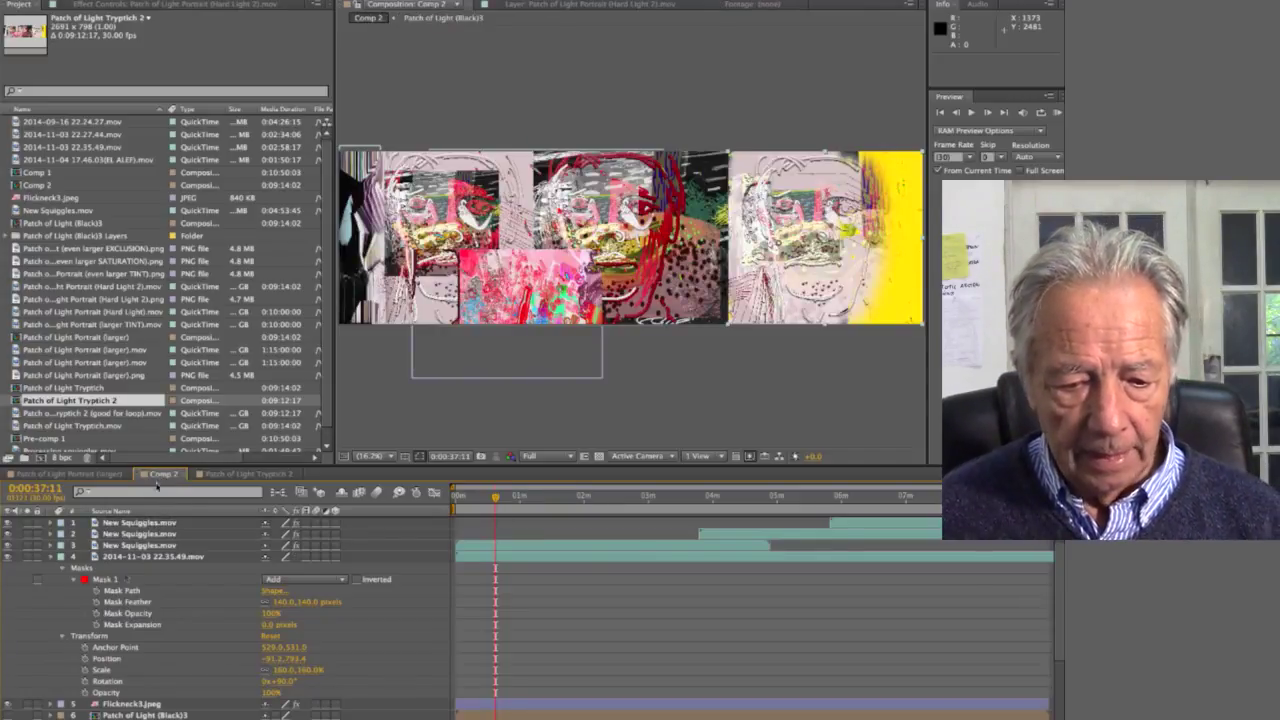
# Collapse the expanded properties of layers 4, 8 and 7 in Comp 2.
pyautogui.click(51, 558)
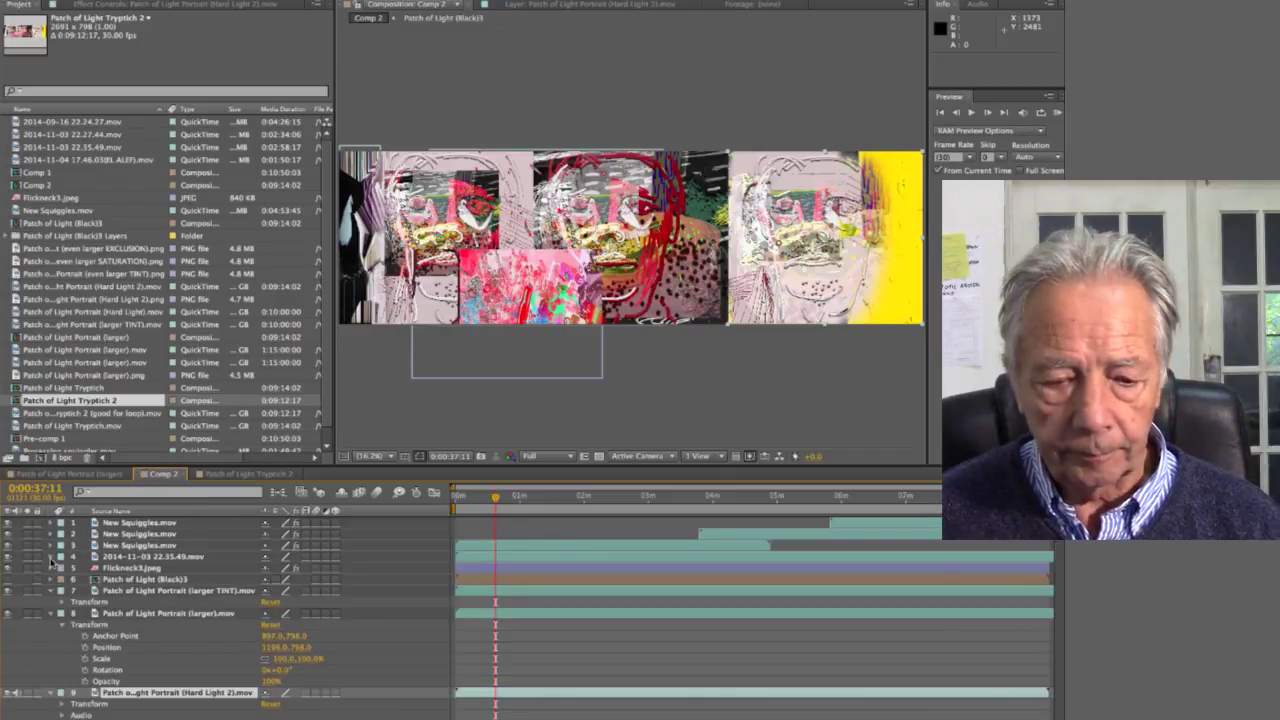
pyautogui.click(51, 613)
pyautogui.click(51, 591)
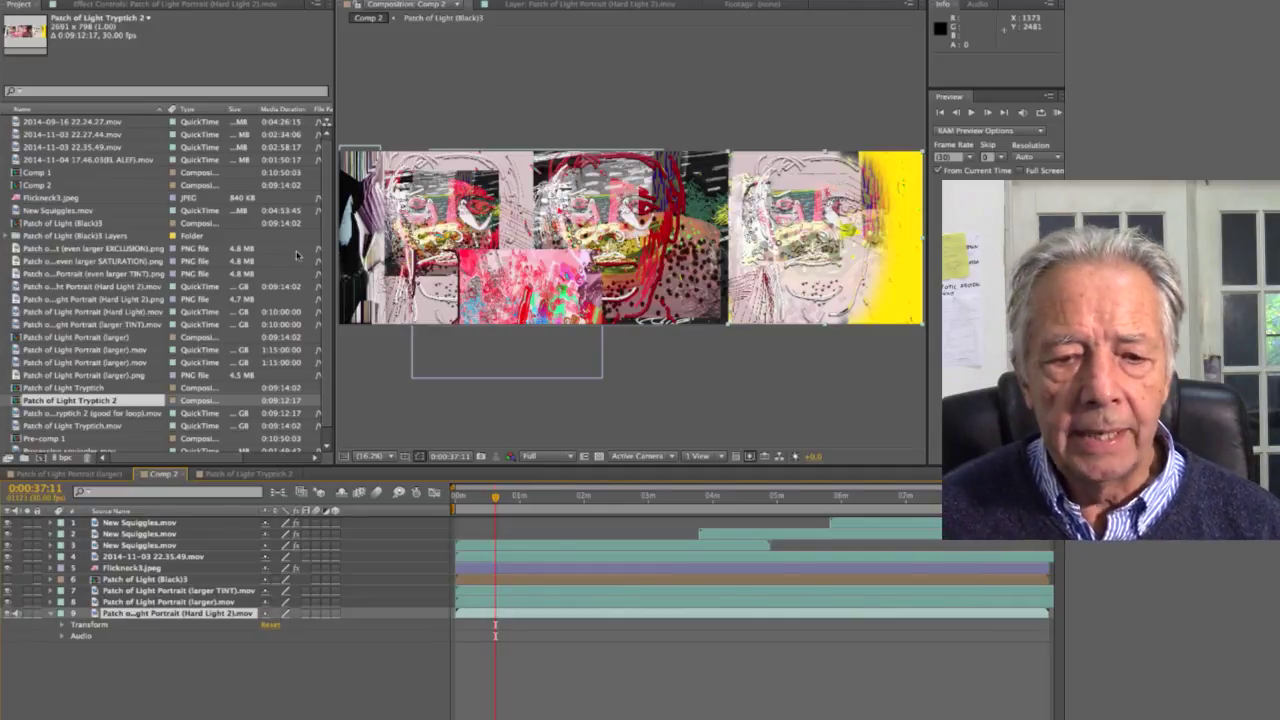
# Step through the Project clips and preview 2014-09-16 22.24.27.mov.
pyautogui.click(15, 123)
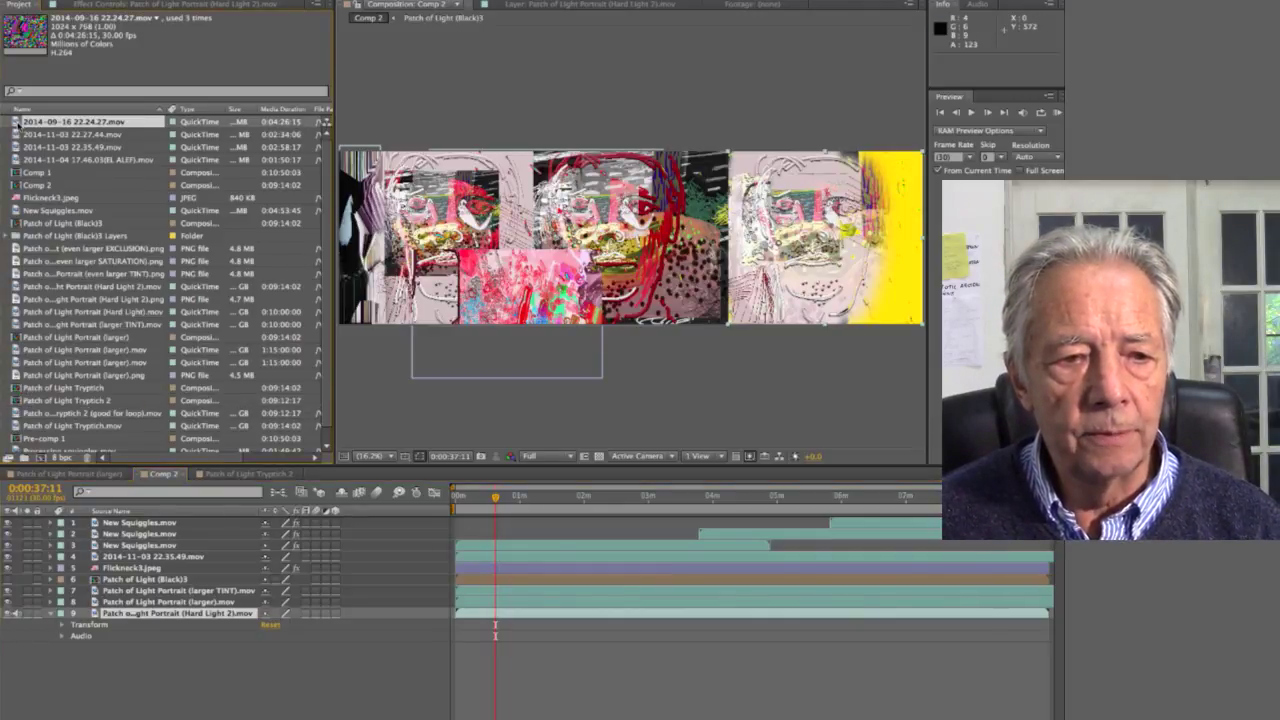
pyautogui.press('Down')
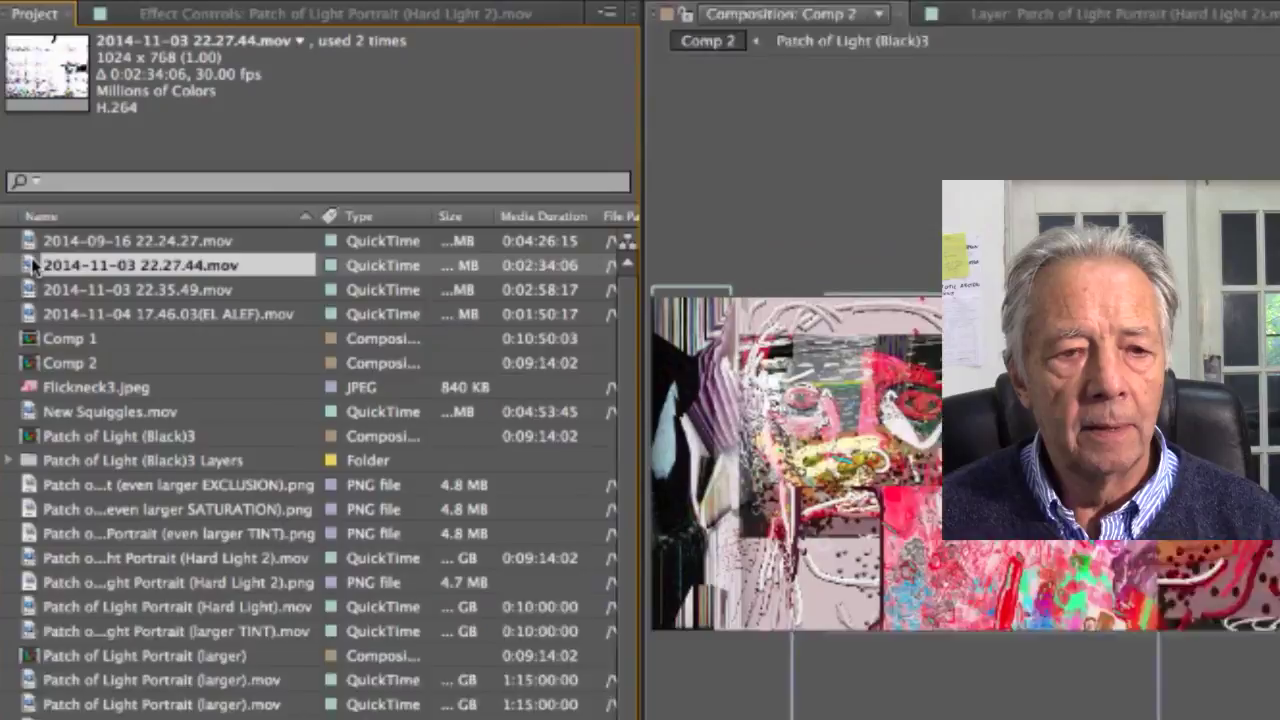
pyautogui.press('Up')
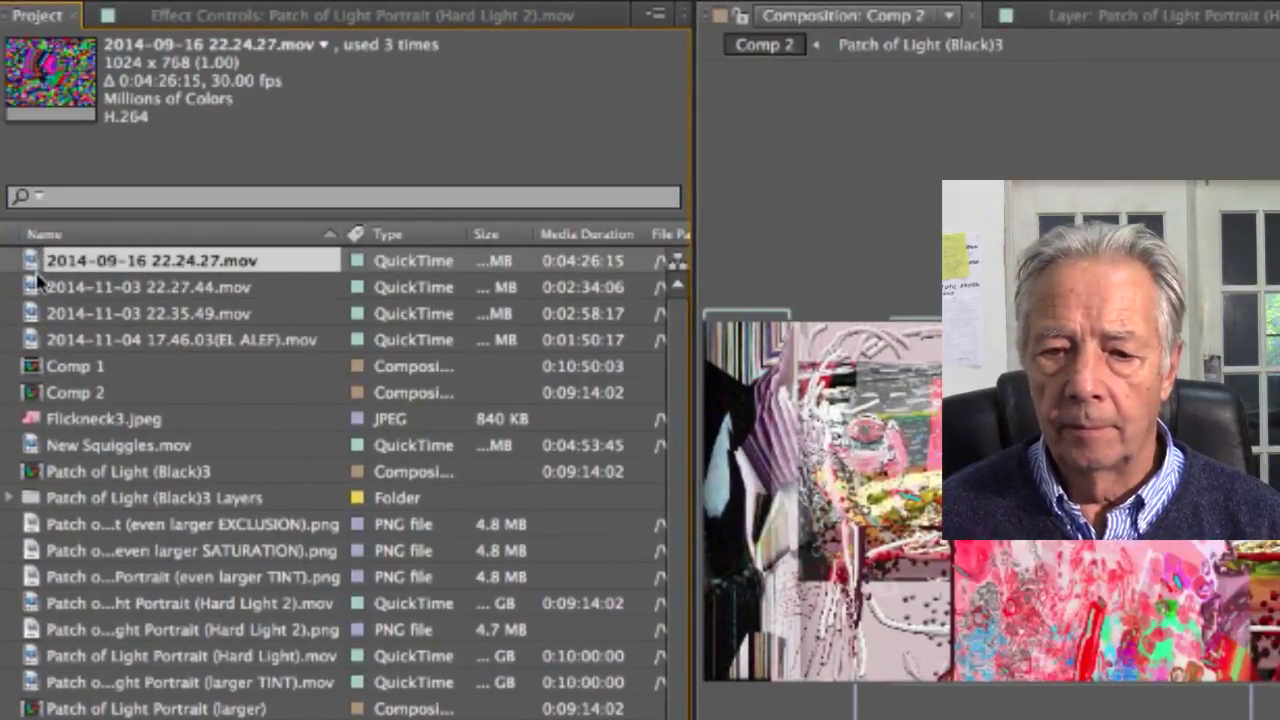
pyautogui.press('Down')
pyautogui.click(37, 264)
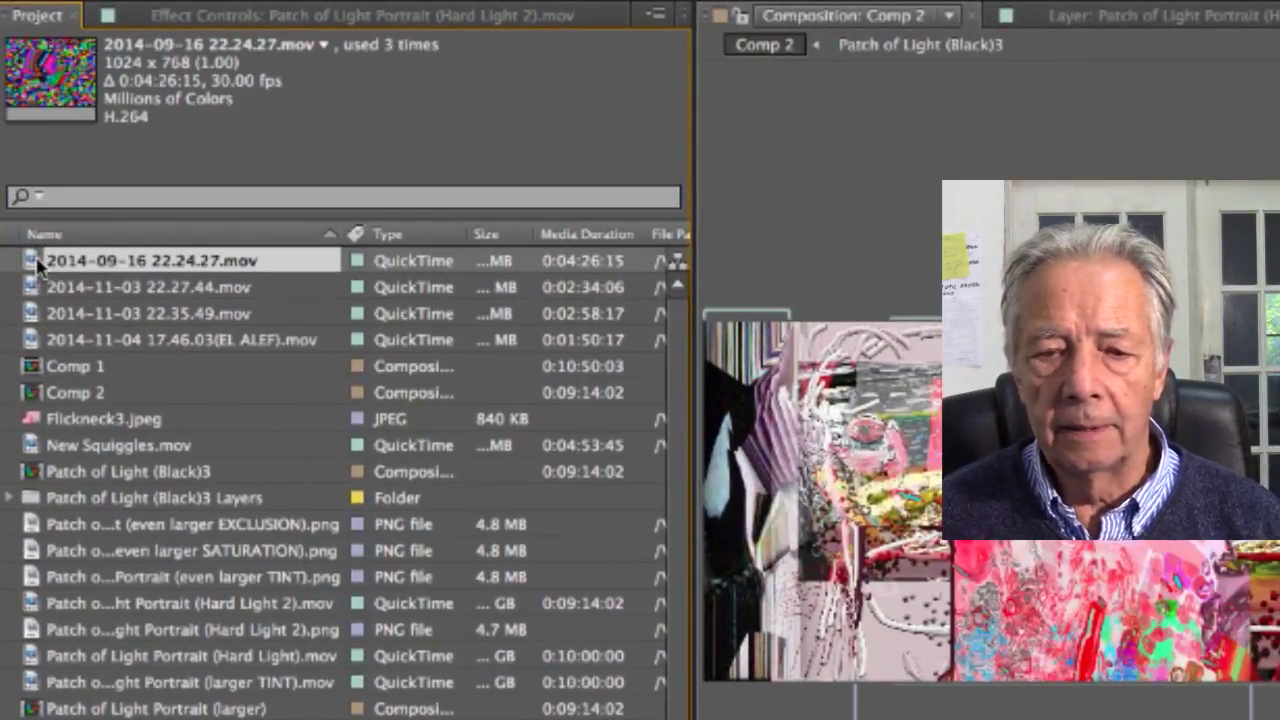
pyautogui.doubleClick(36, 263)
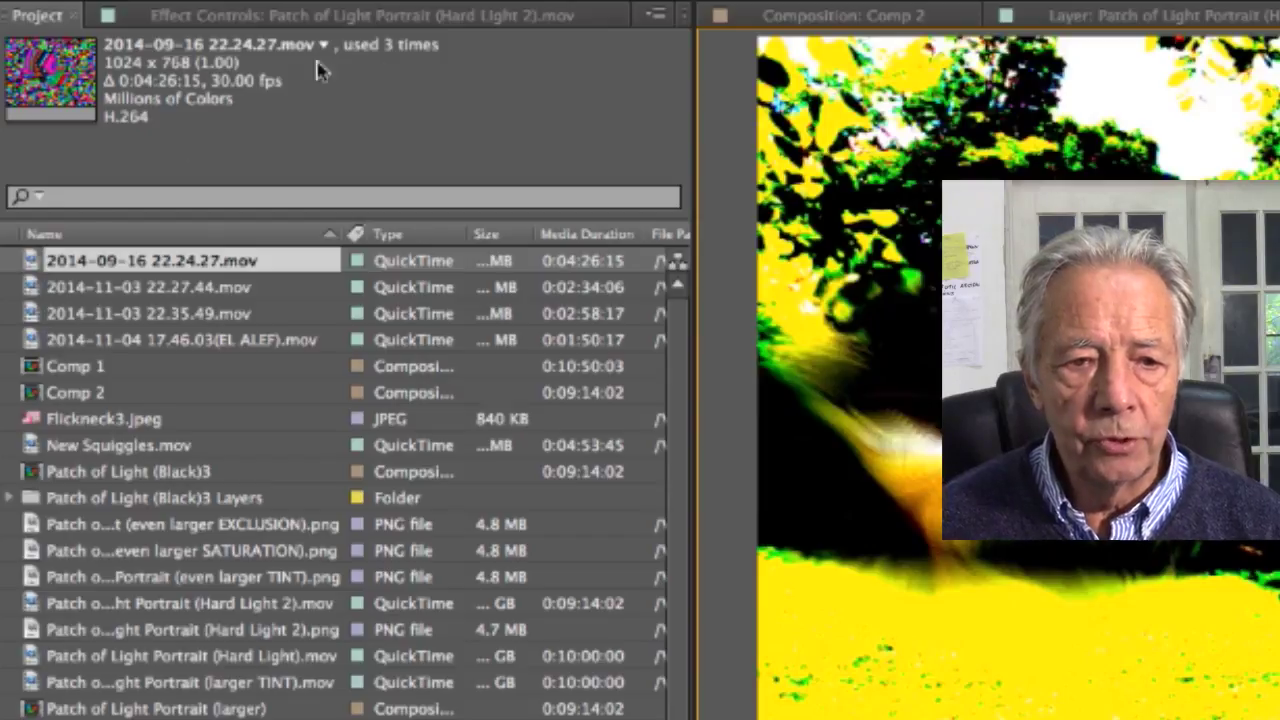
# Preview 2014-11-03 22.27.44.mov and 22.35.49.mov, then view the Flickneck3.jpeg painting.
pyautogui.click(31, 291)
pyautogui.doubleClick(31, 290)
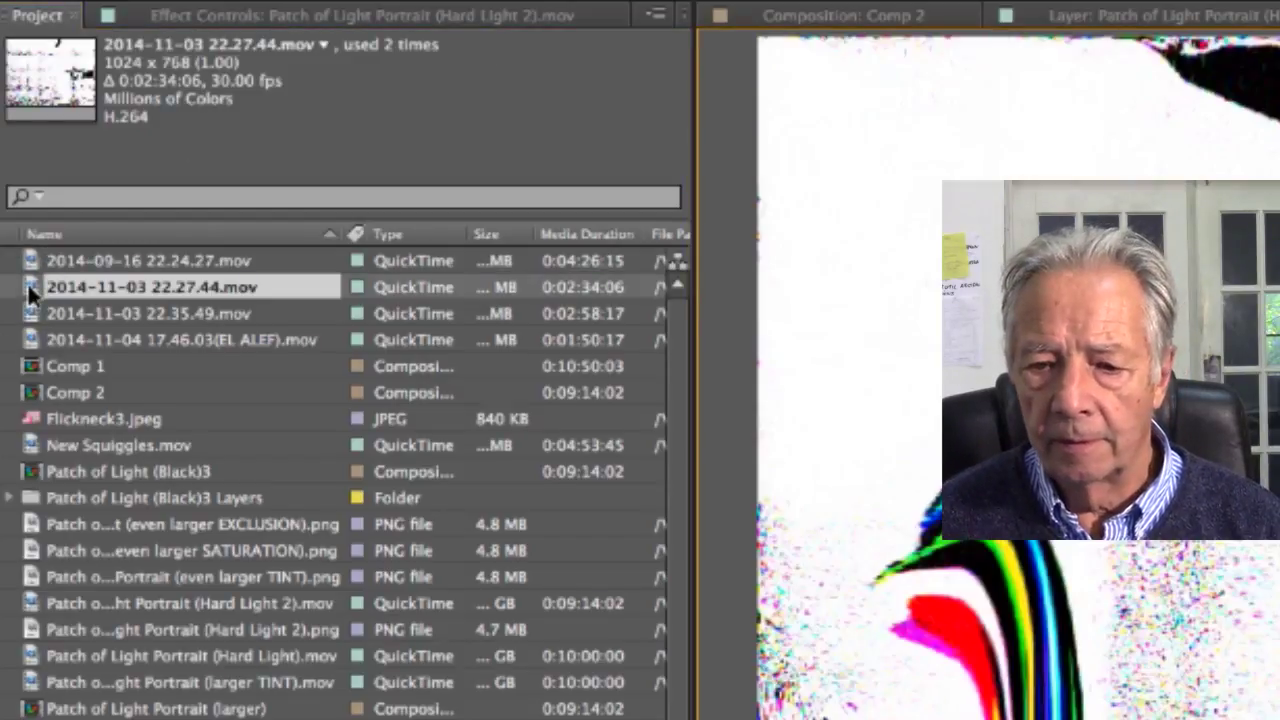
pyautogui.click(33, 316)
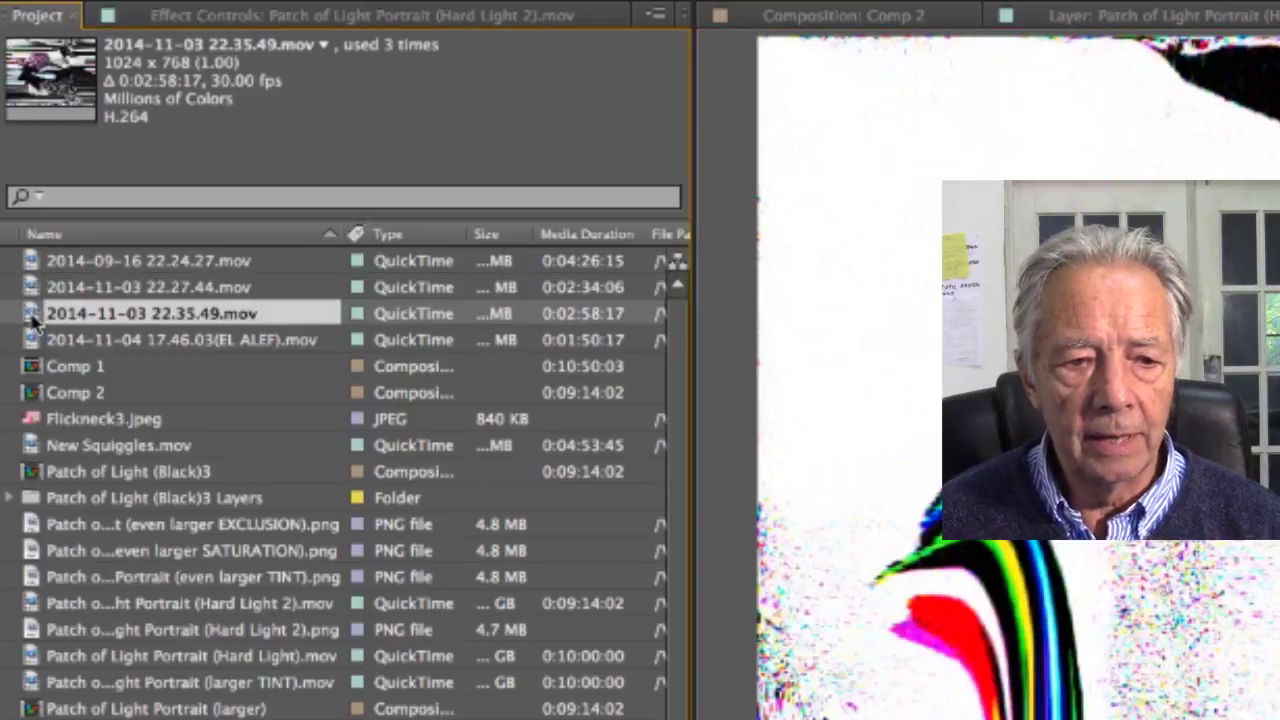
pyautogui.doubleClick(33, 316)
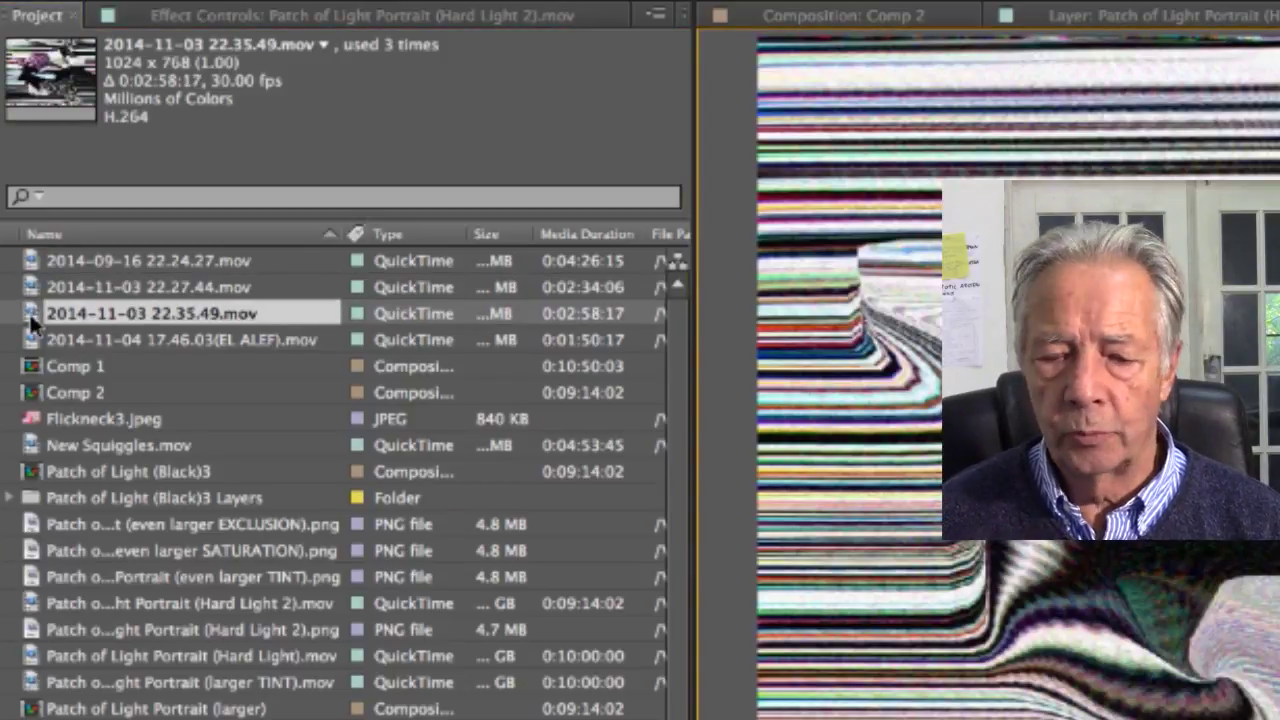
pyautogui.click(31, 343)
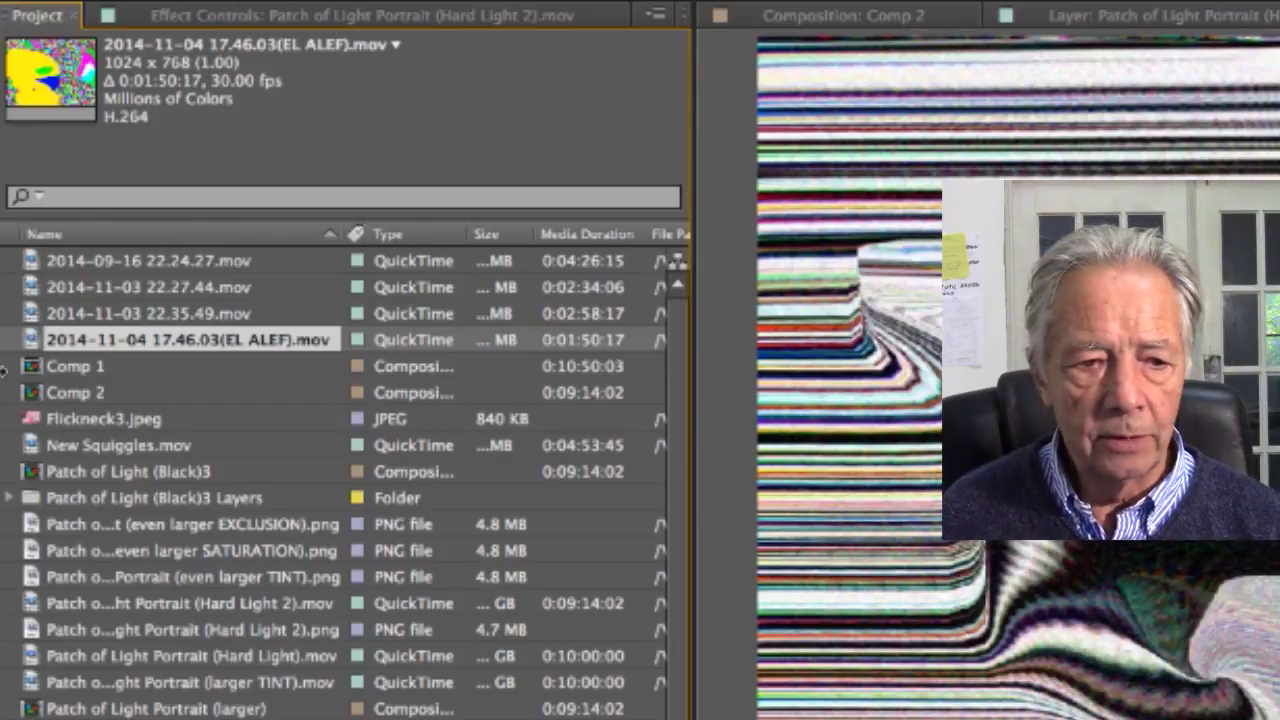
pyautogui.click(29, 422)
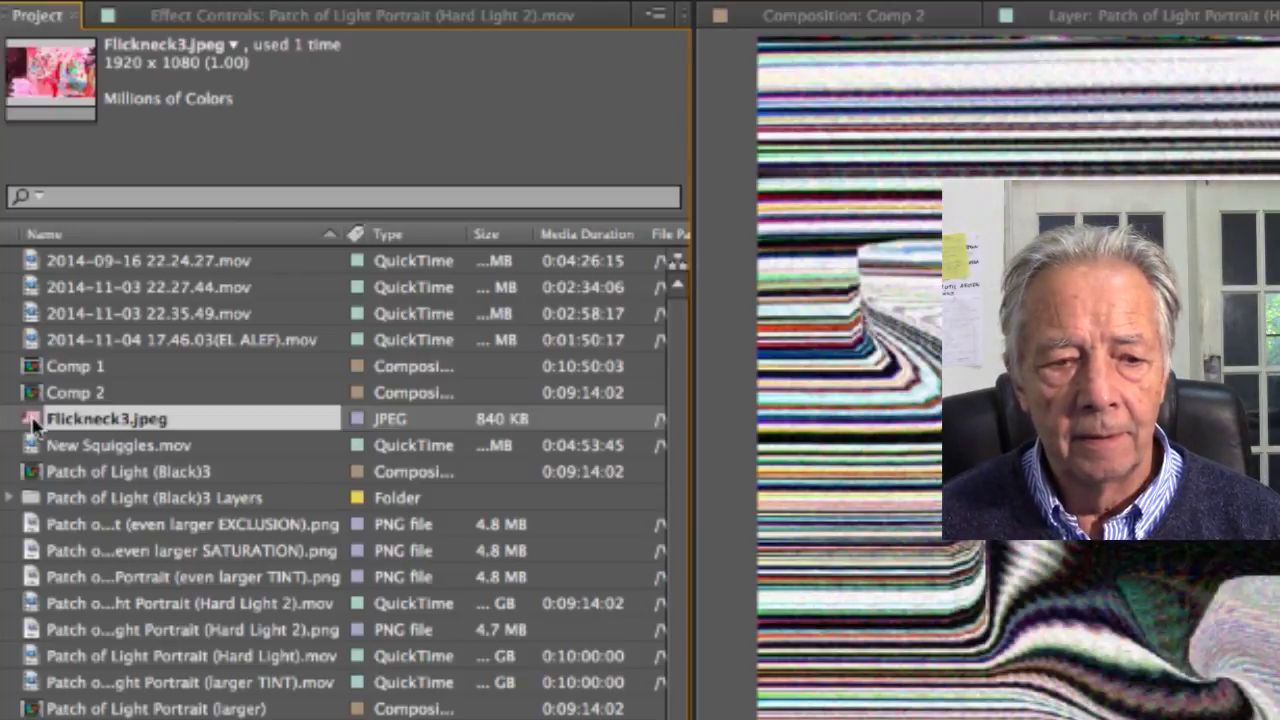
pyautogui.doubleClick(34, 424)
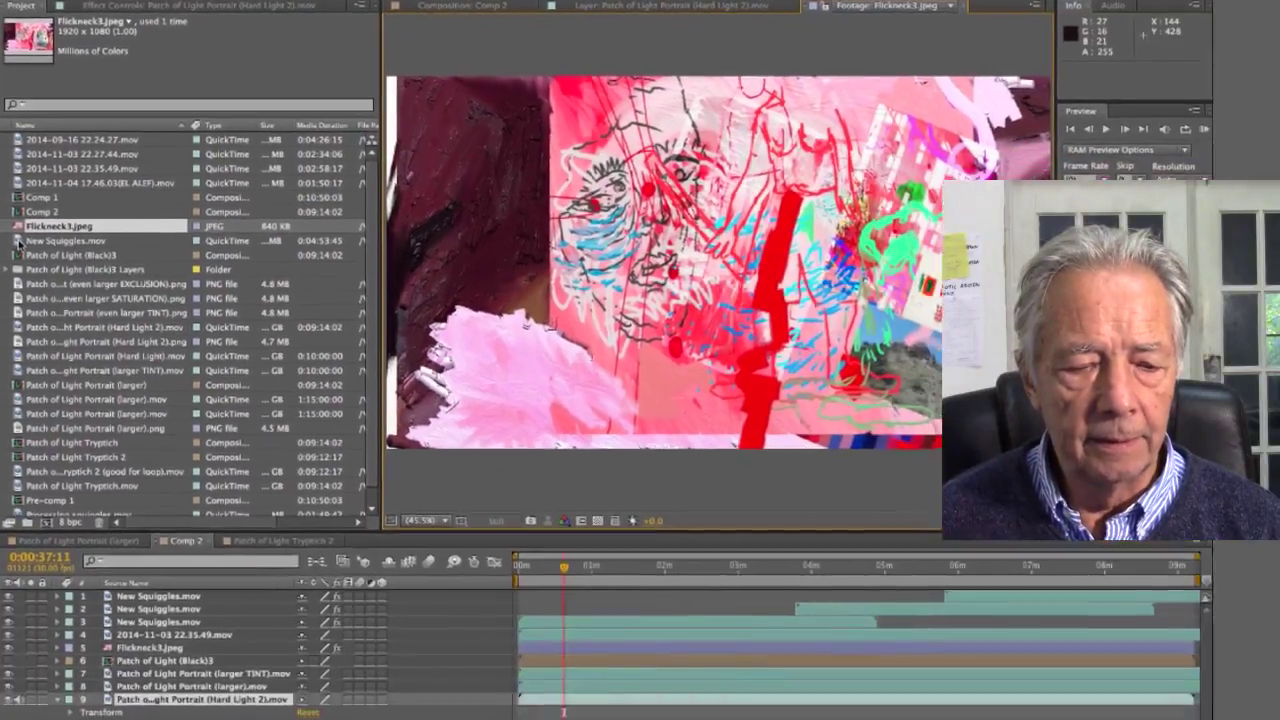
# Expand the Patch of Light (Black)3 Layers folder and preview each painting layer.
pyautogui.click(30, 290)
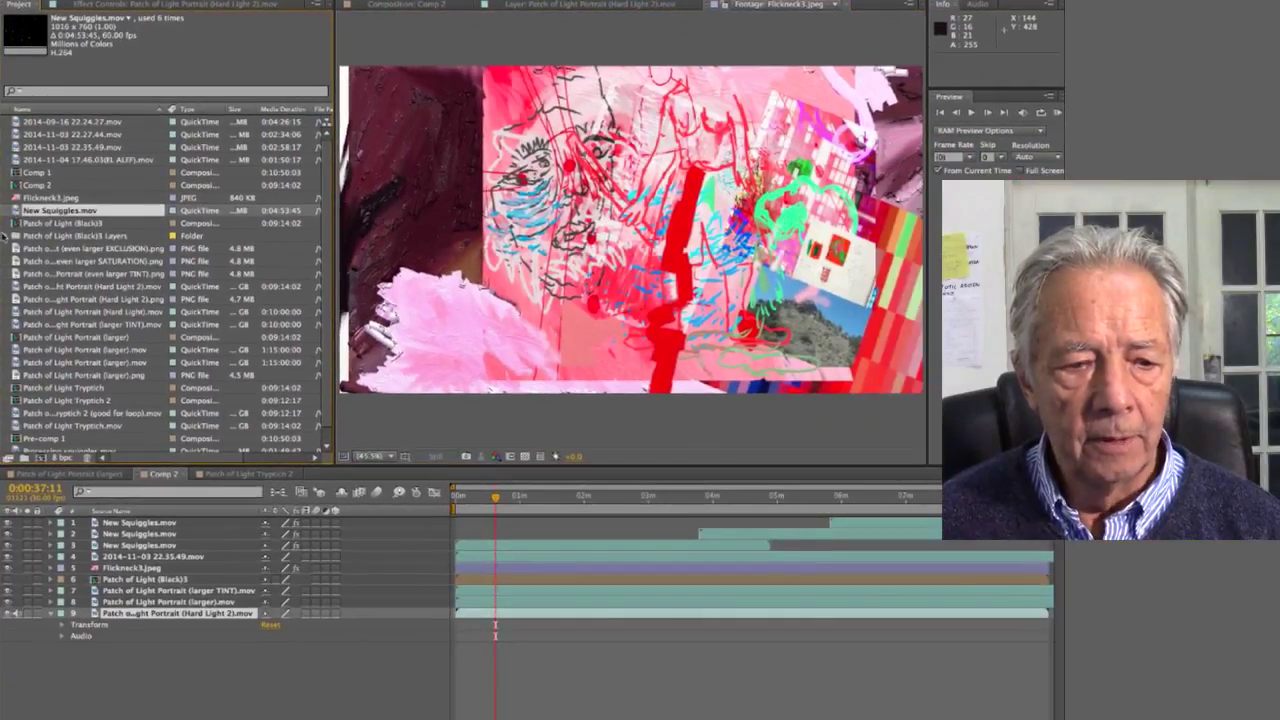
pyautogui.click(8, 237)
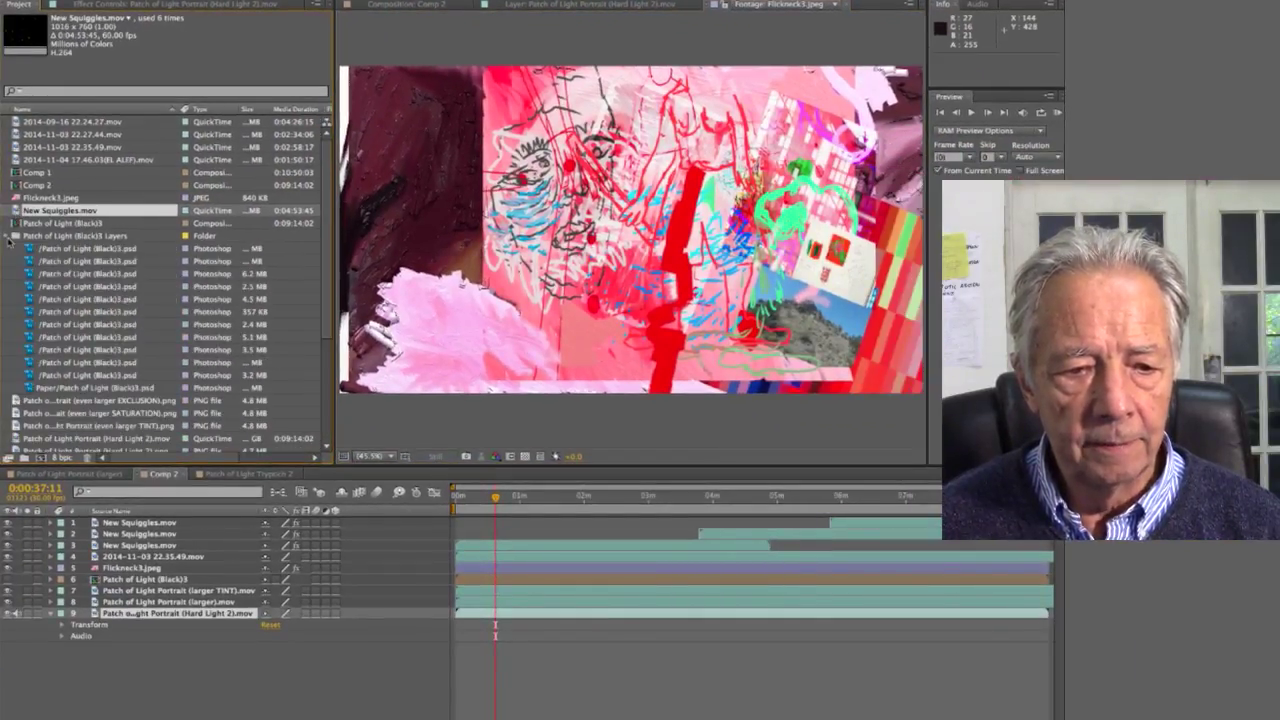
pyautogui.doubleClick(40, 287)
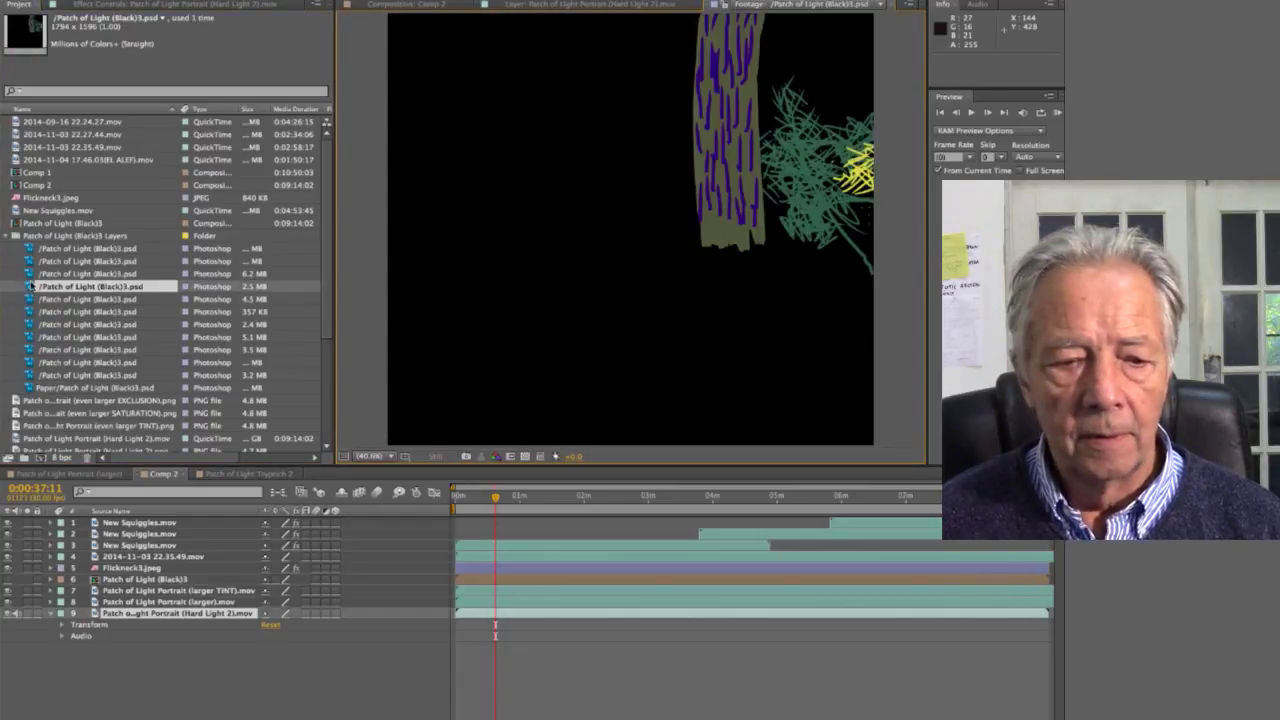
pyautogui.doubleClick(31, 274)
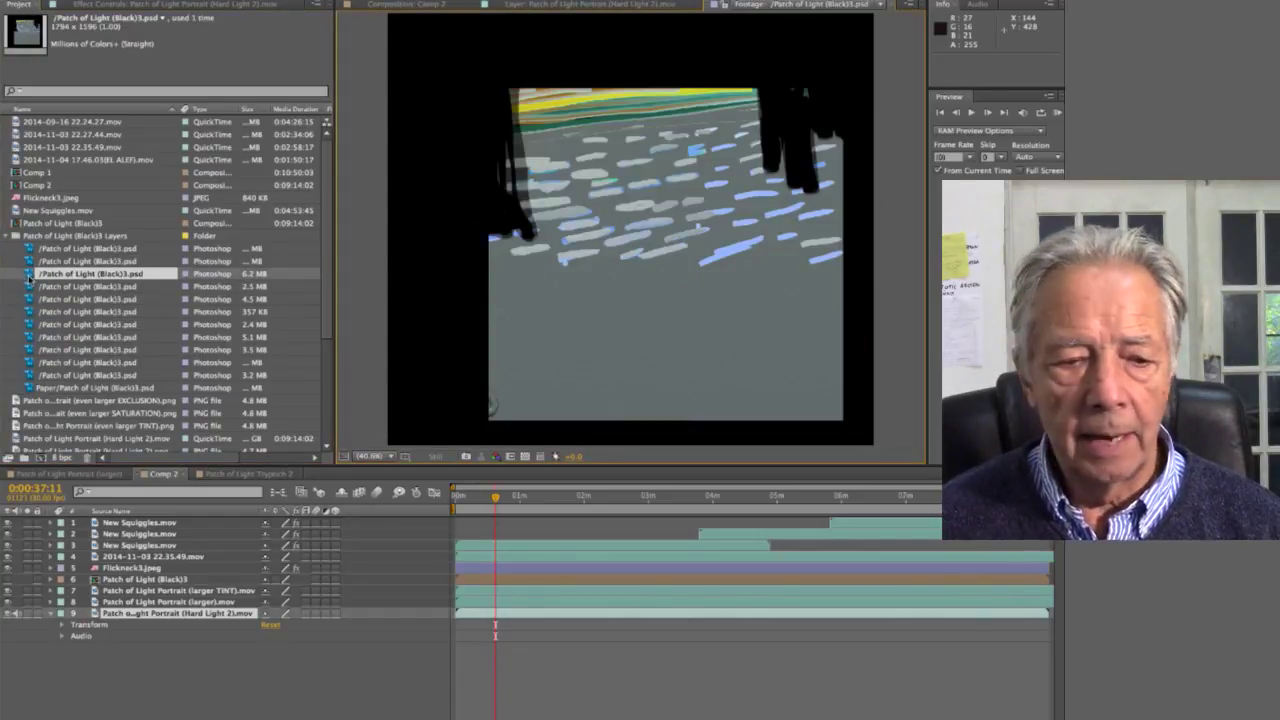
pyautogui.doubleClick(31, 261)
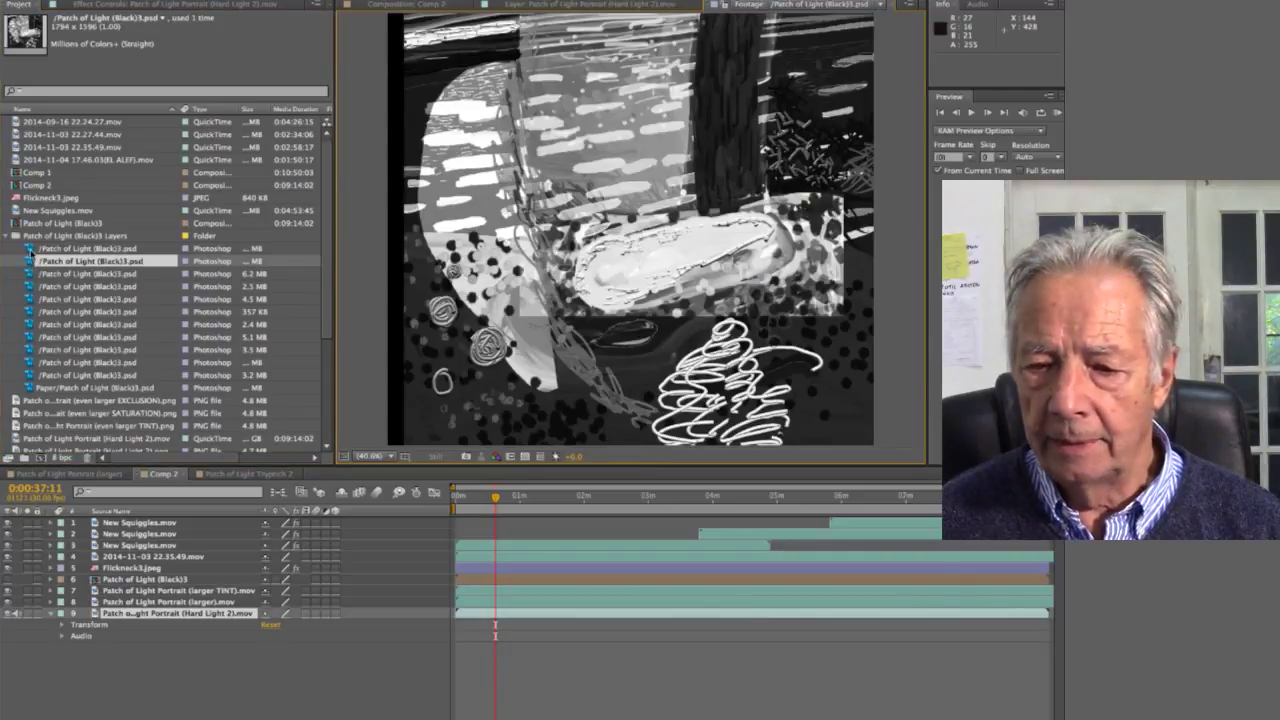
pyautogui.doubleClick(30, 248)
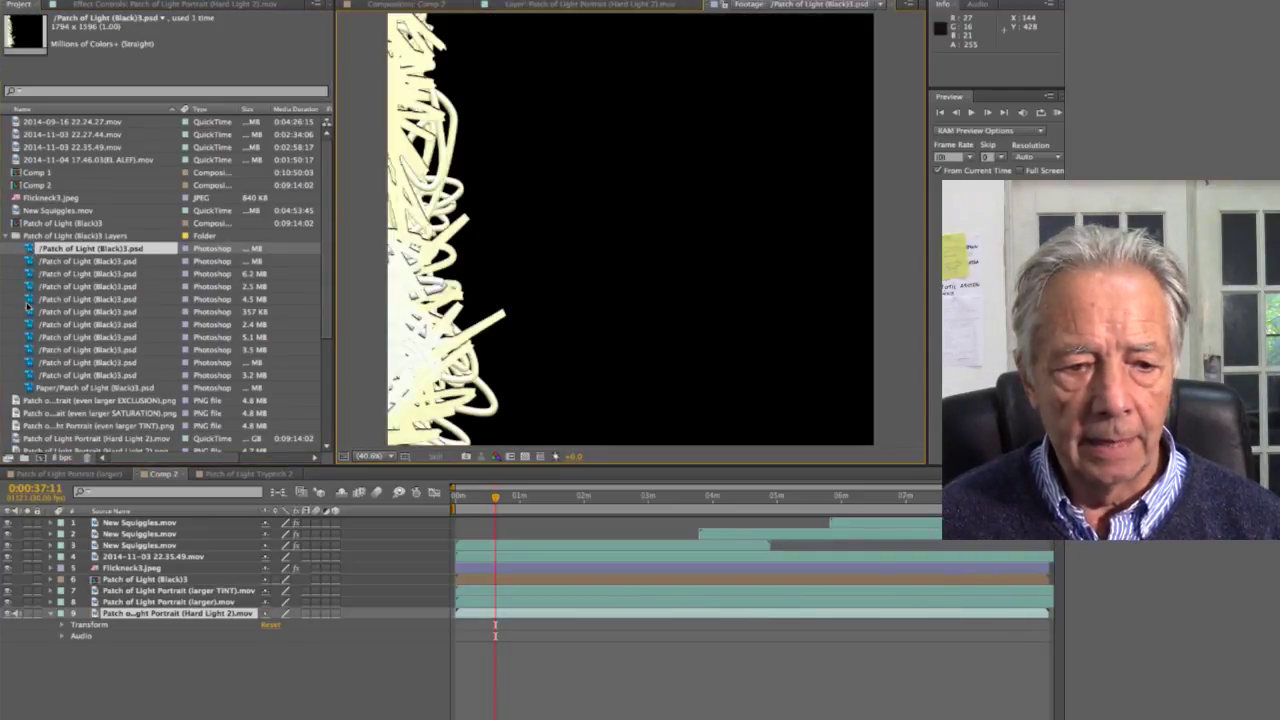
pyautogui.doubleClick(28, 300)
pyautogui.doubleClick(28, 312)
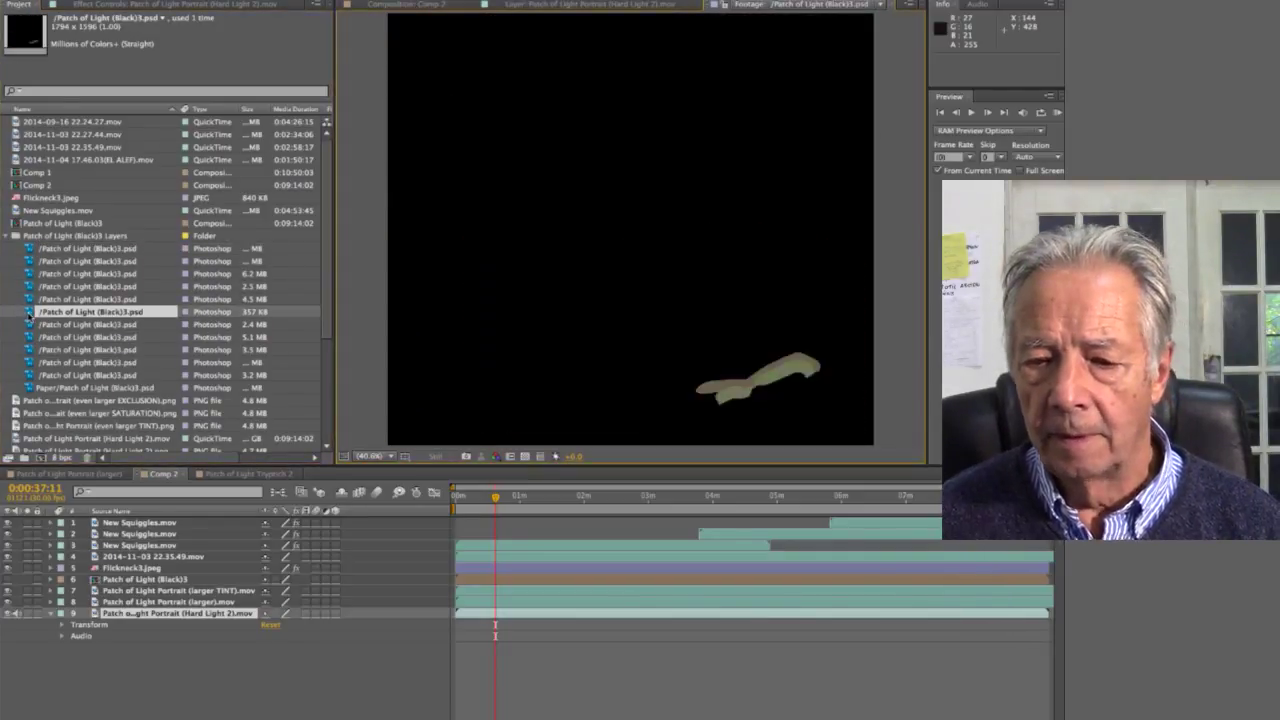
pyautogui.doubleClick(28, 325)
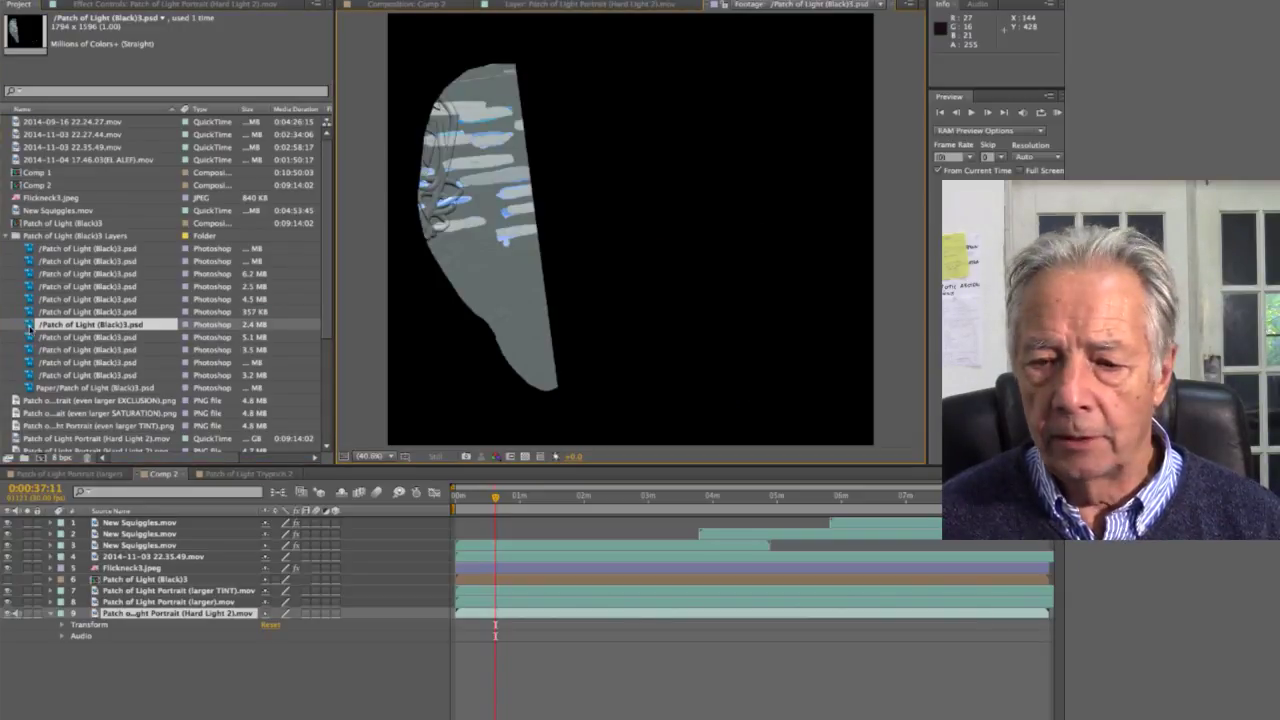
pyautogui.doubleClick(28, 337)
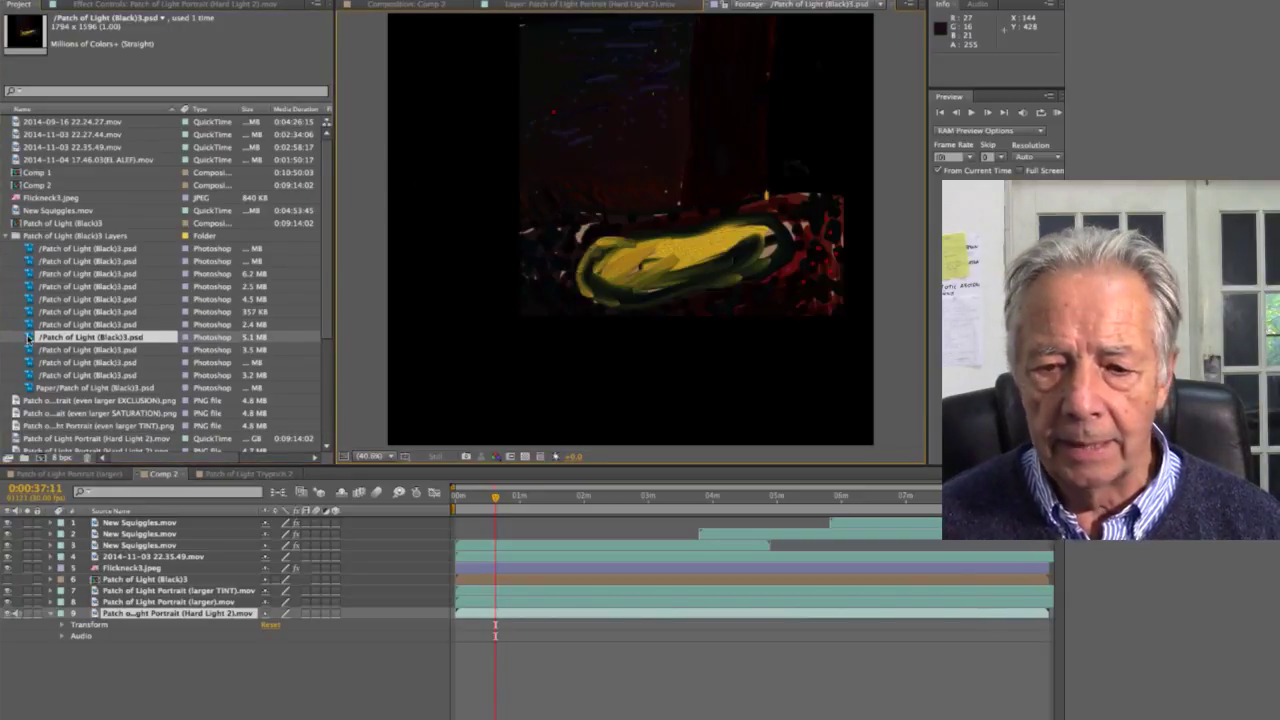
# Preview the grey, cream and white squiggle layers and the paper layer, then collapse the folder.
pyautogui.doubleClick(28, 350)
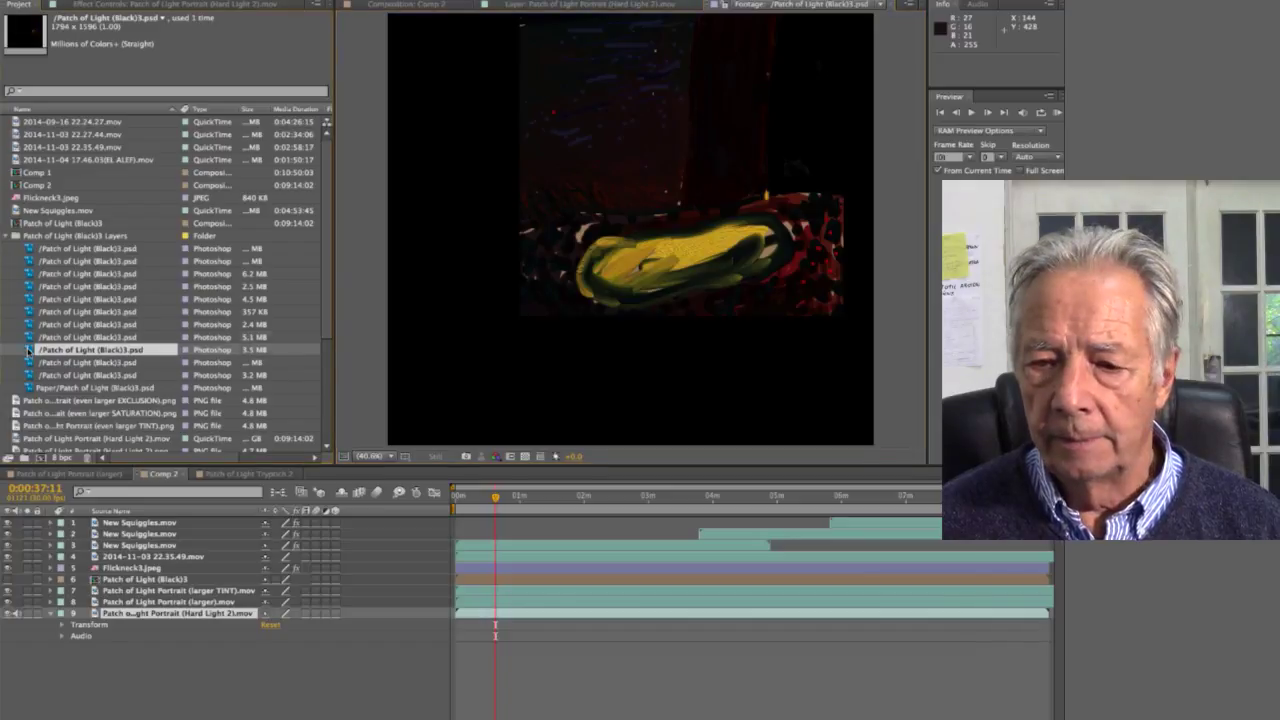
pyautogui.doubleClick(29, 364)
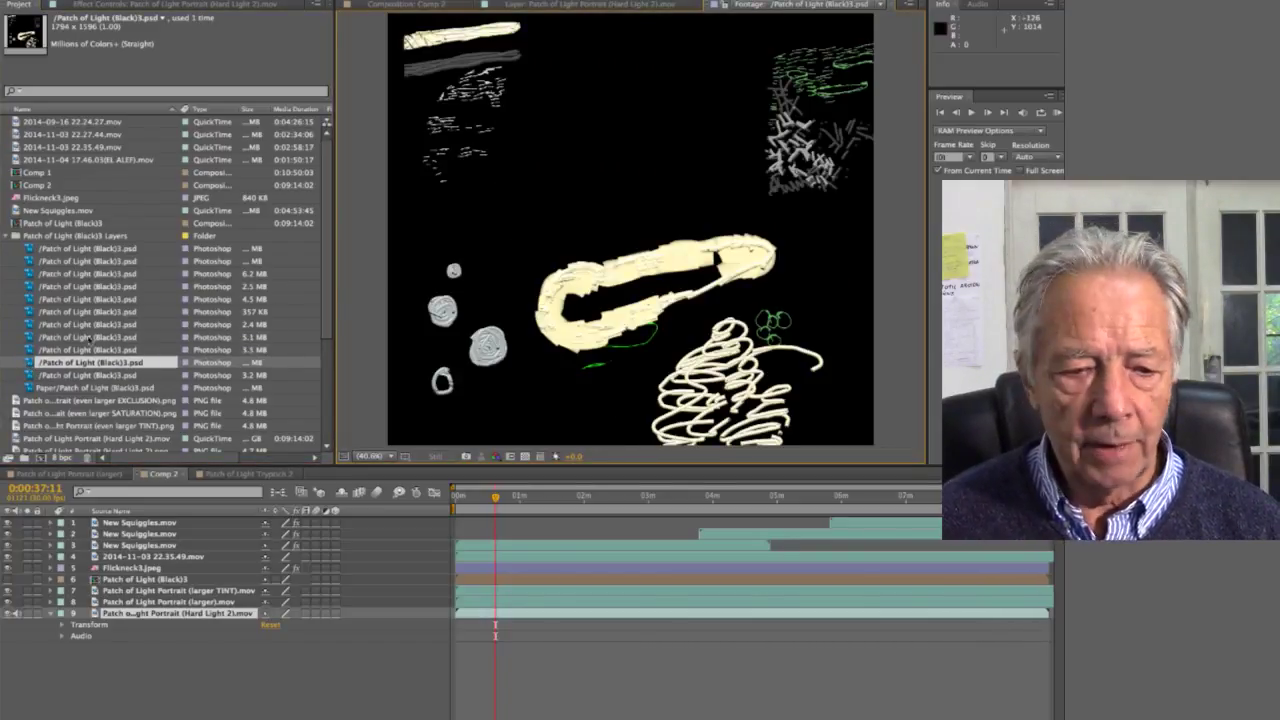
pyautogui.doubleClick(31, 375)
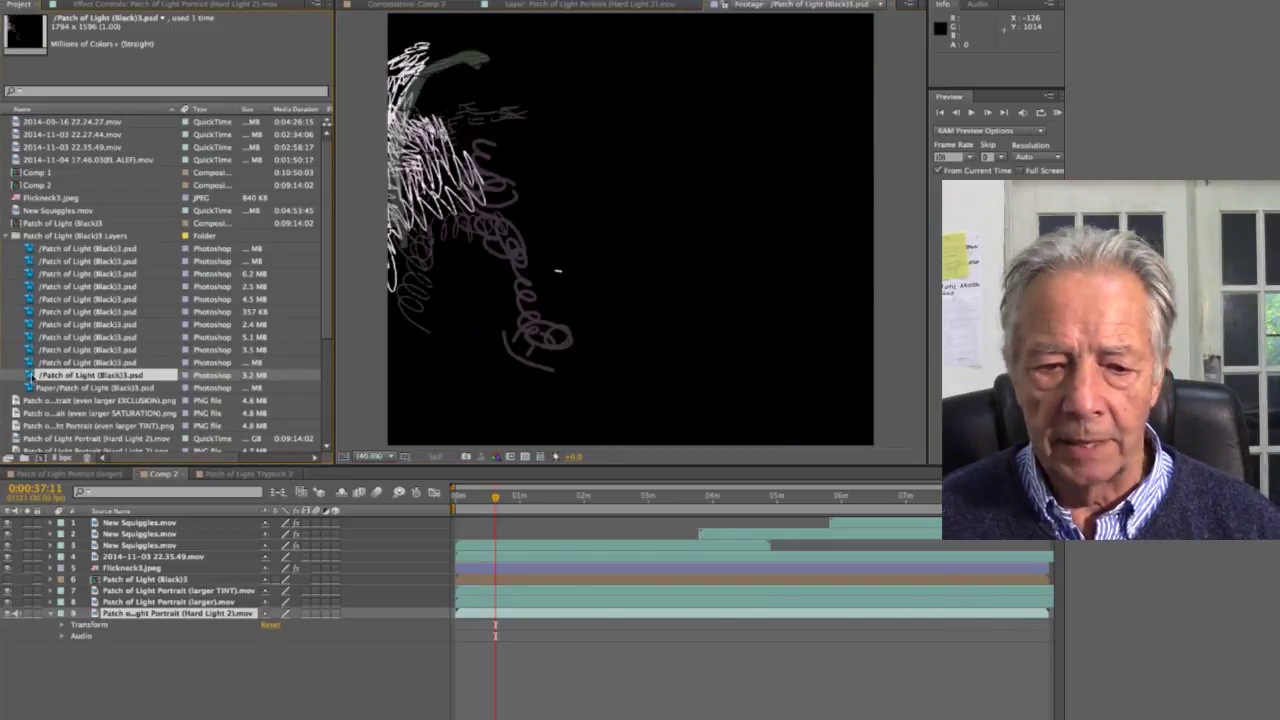
pyautogui.doubleClick(29, 388)
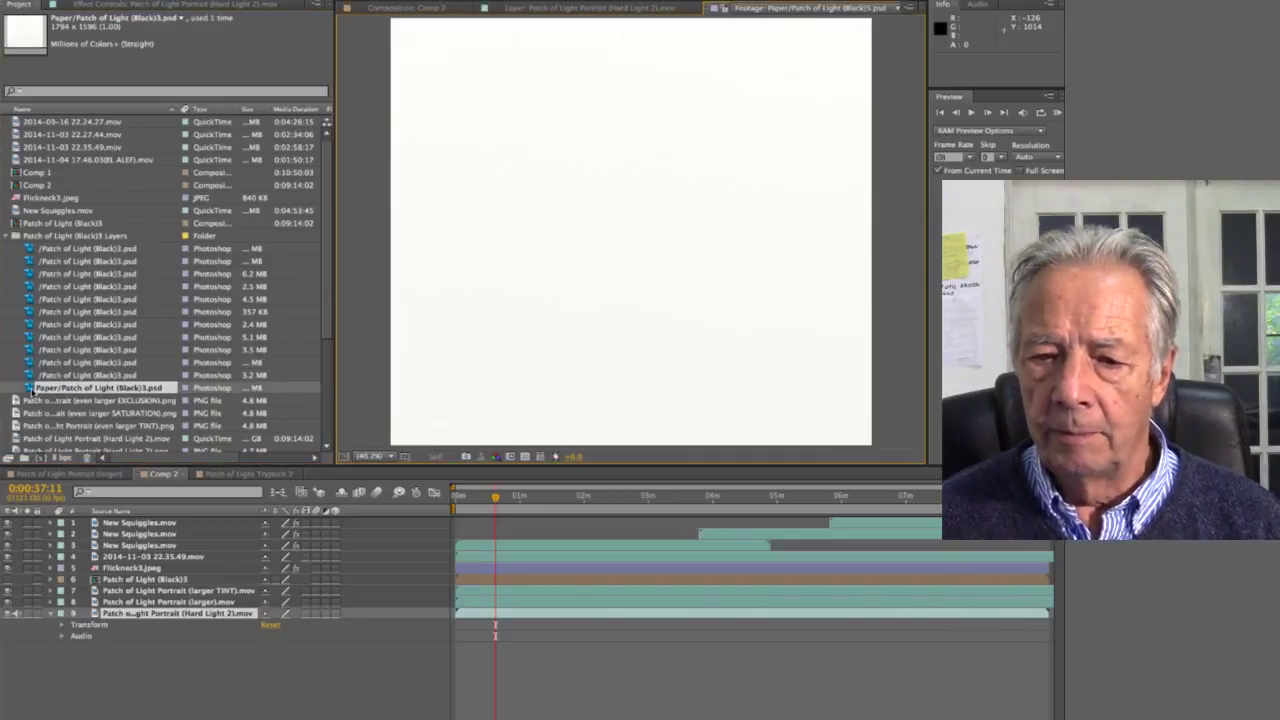
pyautogui.click(30, 375)
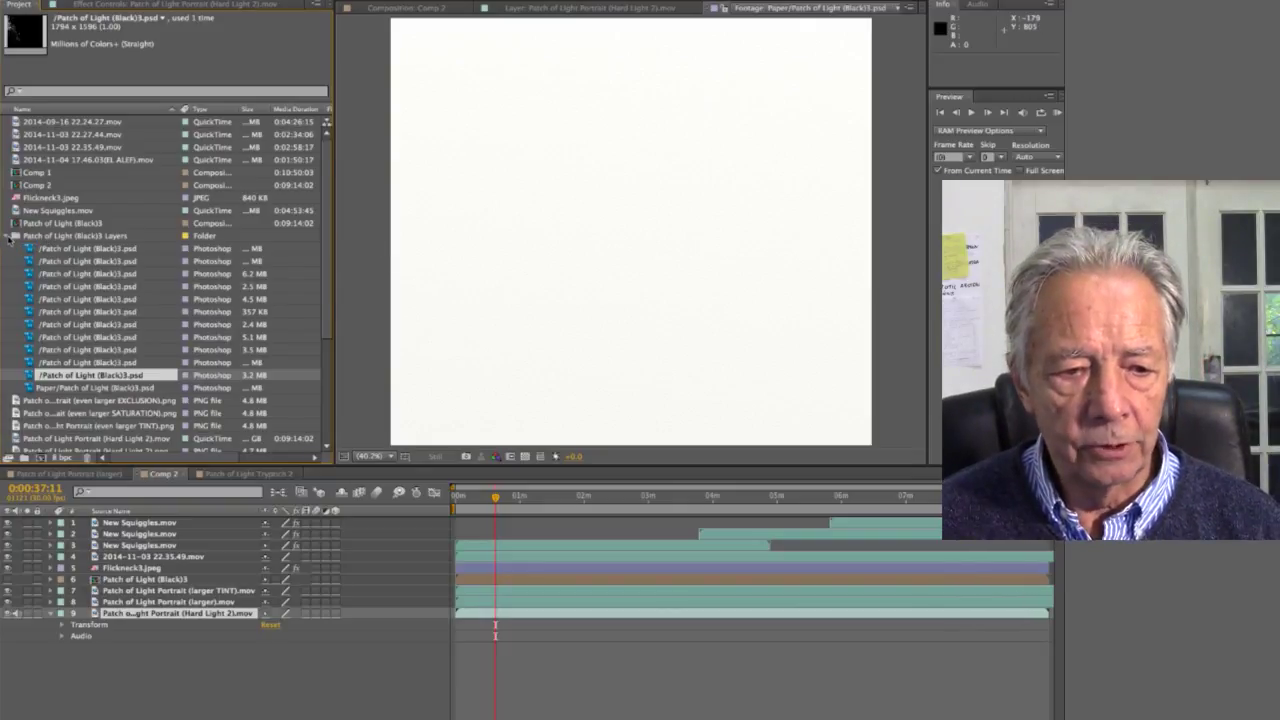
pyautogui.click(9, 237)
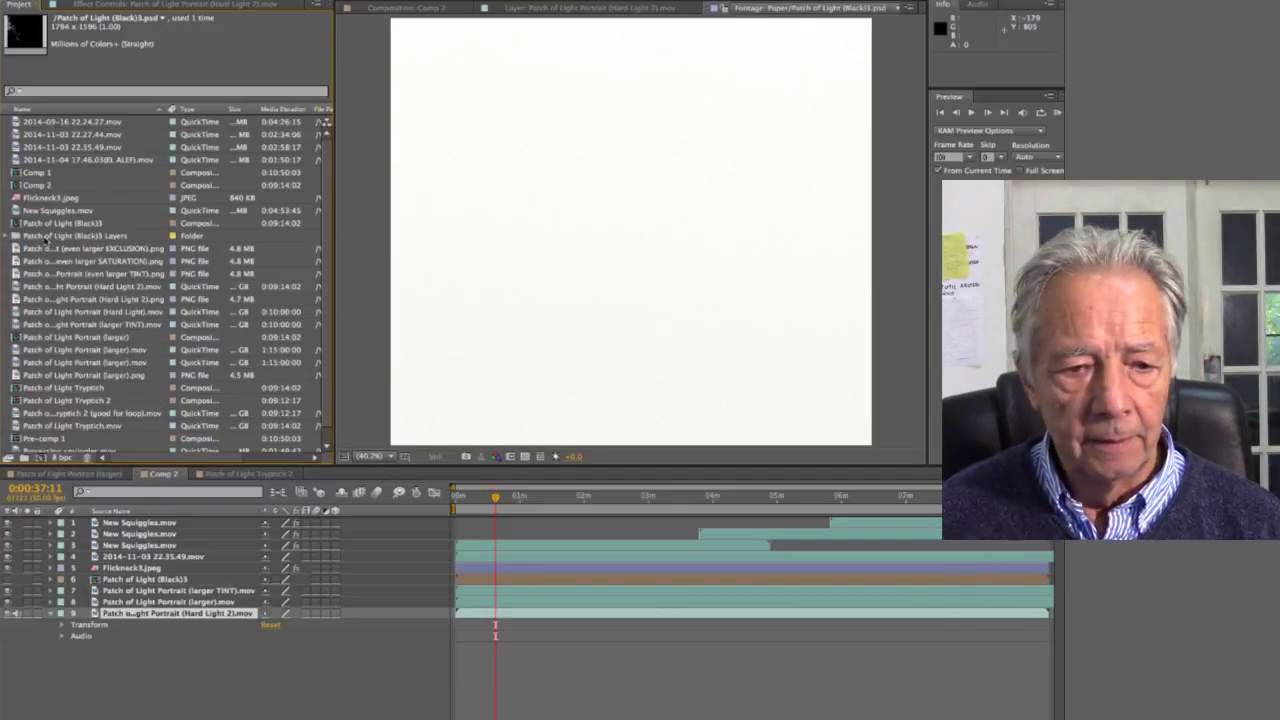
# Preview the EXCLUSION and SATURATION portrait images.
pyautogui.click(46, 237)
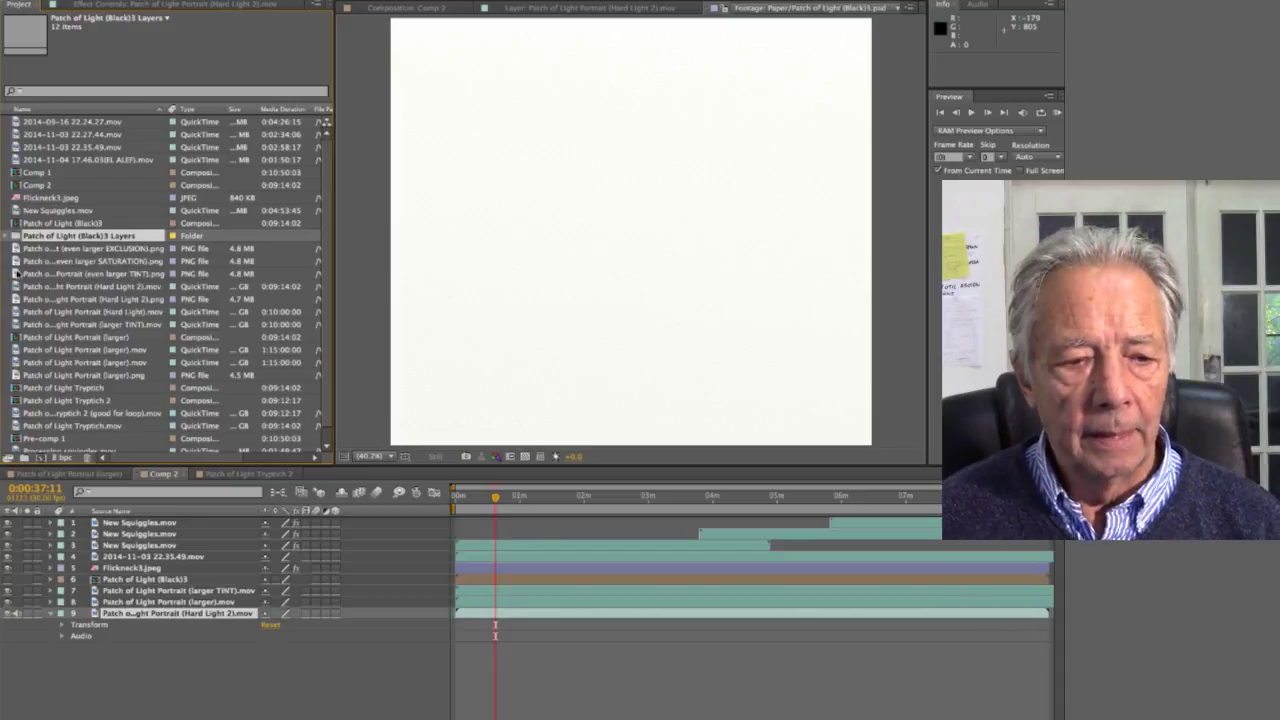
pyautogui.click(15, 250)
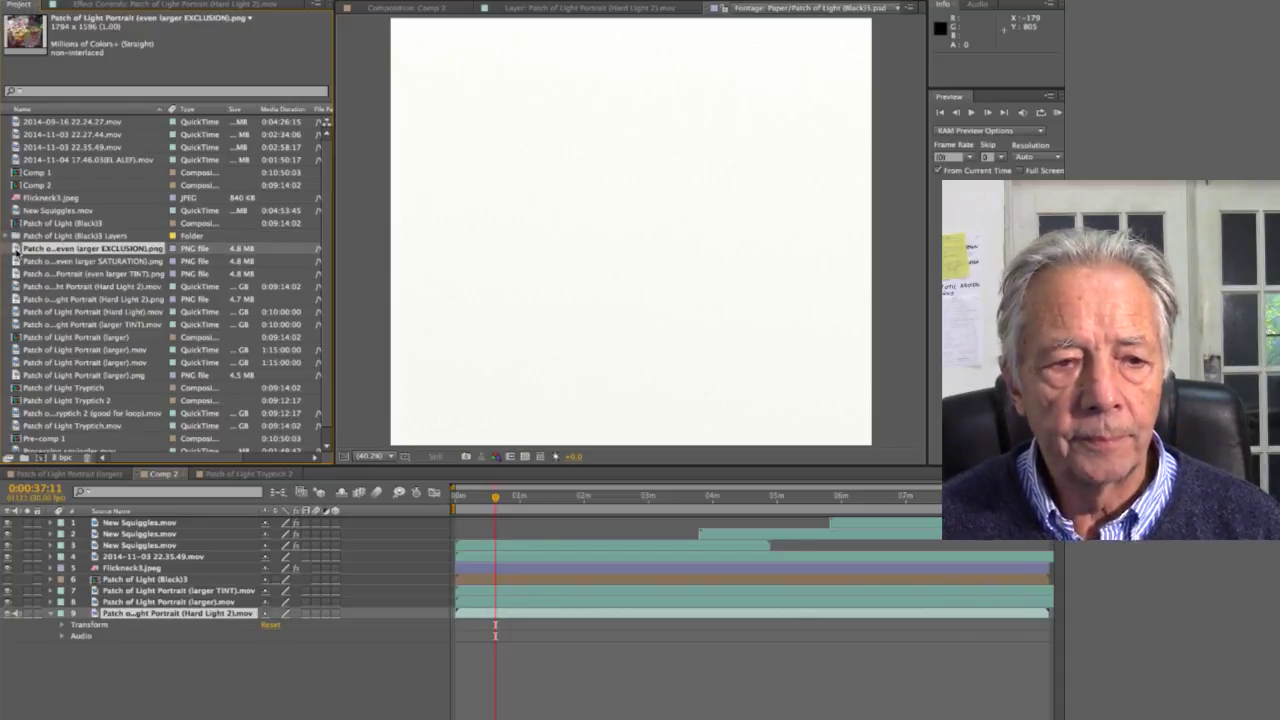
pyautogui.doubleClick(15, 253)
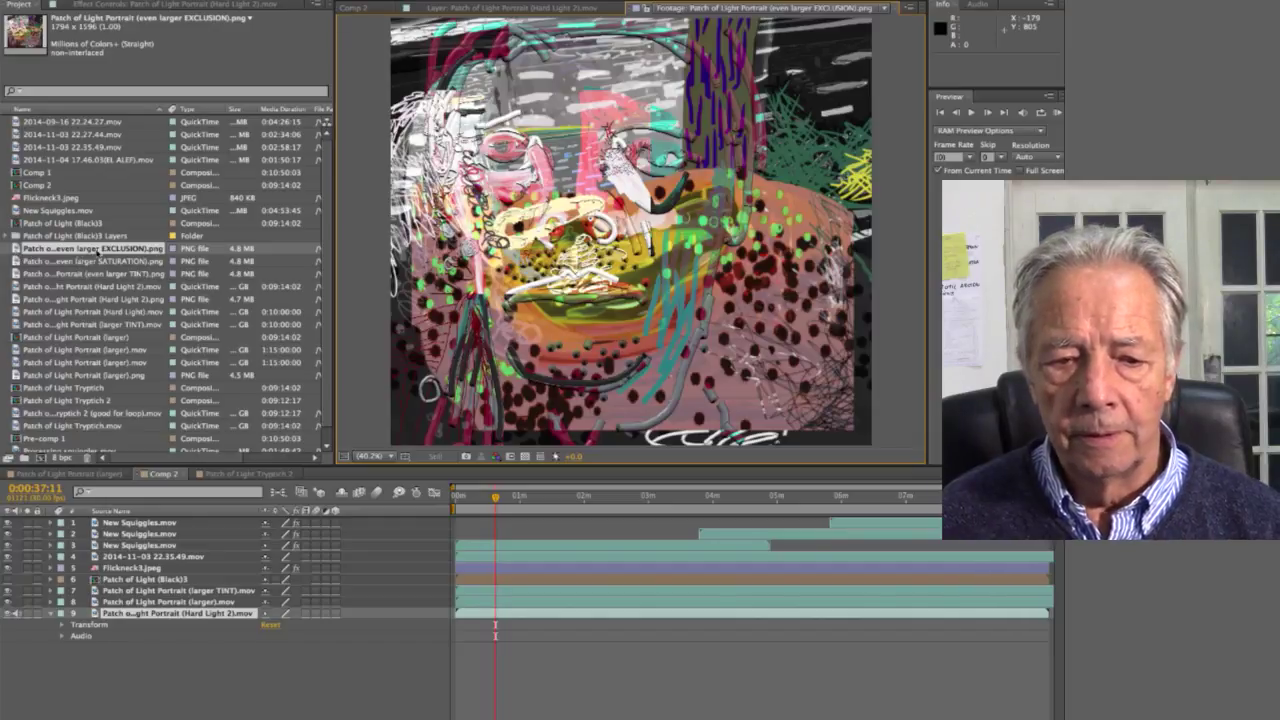
pyautogui.click(16, 260)
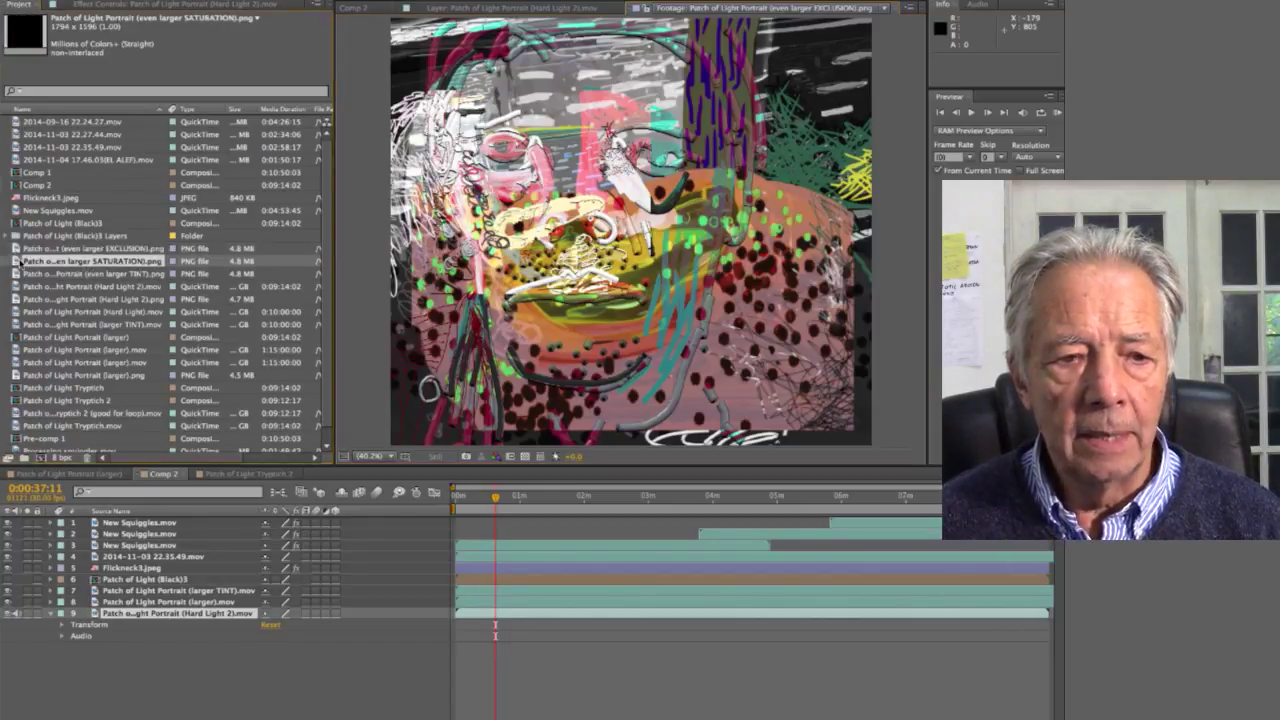
pyautogui.doubleClick(16, 260)
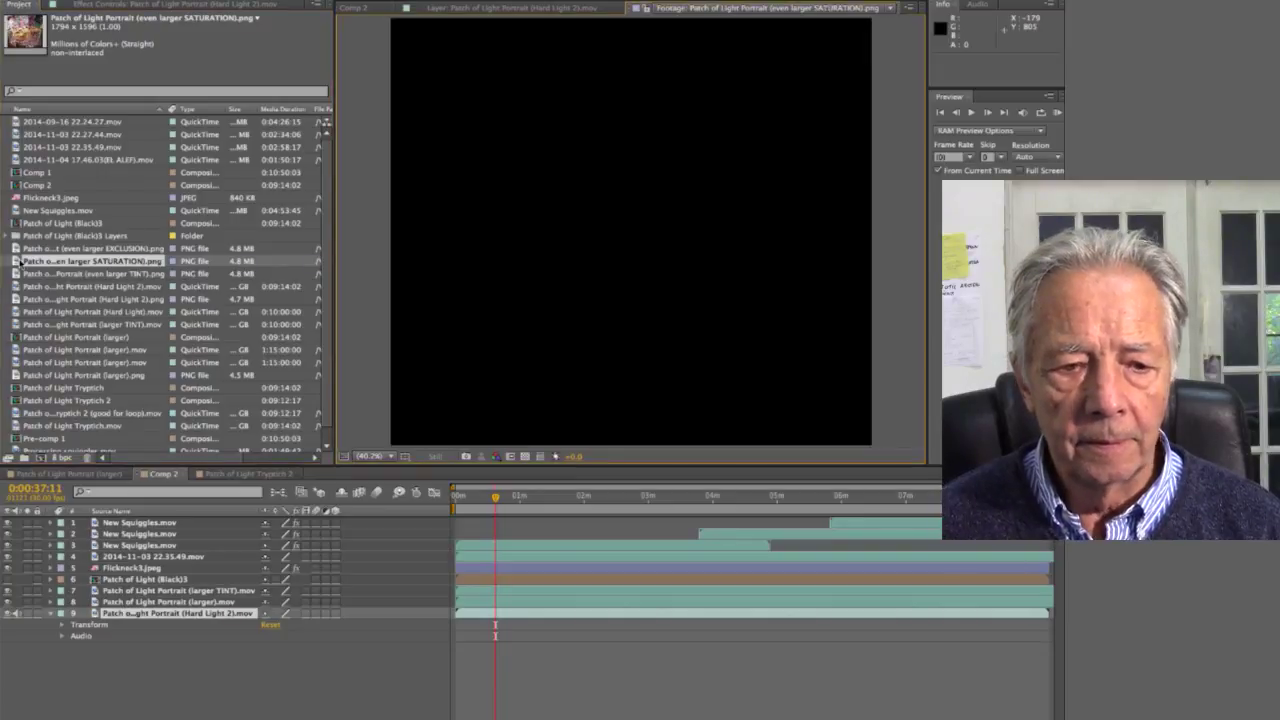
# Preview TINT, the Hard Light 2 movie and still, and Hard Light.mov, then show Portrait (larger).
pyautogui.doubleClick(16, 273)
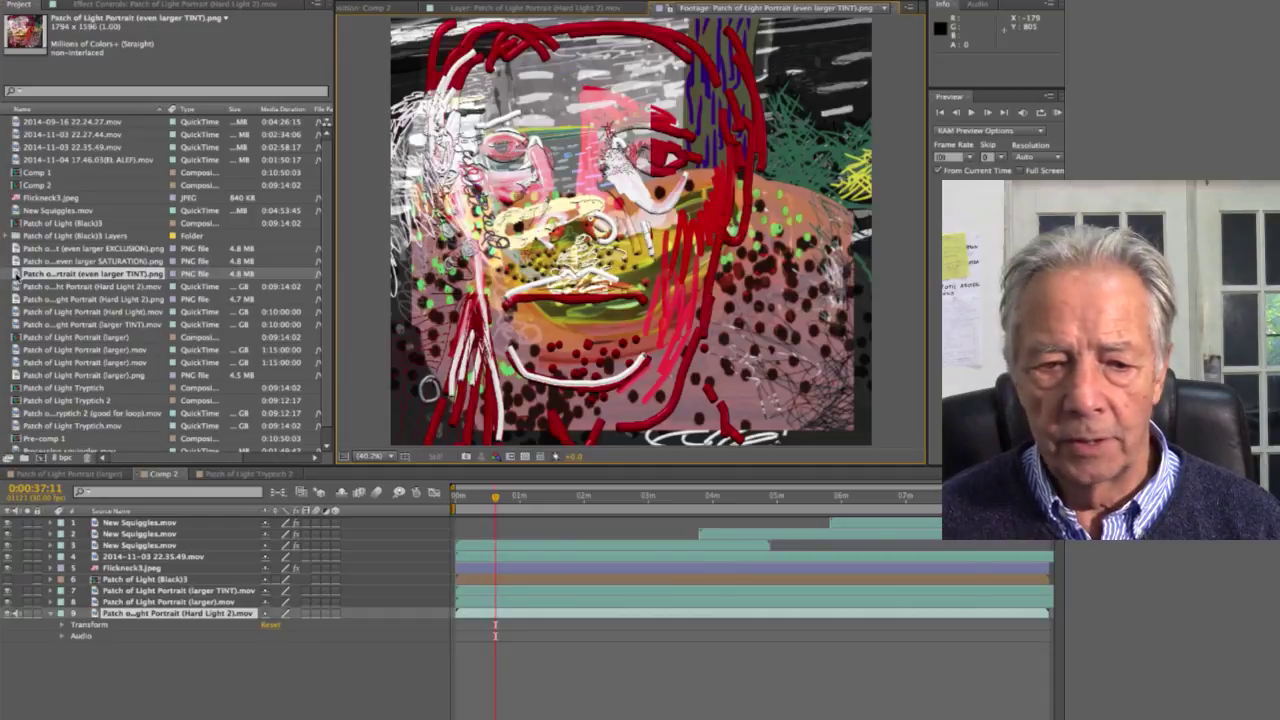
pyautogui.doubleClick(16, 286)
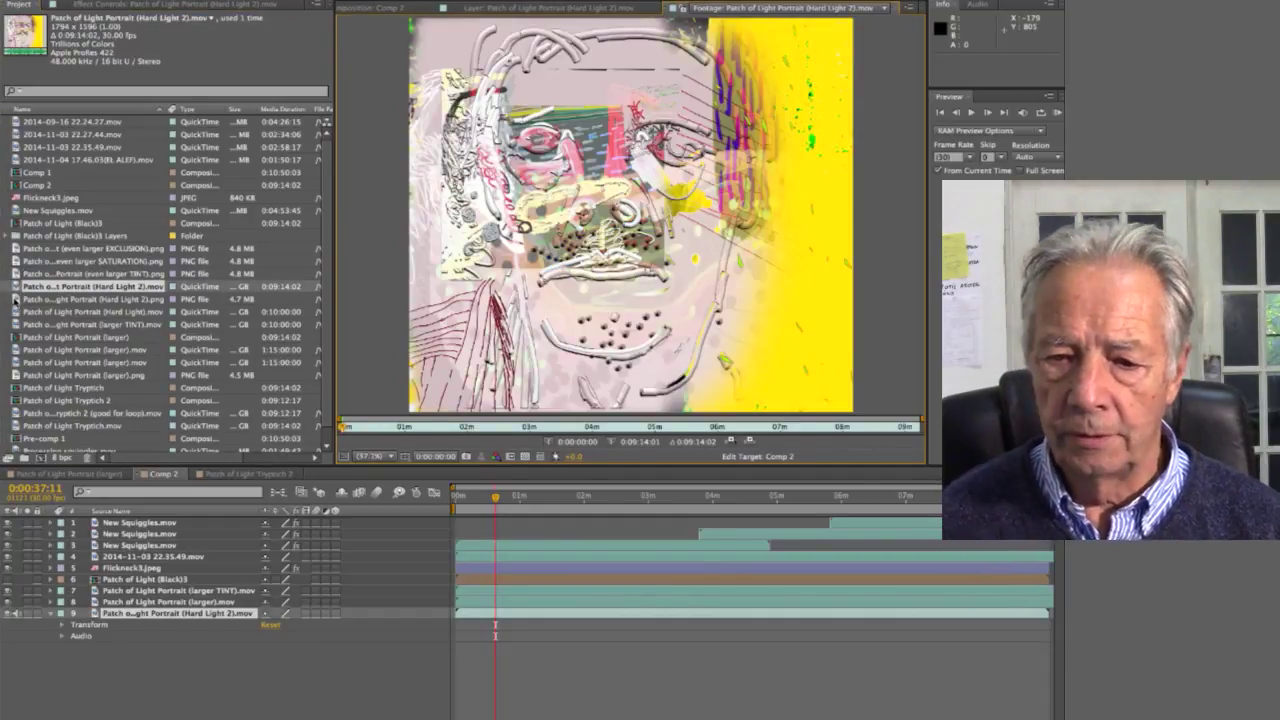
pyautogui.doubleClick(16, 298)
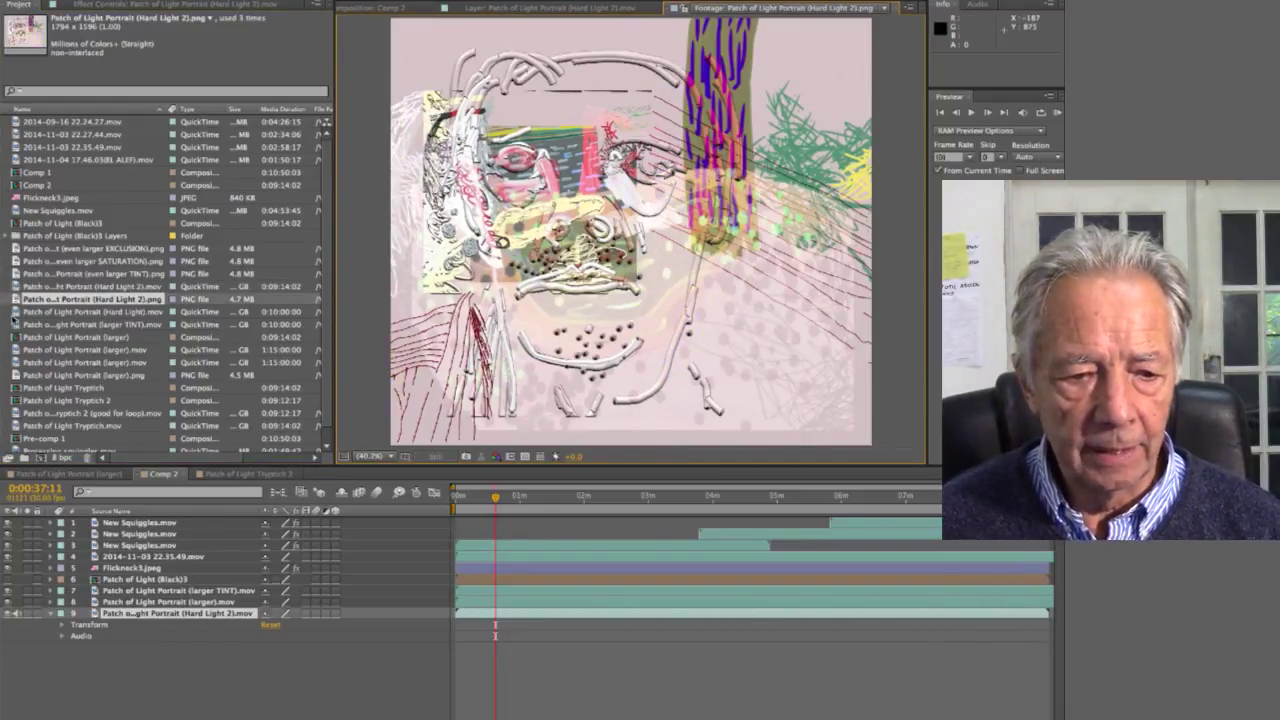
pyautogui.doubleClick(15, 312)
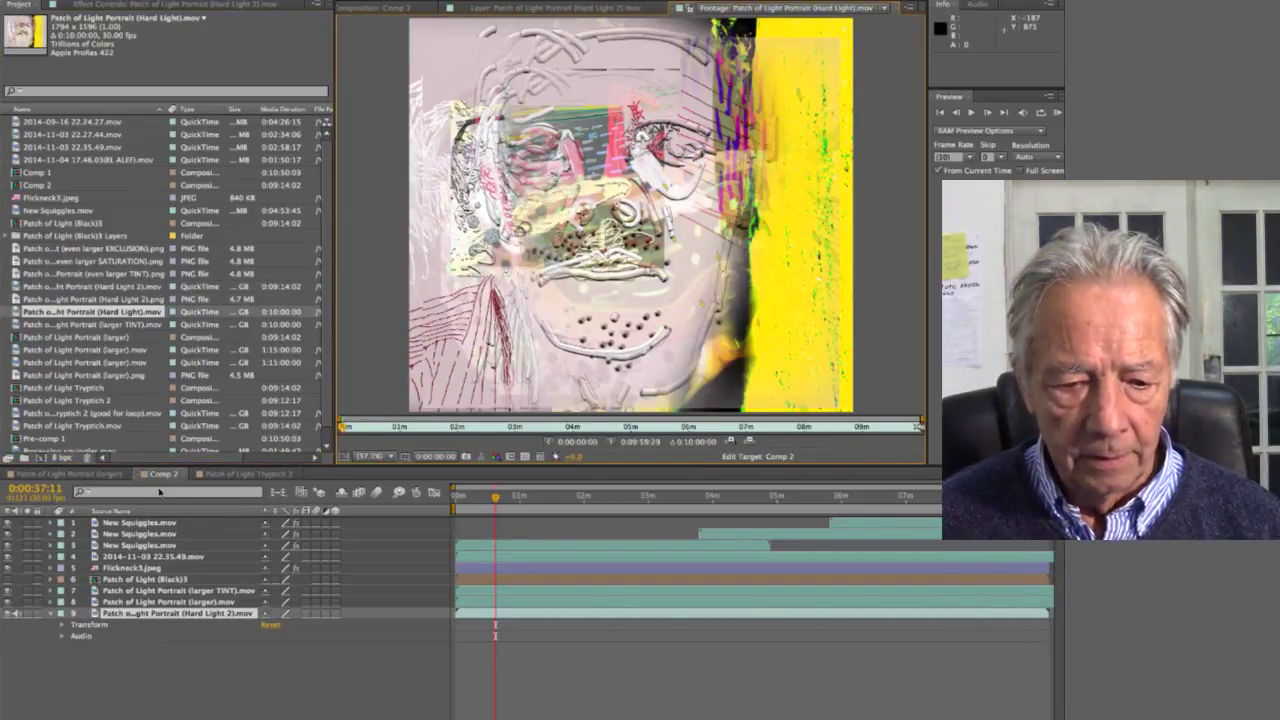
pyautogui.click(108, 474)
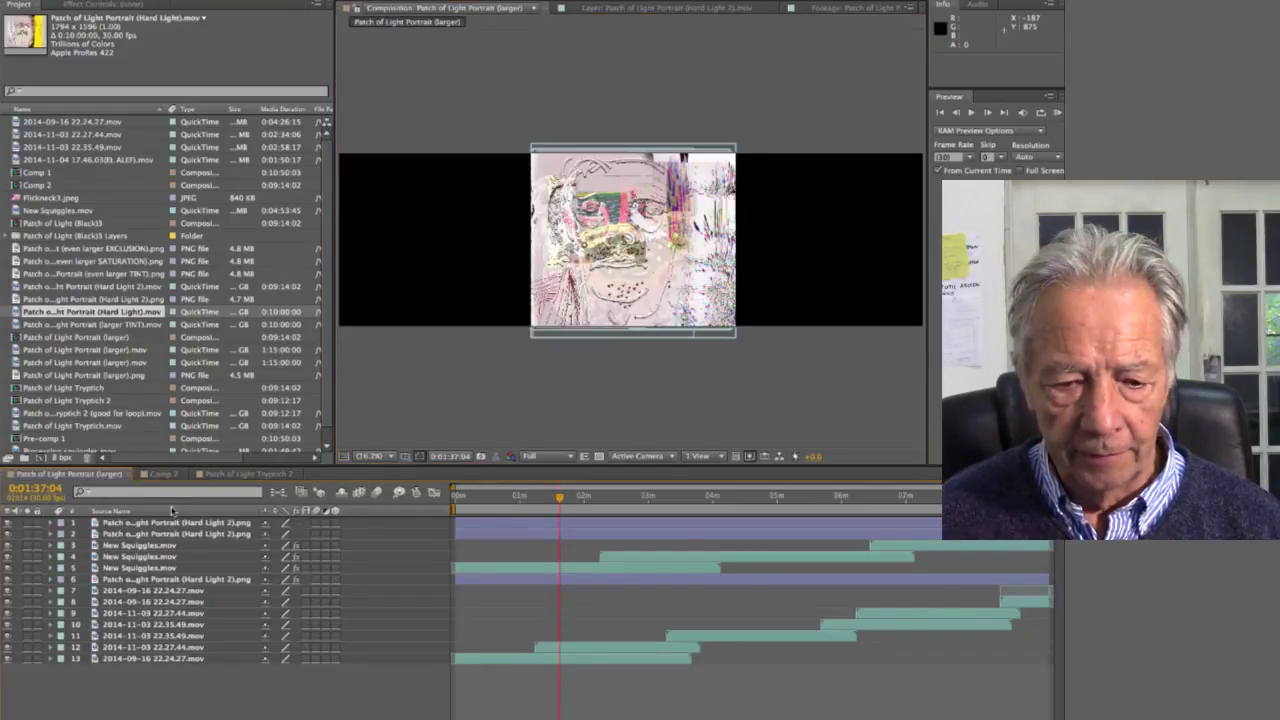
# In Comp 2, hide the layers, then turn layers 9, 7 and 6 back on.
pyautogui.click(162, 475)
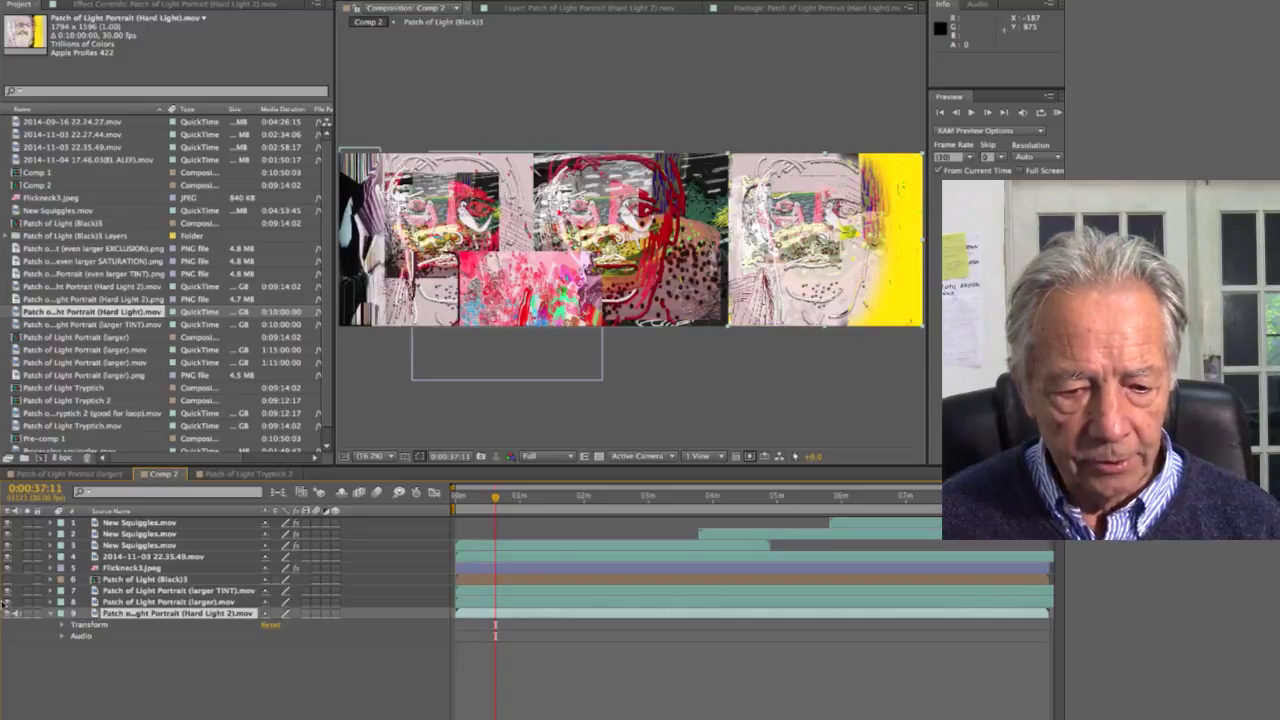
pyautogui.moveTo(5, 603); pyautogui.dragTo(6, 522)
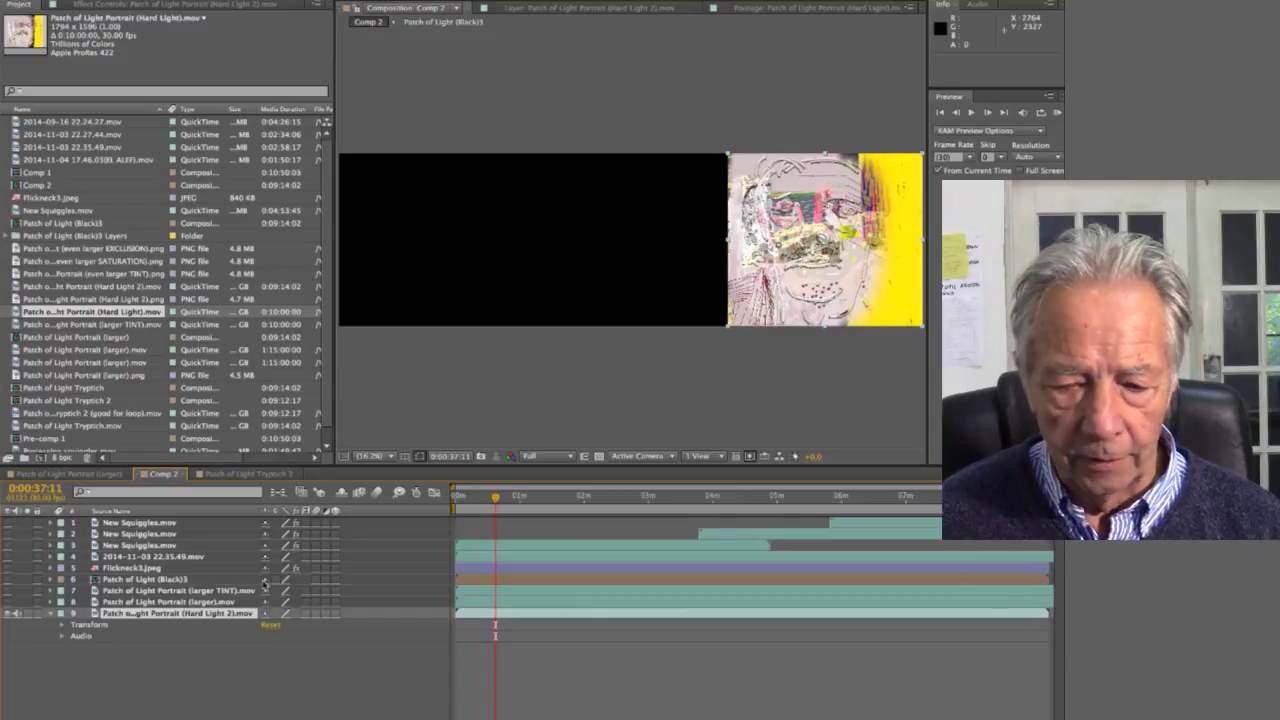
pyautogui.click(8, 612)
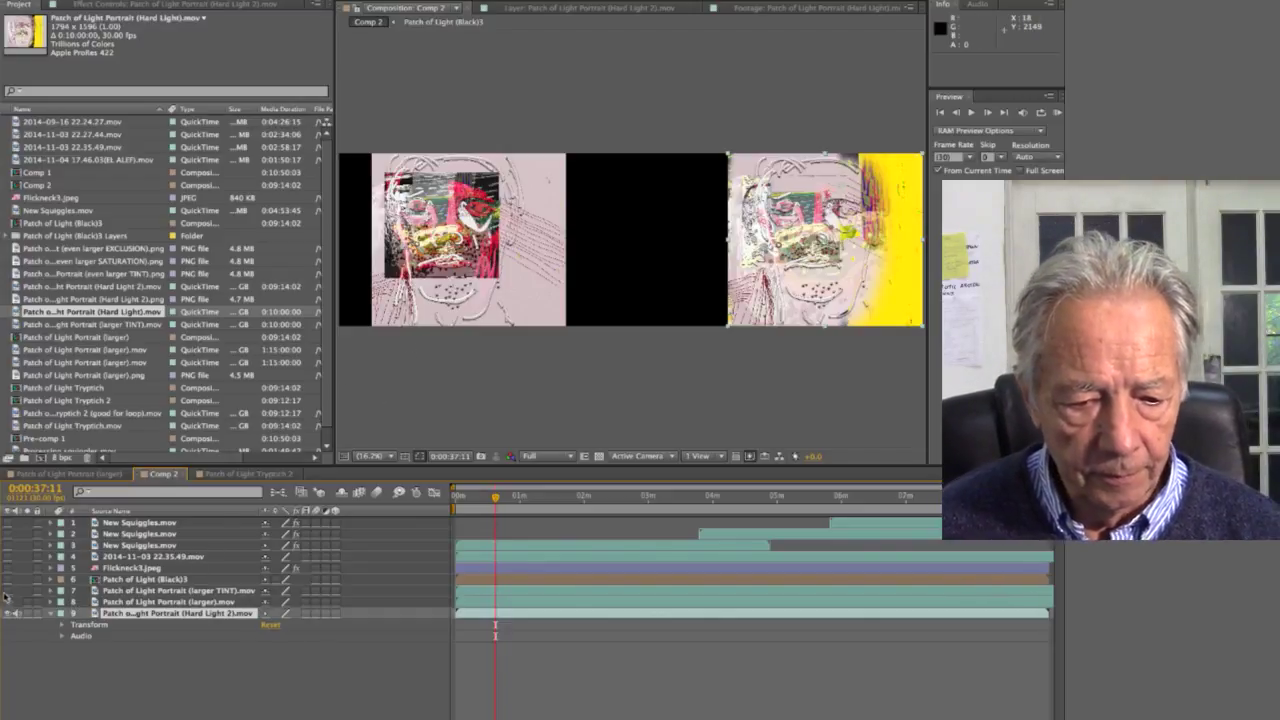
pyautogui.click(8, 592)
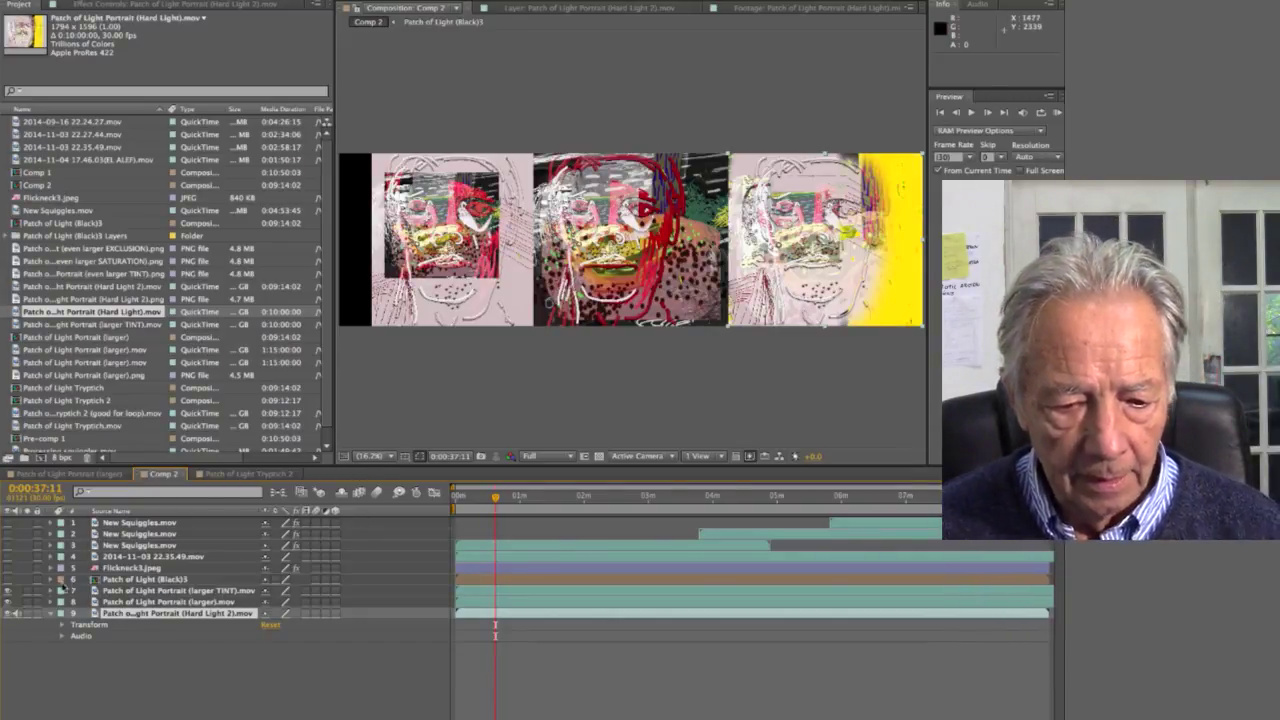
pyautogui.click(8, 581)
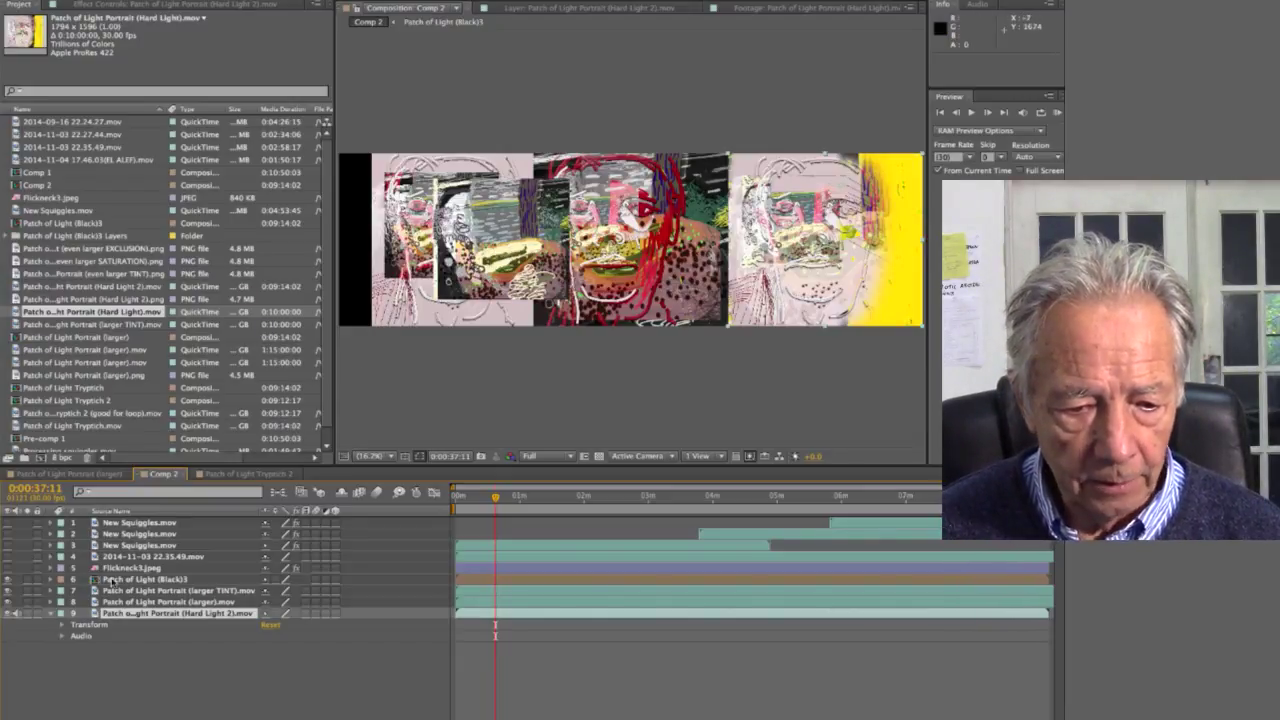
# Open the Patch of Light (Black)3 precomp and hide the dark background and scribble layers.
pyautogui.doubleClick(112, 580)
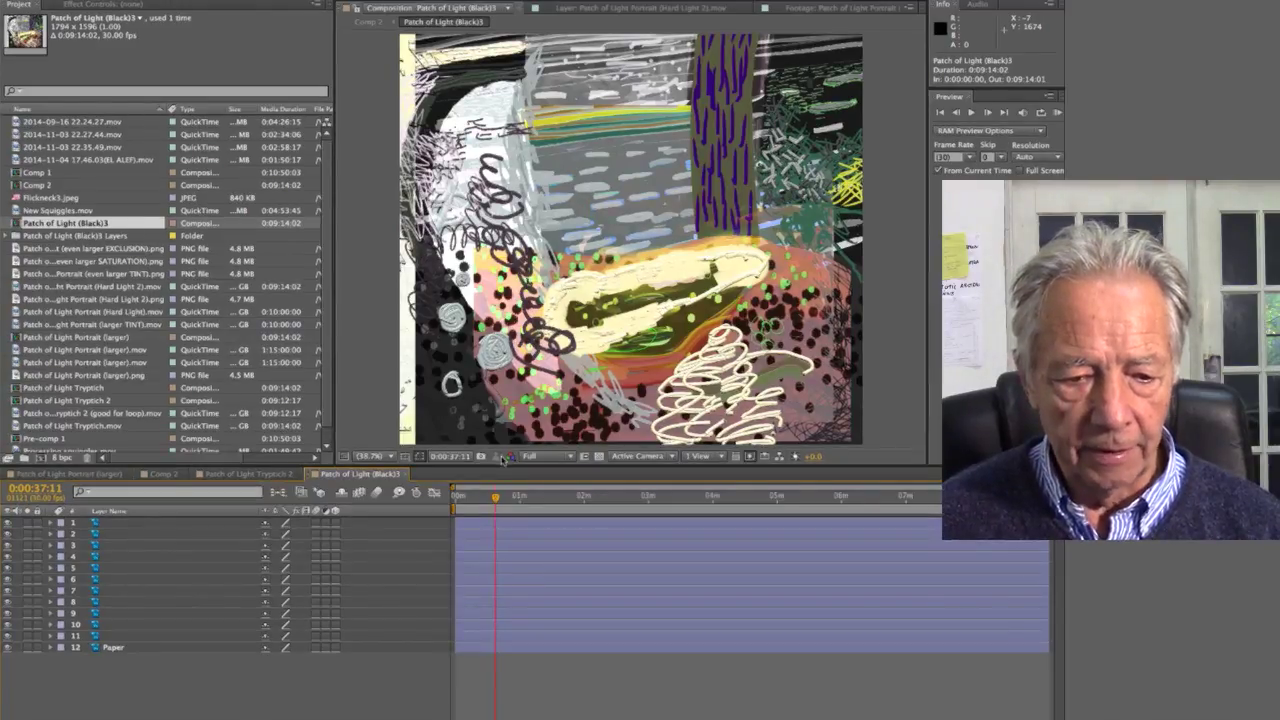
pyautogui.click(8, 535)
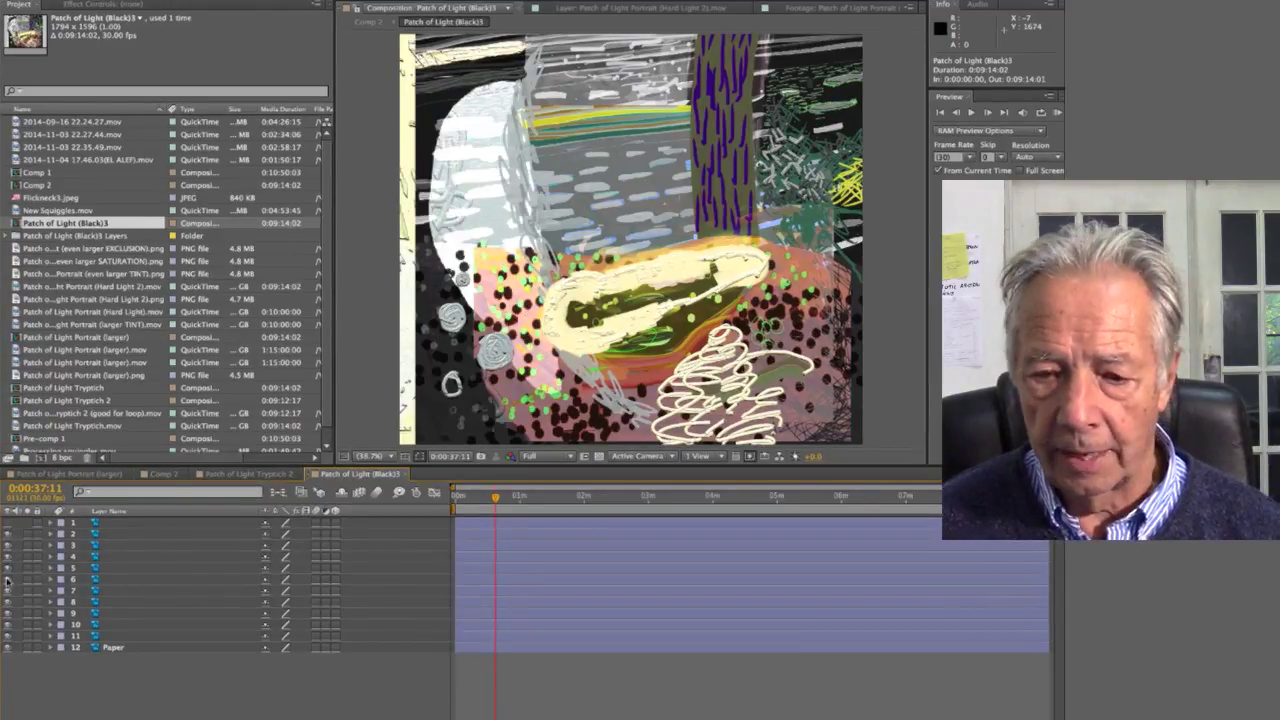
pyautogui.click(6, 624)
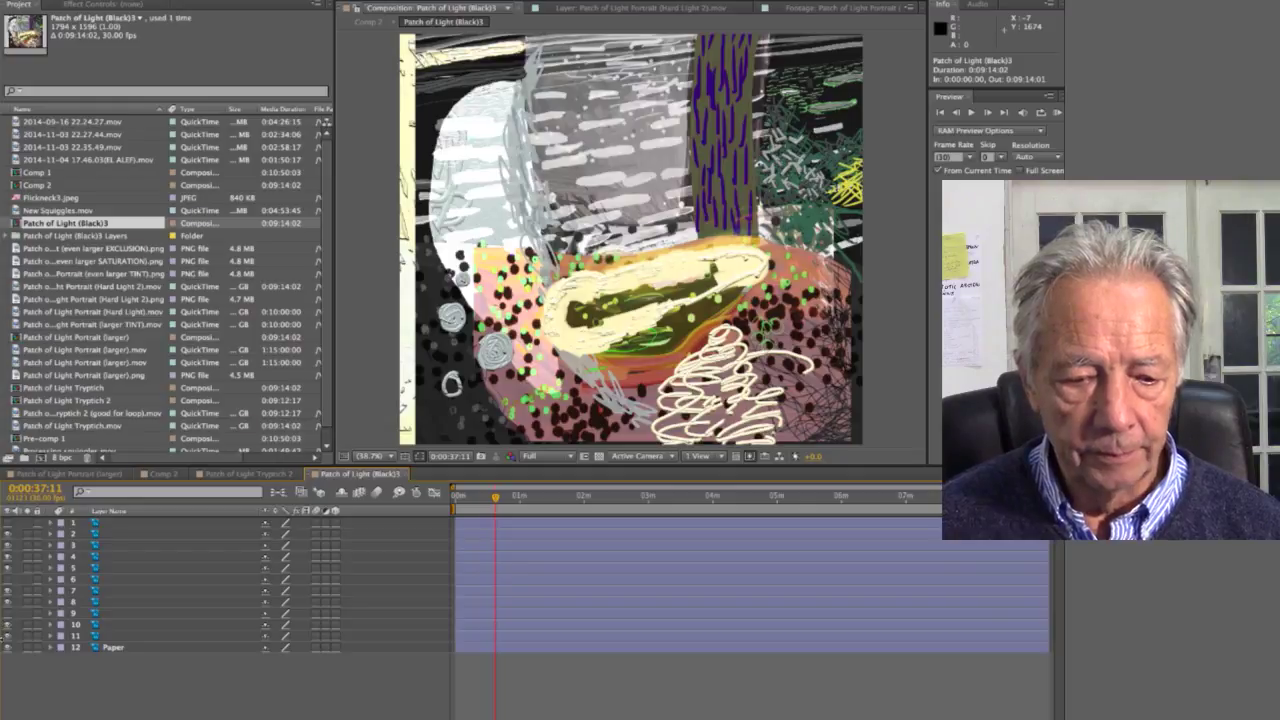
pyautogui.click(7, 613)
pyautogui.click(8, 556)
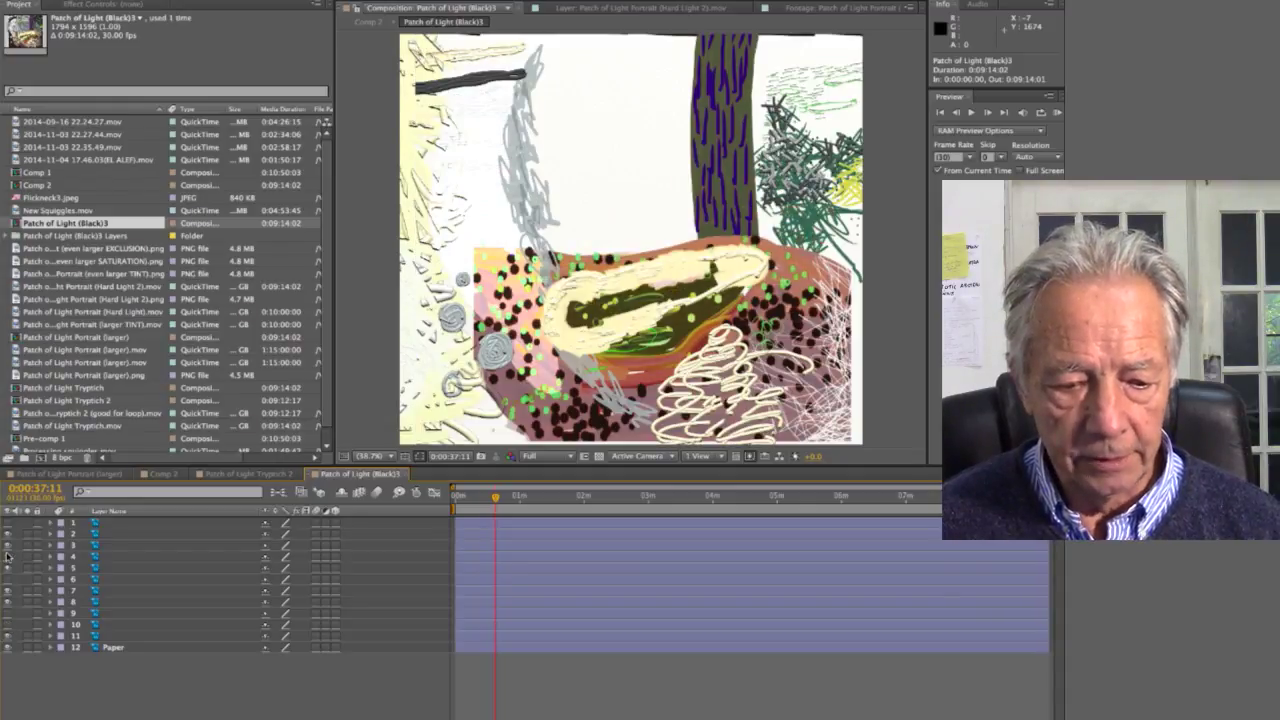
pyautogui.click(9, 636)
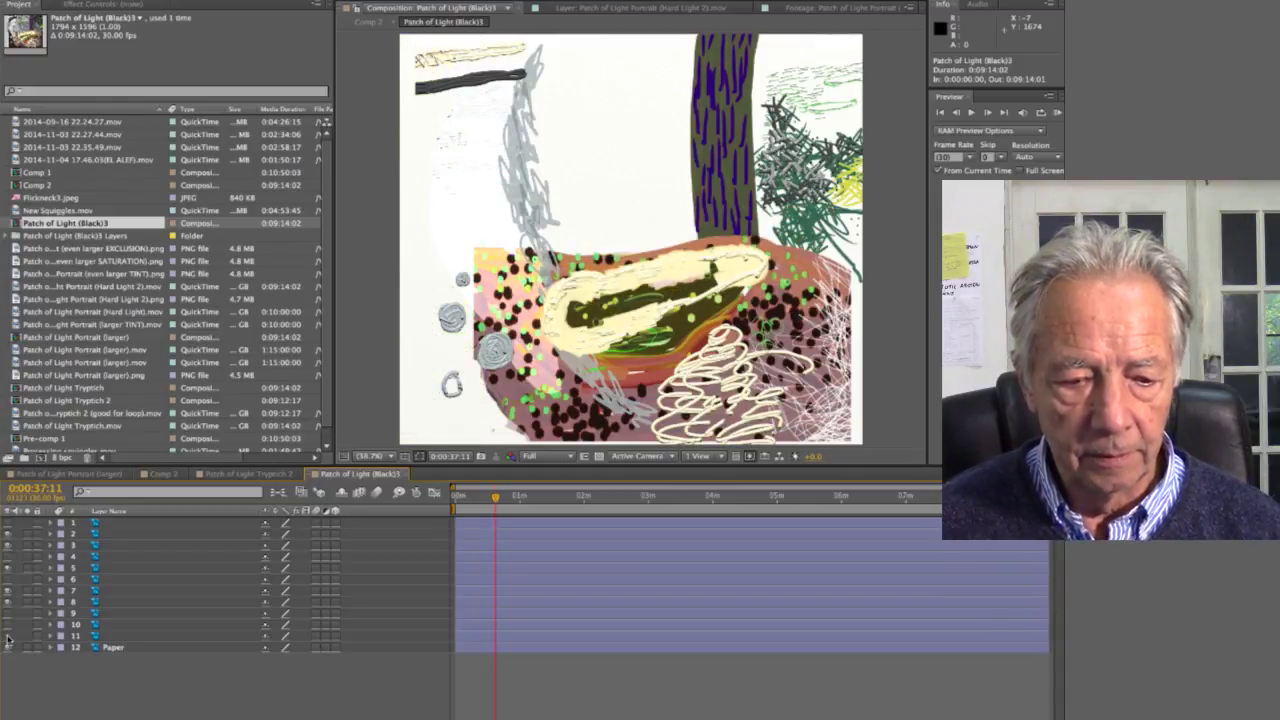
pyautogui.click(8, 541)
pyautogui.click(8, 553)
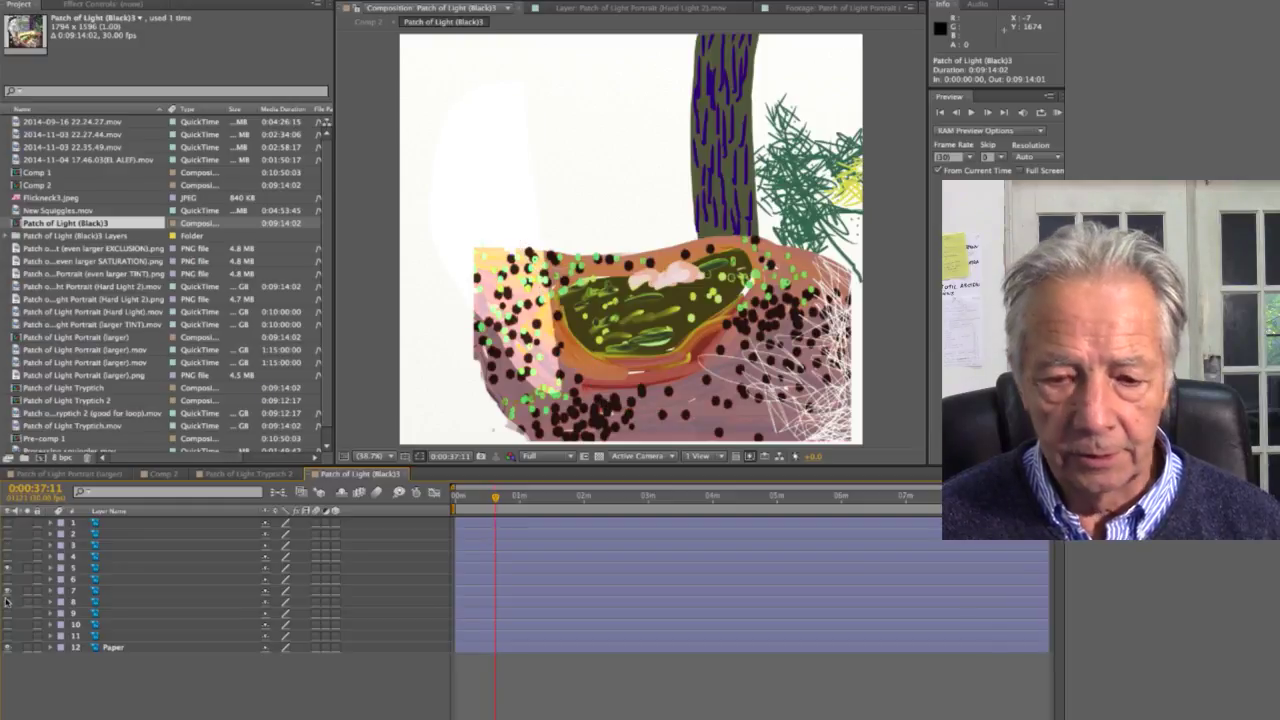
# Hide the pink ground and tree layers, leaving layer 9's grey brush-stroke panel visible.
pyautogui.click(8, 579)
pyautogui.click(8, 591)
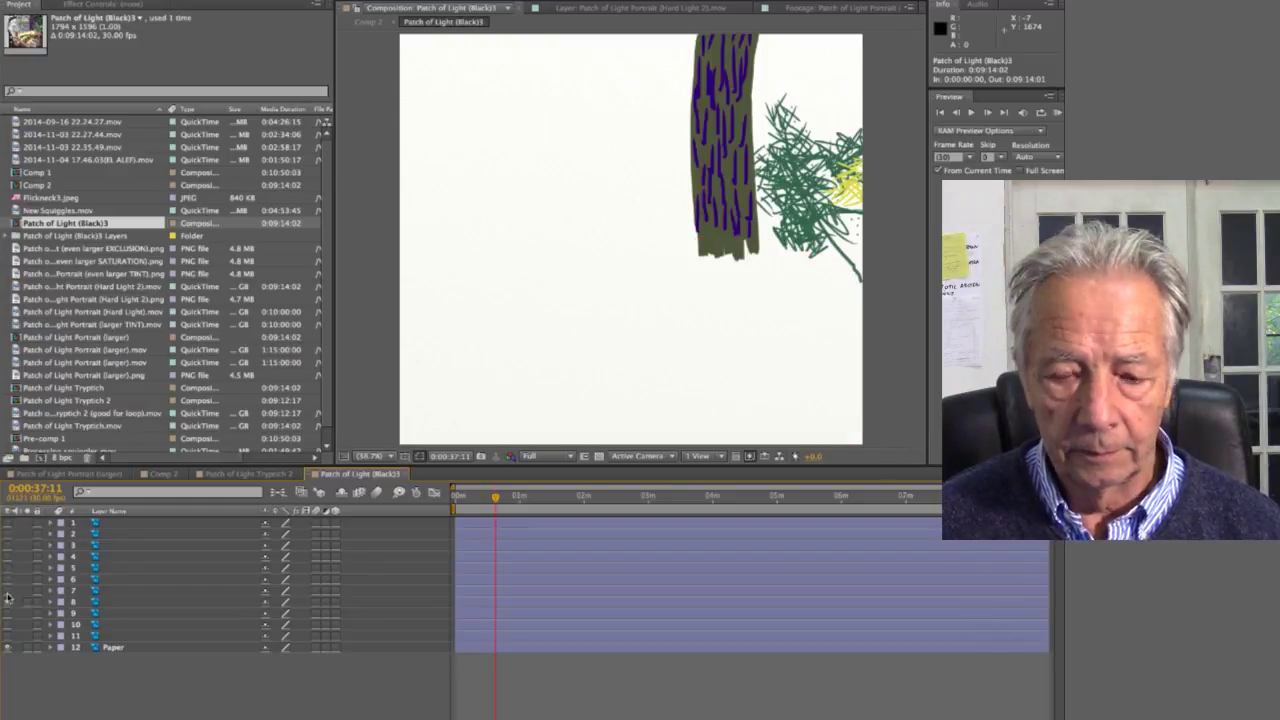
pyautogui.click(8, 602)
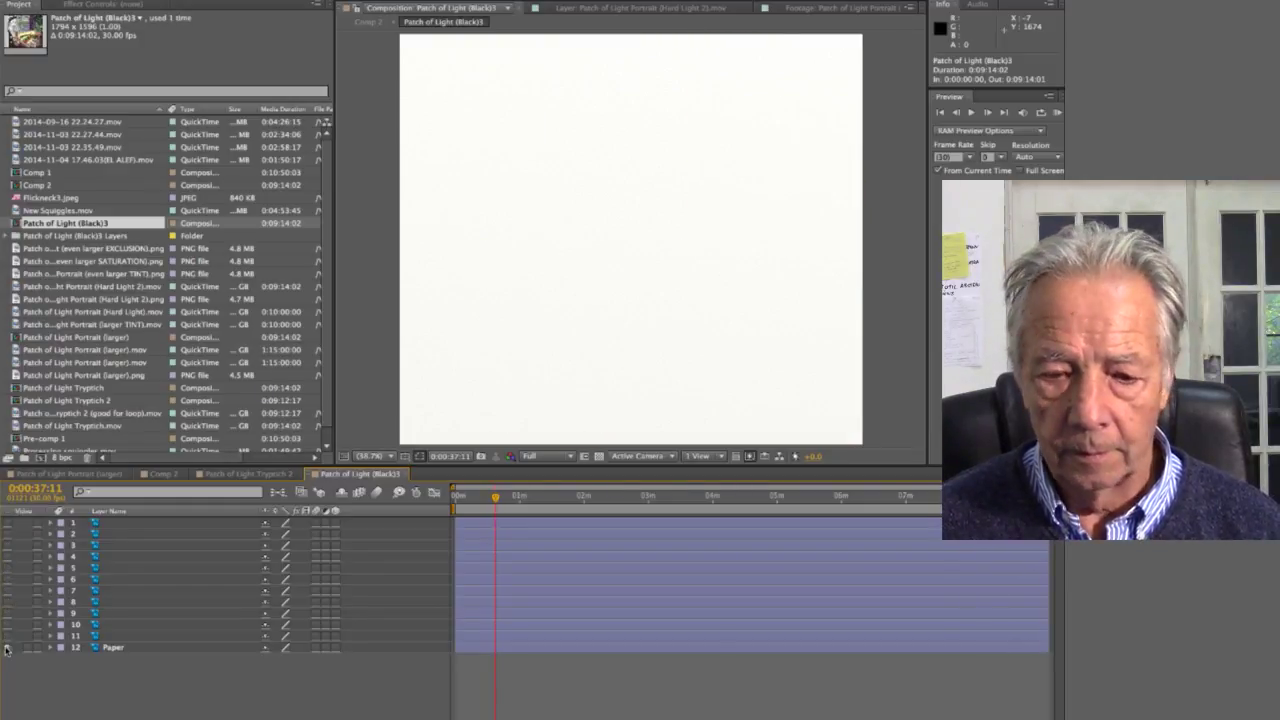
pyautogui.click(8, 624)
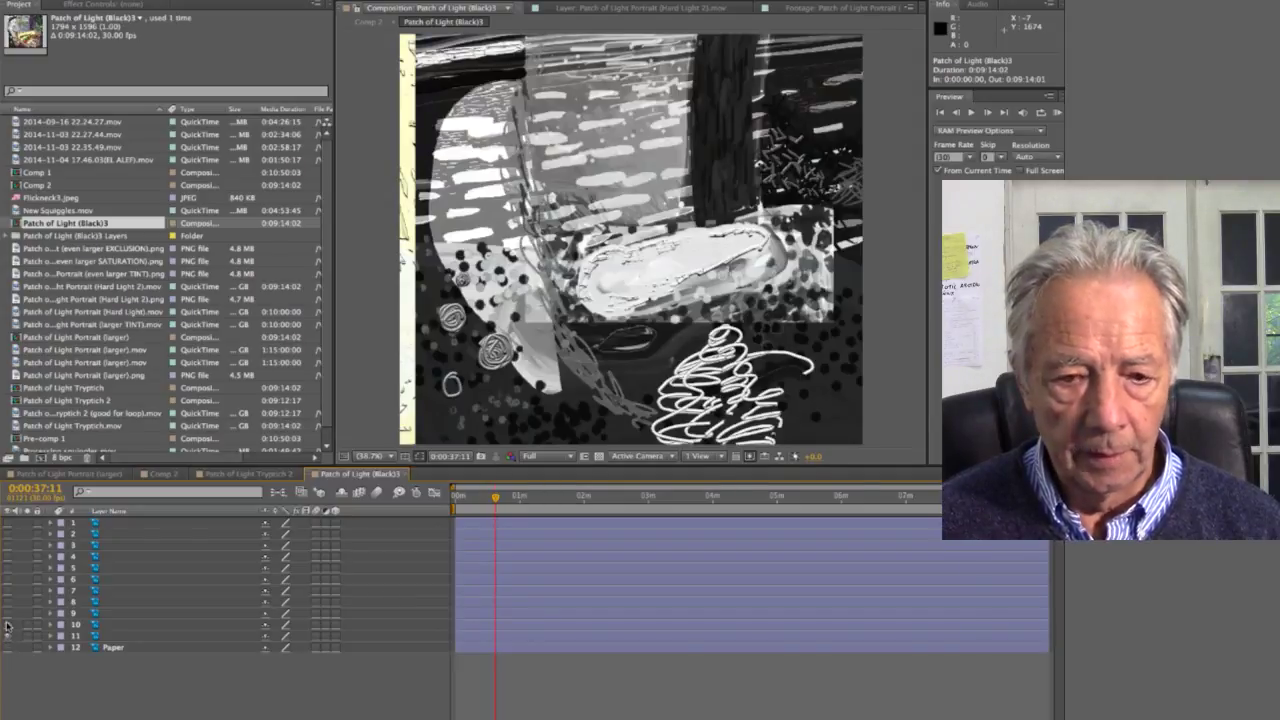
pyautogui.click(7, 629)
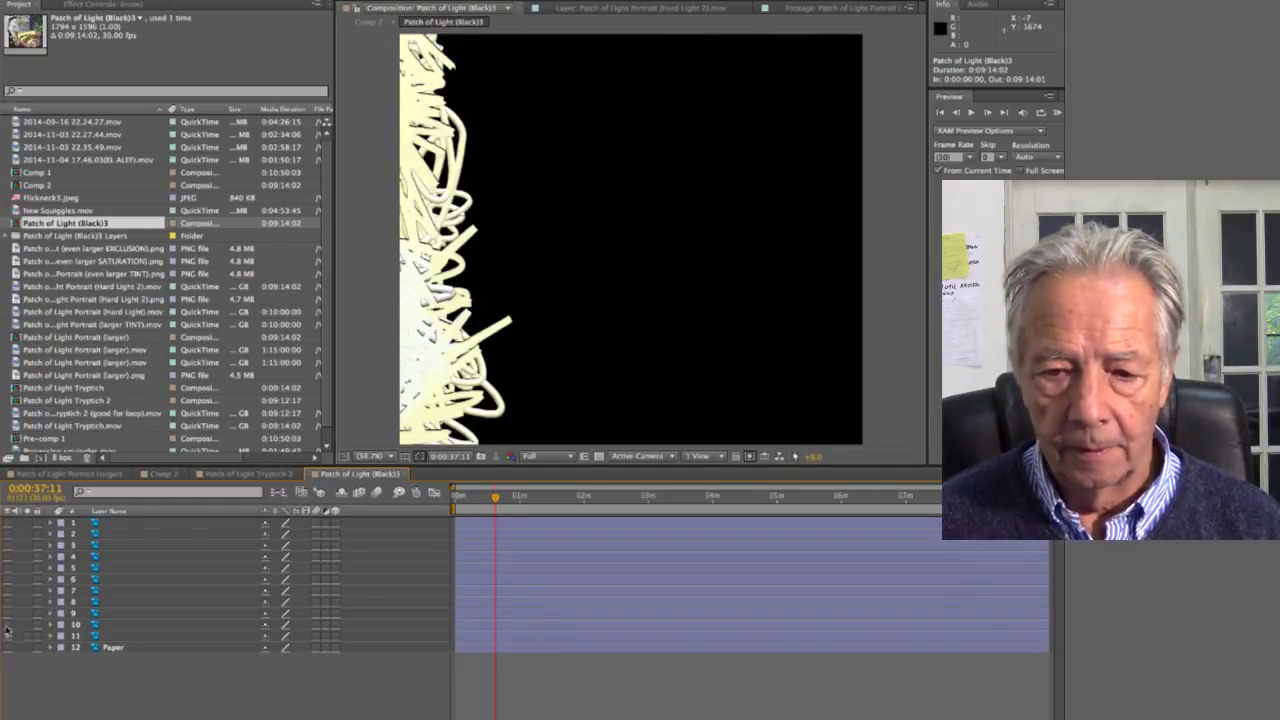
pyautogui.click(7, 613)
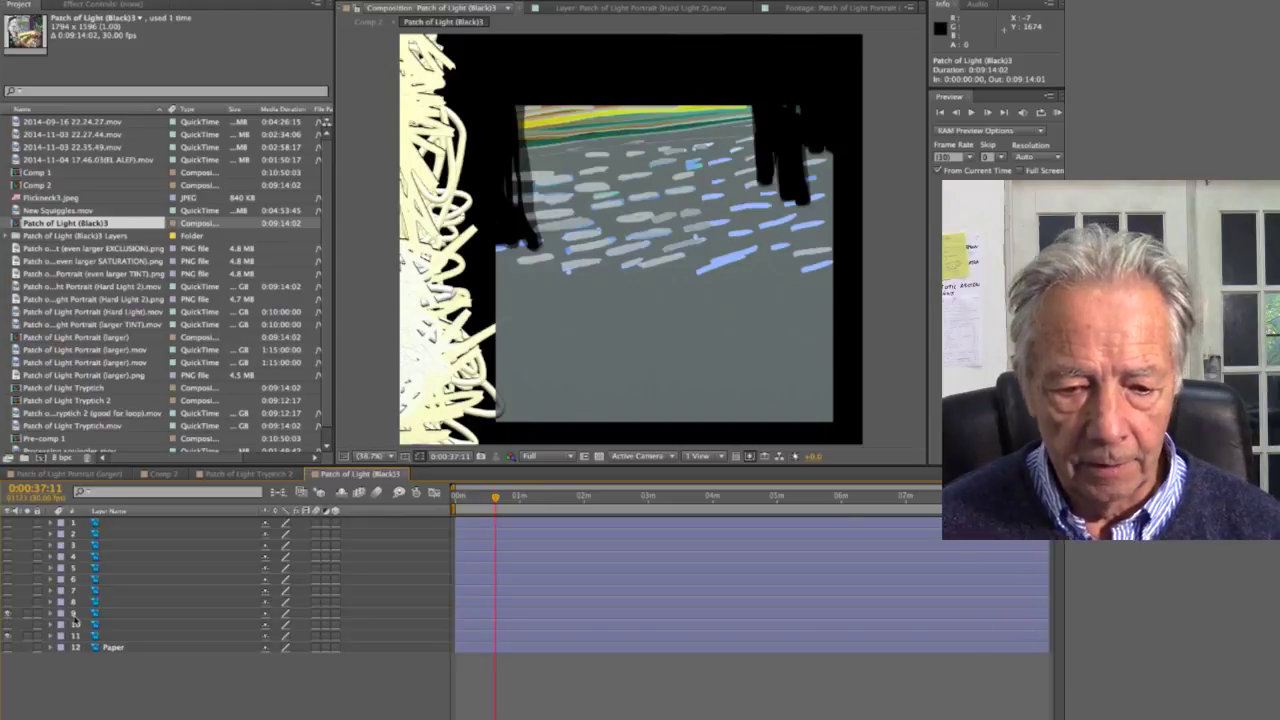
pyautogui.hotkey('shift', 'Escape')
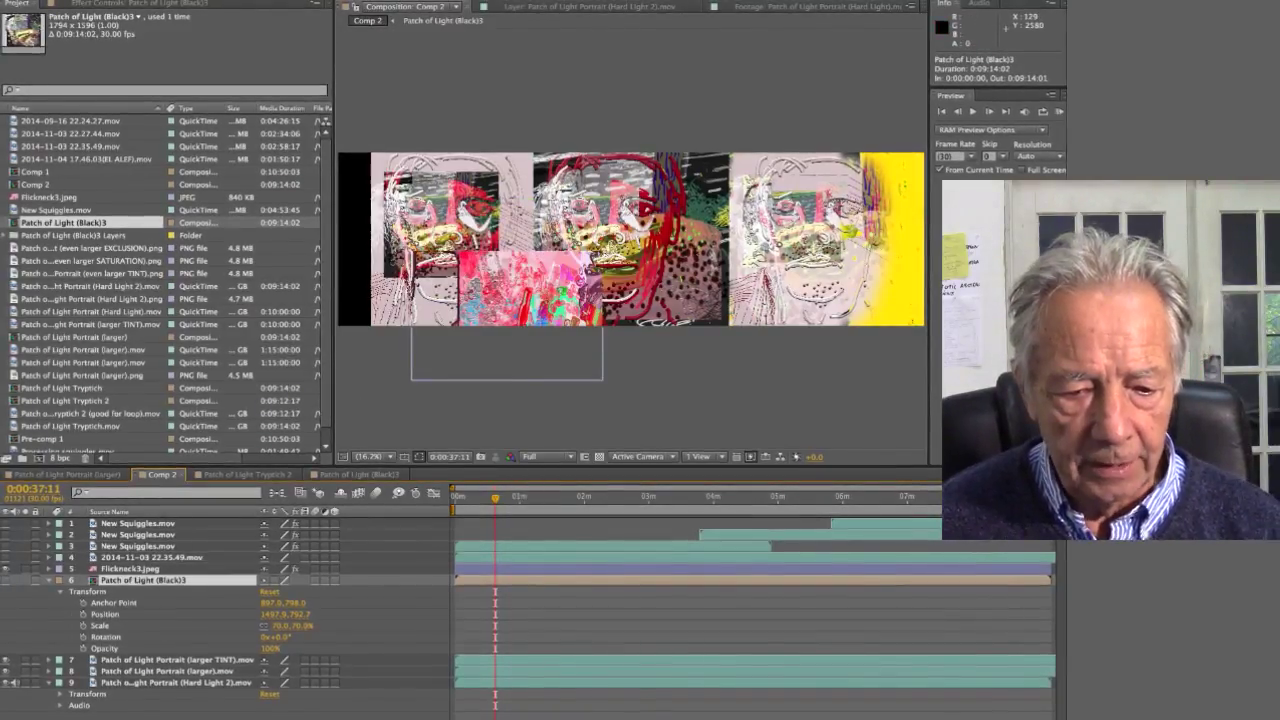
# Reveal Flickneck3.jpeg's CC Blobbylize effect, toggle it off and on, and check its Light settings.
pyautogui.click(50, 568)
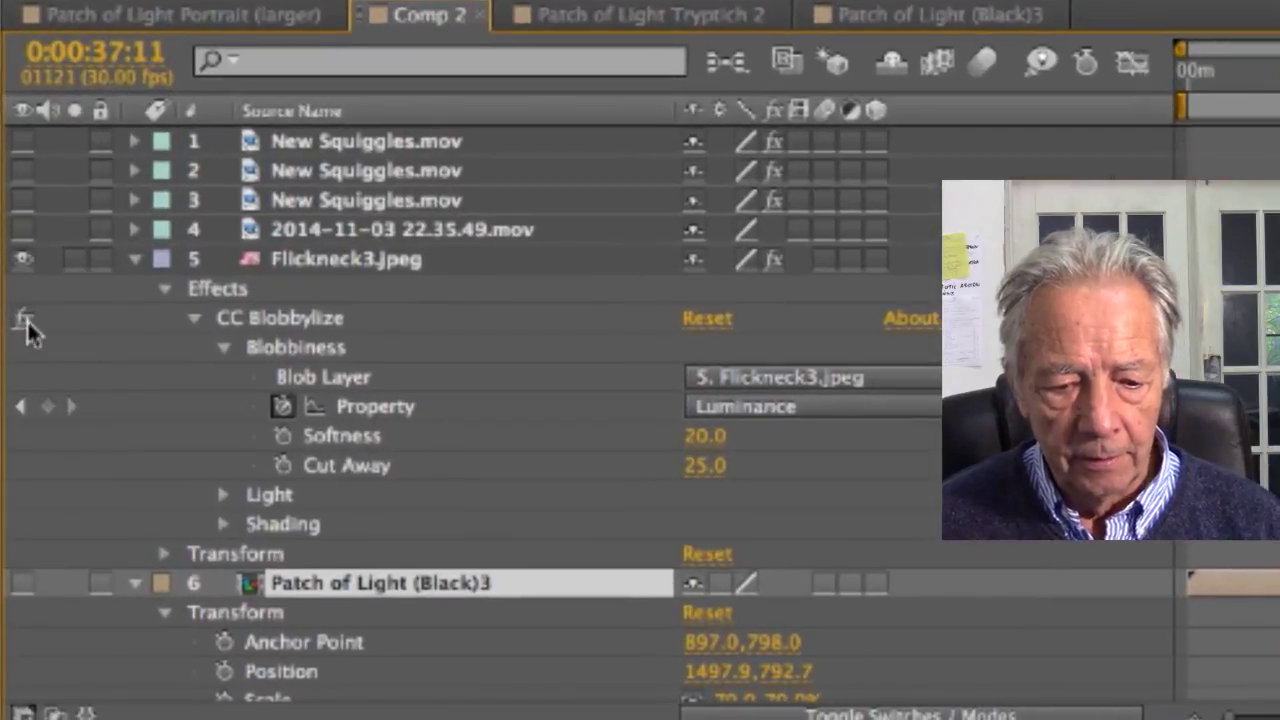
pyautogui.click(24, 322)
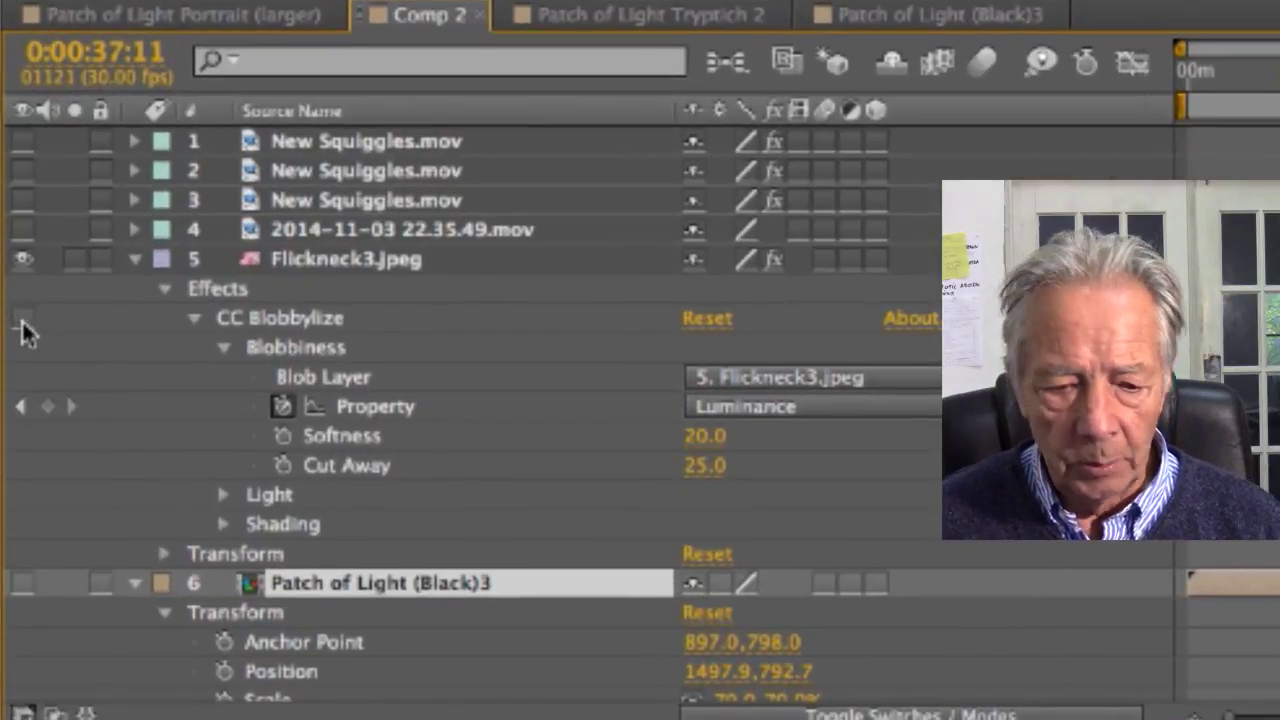
pyautogui.click(24, 322)
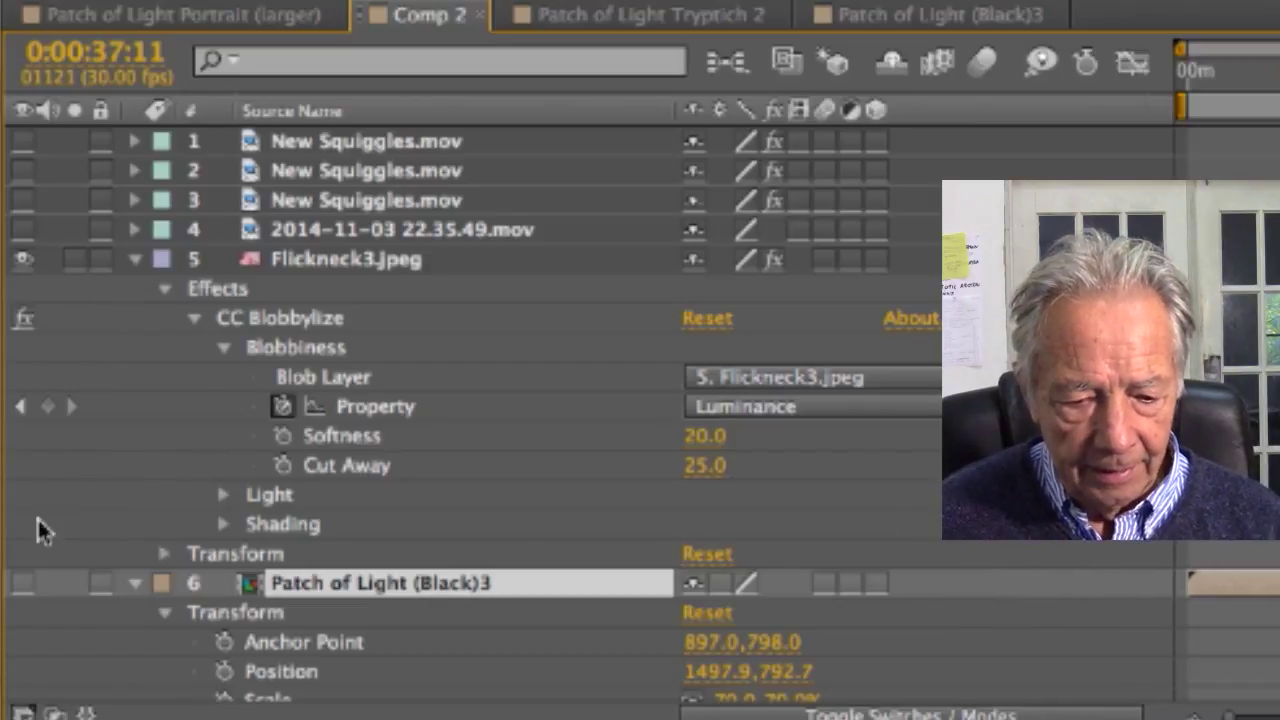
pyautogui.click(222, 494)
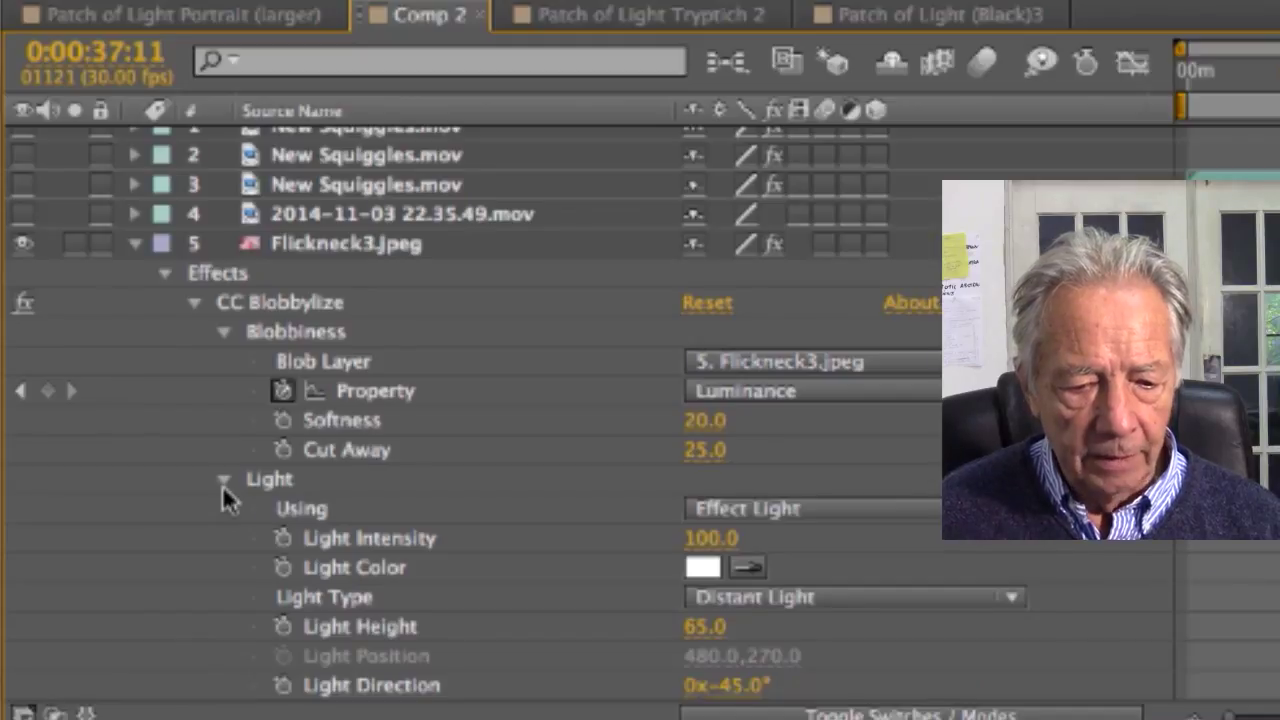
pyautogui.click(222, 485)
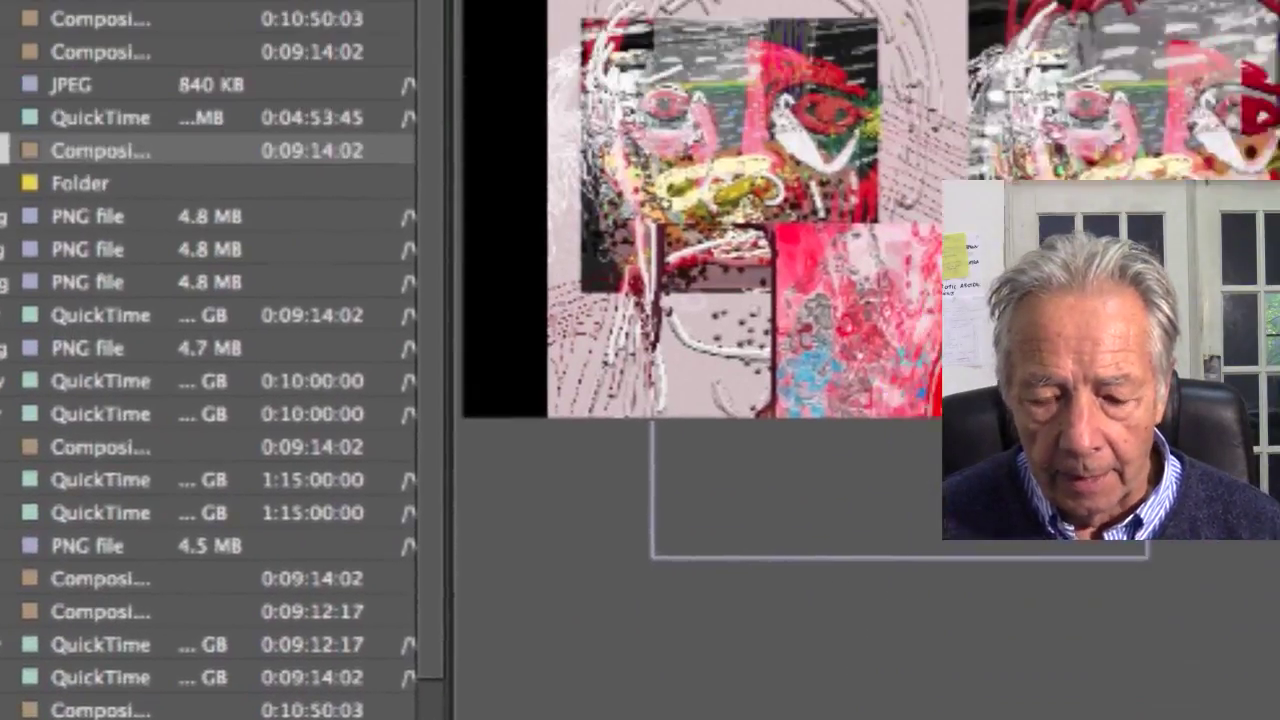
pyautogui.scroll(3, 690, 300)
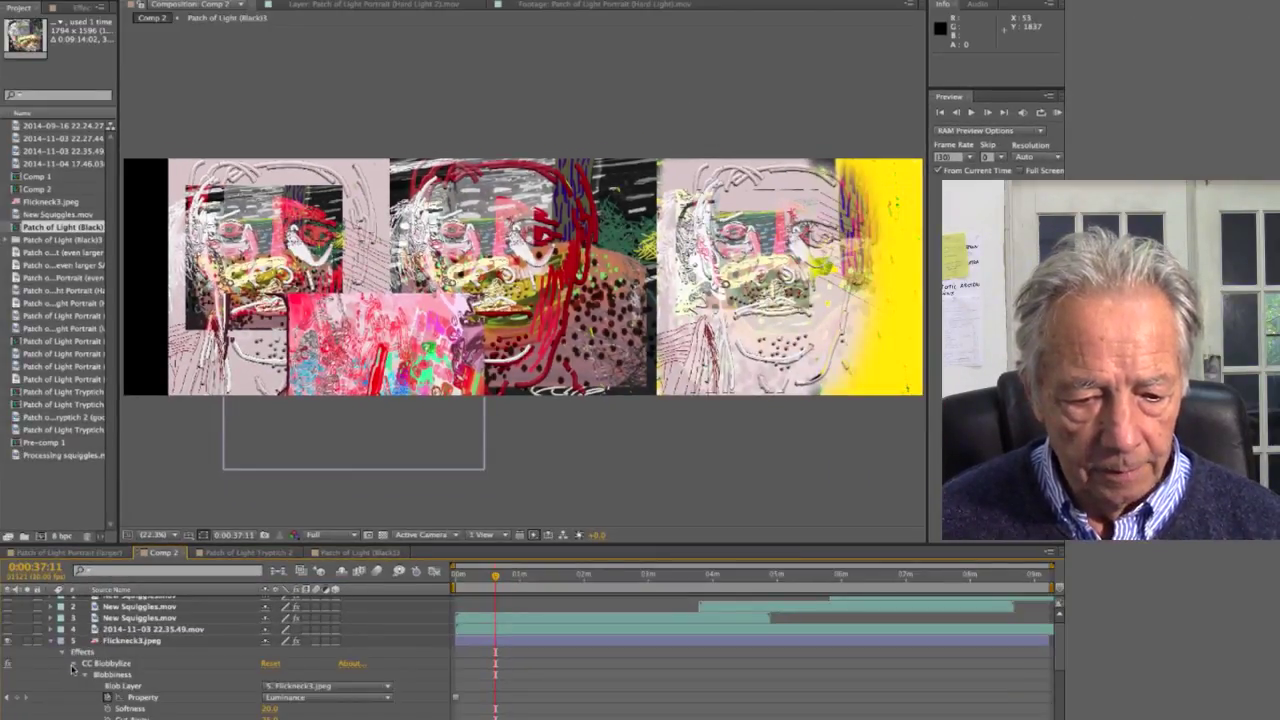
# Collapse the CC Blobbylize settings and the Flickneck3.jpeg layer's properties.
pyautogui.click(73, 665)
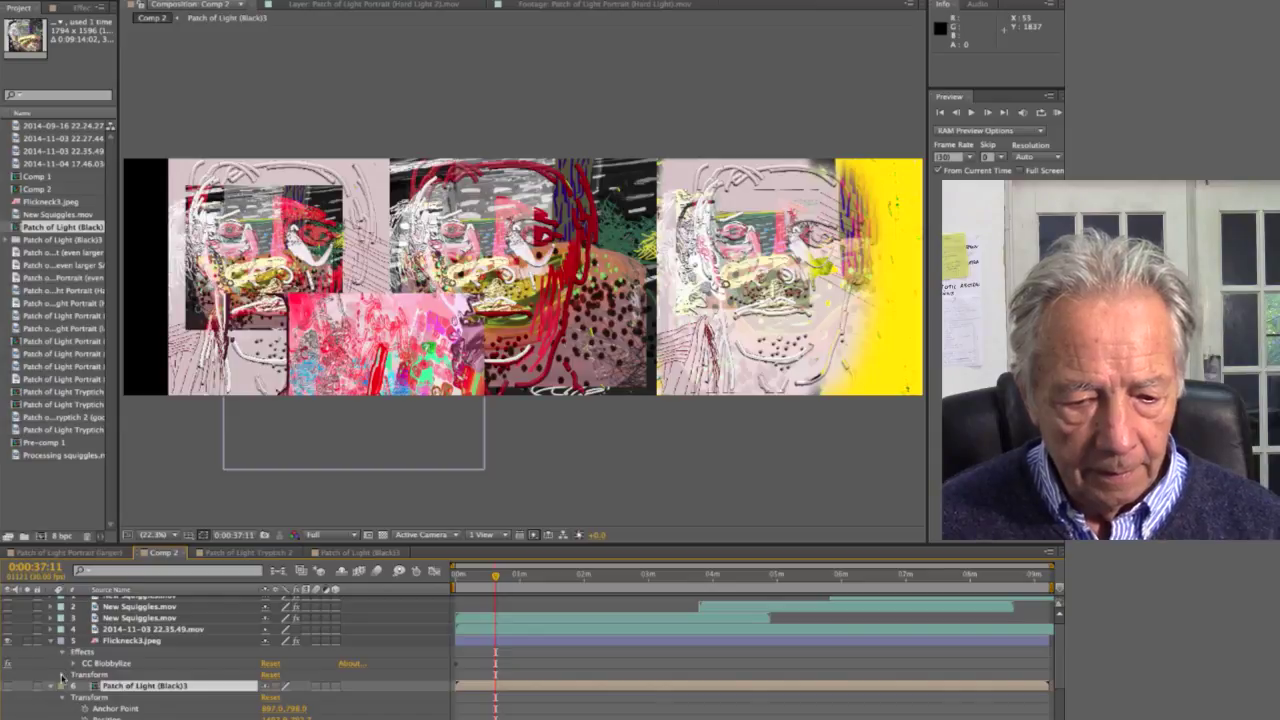
pyautogui.click(63, 676)
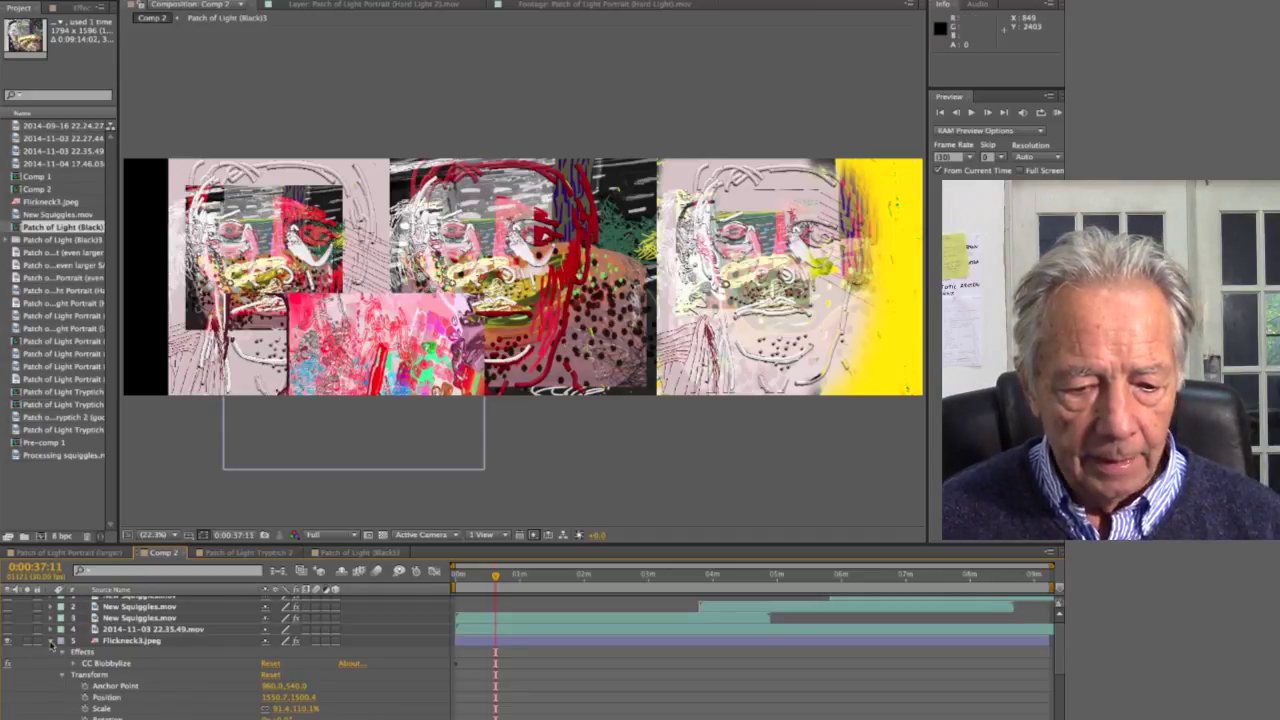
pyautogui.click(51, 642)
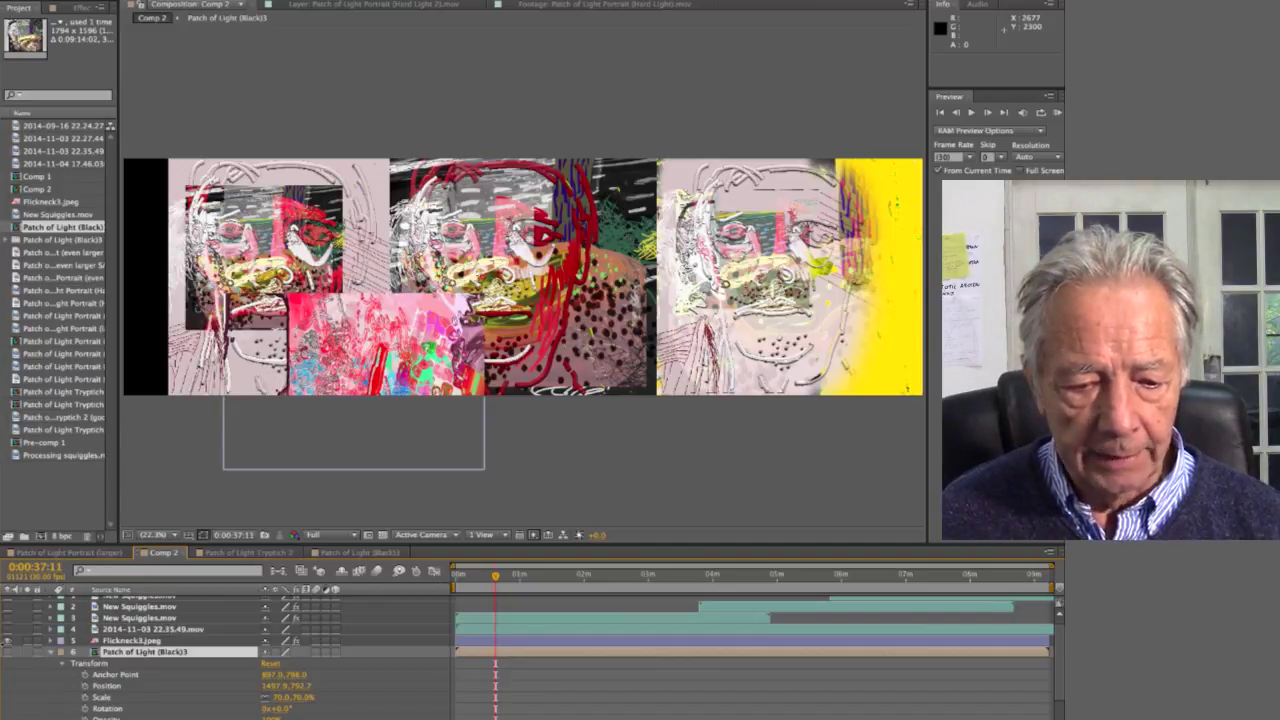
# Make the 2014-11-03 22.35.49.mov layer visible and open it in the Layer viewer.
pyautogui.click(7, 652)
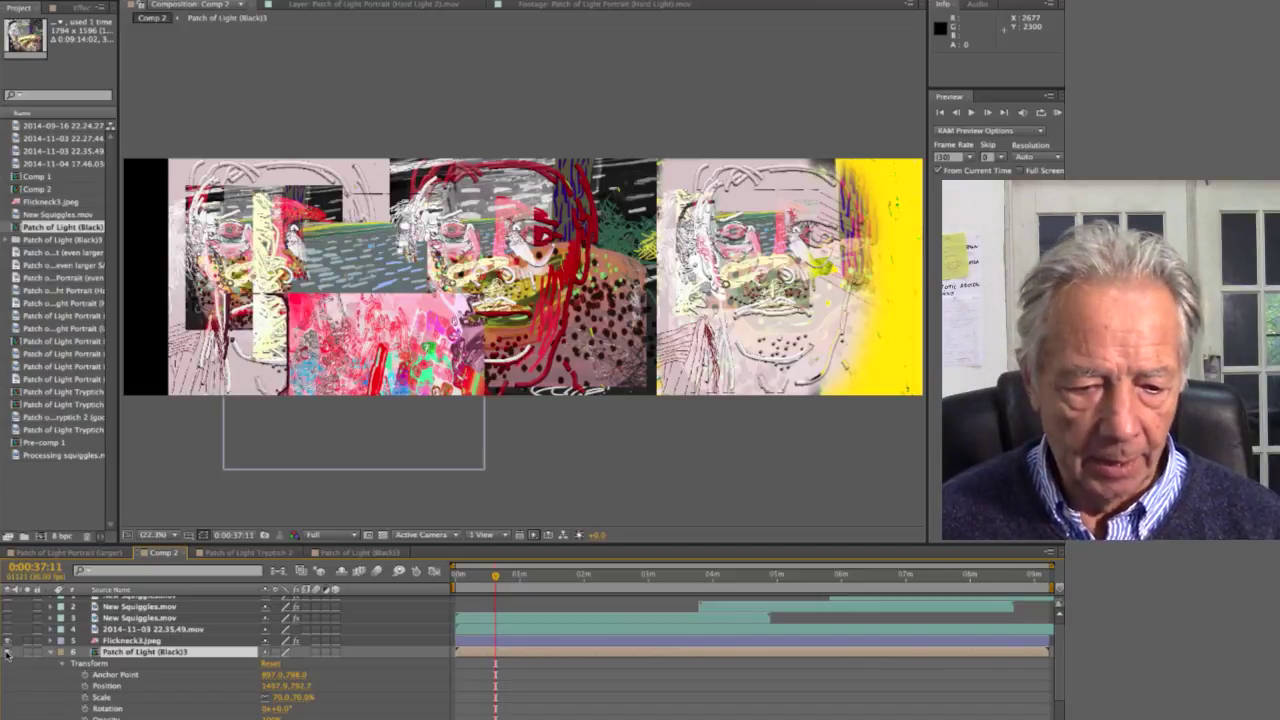
pyautogui.click(7, 652)
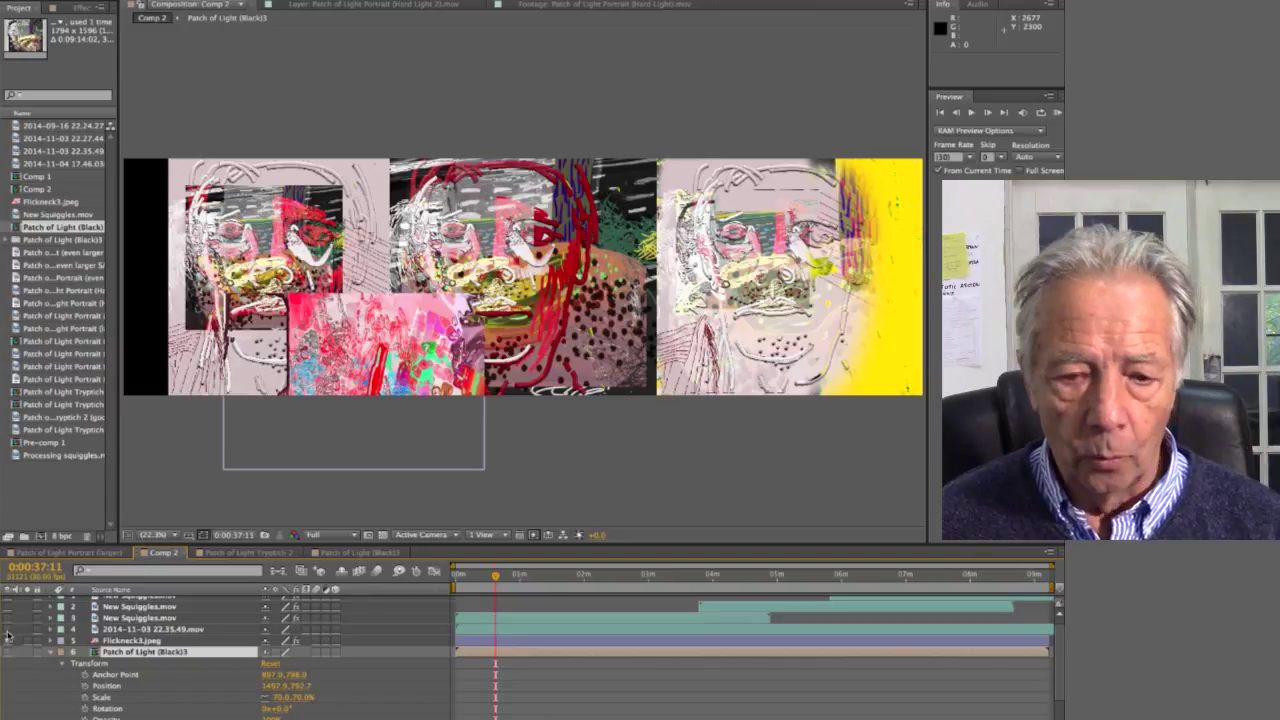
pyautogui.click(8, 631)
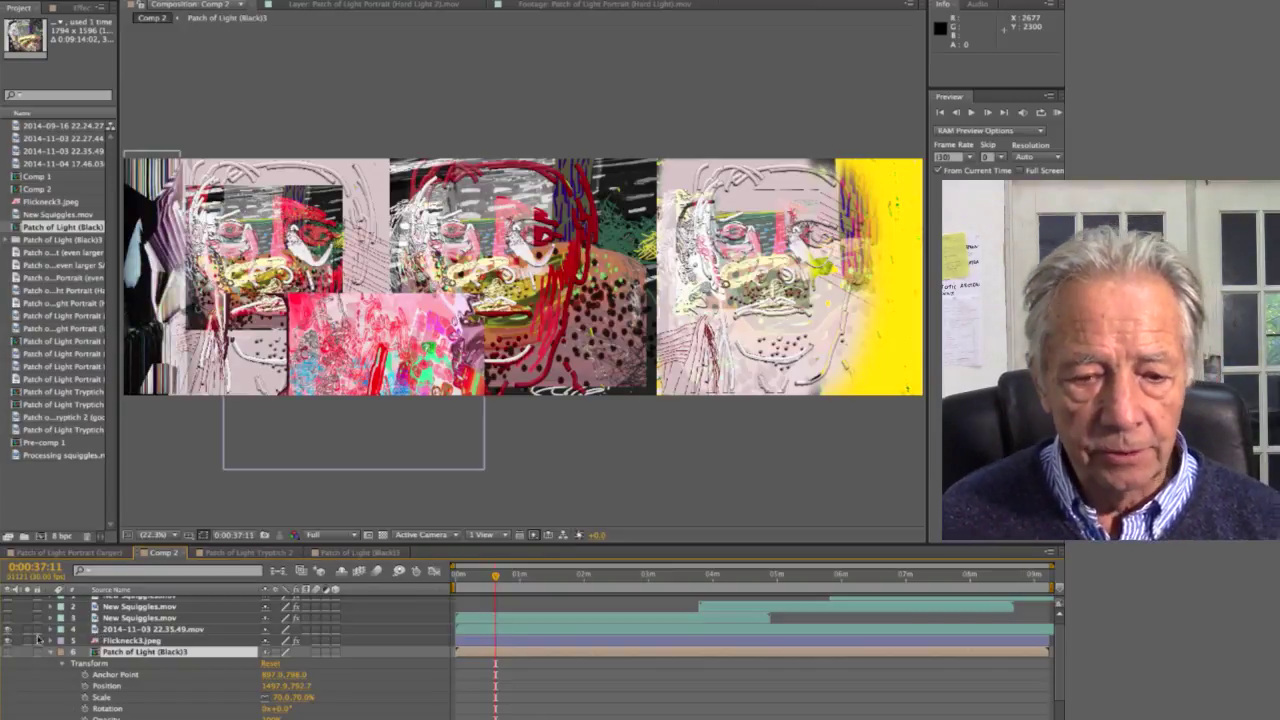
pyautogui.doubleClick(96, 630)
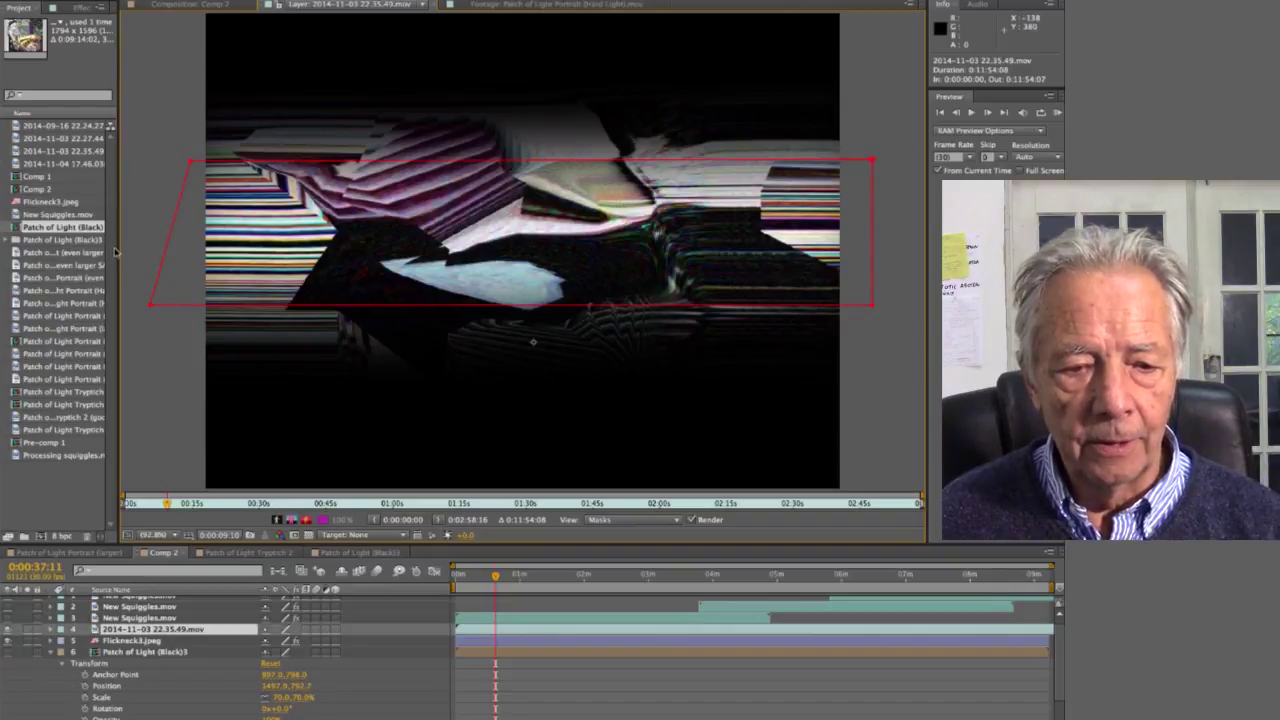
# Widen the Project list, preview the raw 2014-11-03 22.35.49.mov footage, and return to its masked layer view.
pyautogui.moveTo(120, 251); pyautogui.dragTo(195, 251)
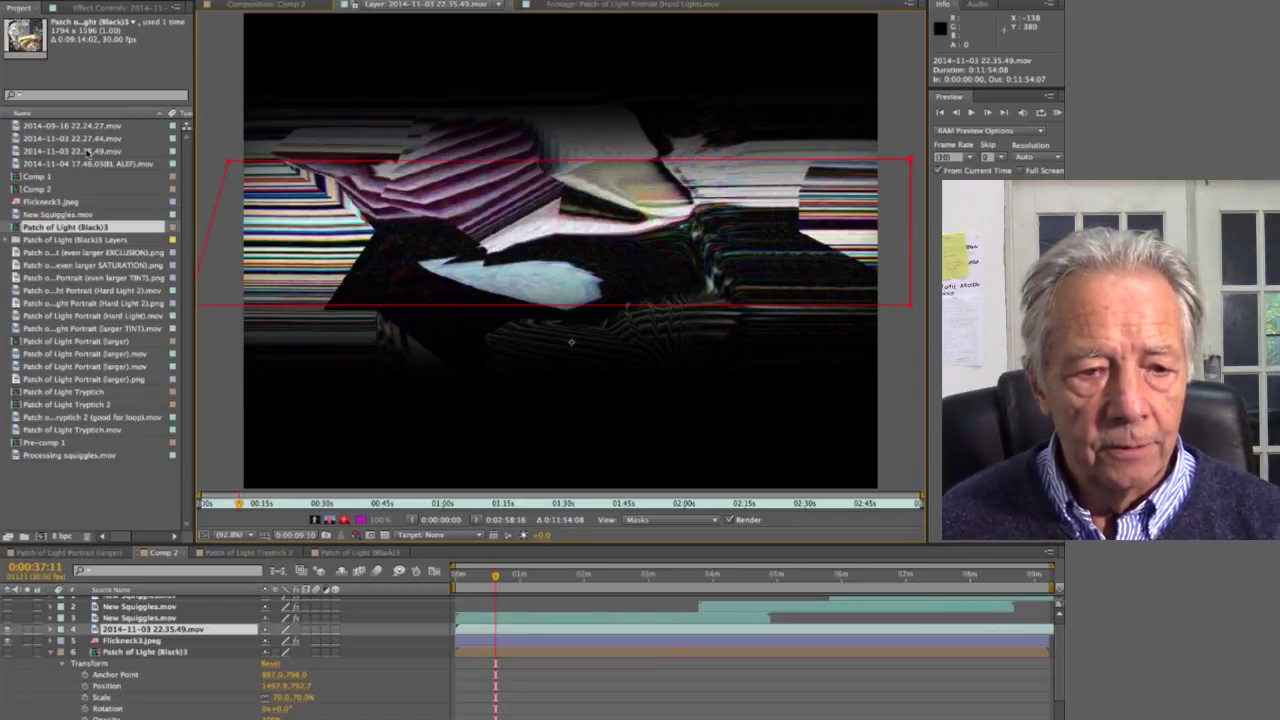
pyautogui.click(15, 152)
pyautogui.doubleClick(15, 152)
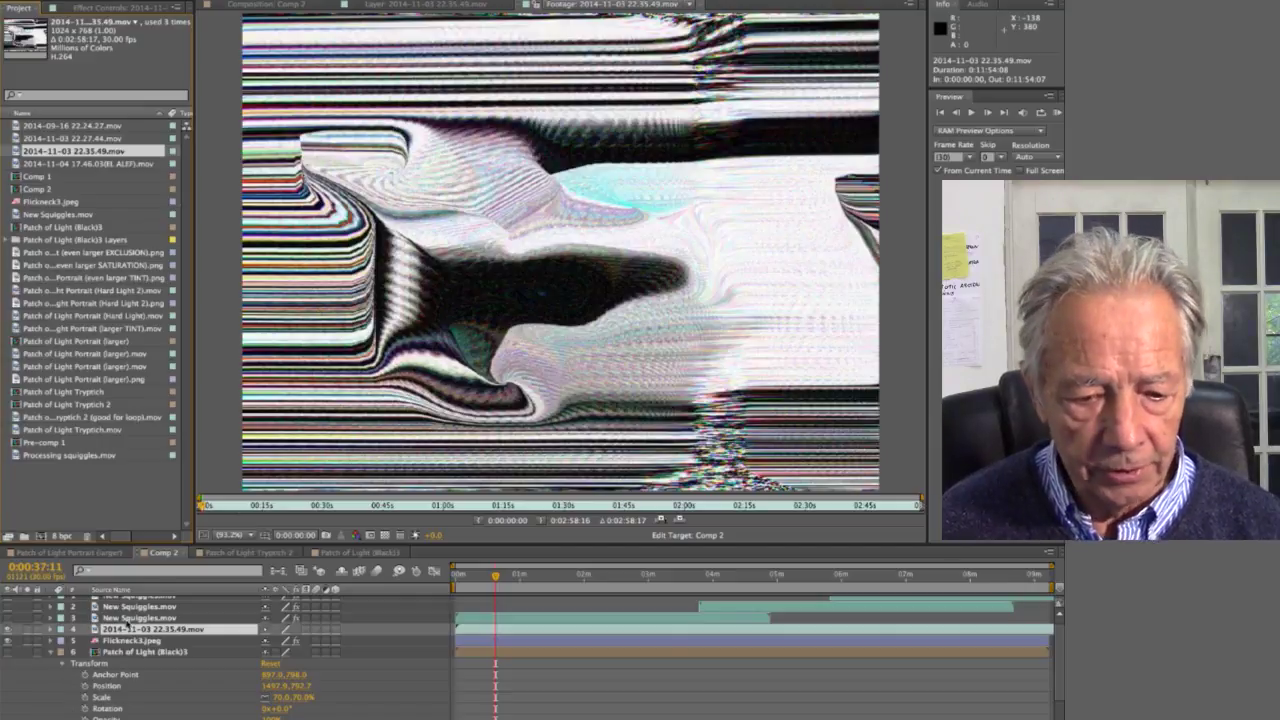
pyautogui.doubleClick(98, 630)
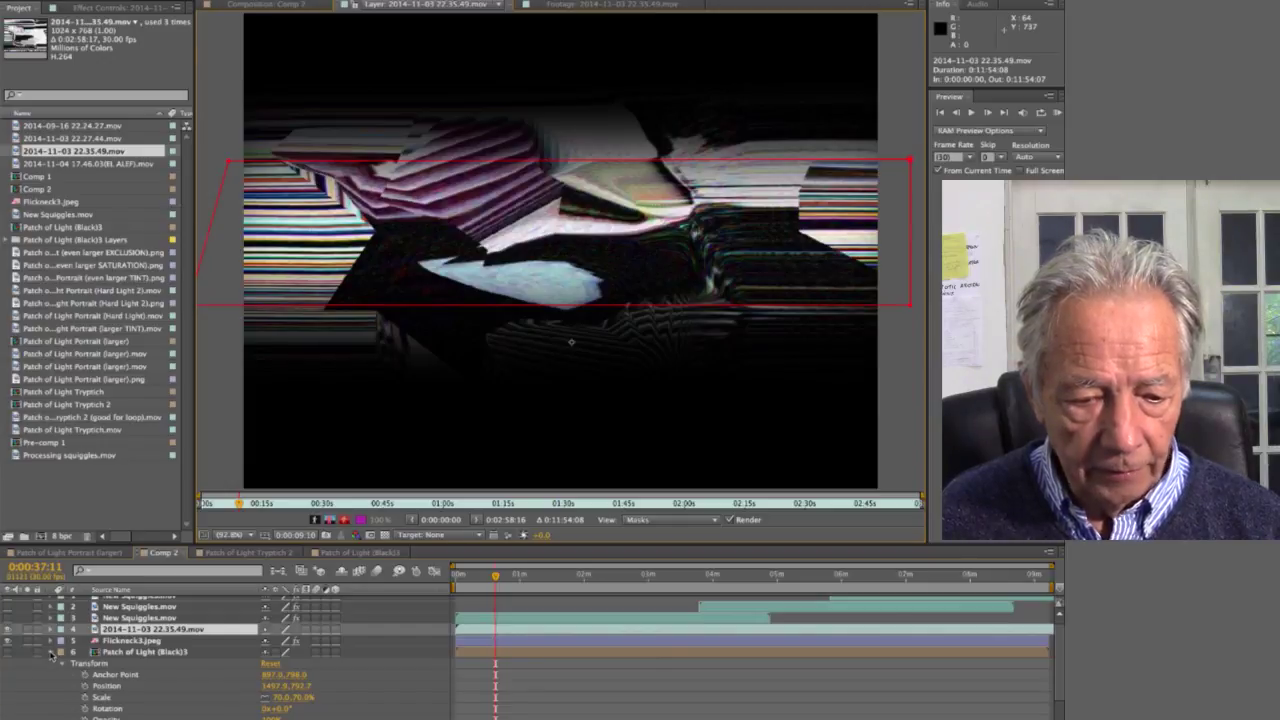
# Collapse layer 6's transform and reveal layer 4's masks and transform, closing Mask 1.
pyautogui.click(52, 656)
pyautogui.click(51, 637)
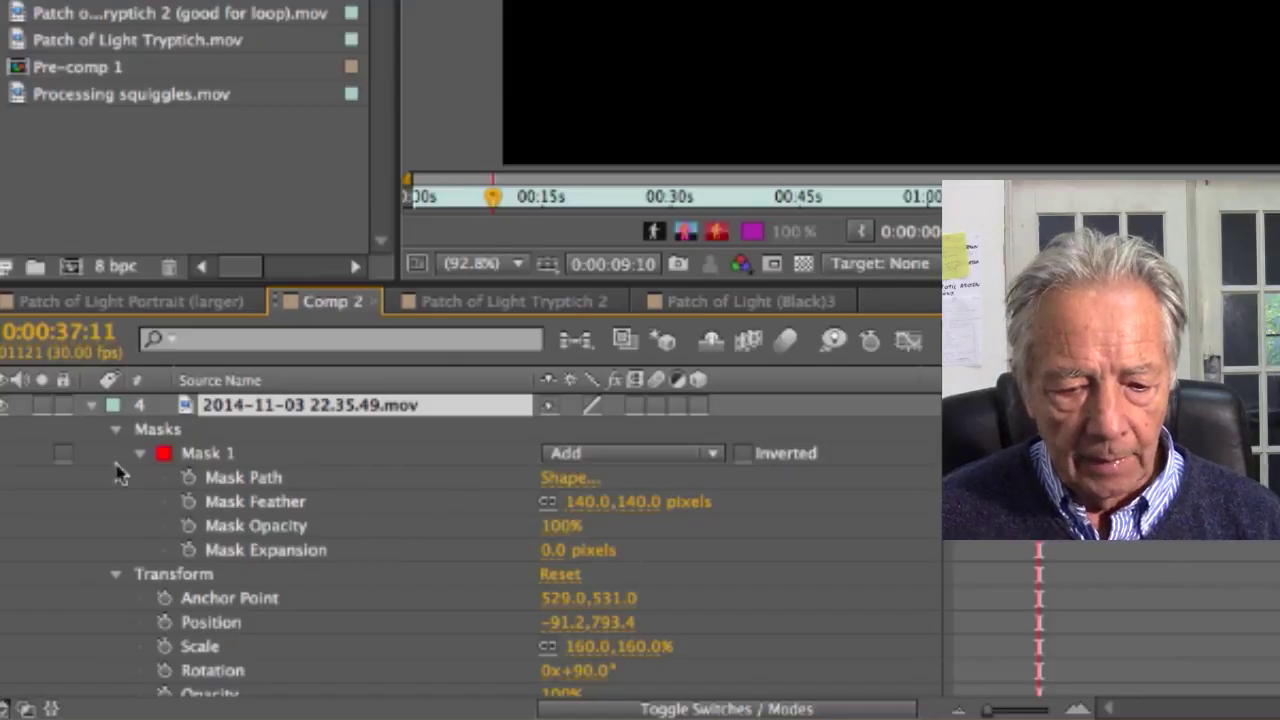
pyautogui.click(141, 455)
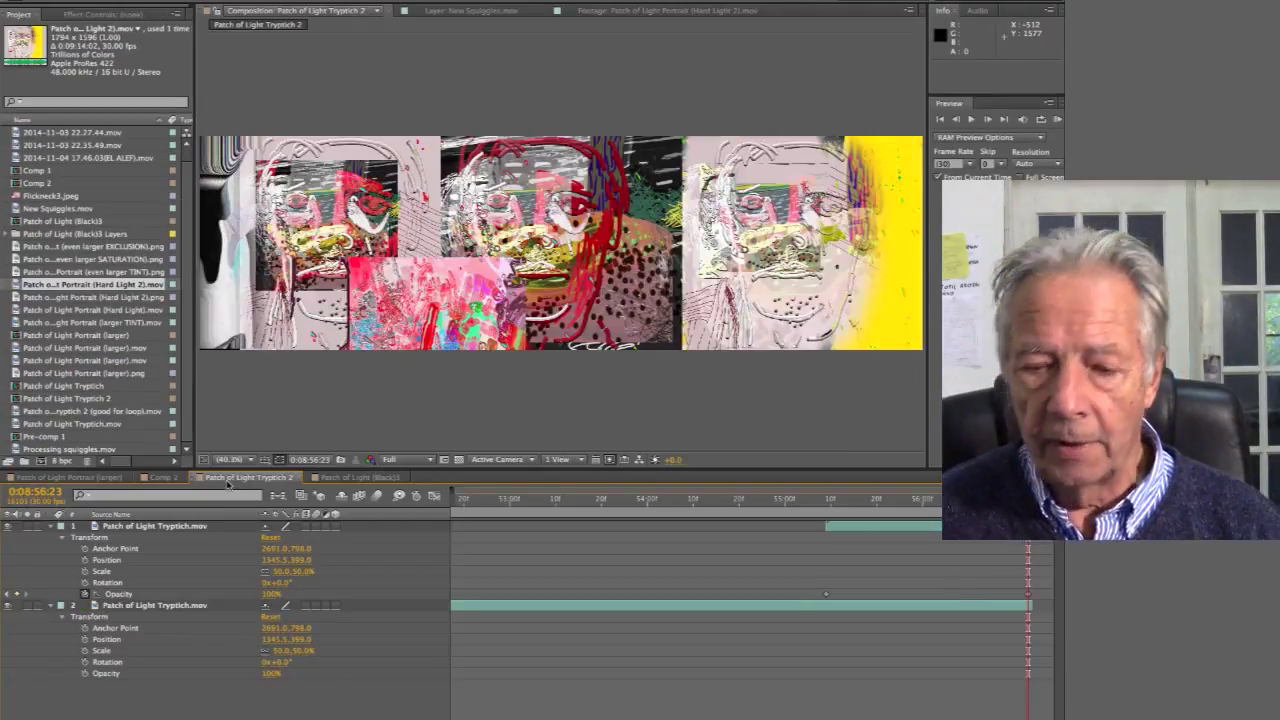
# Bring up Patch of Light Tryptich 2 and set the current time to 0:08:53:10.
pyautogui.click(358, 477)
pyautogui.click(248, 477)
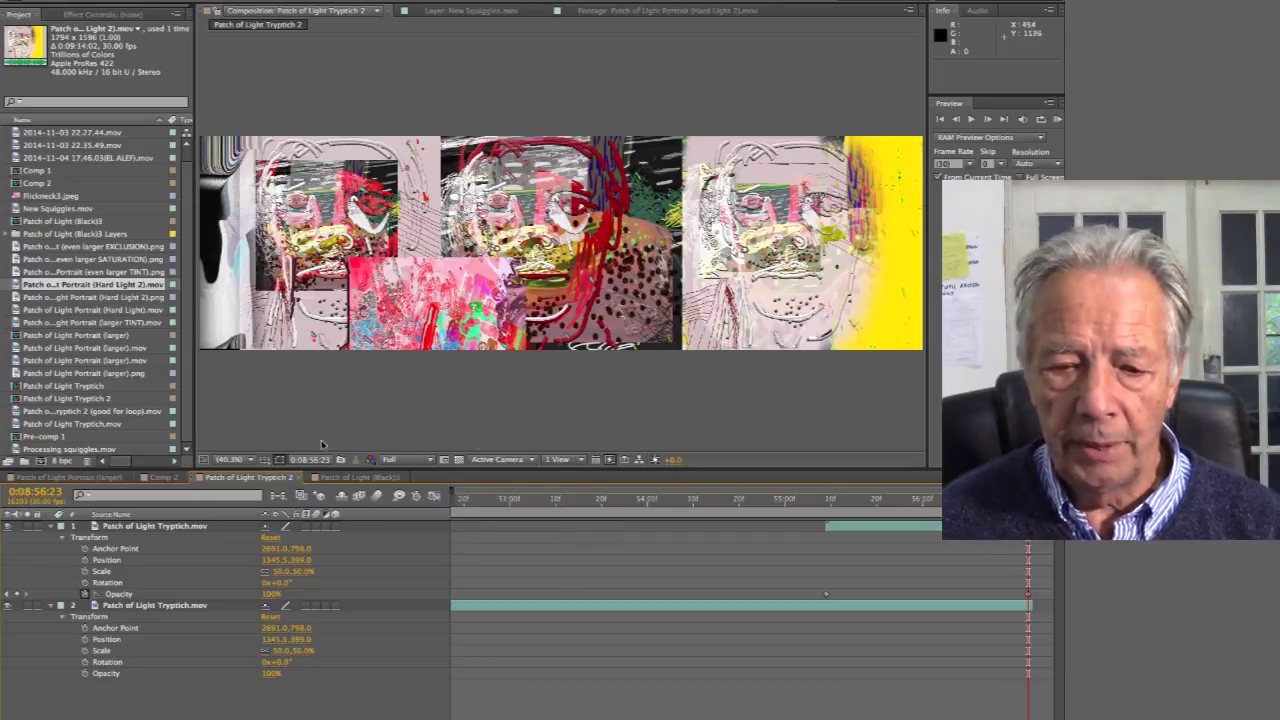
pyautogui.moveTo(680, 499); pyautogui.dragTo(537, 505)
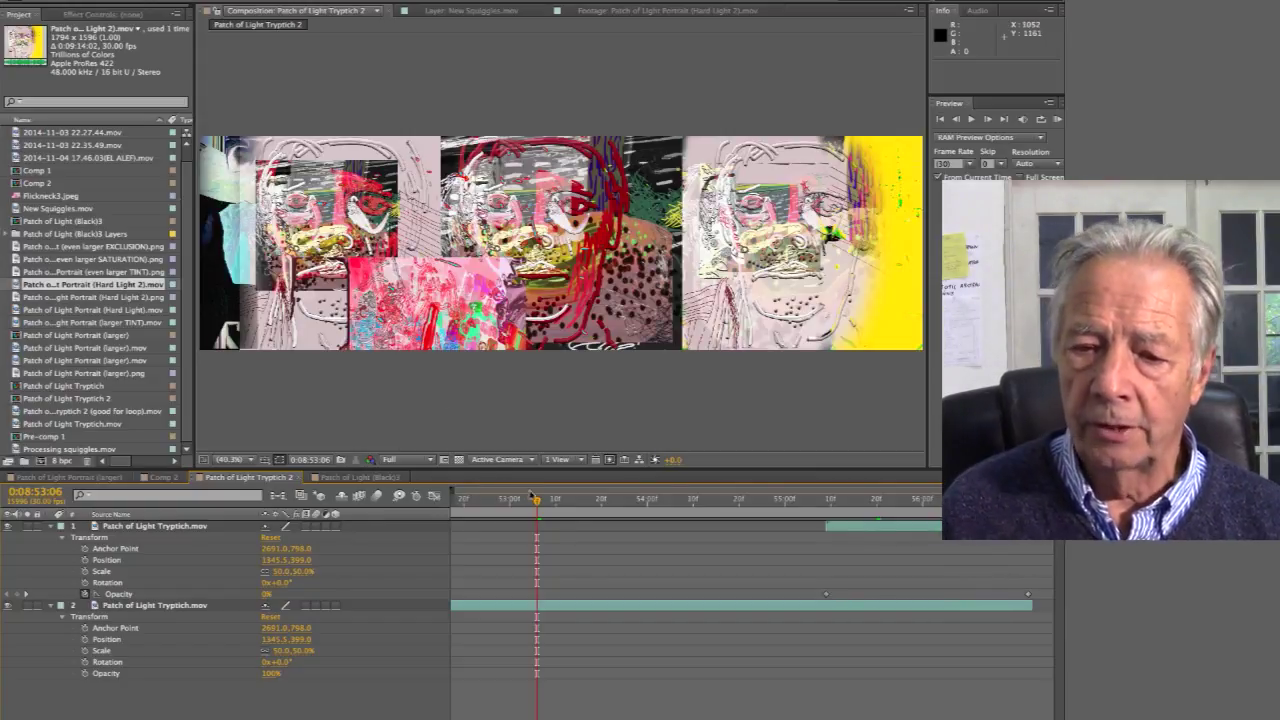
pyautogui.click(555, 503)
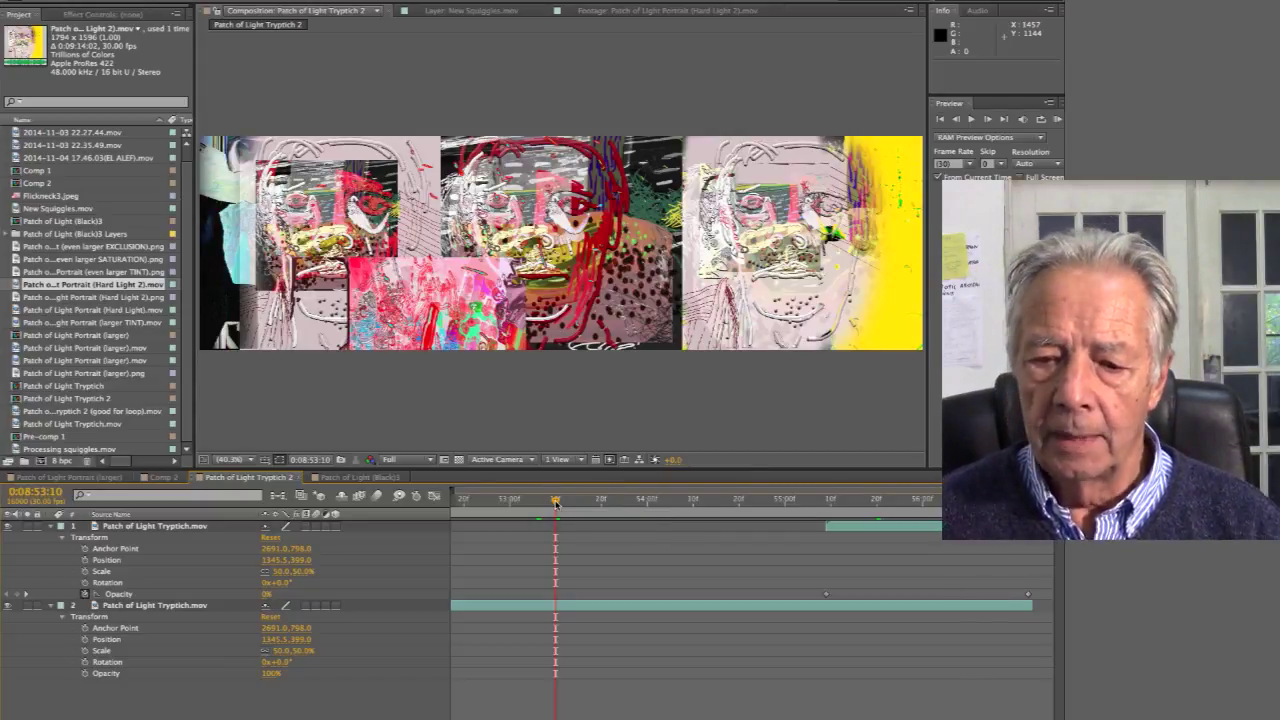
pyautogui.moveTo(556, 503); pyautogui.dragTo(484, 500)
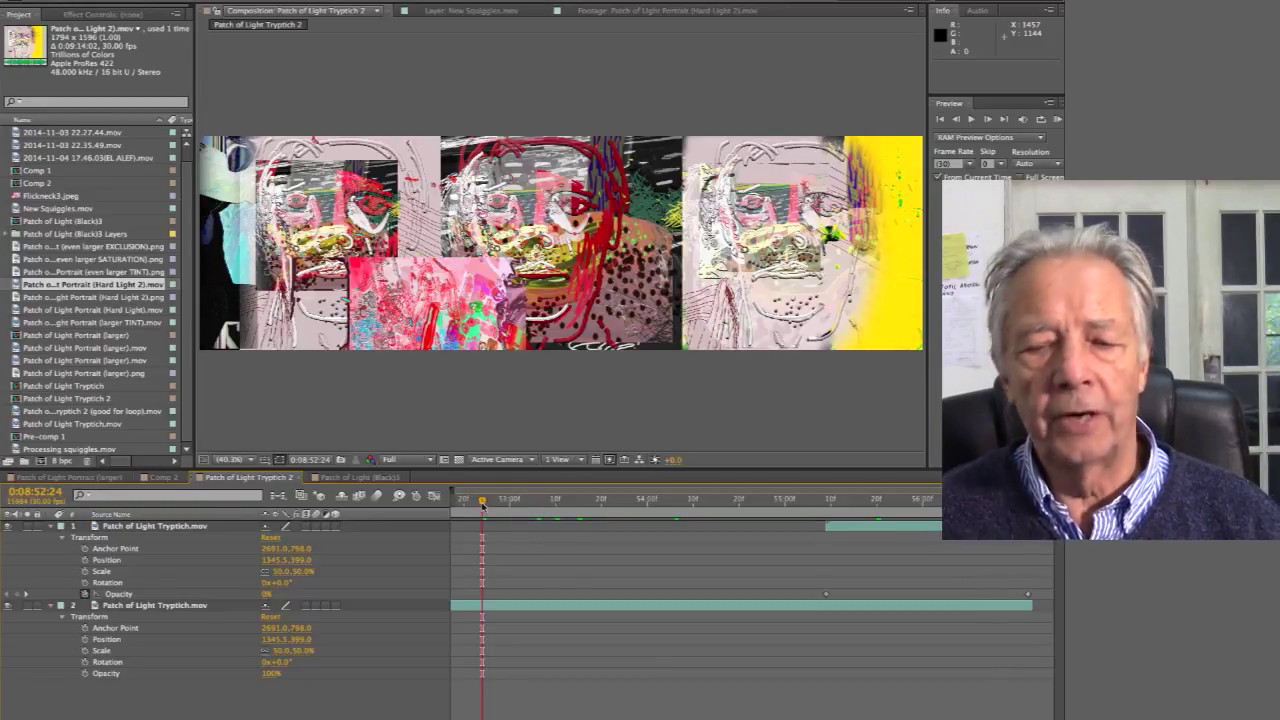
pyautogui.moveTo(482, 500); pyautogui.dragTo(671, 510)
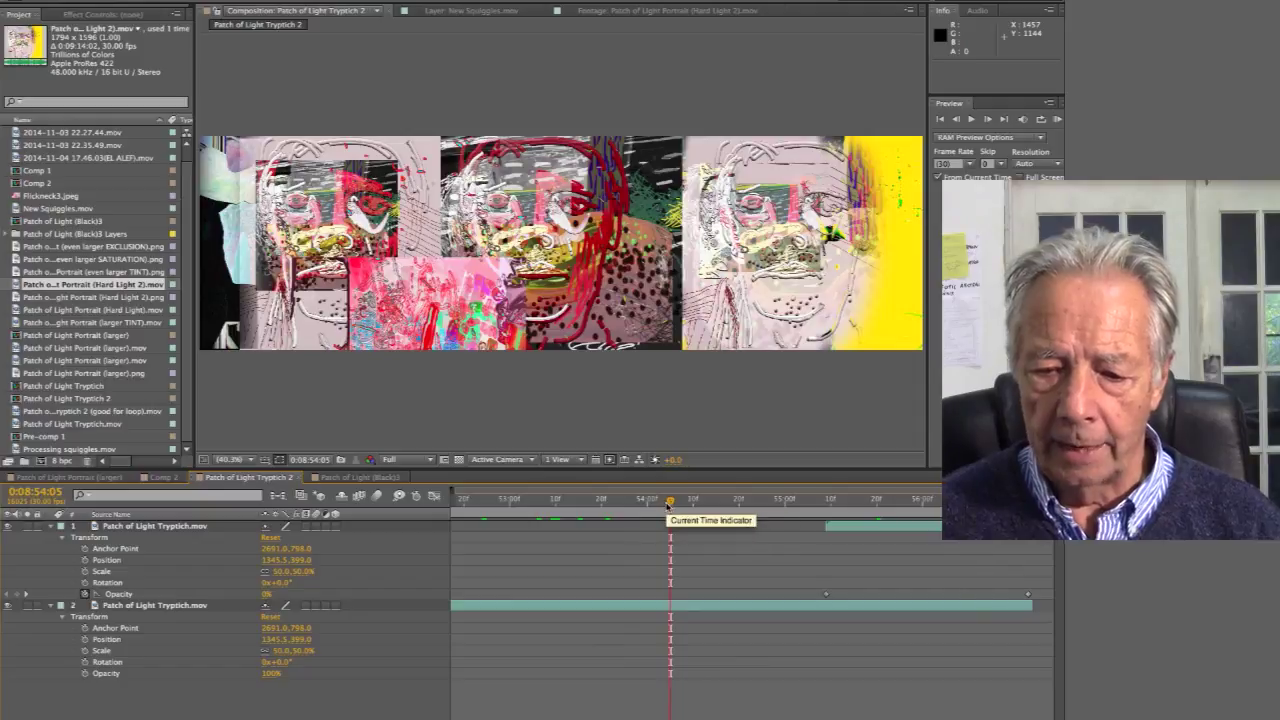
pyautogui.press('space')
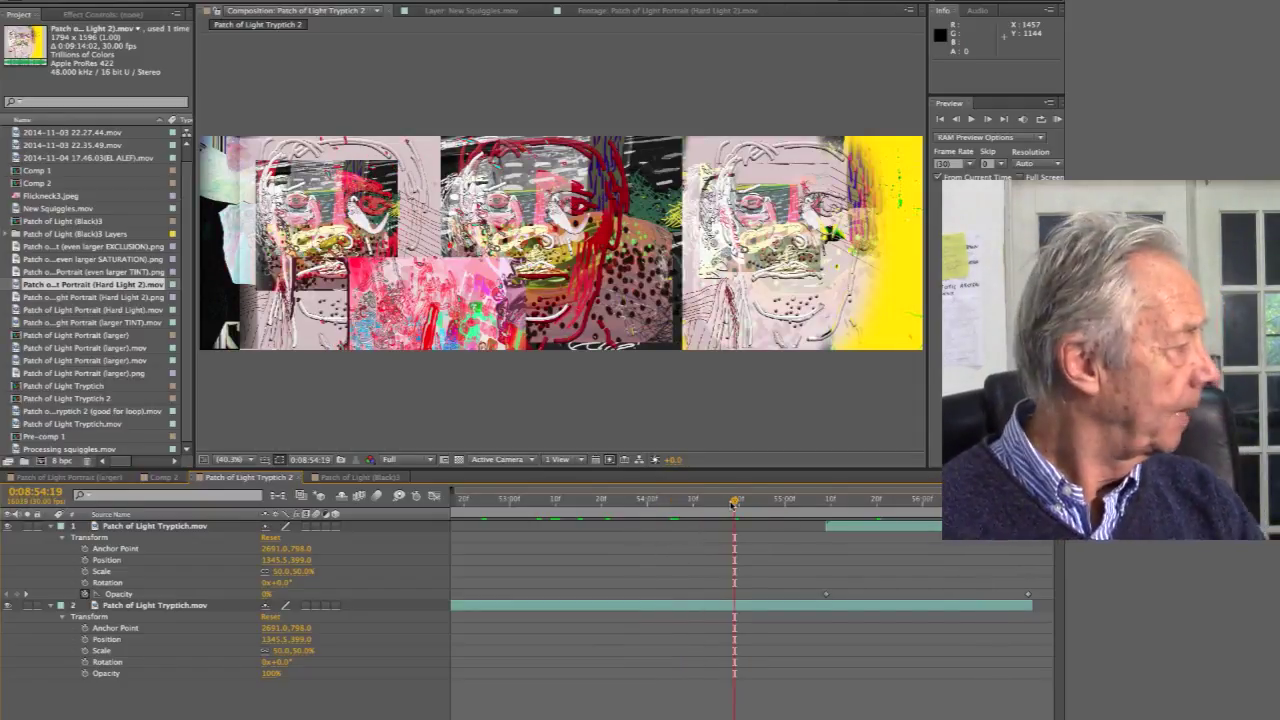
pyautogui.moveTo(735, 502); pyautogui.dragTo(496, 503)
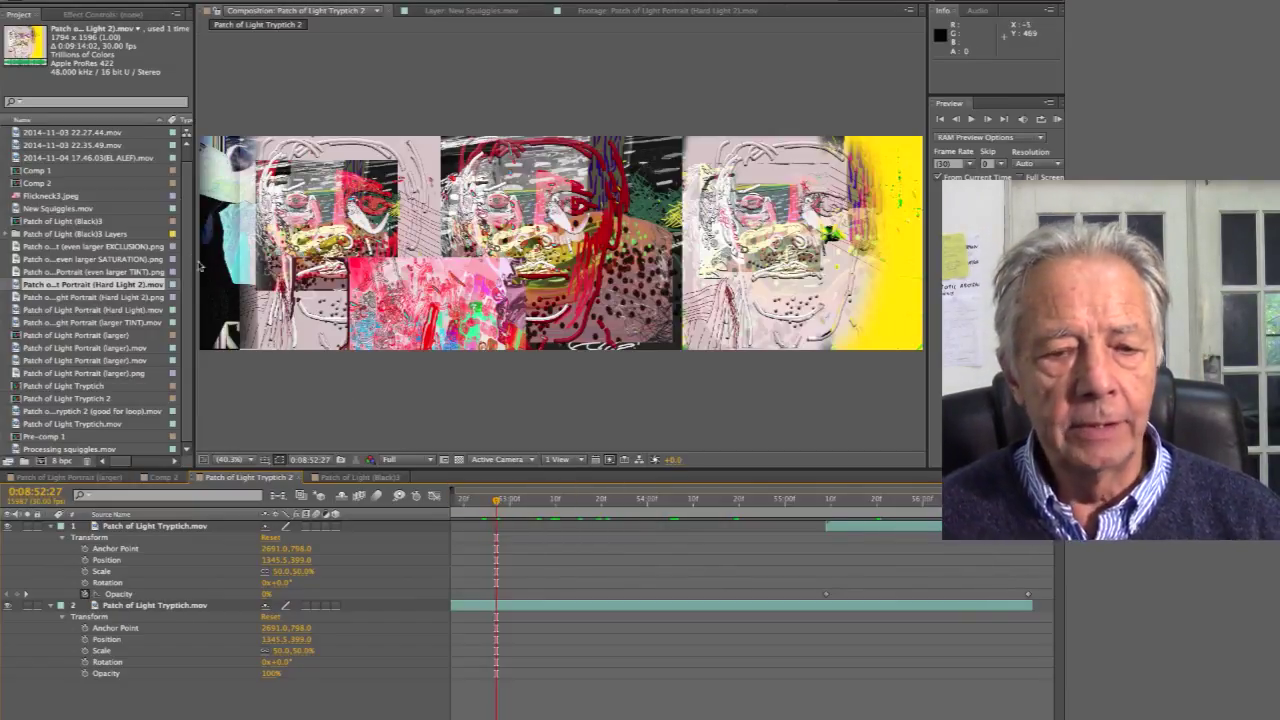
# Widen the Project list to show types and sizes, and scrub the crossfade from 0:08:53:04 to 0:08:54:01.
pyautogui.moveTo(195, 260); pyautogui.dragTo(272, 260)
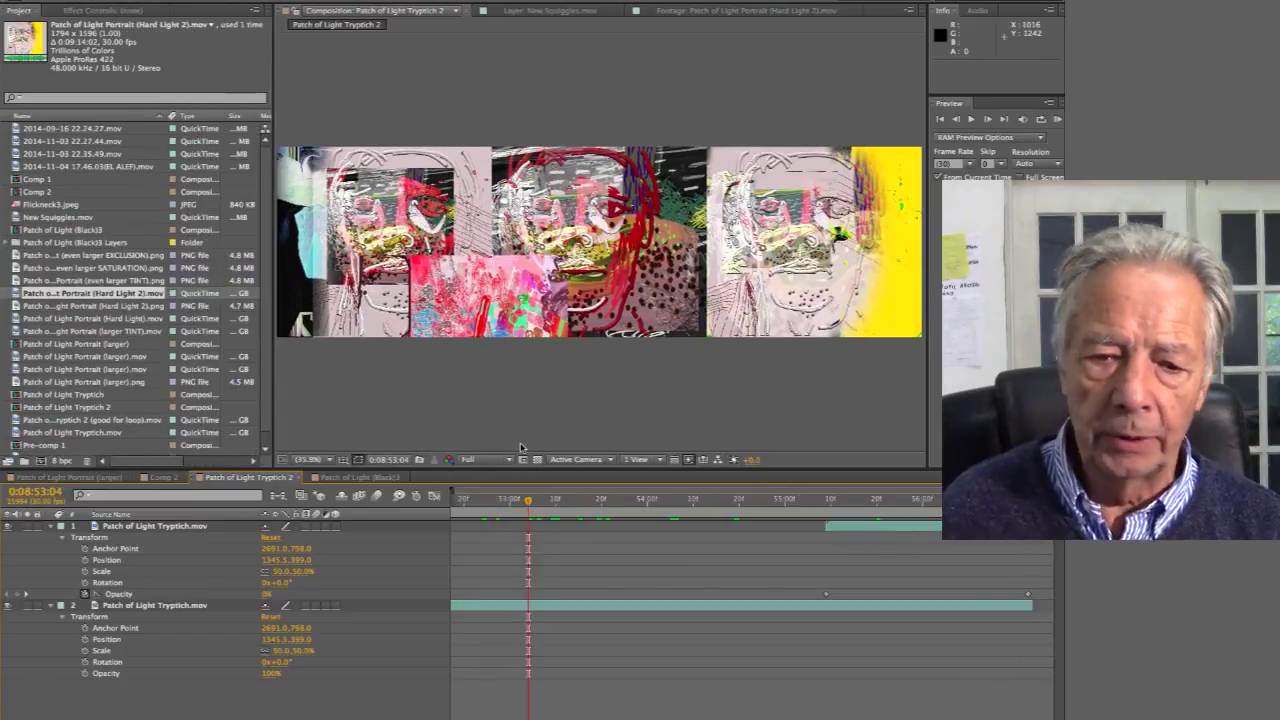
pyautogui.click(528, 502)
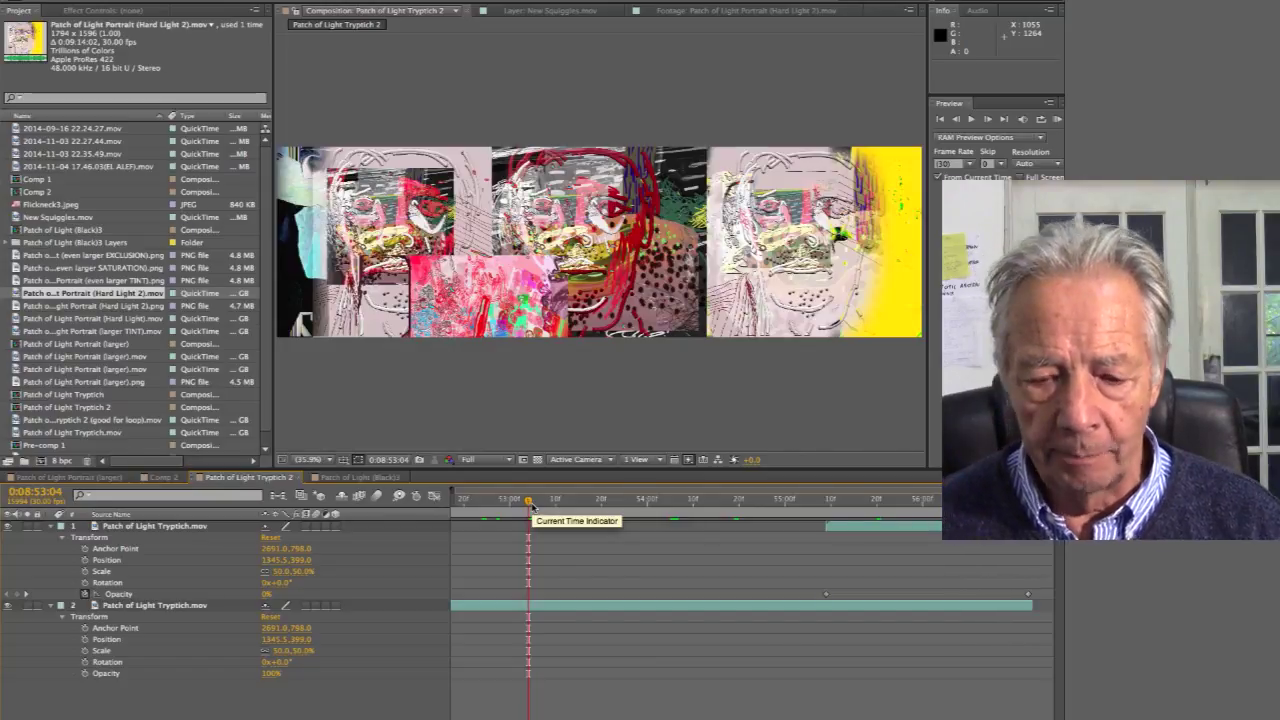
pyautogui.click(607, 501)
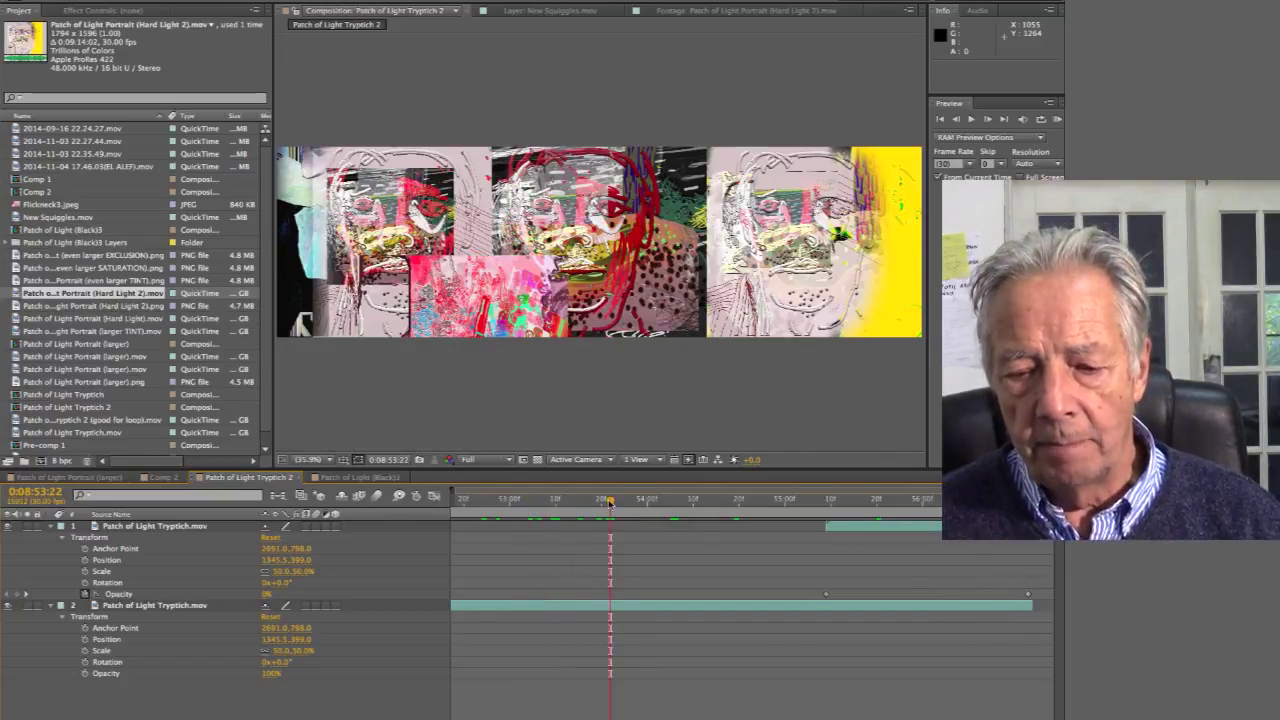
pyautogui.click(638, 500)
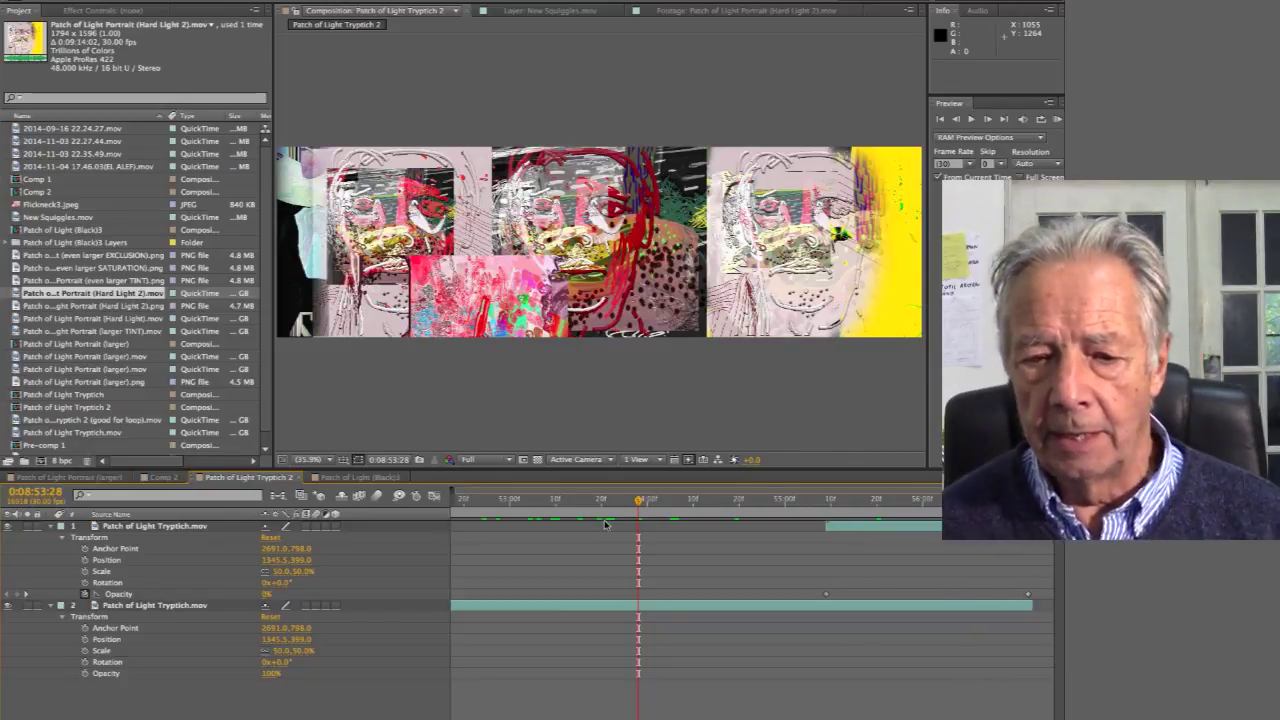
pyautogui.moveTo(638, 502); pyautogui.dragTo(578, 502)
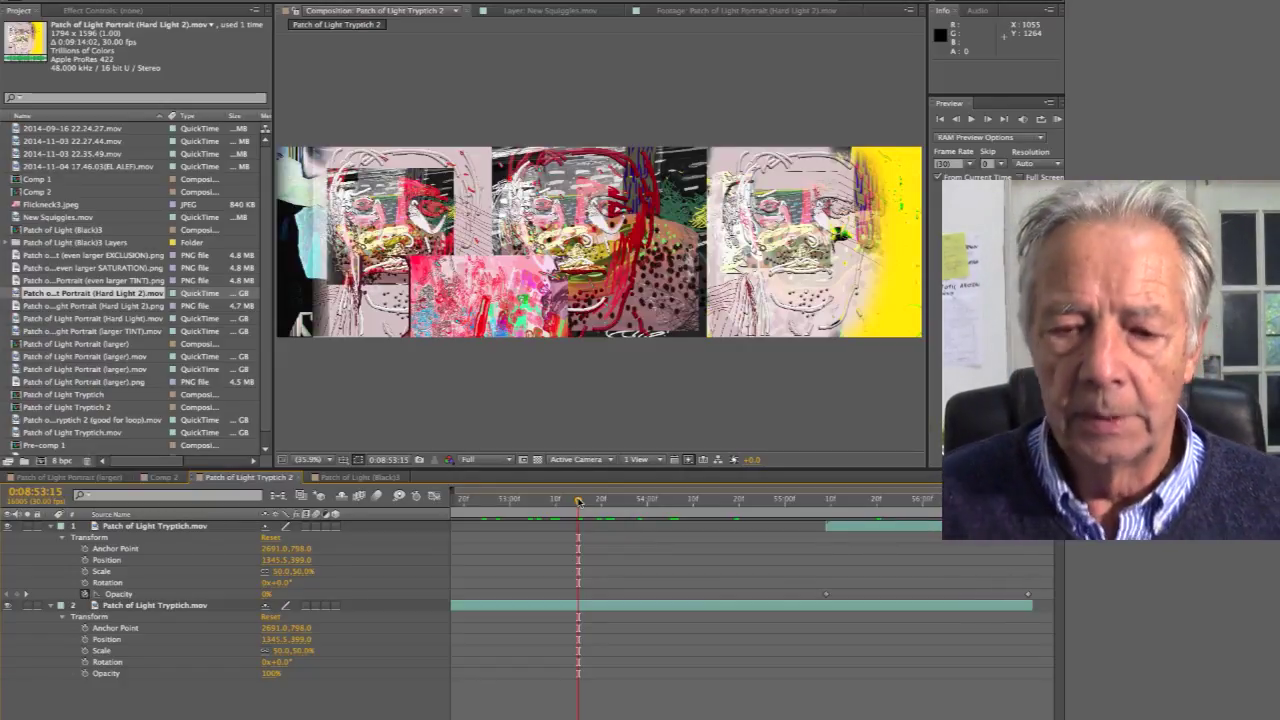
pyautogui.moveTo(578, 500)
pyautogui.mouseDown()
pyautogui.moveTo(630, 500)
pyautogui.moveTo(533, 503)
pyautogui.moveTo(661, 500)
pyautogui.moveTo(537, 505)
pyautogui.moveTo(572, 502)
pyautogui.mouseUp()
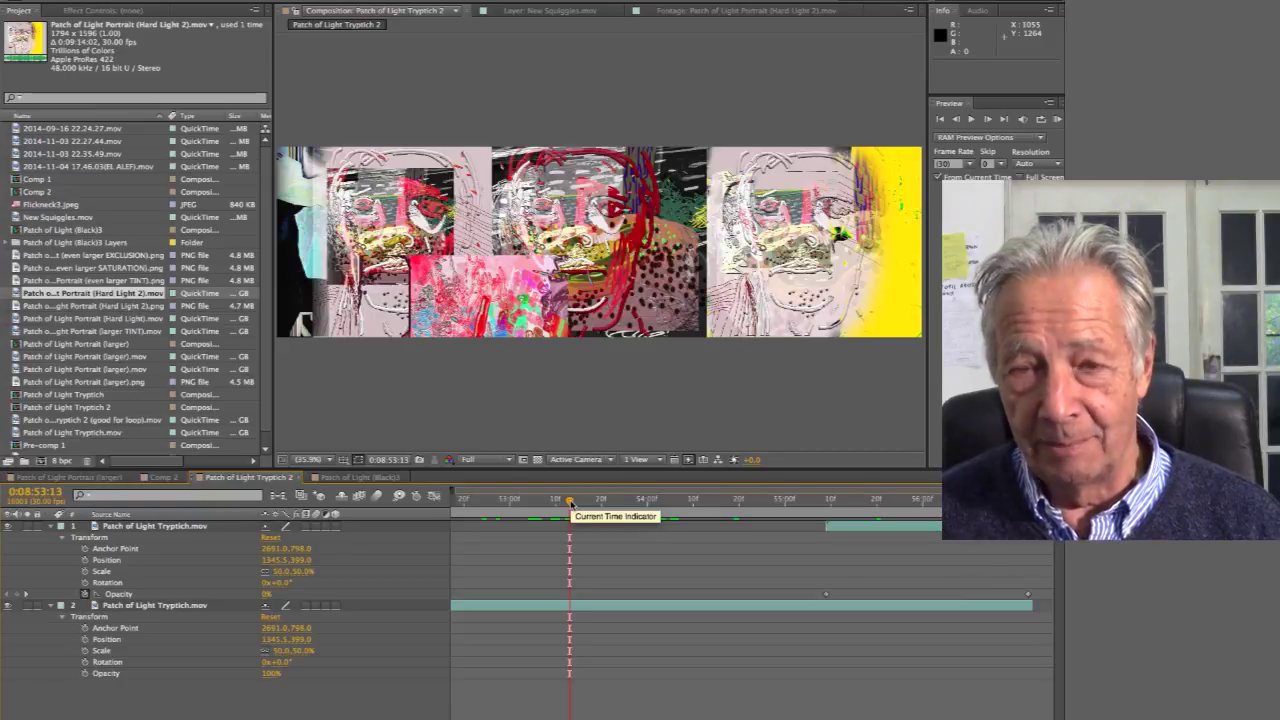
pyautogui.moveTo(570, 502); pyautogui.dragTo(619, 502)
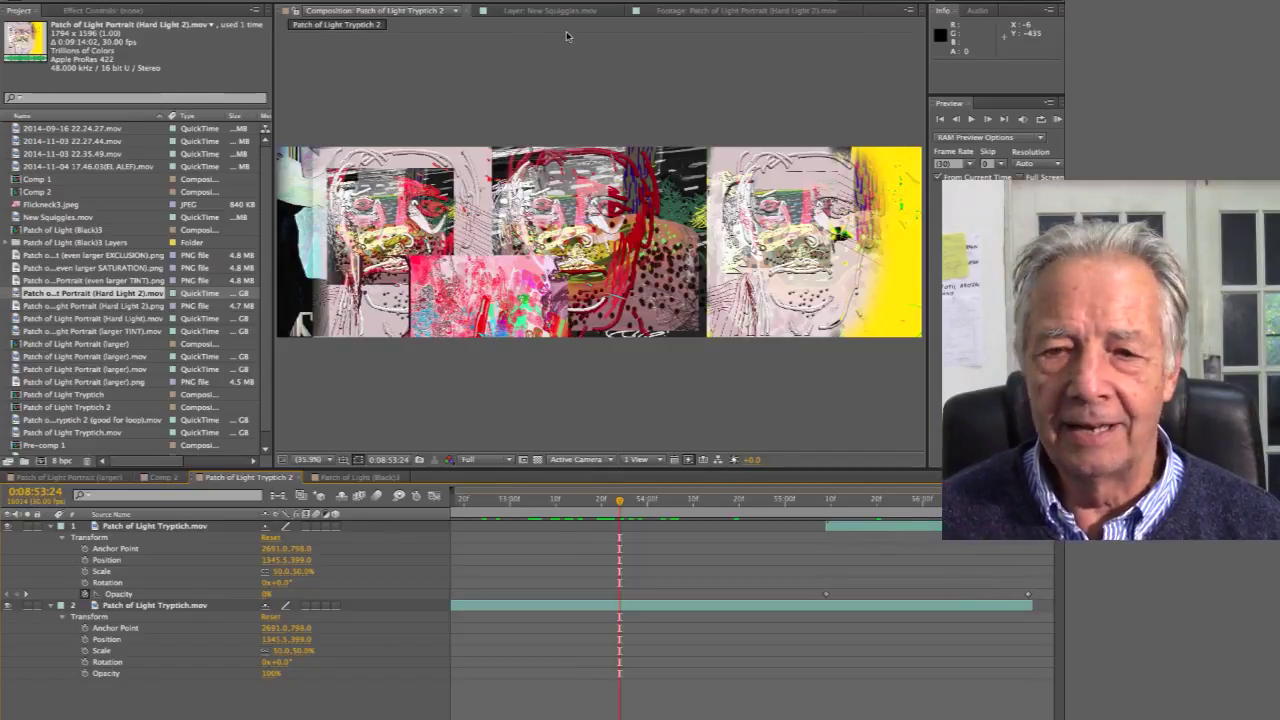
pyautogui.moveTo(583, 500); pyautogui.dragTo(651, 500)
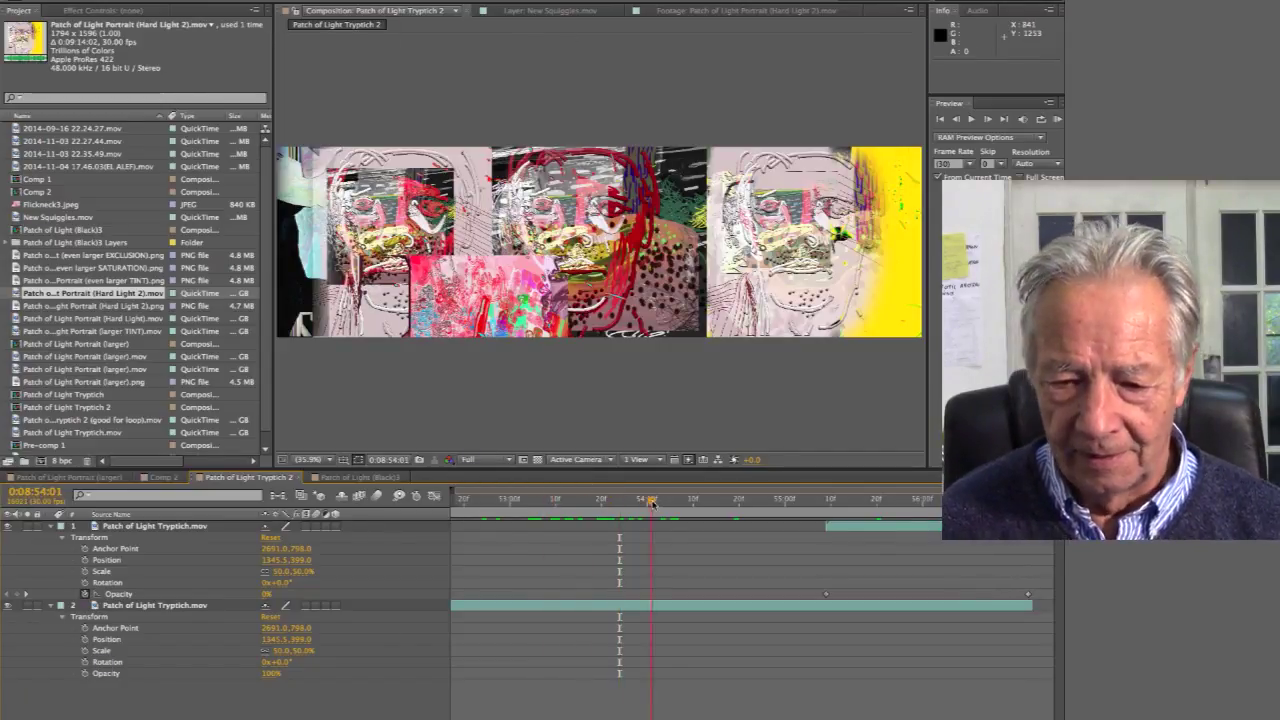
# Glance at Patch of Light (Black)3 and Comp 2, then return to Patch of Light Tryptich 2.
pyautogui.click(353, 478)
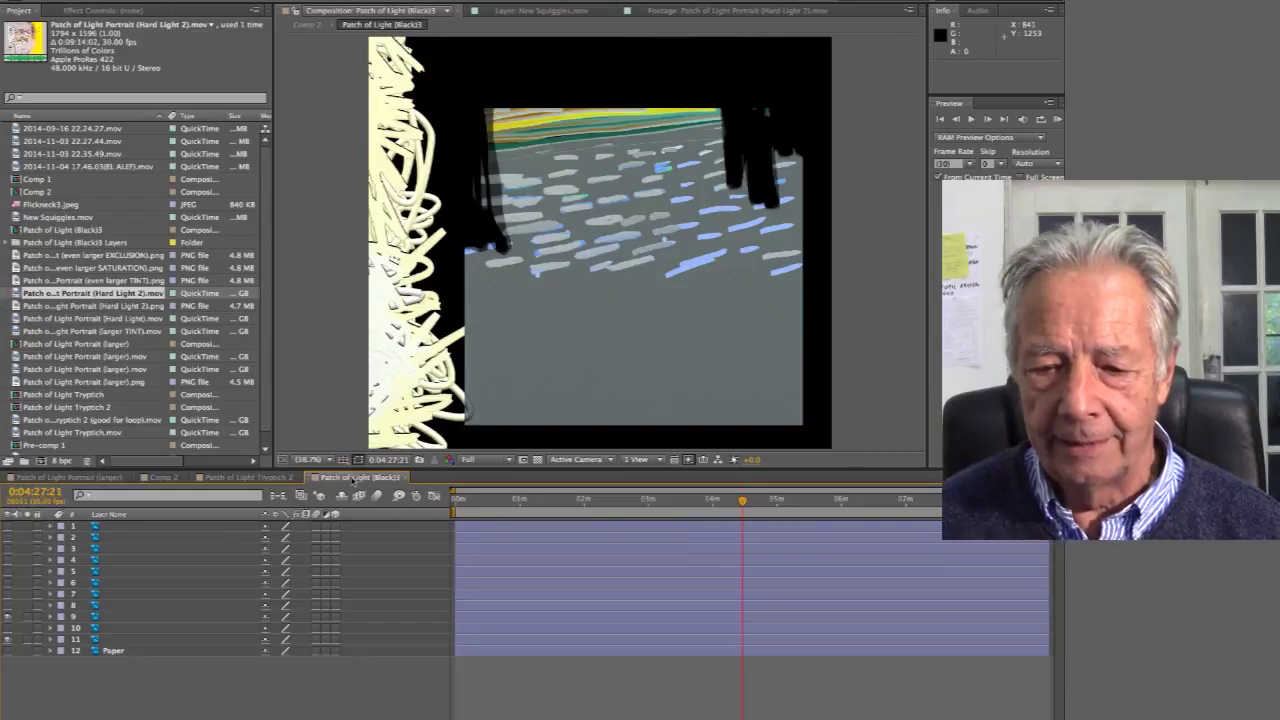
pyautogui.click(168, 478)
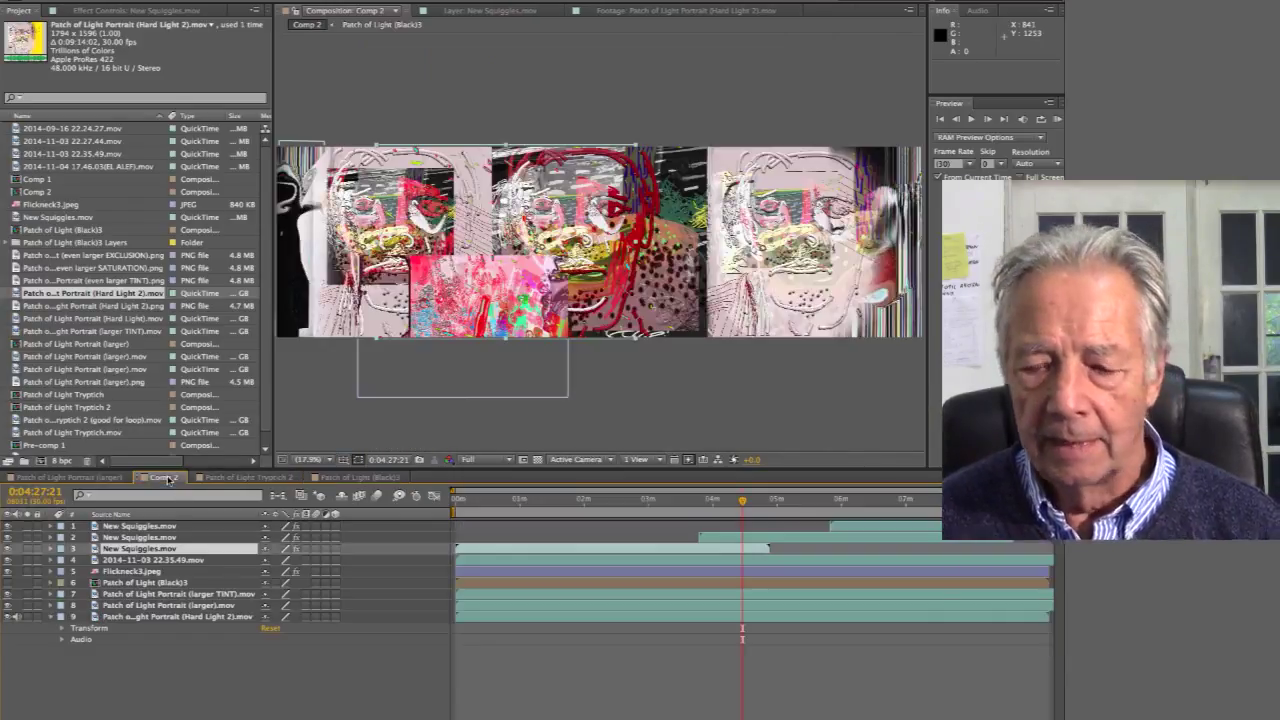
pyautogui.click(261, 480)
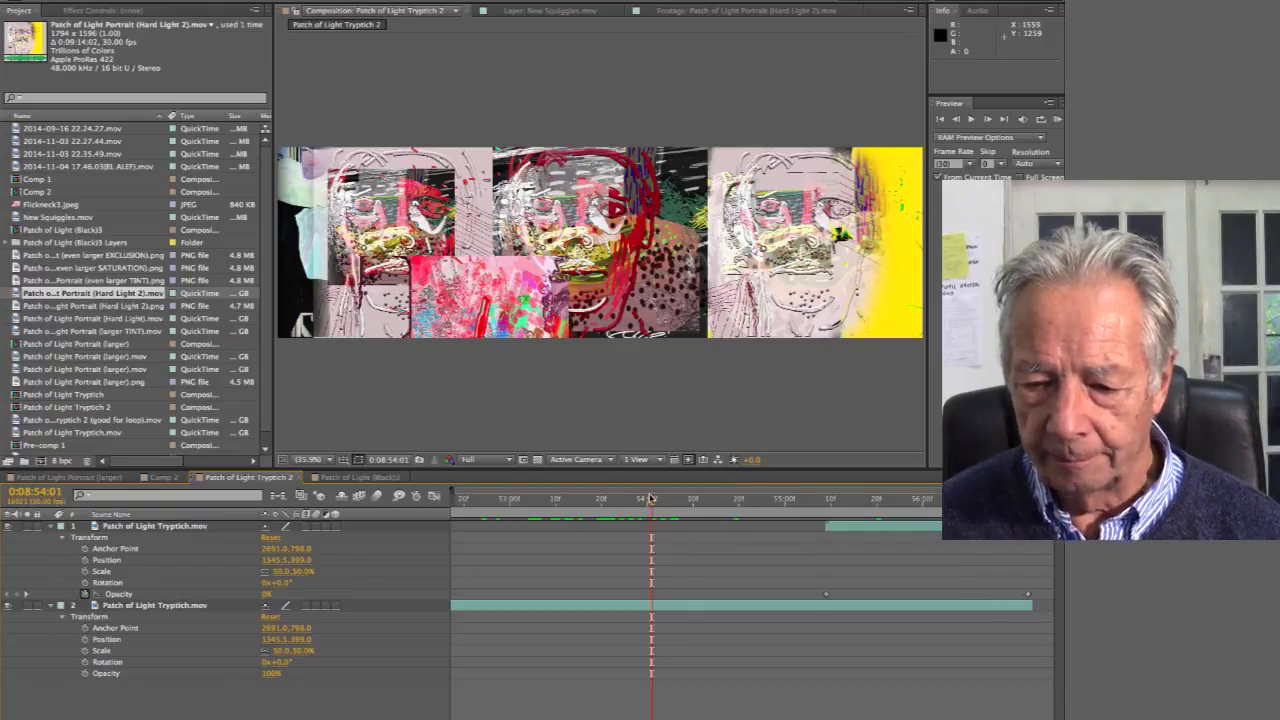
# Scrub to 0:08:54:20, zoom the timeline out twice and jump to the composition's end.
pyautogui.moveTo(651, 498); pyautogui.dragTo(725, 500)
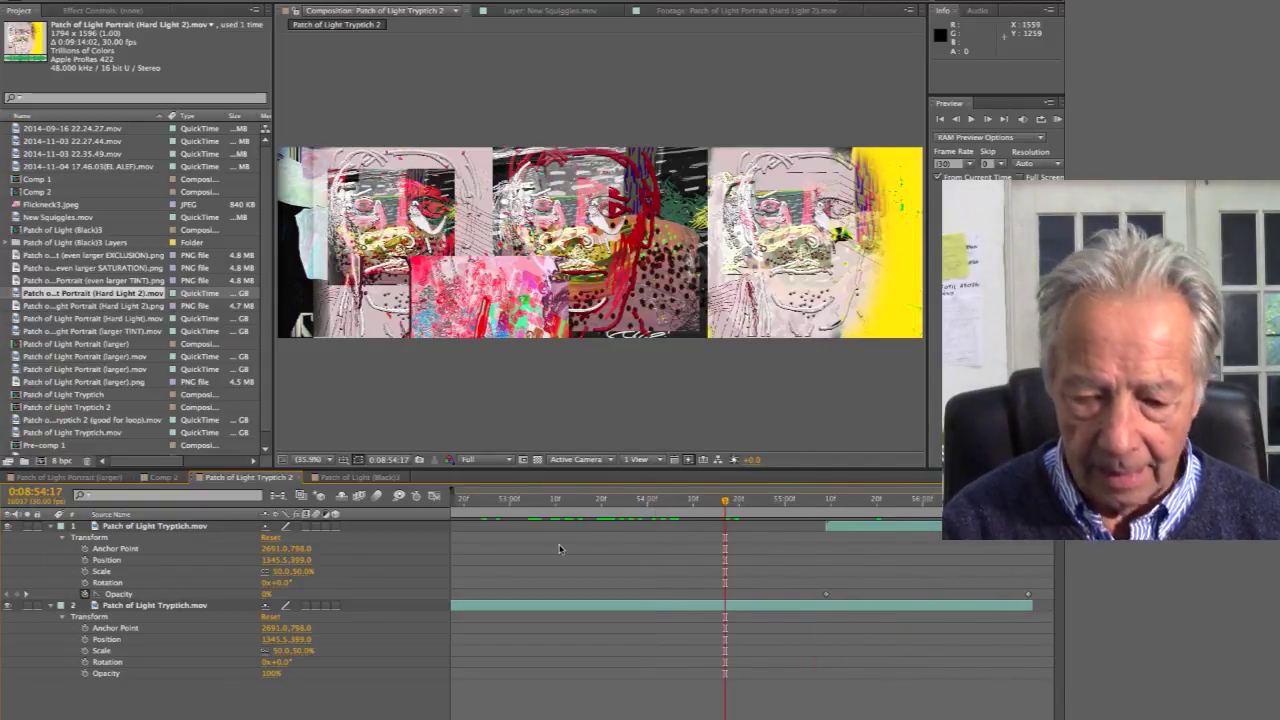
pyautogui.press('-')
pyautogui.press('-')
pyautogui.press('-')
pyautogui.press('-')
pyautogui.press('-')
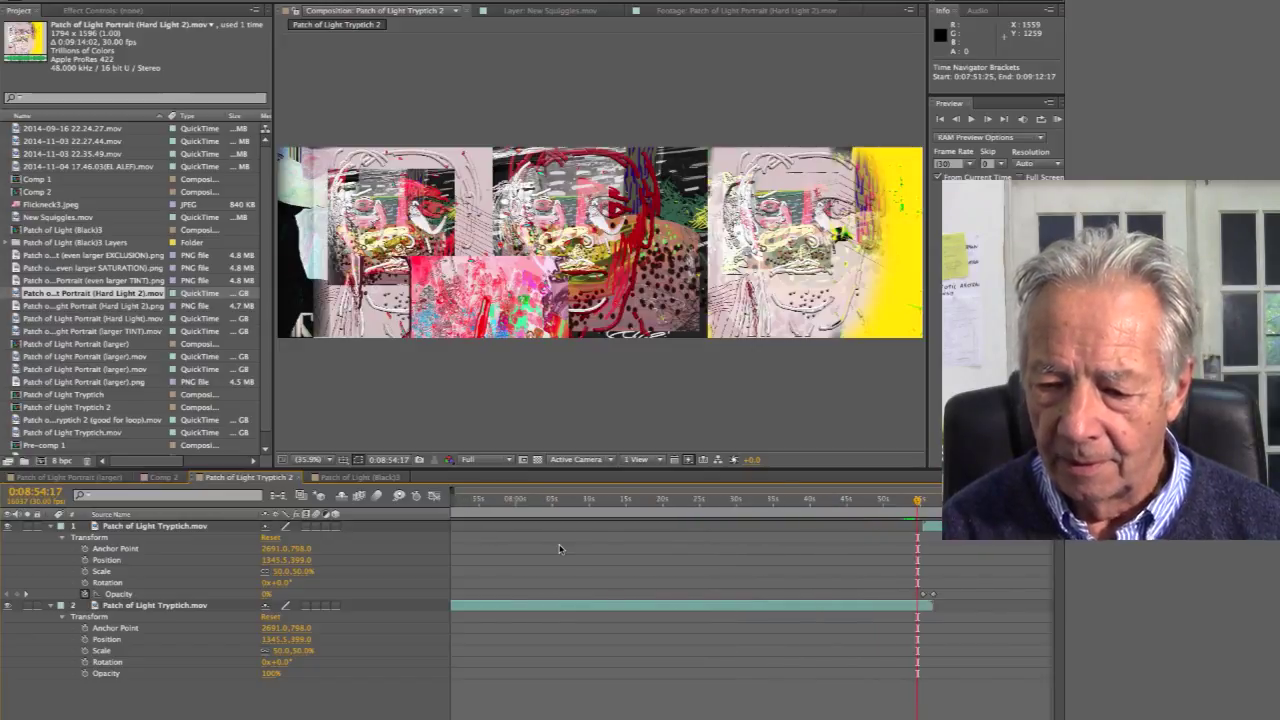
pyautogui.press('-')
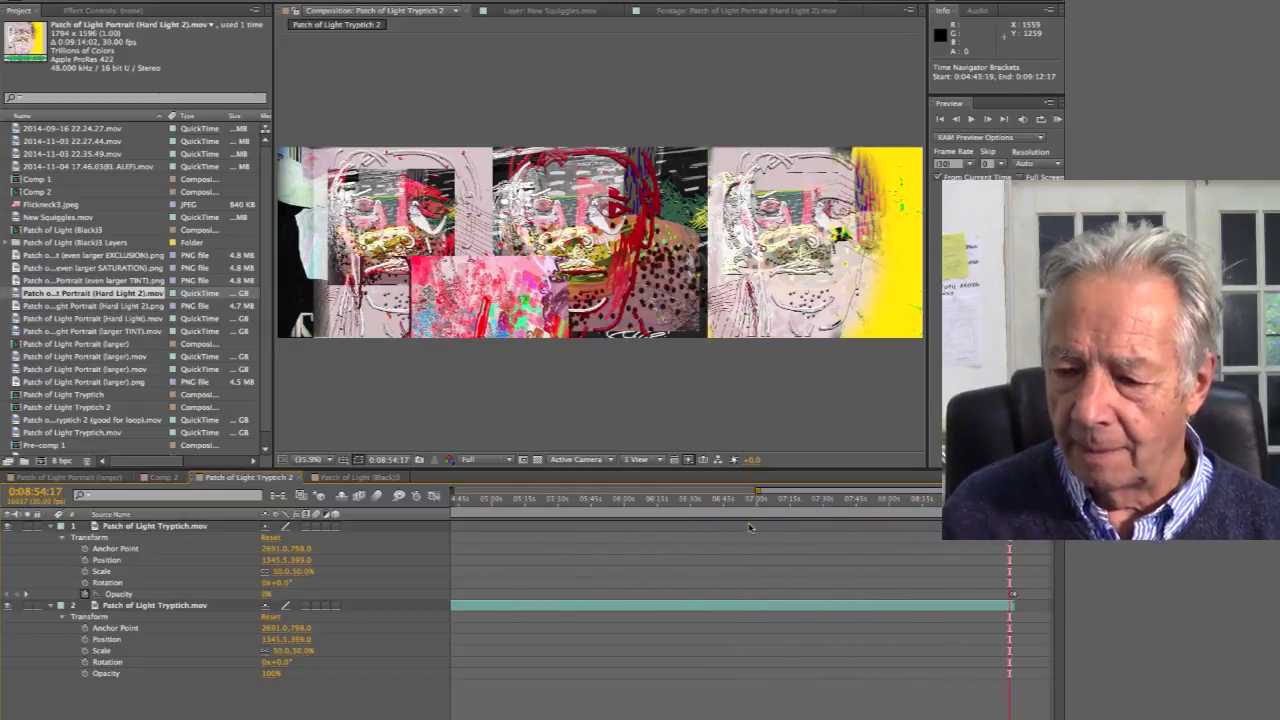
pyautogui.press('End')
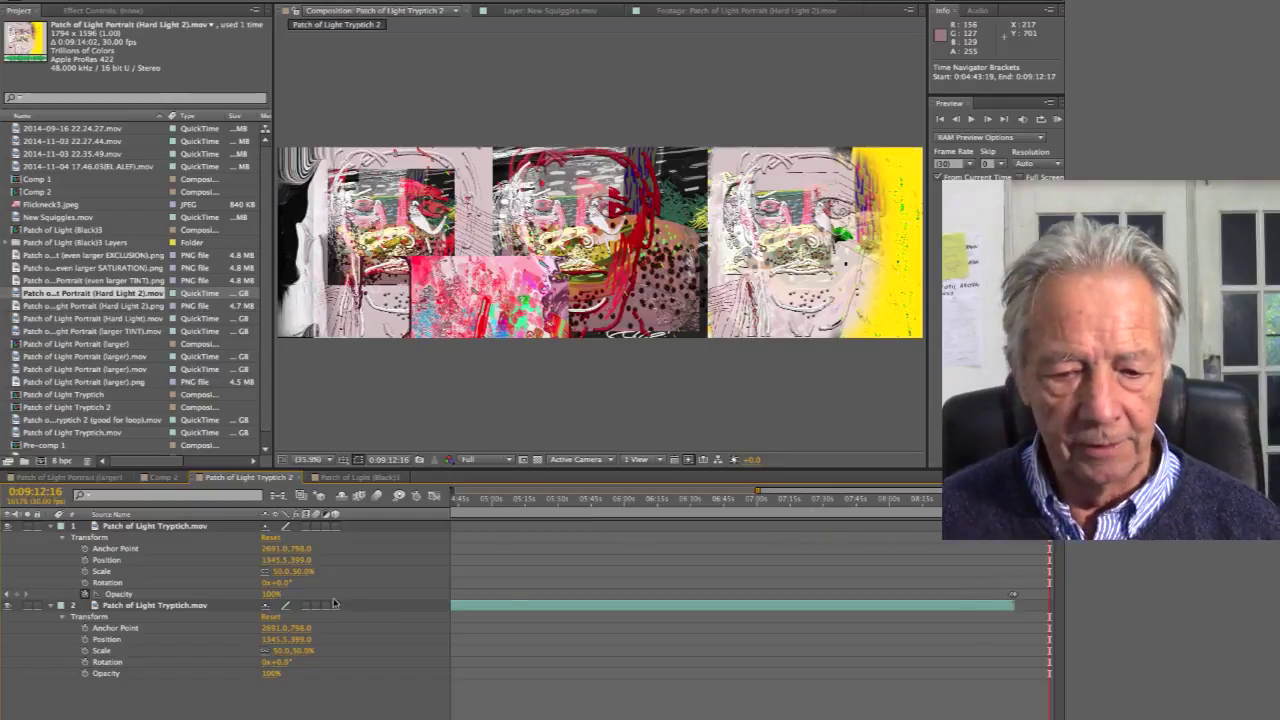
# Collapse the second Patch of Light Tryptich.mov layer's Transform properties and select the top layer.
pyautogui.click(565, 606)
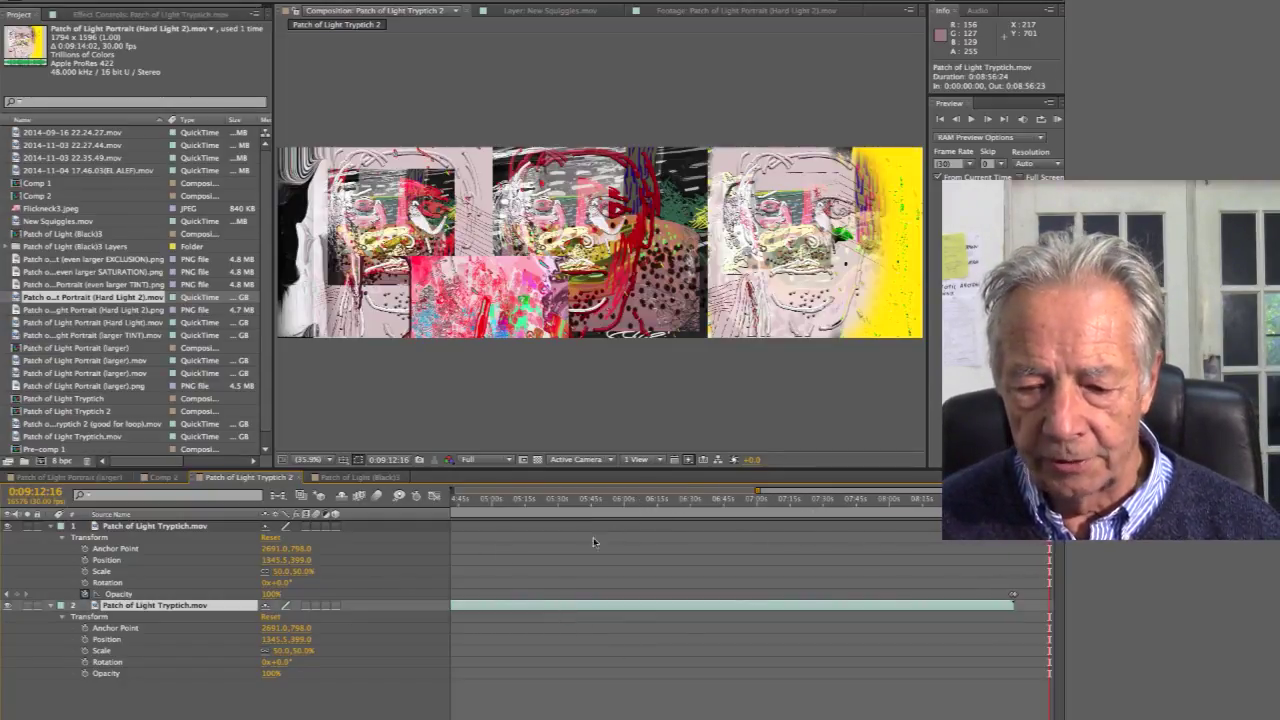
pyautogui.click(51, 606)
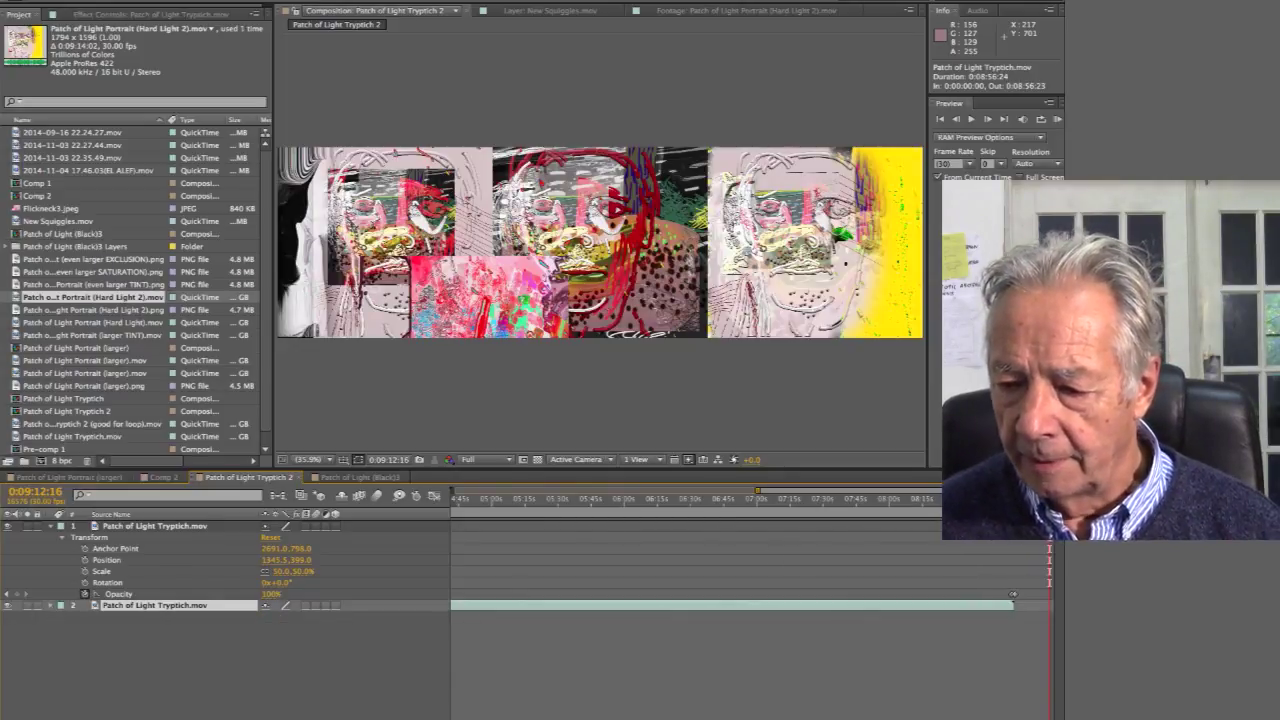
pyautogui.click(155, 526)
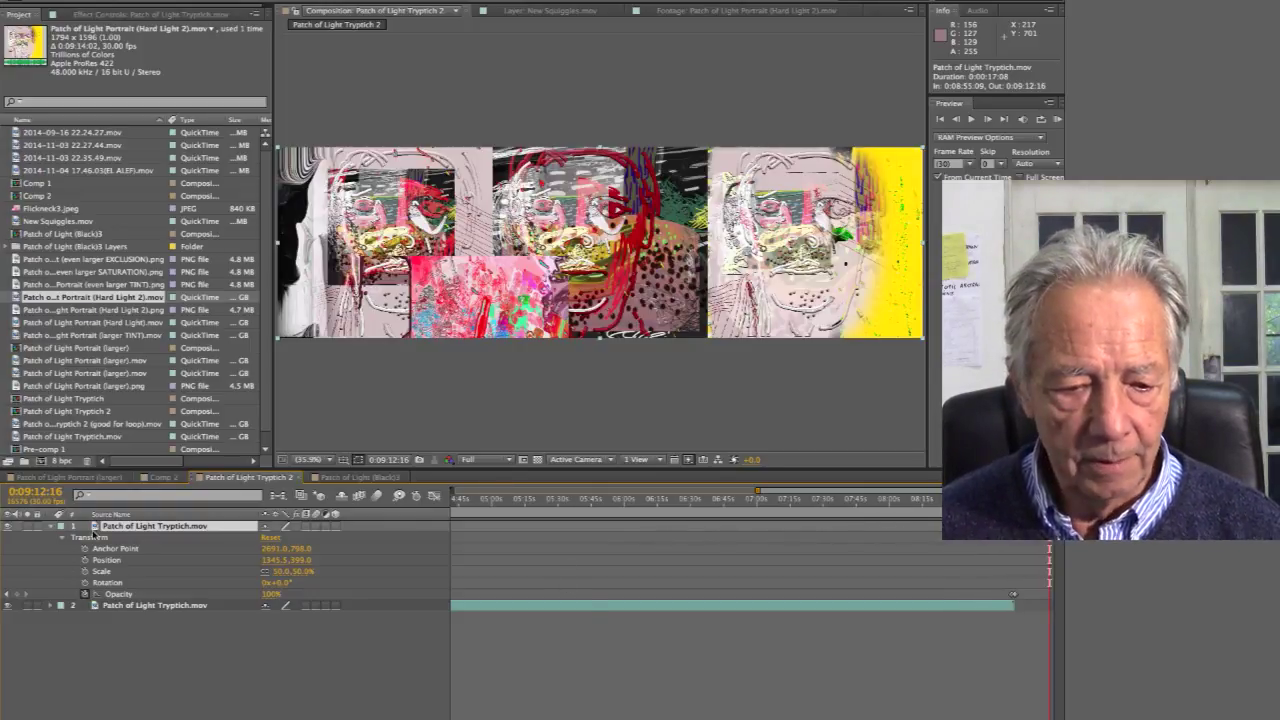
pyautogui.doubleClick(95, 527)
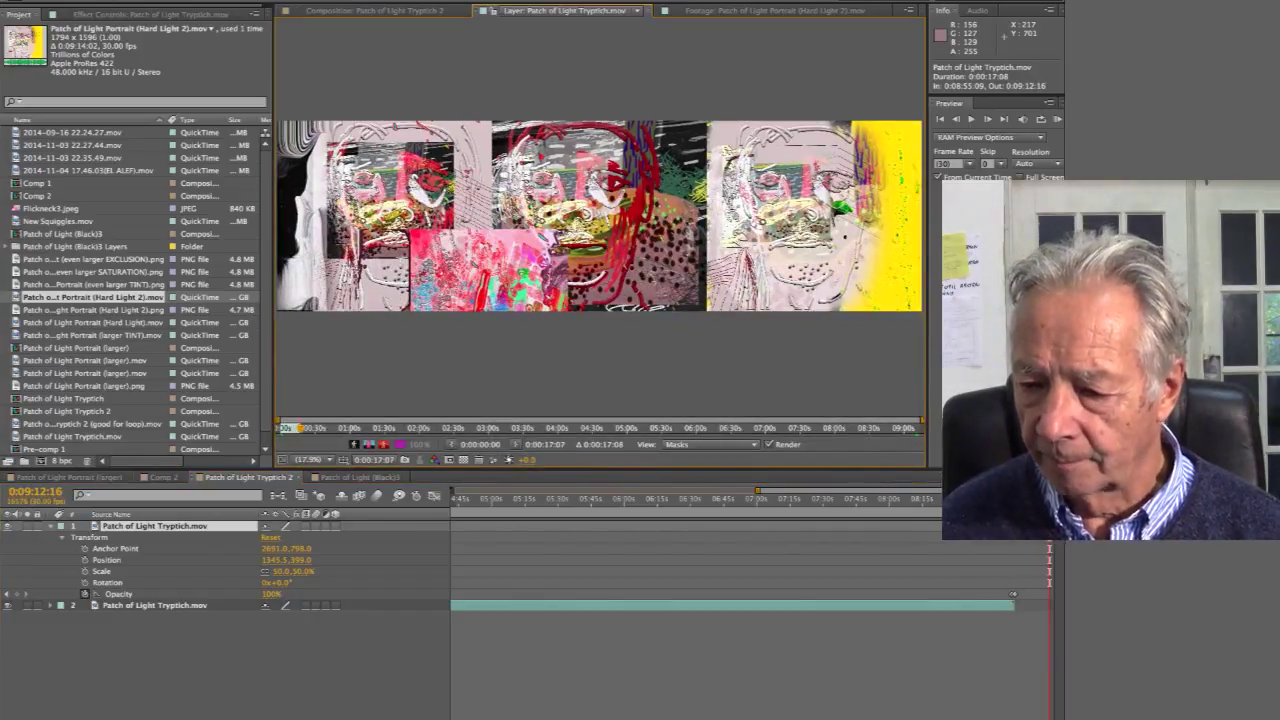
pyautogui.moveTo(1049, 498); pyautogui.dragTo(1037, 498)
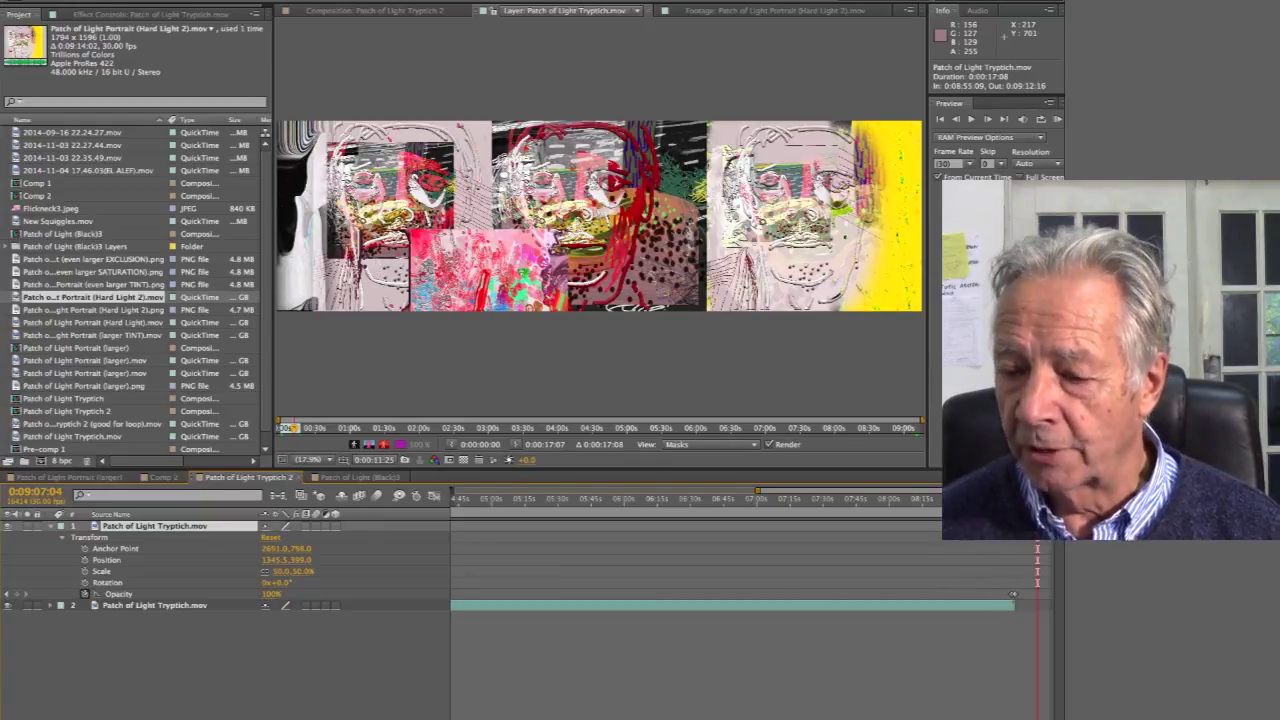
pyautogui.click(708, 500)
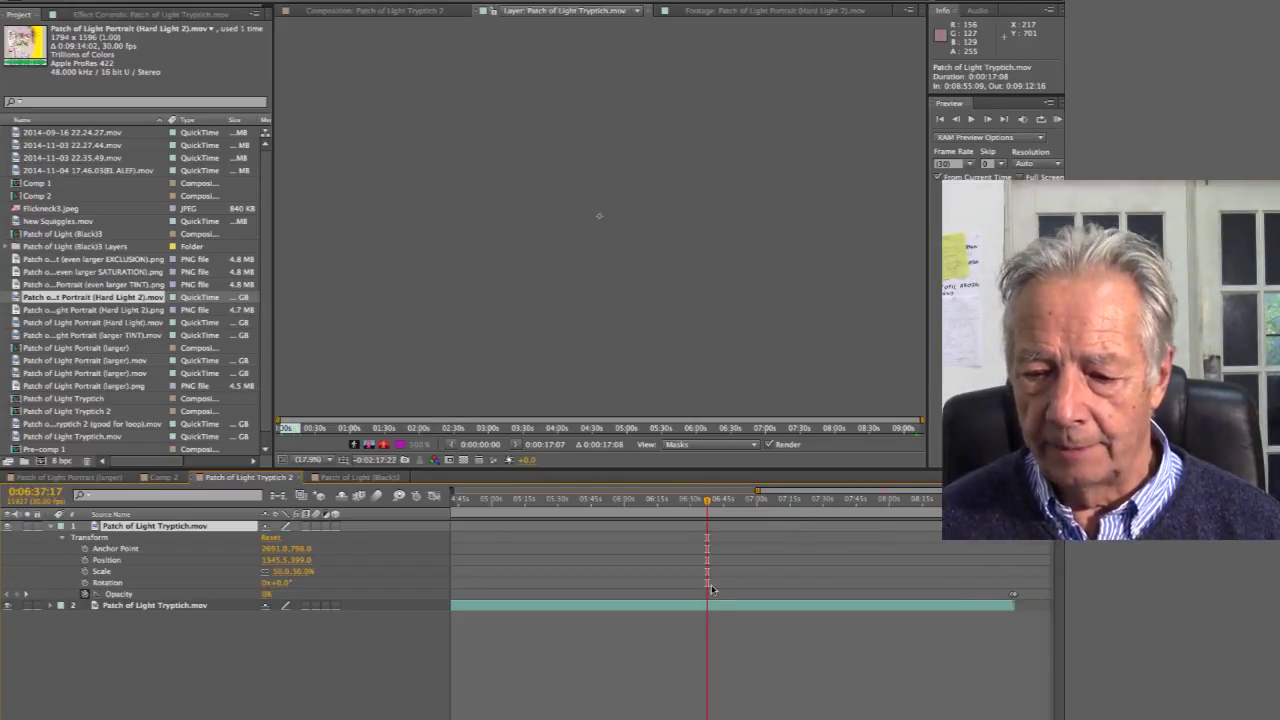
pyautogui.click(689, 608)
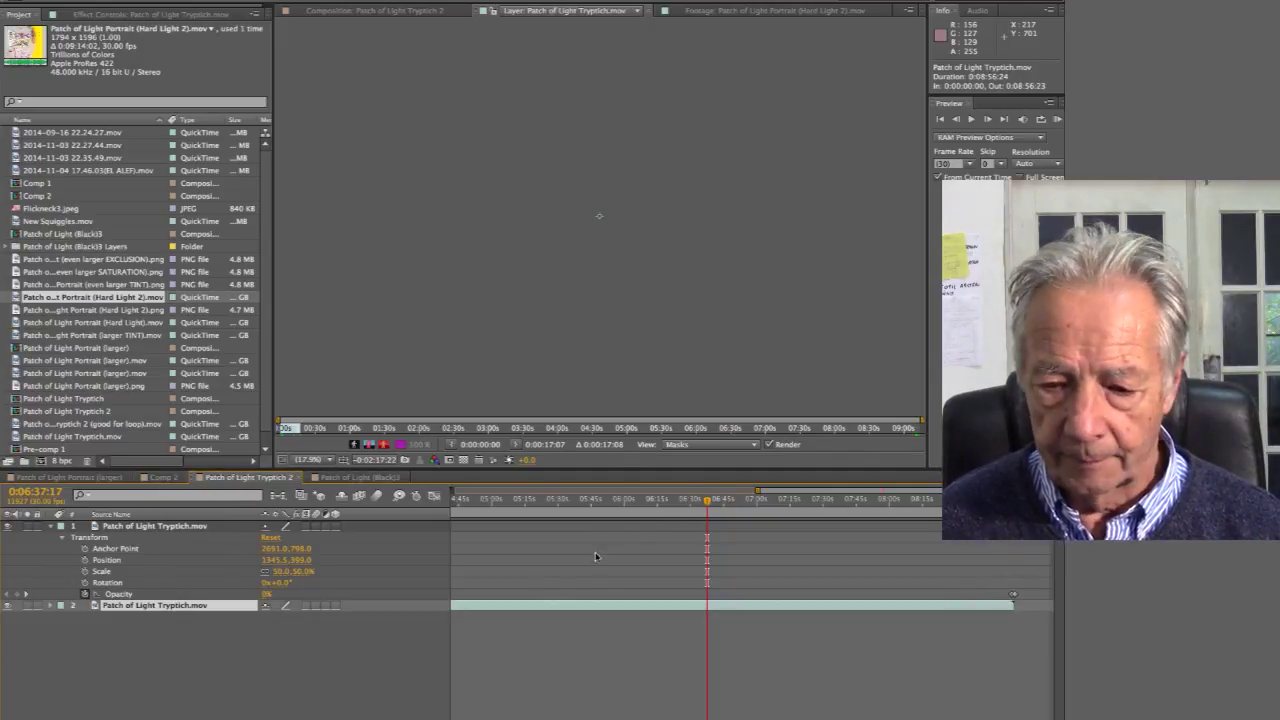
pyautogui.click(674, 500)
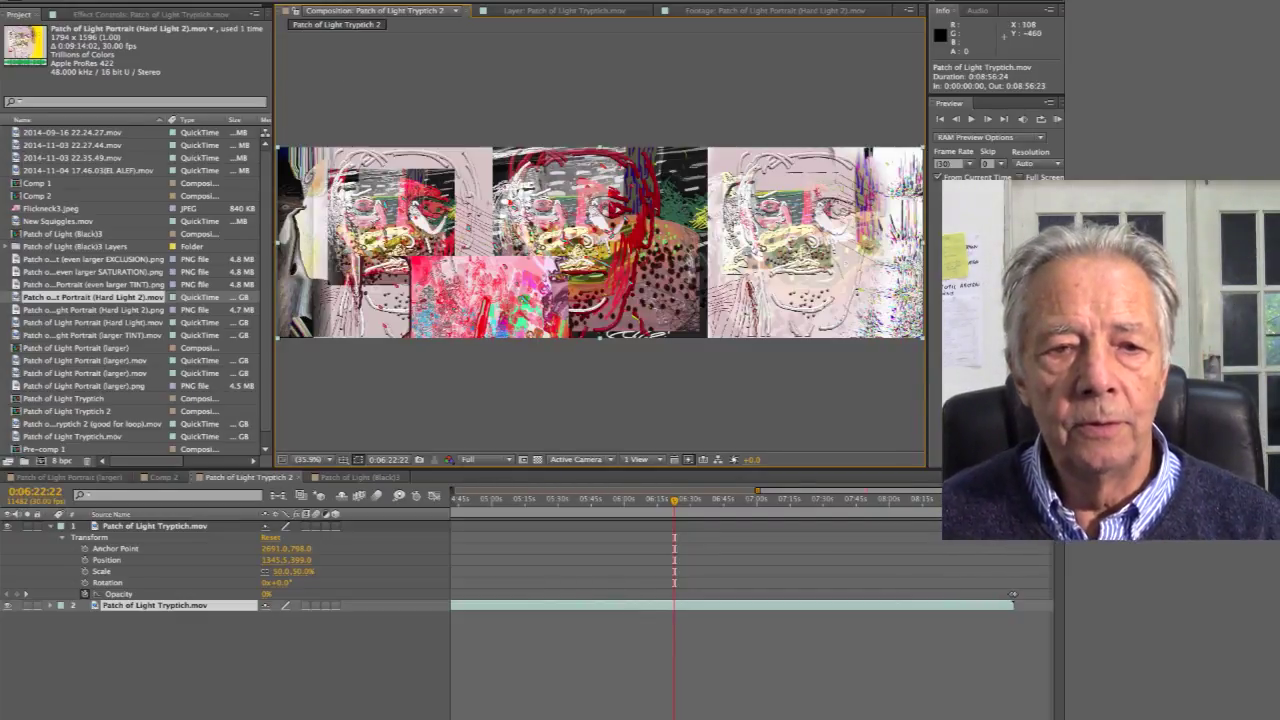
pyautogui.click(245, 0)
pyautogui.moveTo(253, 114)
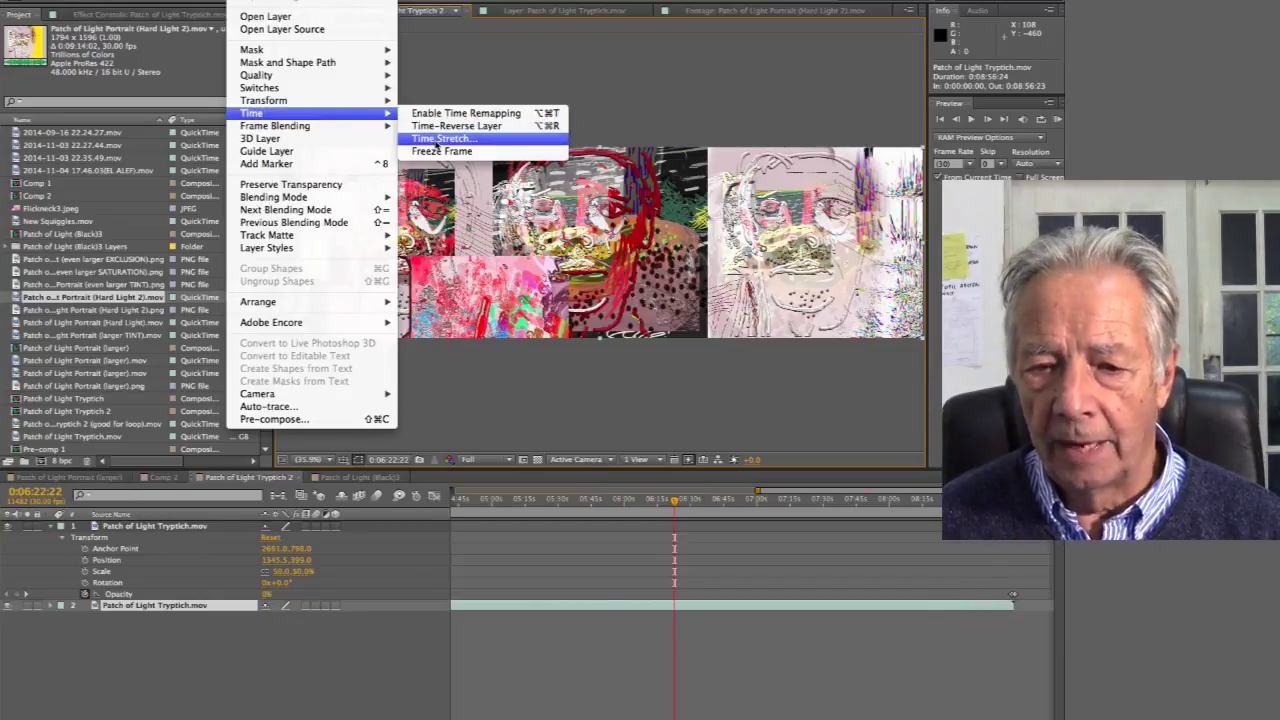
pyautogui.click(434, 46)
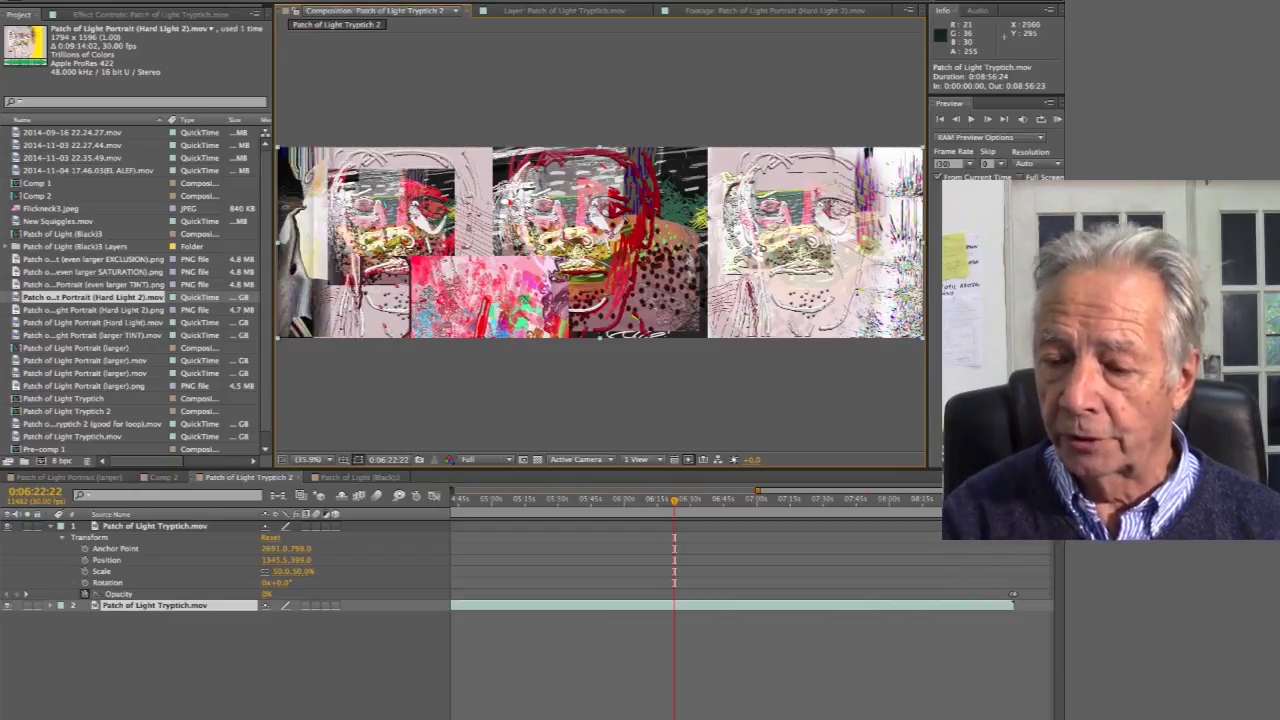
pyautogui.moveTo(1017, 498)
pyautogui.mouseDown()
pyautogui.moveTo(1005, 498)
pyautogui.moveTo(1025, 498)
pyautogui.mouseUp()
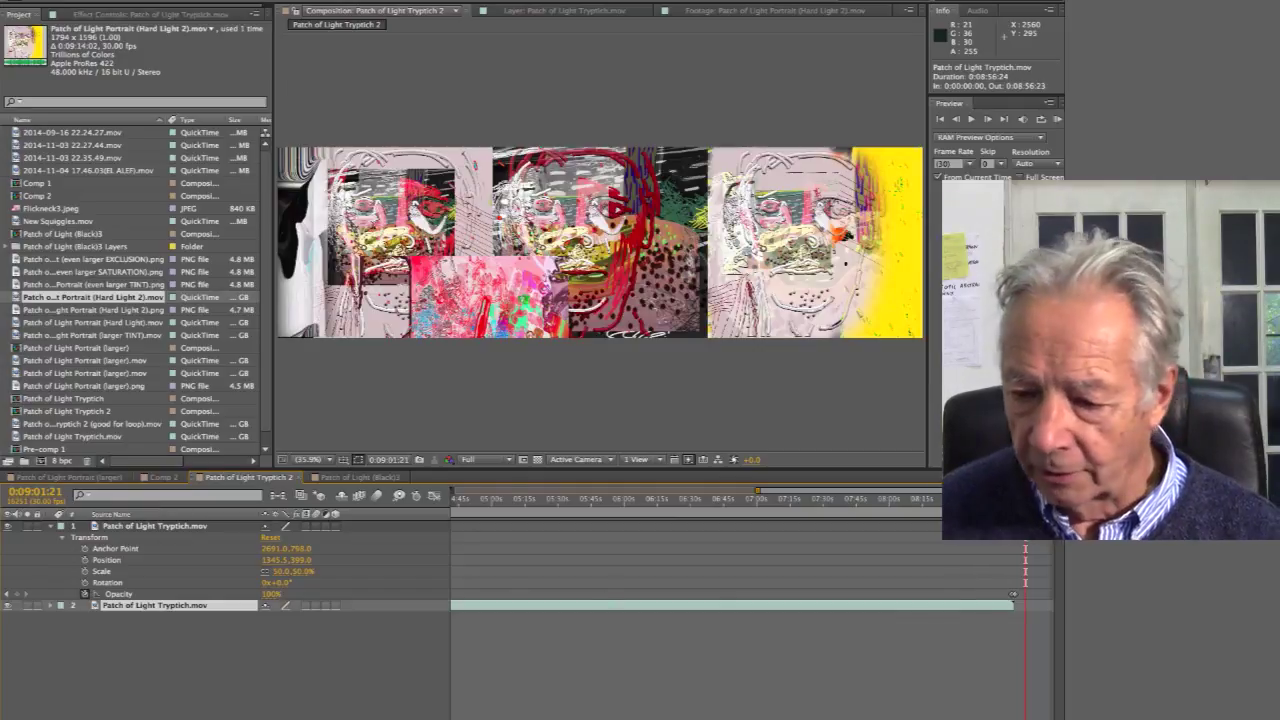
pyautogui.moveTo(1025, 498)
pyautogui.mouseDown()
pyautogui.moveTo(1011, 498)
pyautogui.moveTo(1050, 498)
pyautogui.mouseUp()
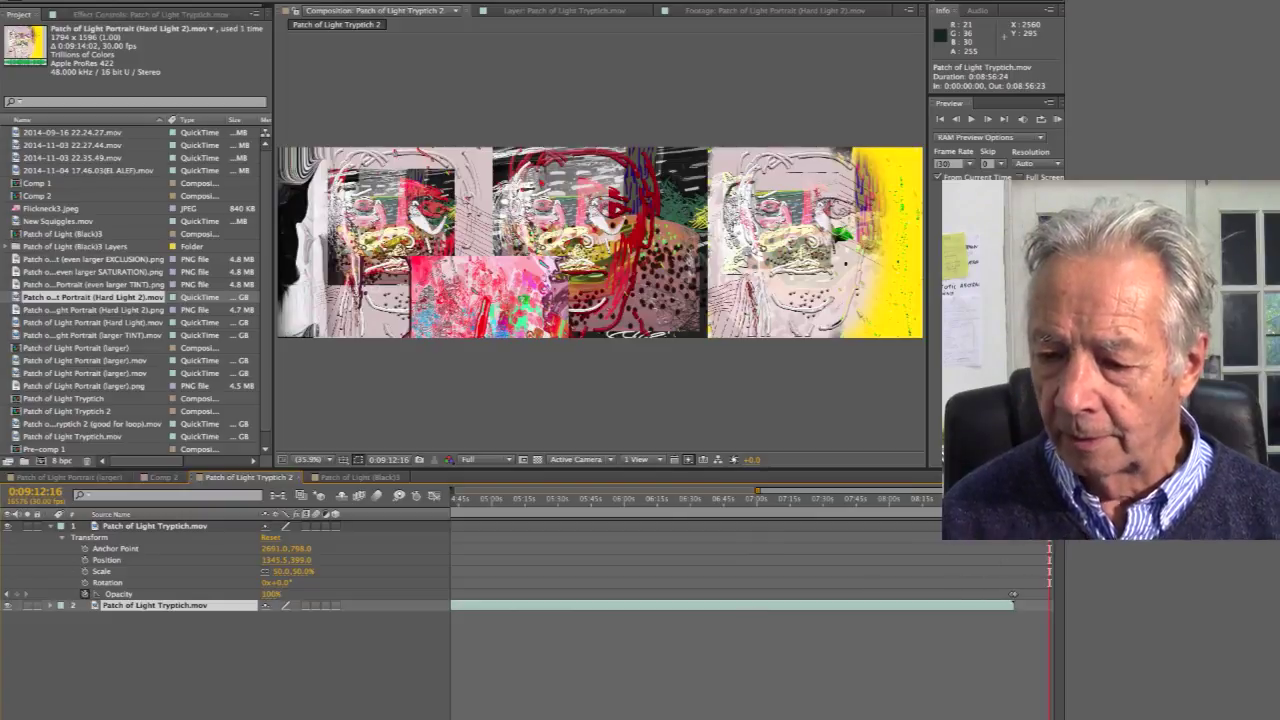
pyautogui.press('Home')
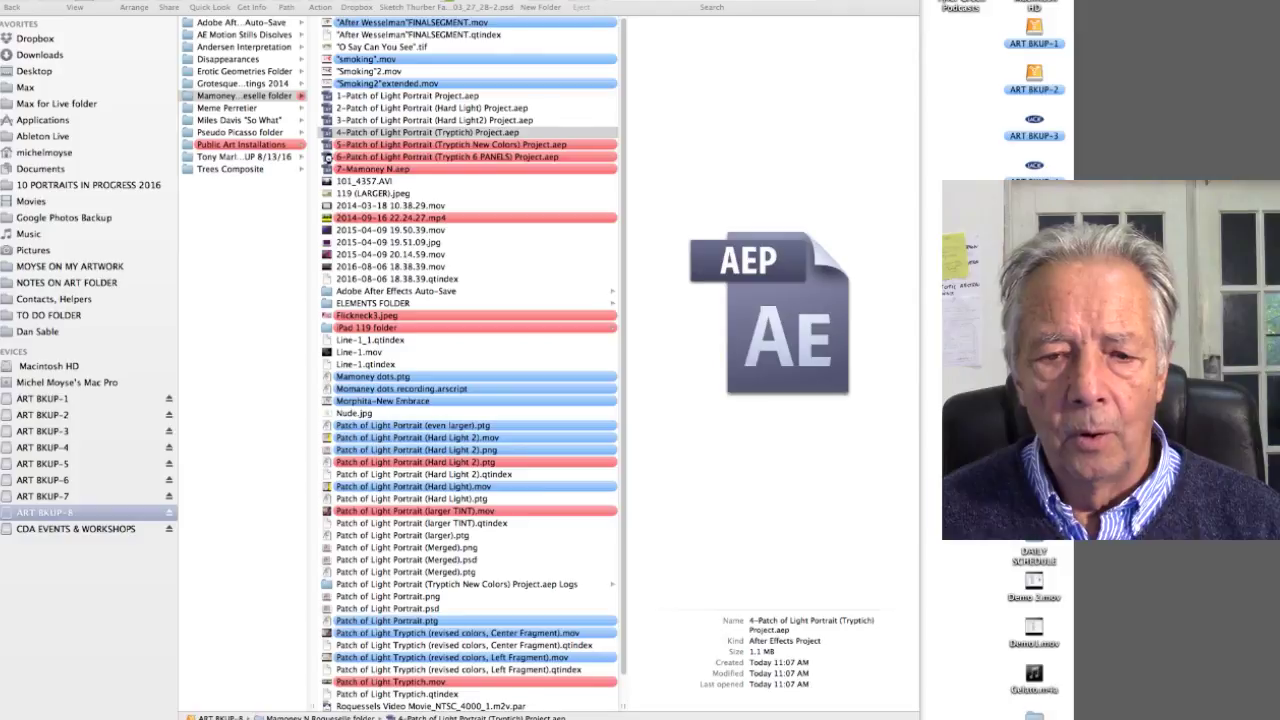
# Select 6-Patch of Light Portrait (Tryptich 6 PANELS) Project.aep in Finder and open it.
pyautogui.moveTo(327, 157); pyautogui.dragTo(331, 160)
pyautogui.doubleClick(331, 160)
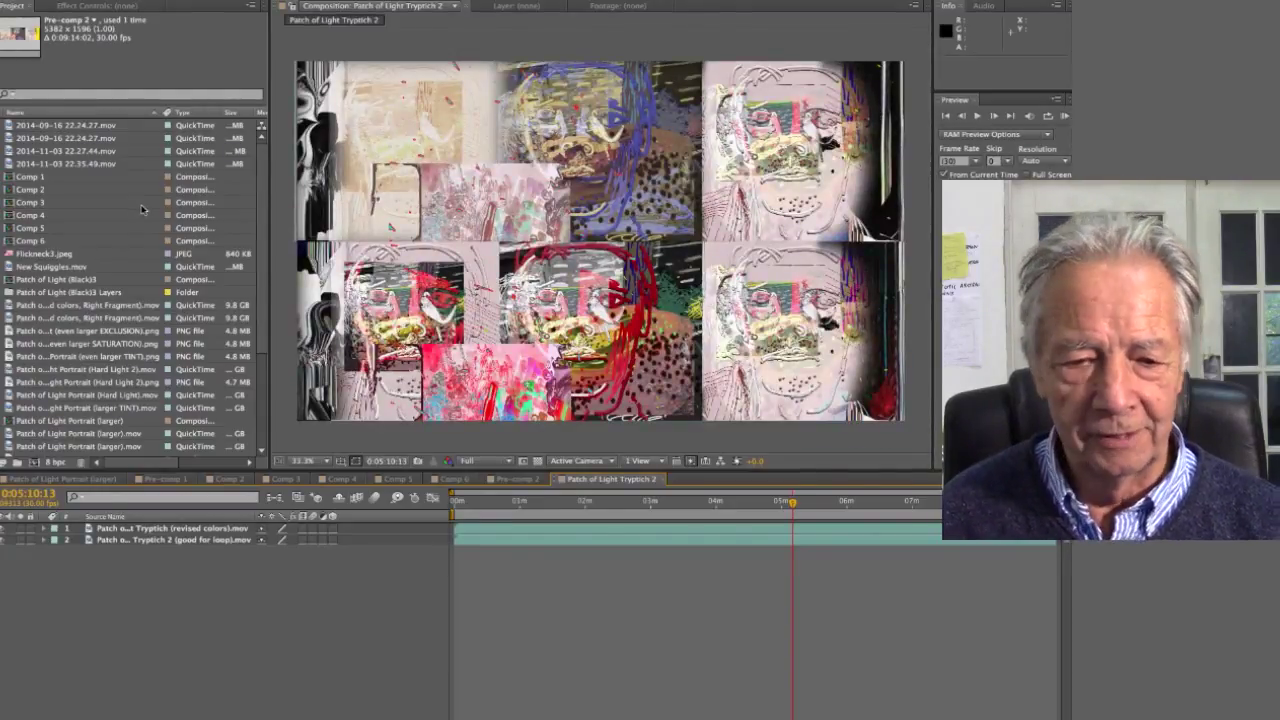
# Rewind to 0:00:00:00 and show the Patch of Light Portrait (larger) composition.
pyautogui.click(555, 501)
pyautogui.moveTo(555, 501); pyautogui.dragTo(304, 529)
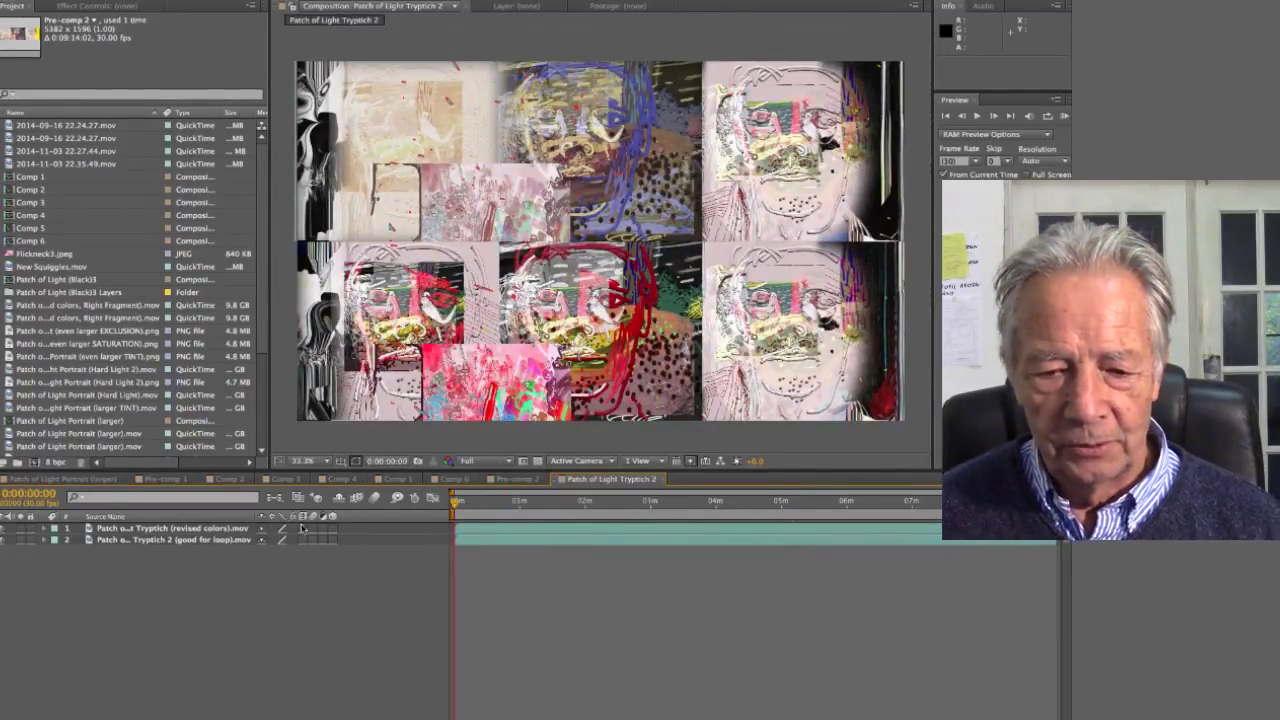
pyautogui.click(70, 479)
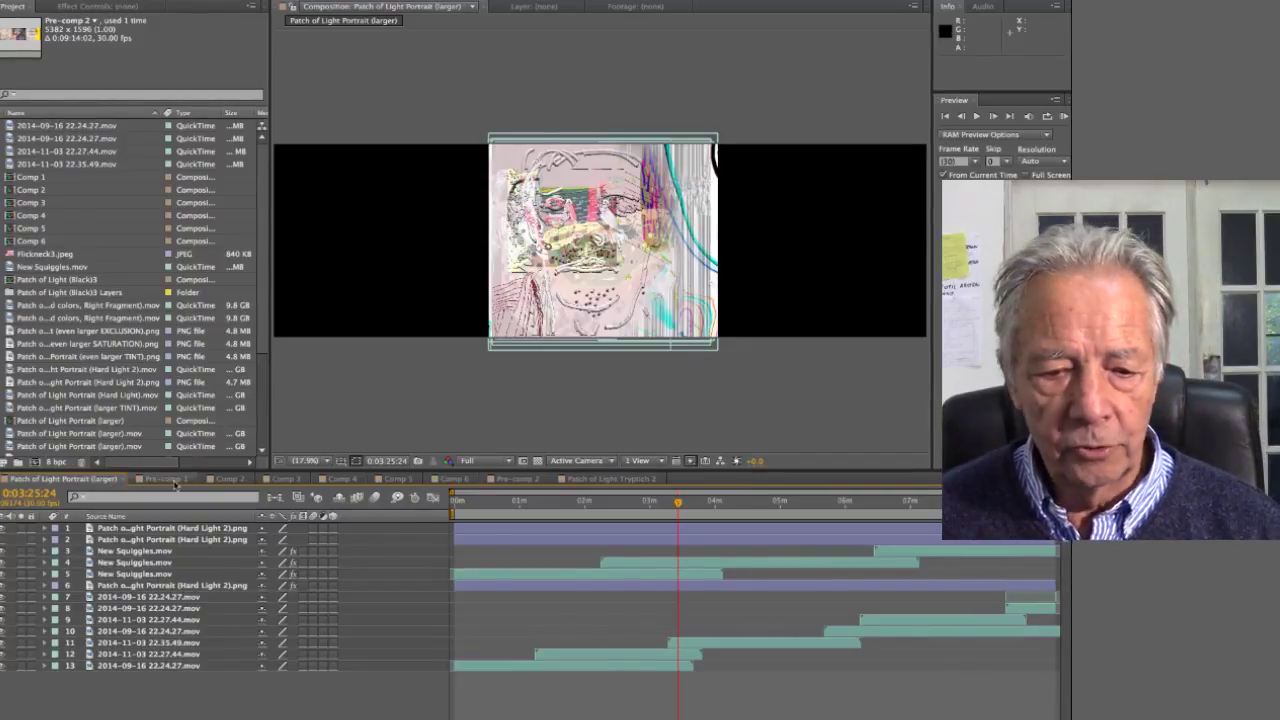
# Step through Pre-comp 1 and Comp 2 to Comp 6, ending on Pre-comp 2.
pyautogui.click(166, 479)
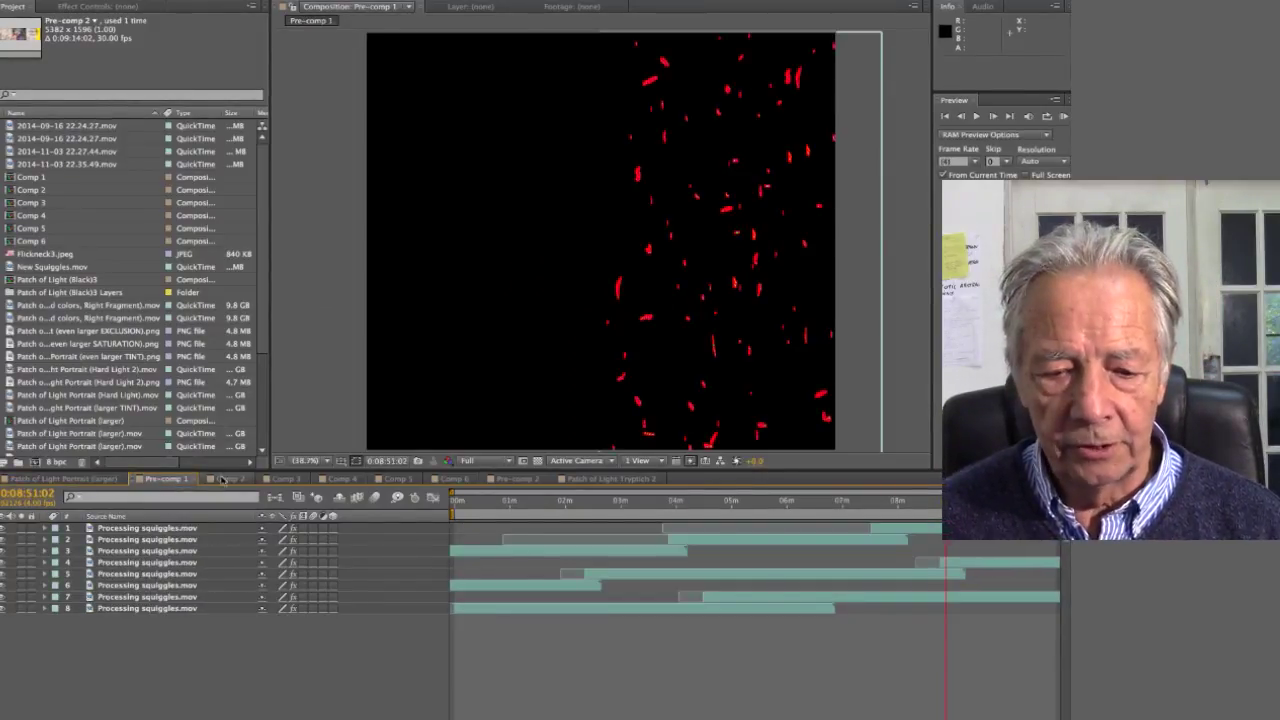
pyautogui.click(228, 479)
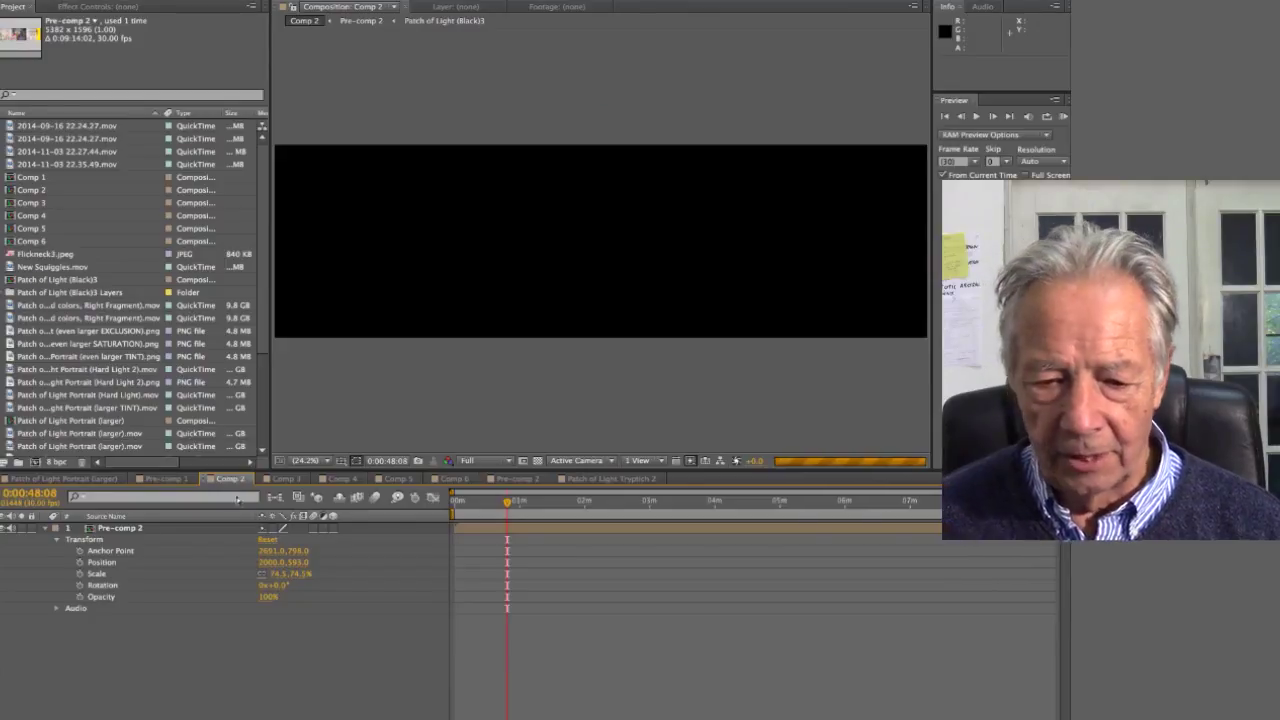
pyautogui.click(287, 479)
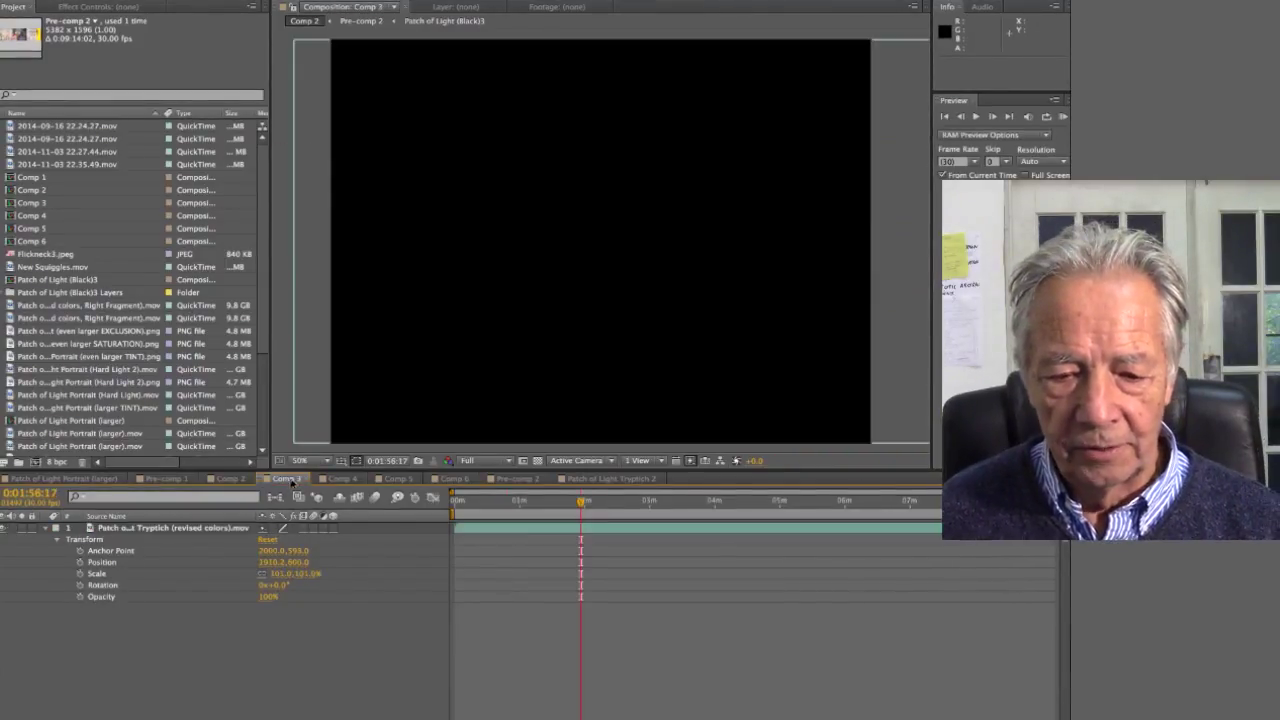
pyautogui.click(340, 479)
pyautogui.click(397, 479)
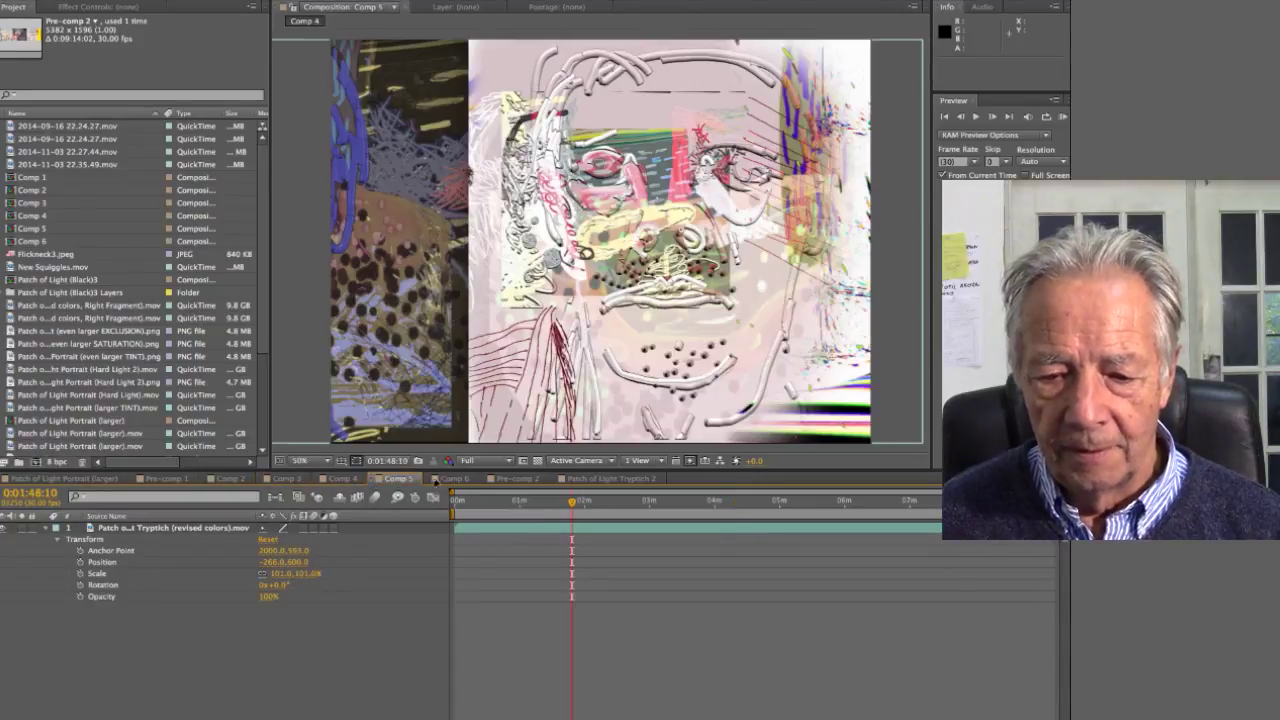
pyautogui.click(454, 479)
pyautogui.click(503, 479)
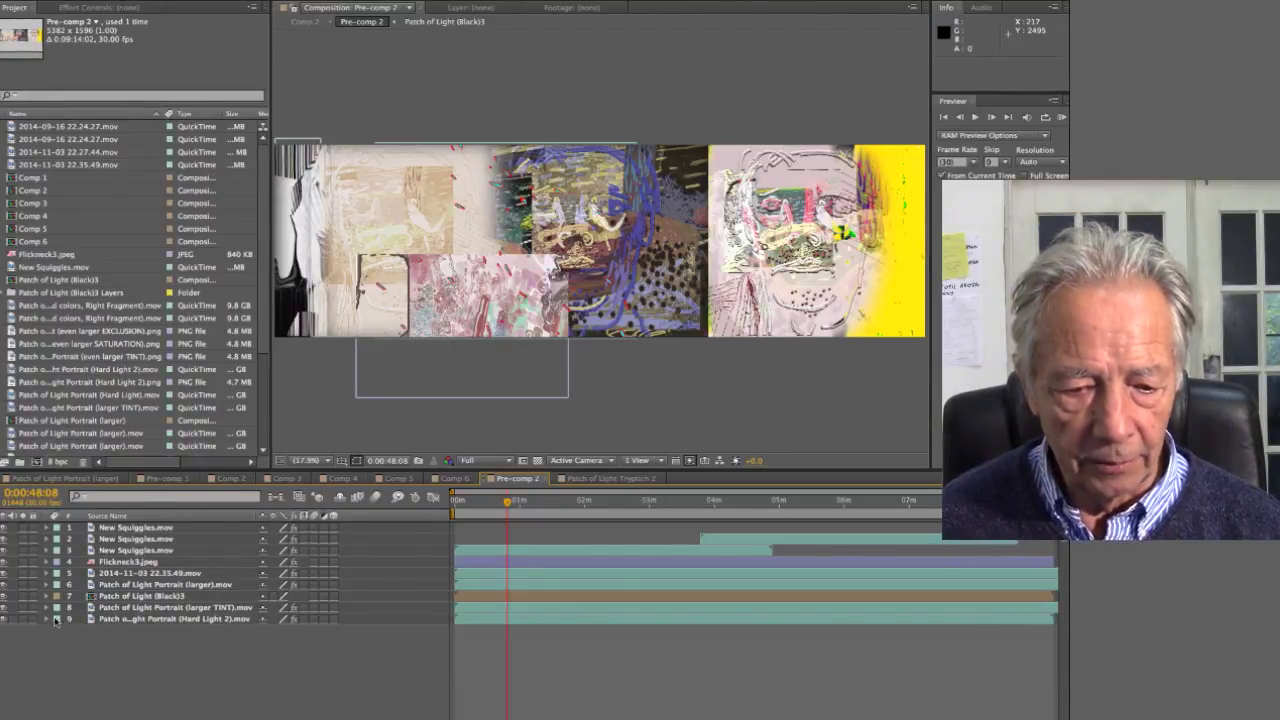
pyautogui.click(4, 608)
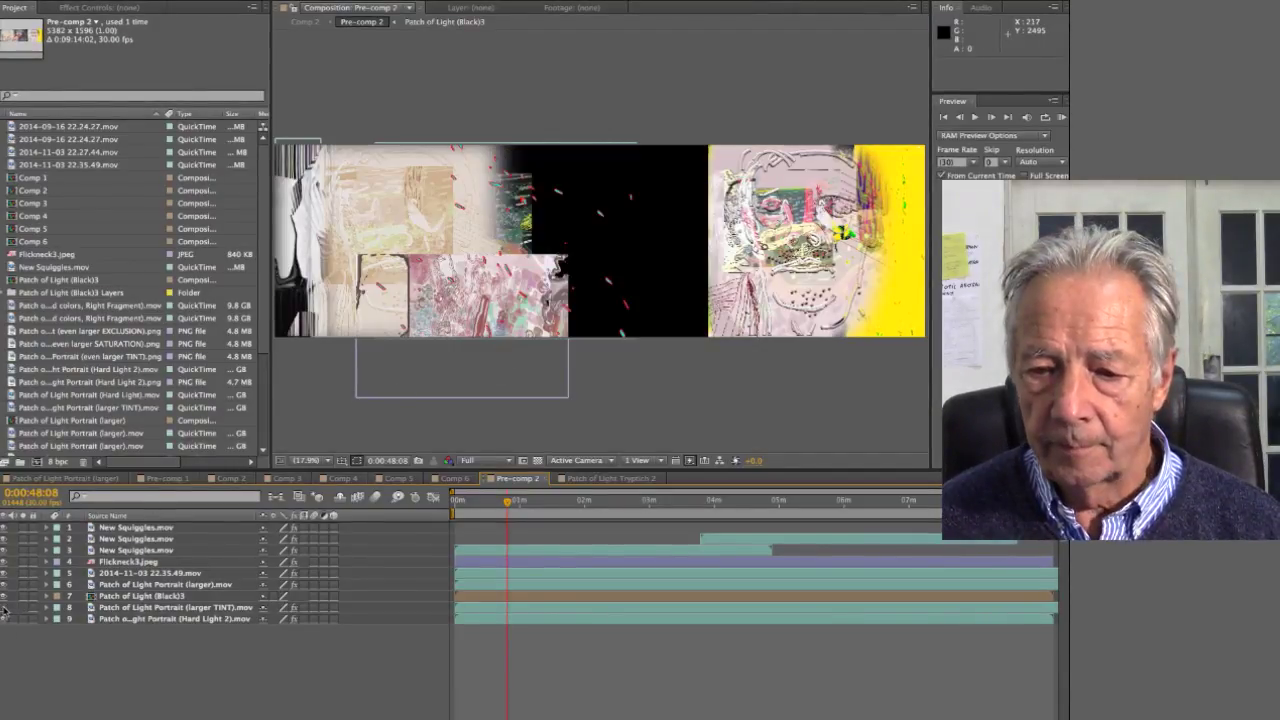
pyautogui.click(4, 608)
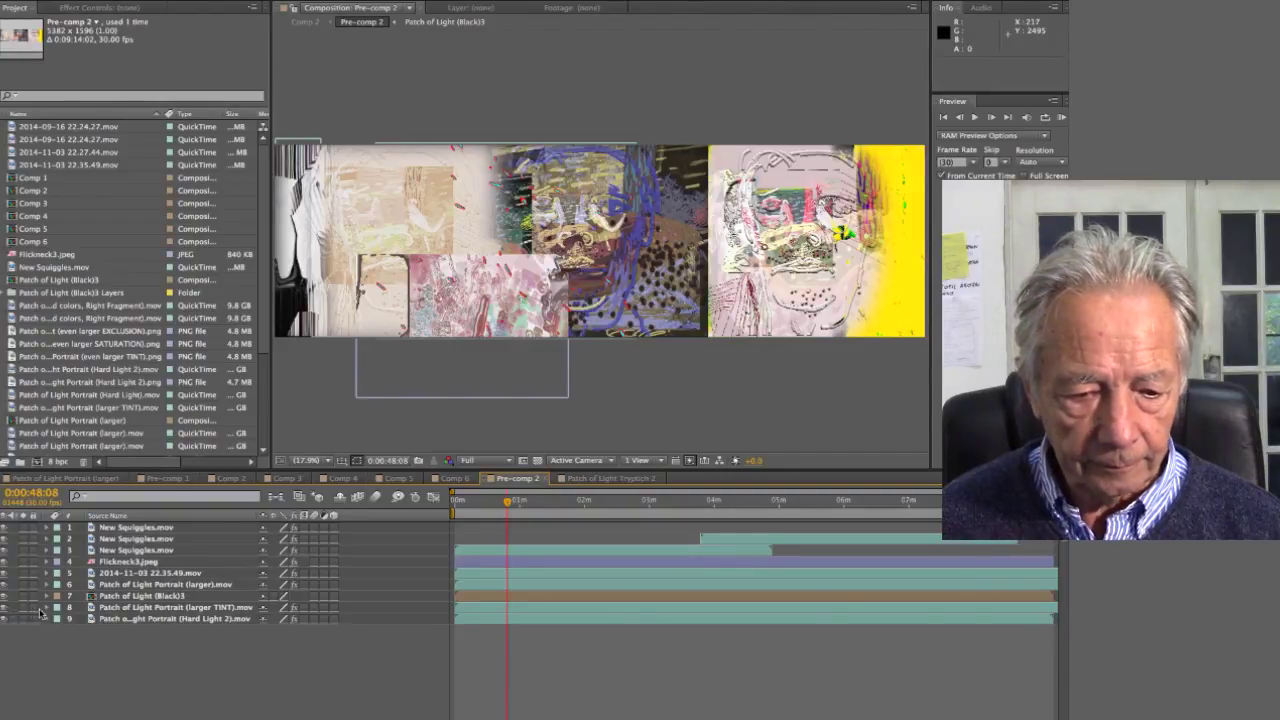
pyautogui.click(46, 608)
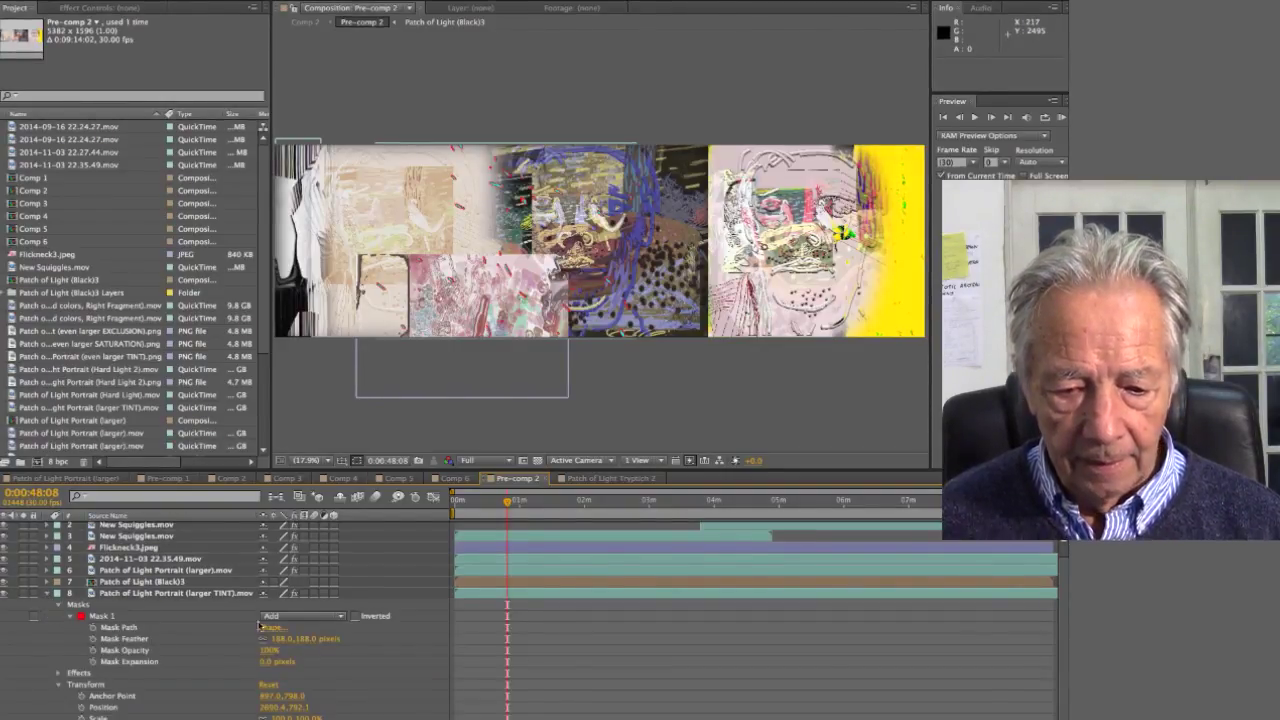
pyautogui.click(58, 674)
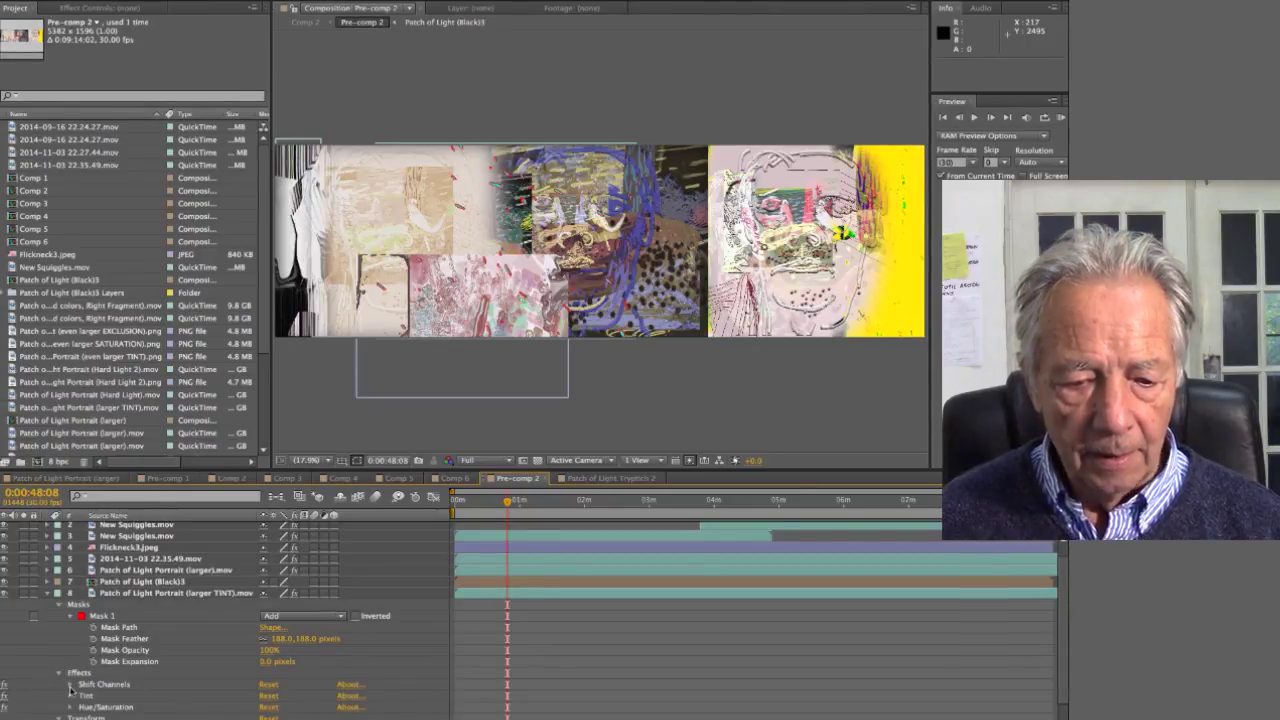
pyautogui.doubleClick(116, 594)
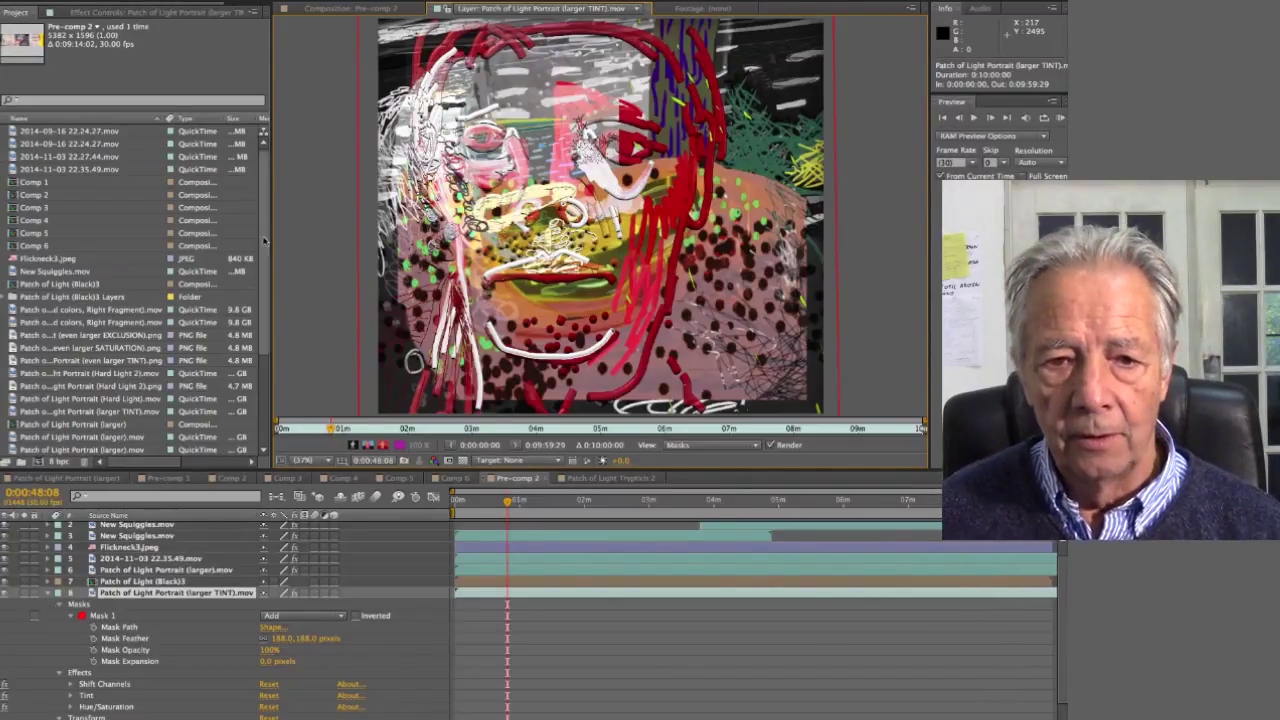
pyautogui.click(348, 9)
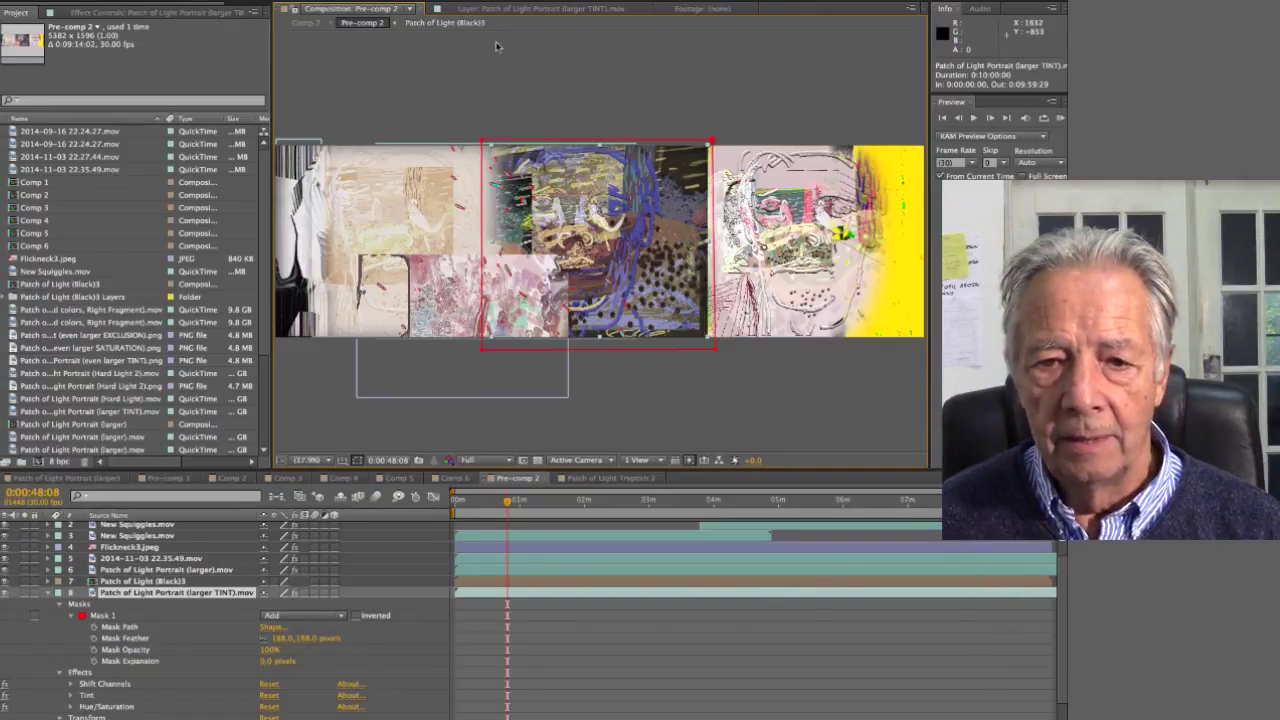
pyautogui.click(492, 9)
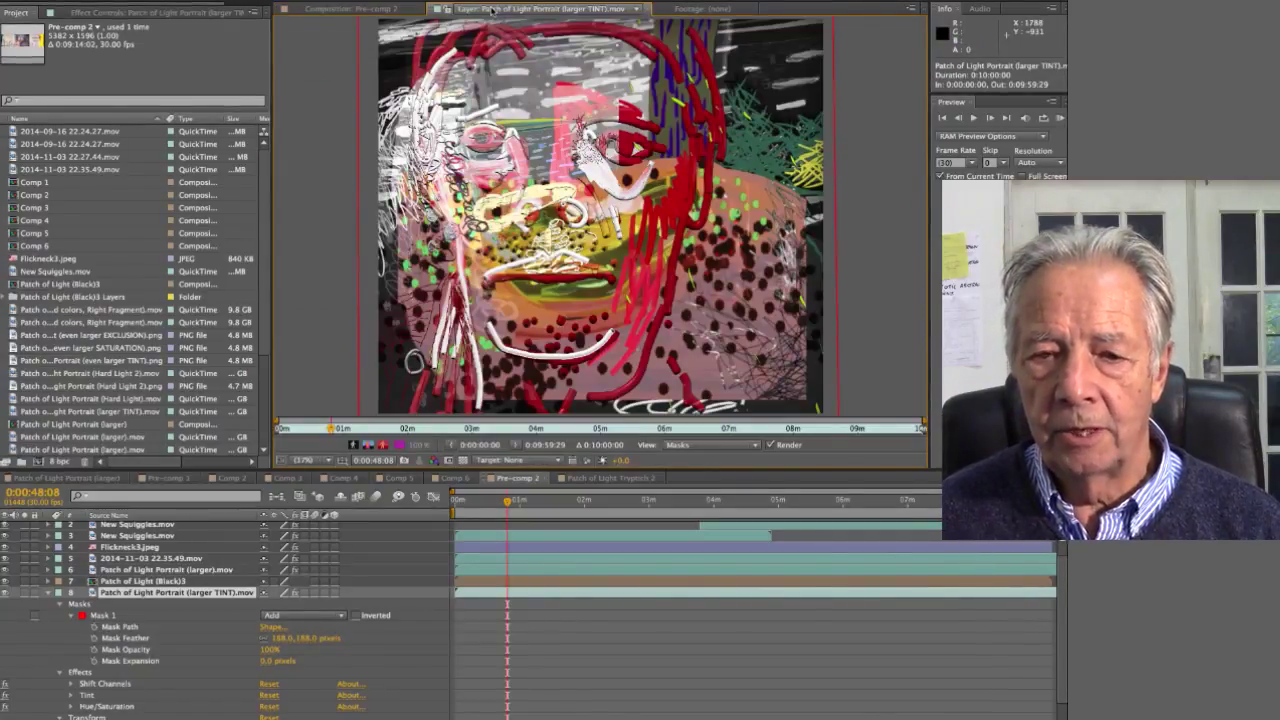
pyautogui.click(356, 9)
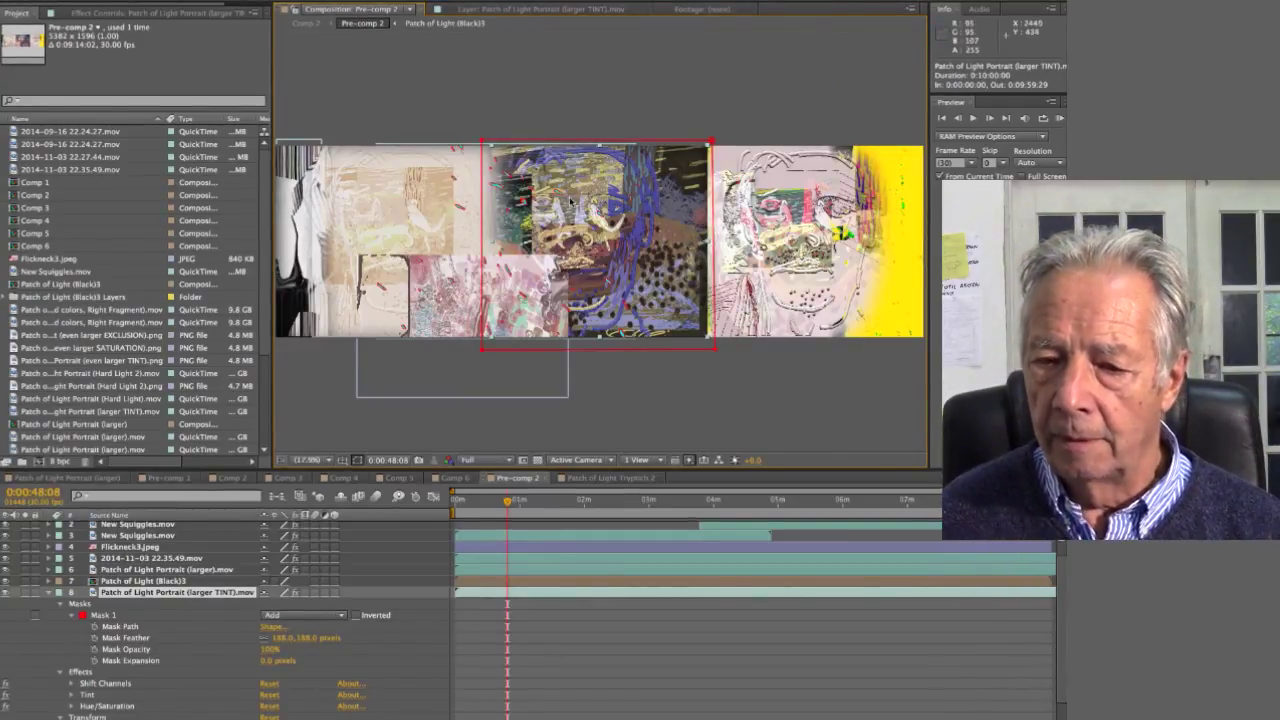
pyautogui.click(48, 593)
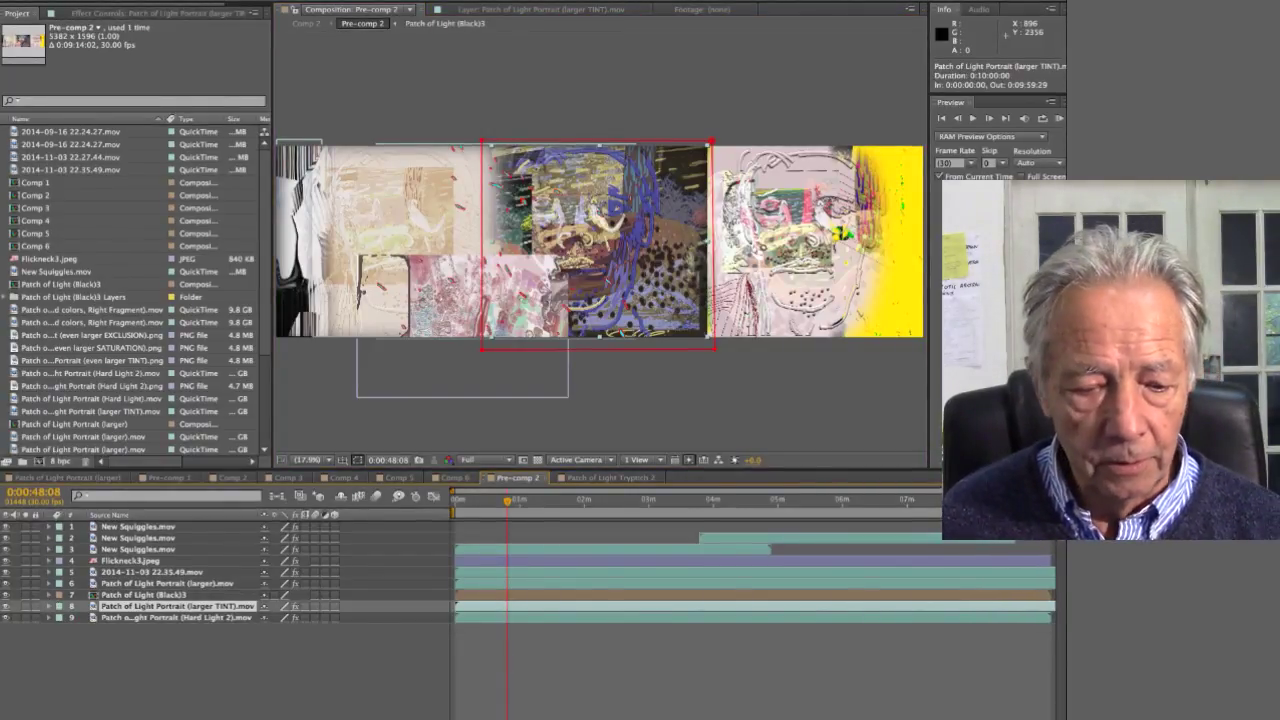
pyautogui.click(7, 595)
pyautogui.click(7, 597)
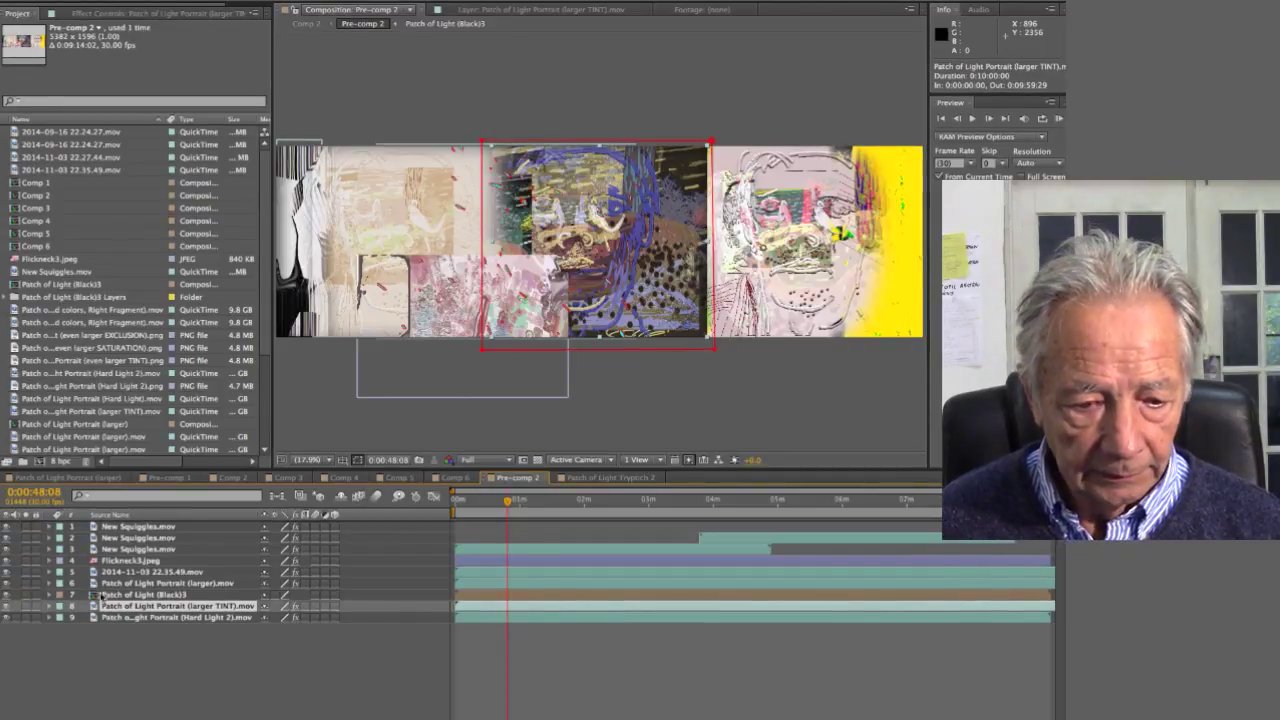
pyautogui.click(6, 588)
pyautogui.click(6, 588)
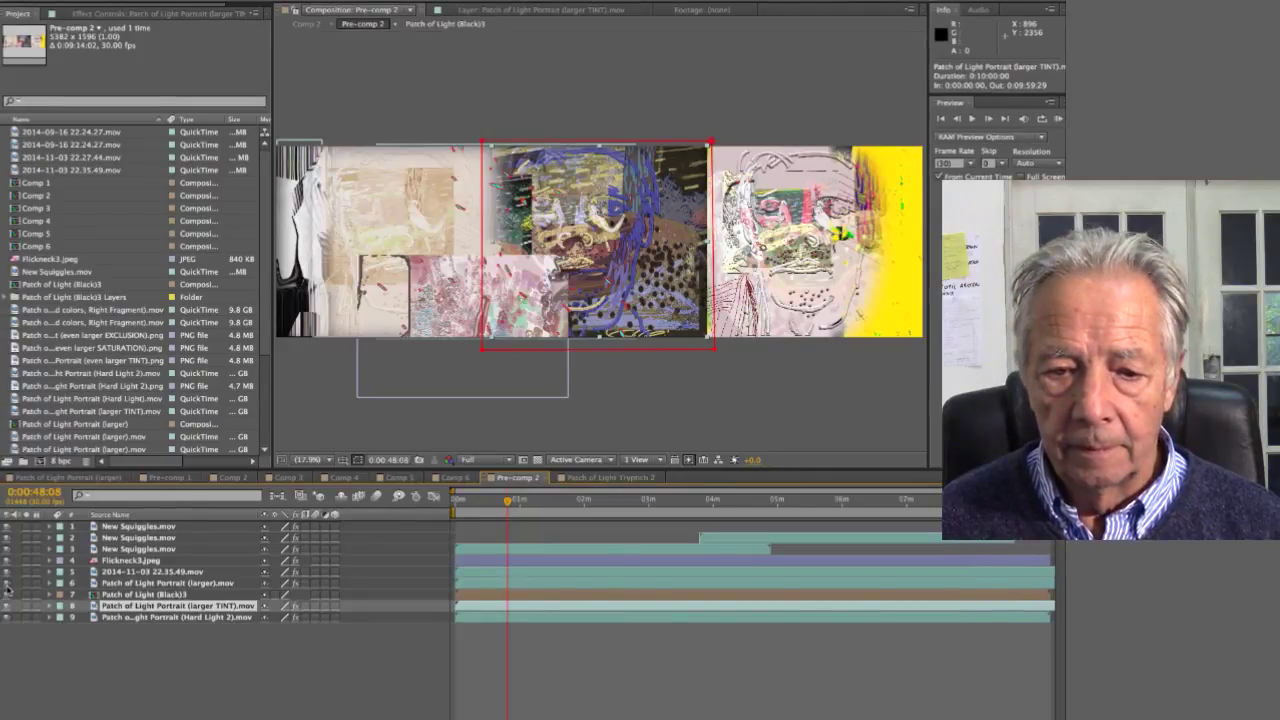
pyautogui.click(112, 584)
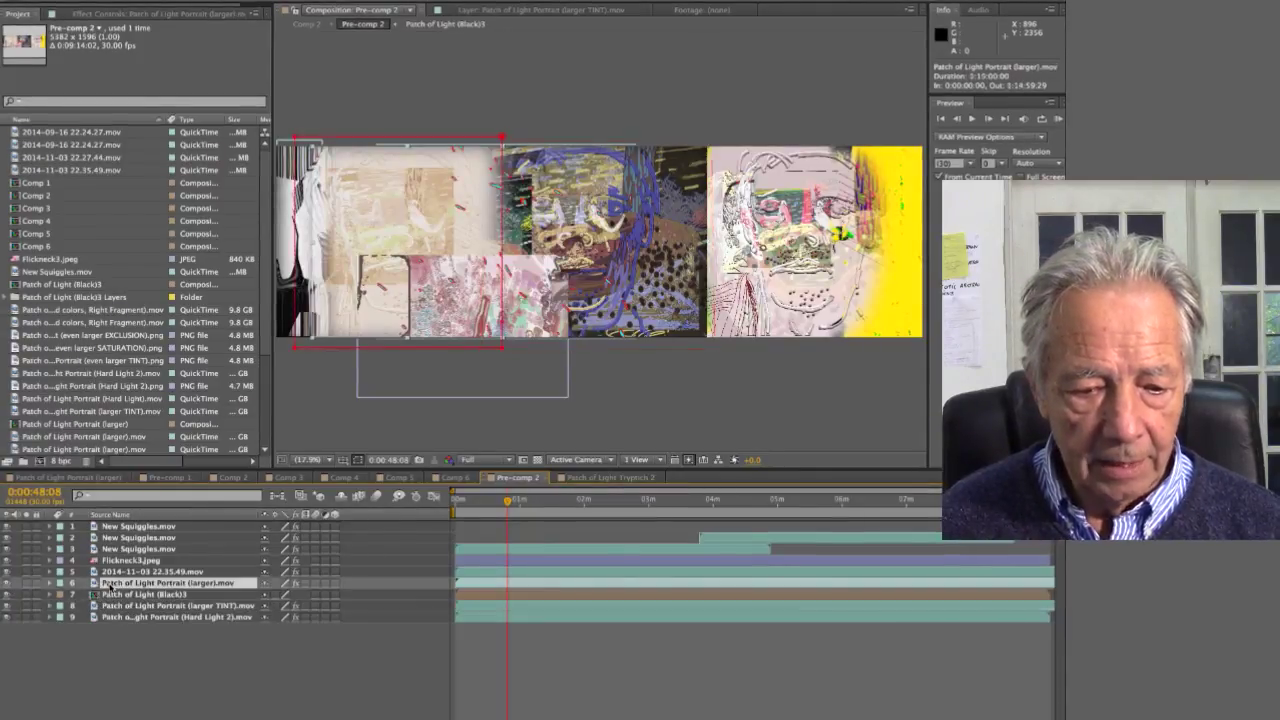
pyautogui.click(51, 584)
pyautogui.doubleClick(103, 588)
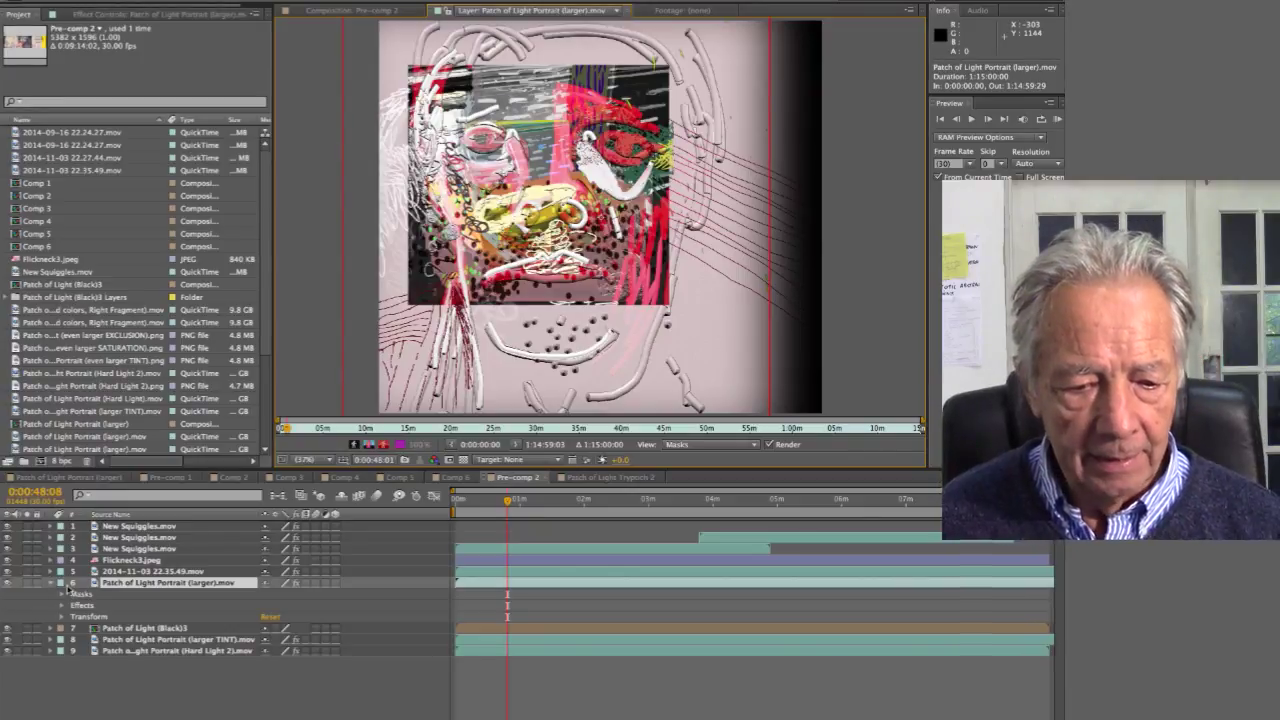
pyautogui.click(62, 605)
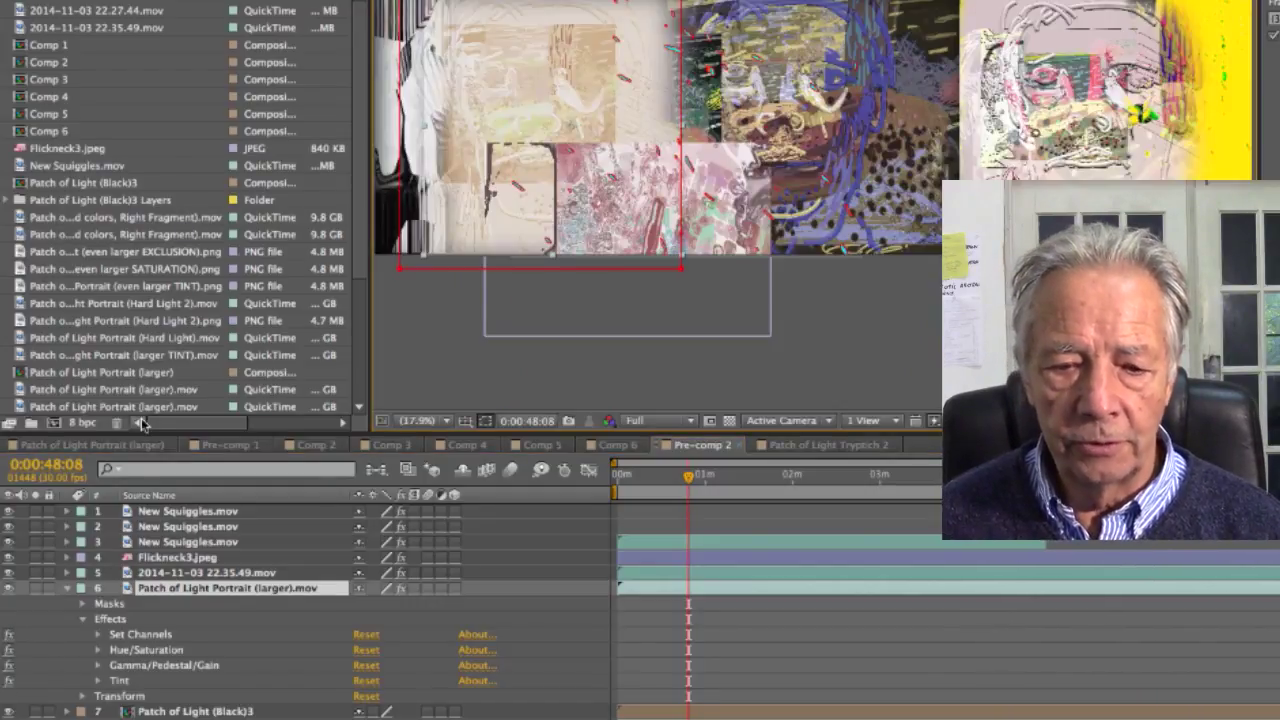
pyautogui.click(8, 638)
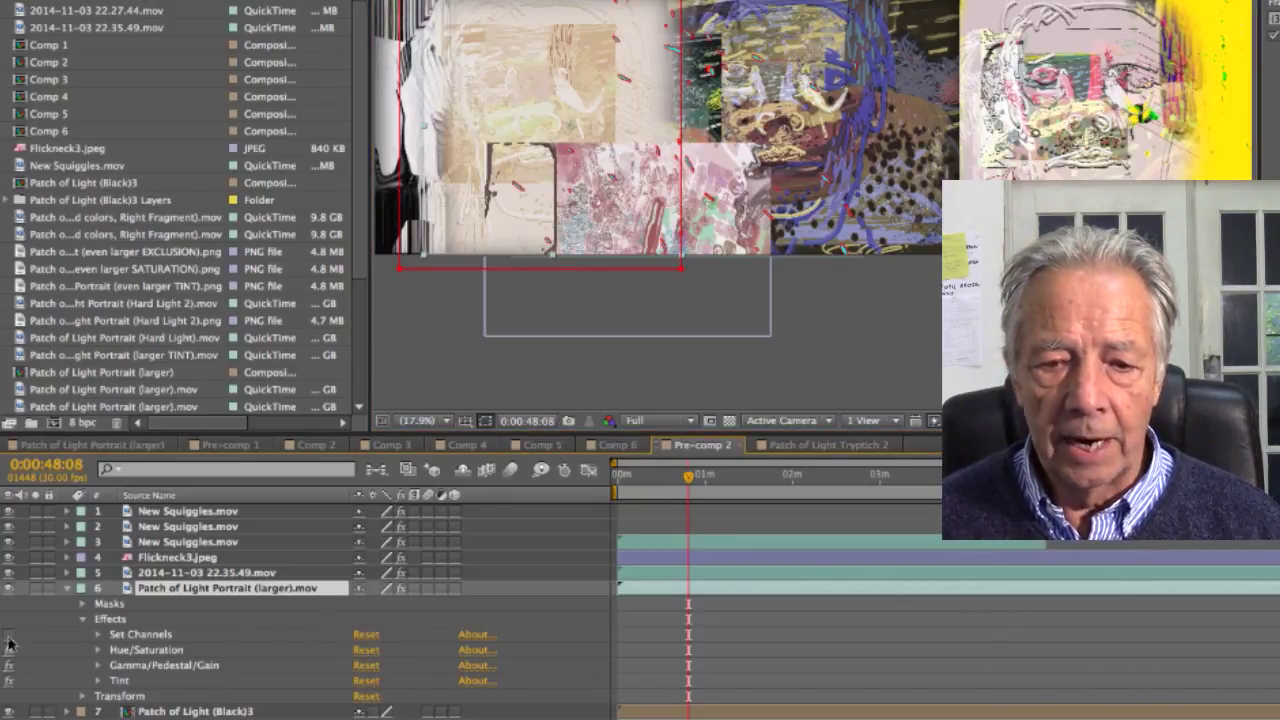
pyautogui.click(8, 638)
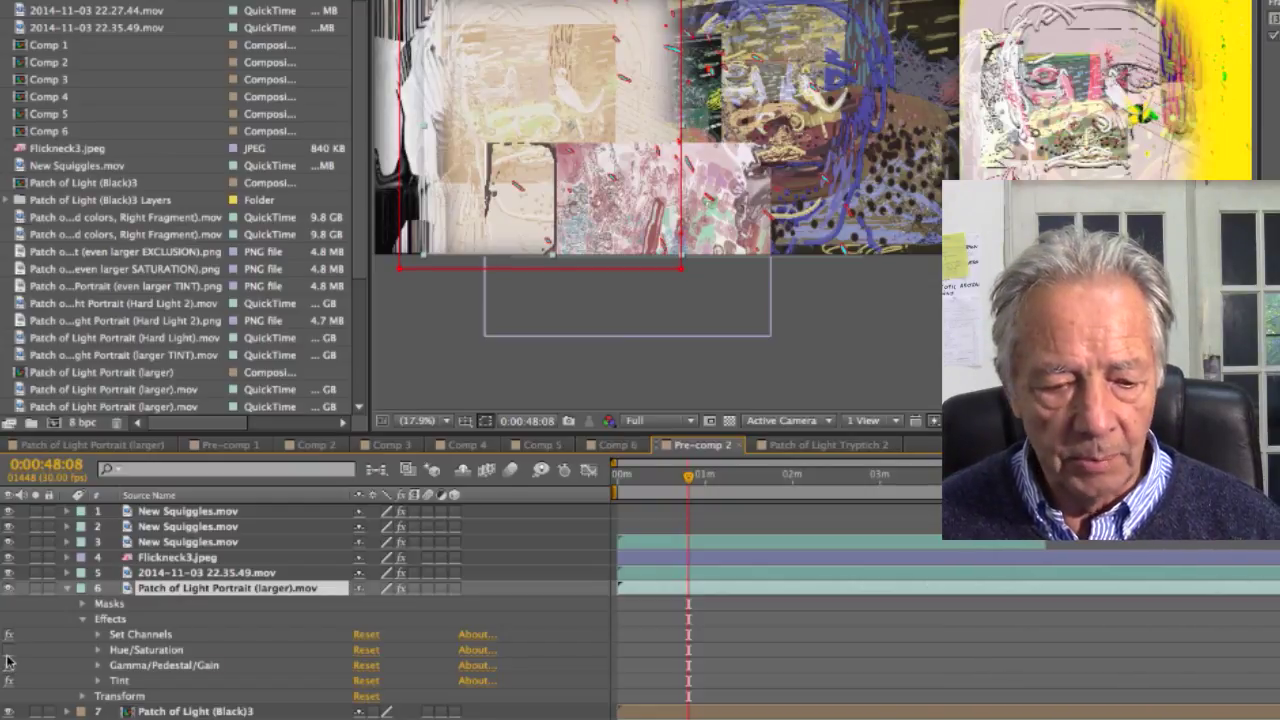
pyautogui.click(8, 660)
pyautogui.click(8, 660)
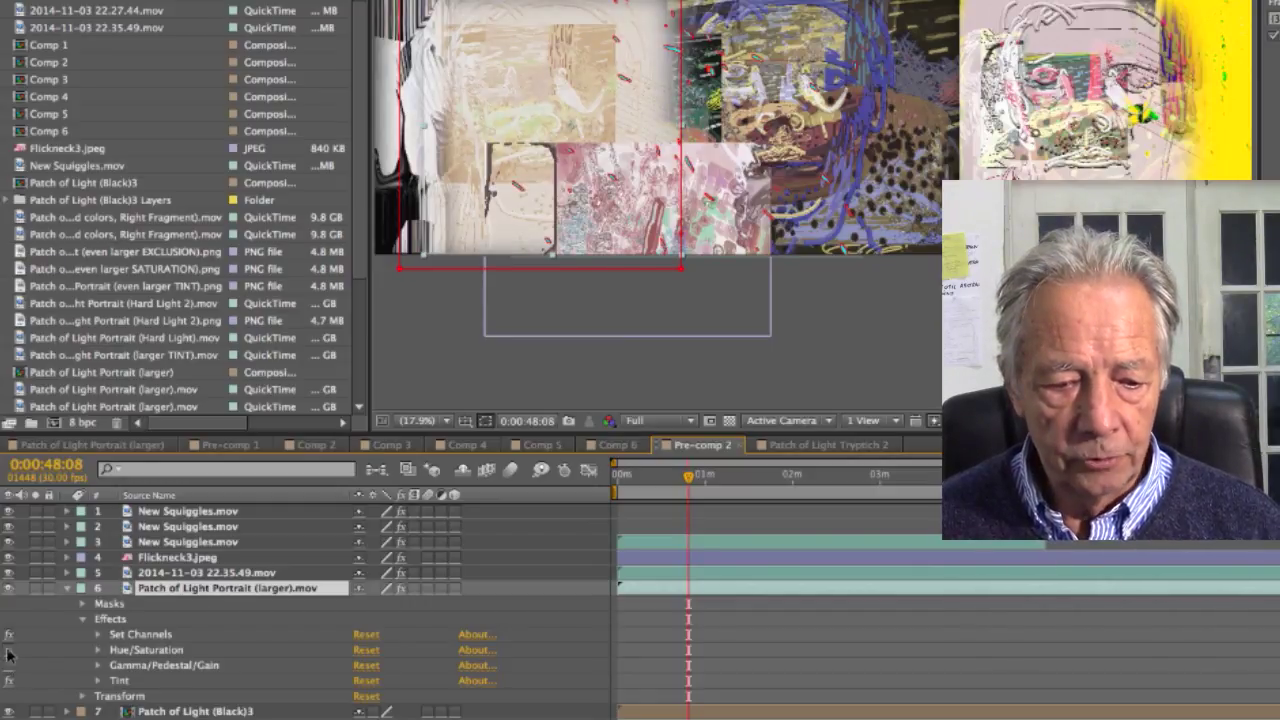
pyautogui.click(8, 650)
pyautogui.click(8, 665)
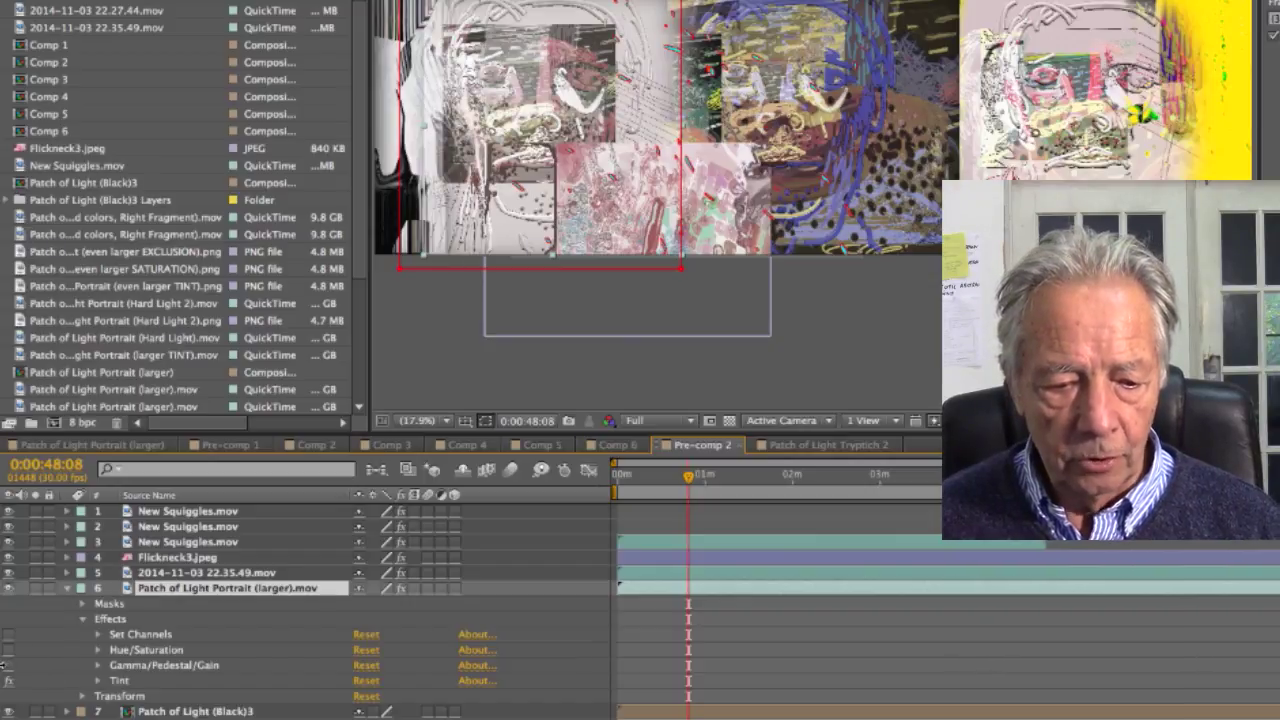
pyautogui.click(8, 681)
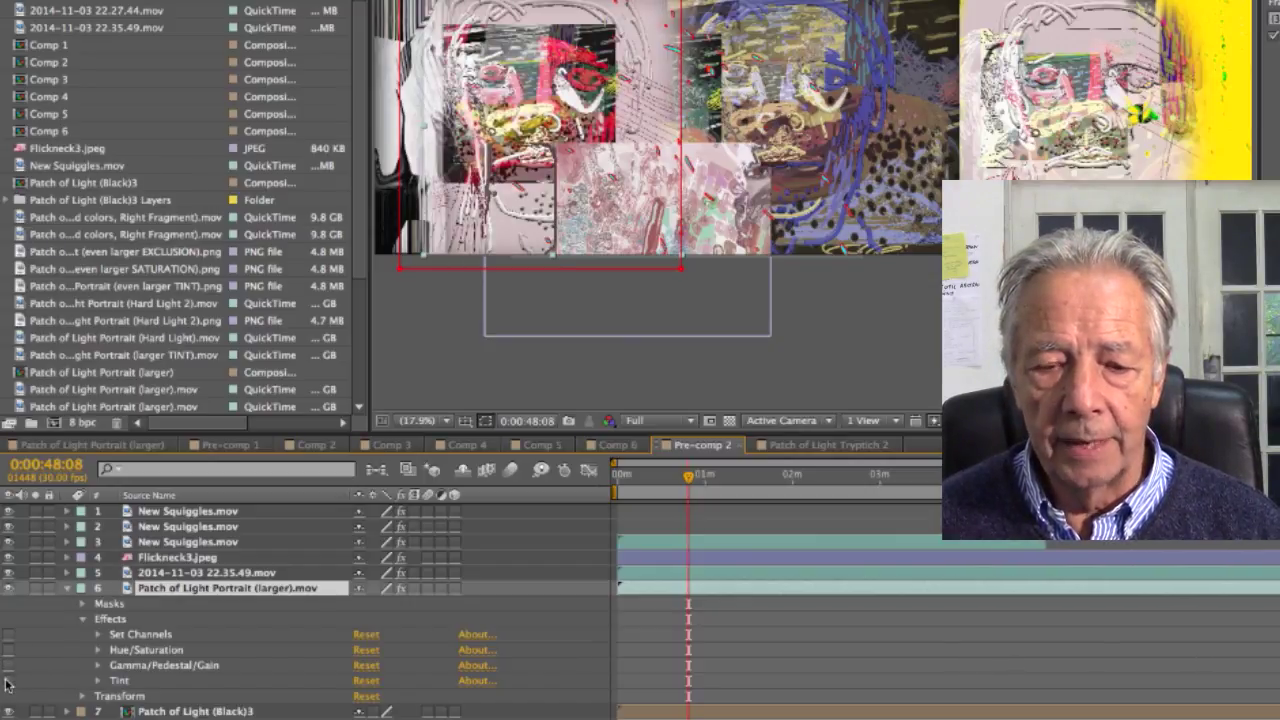
pyautogui.click(8, 681)
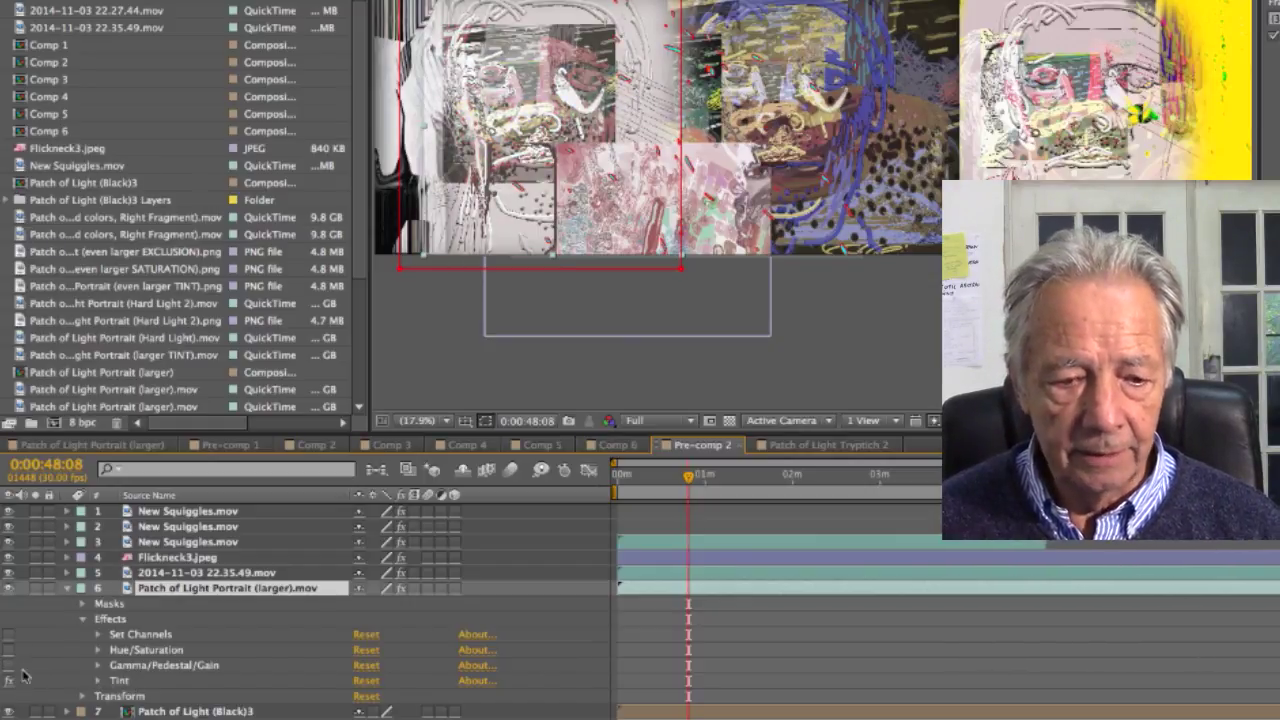
pyautogui.moveTo(8, 672); pyautogui.dragTo(8, 634)
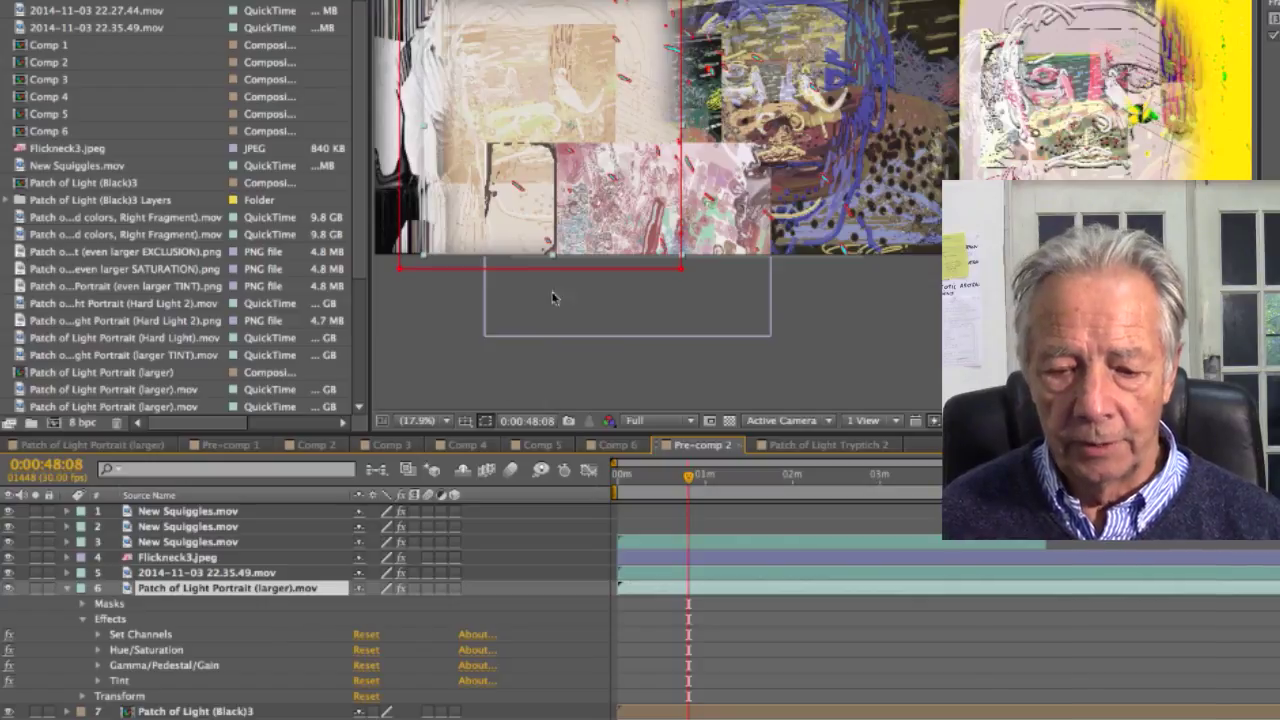
# Expand the 2014-11-03 22.35.49.mov layer's mask and effects and inspect it in the Layer panel.
pyautogui.click(67, 589)
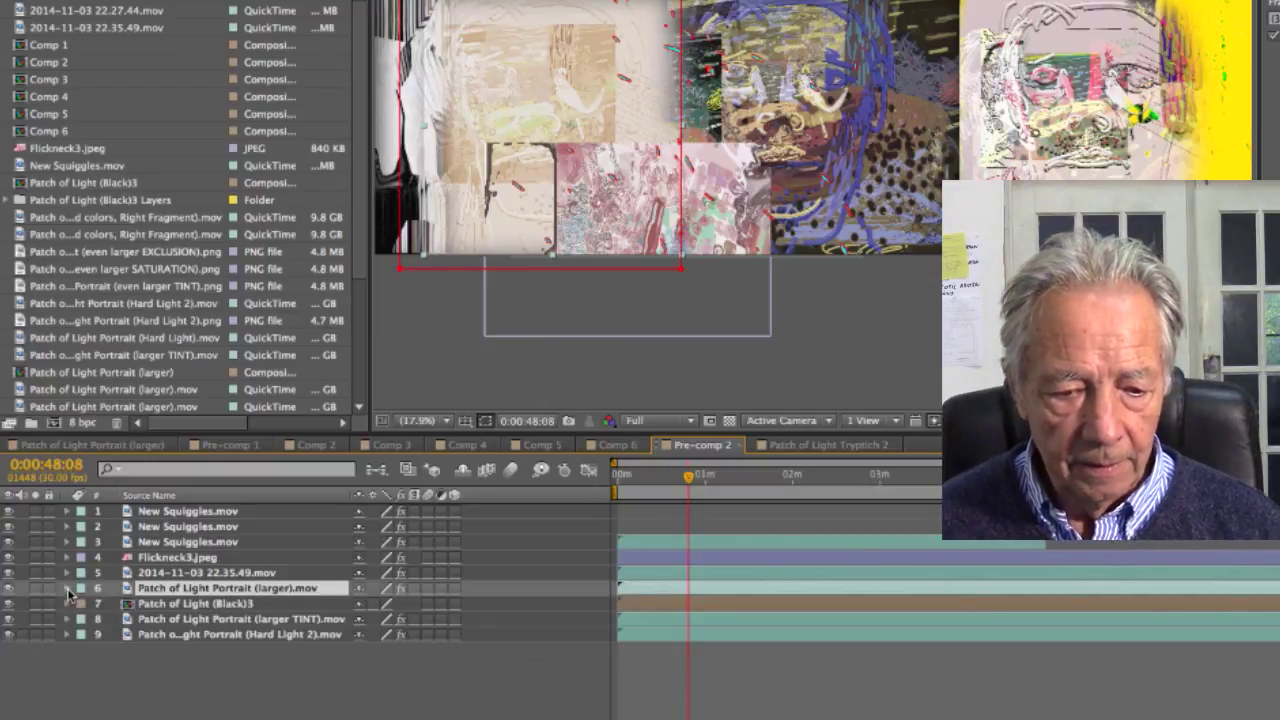
pyautogui.click(67, 573)
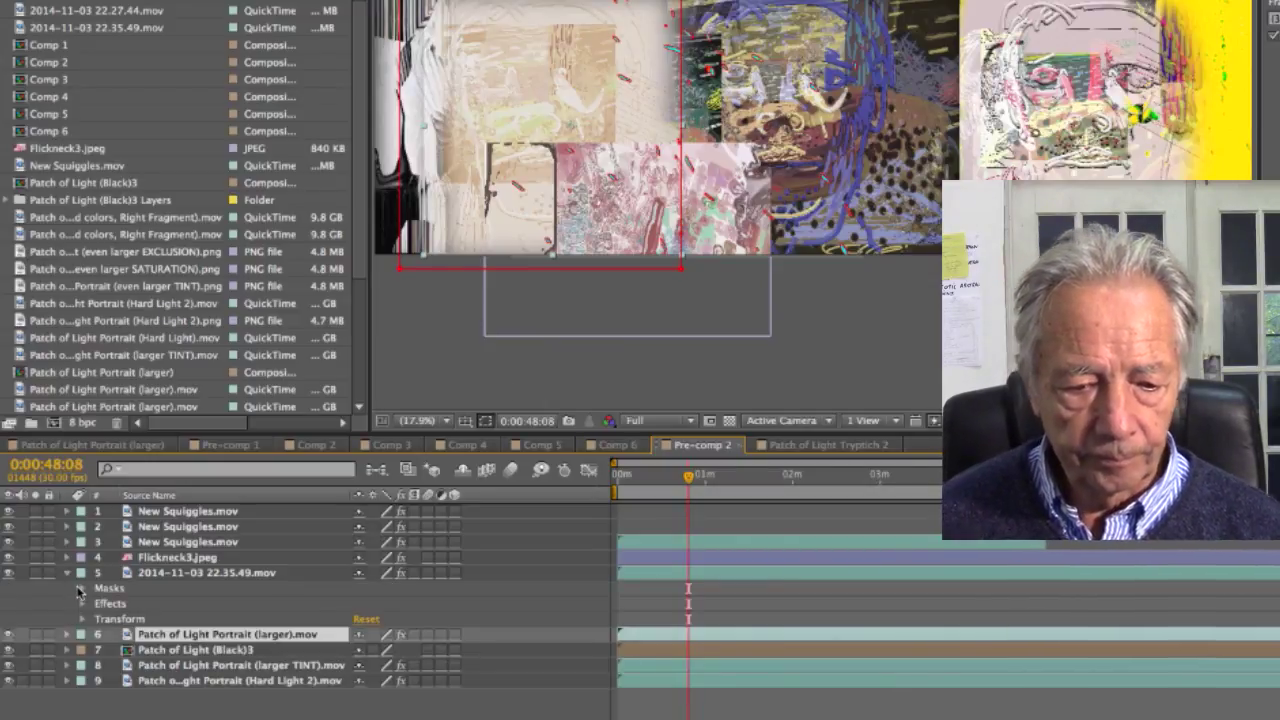
pyautogui.click(82, 589)
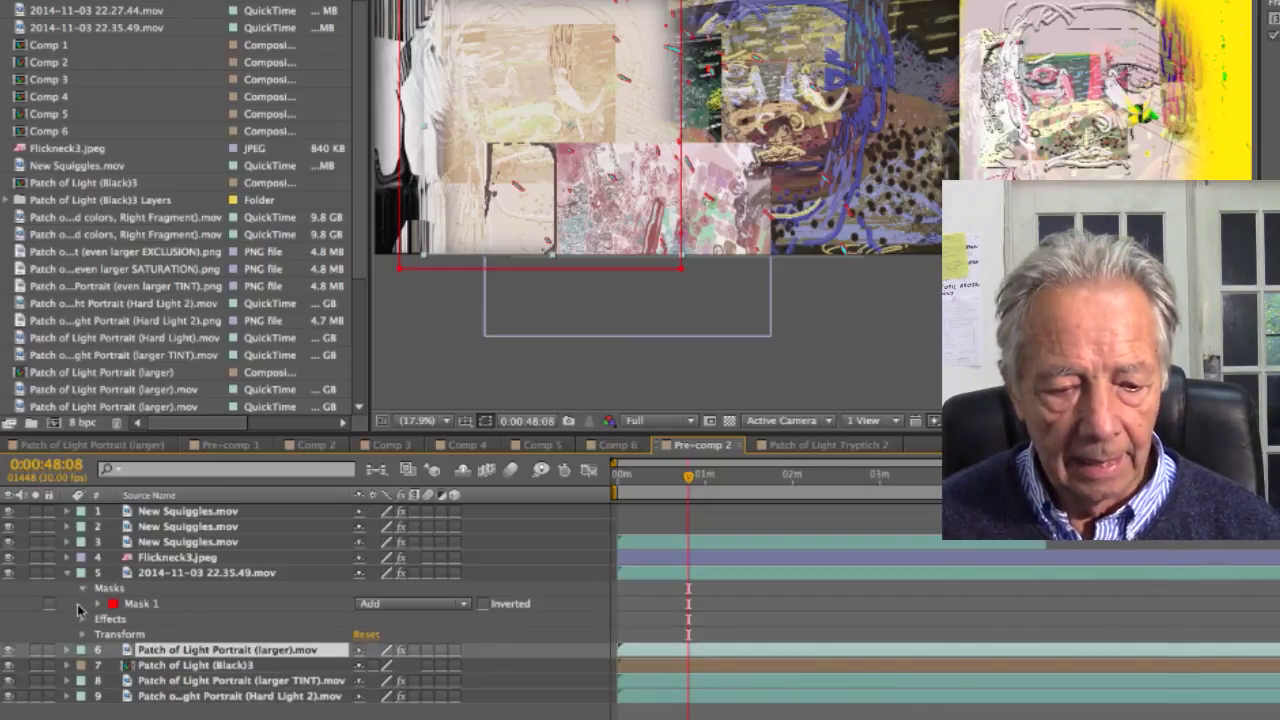
pyautogui.click(83, 619)
pyautogui.click(162, 575)
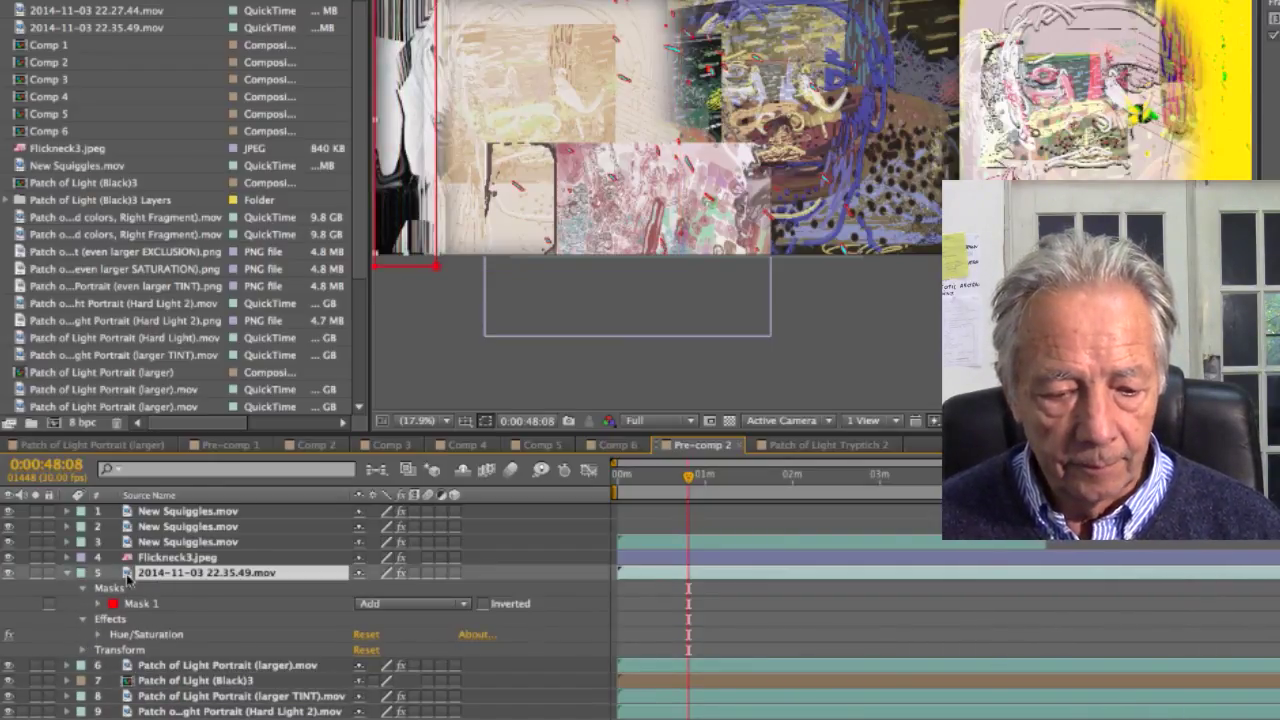
pyautogui.doubleClick(128, 574)
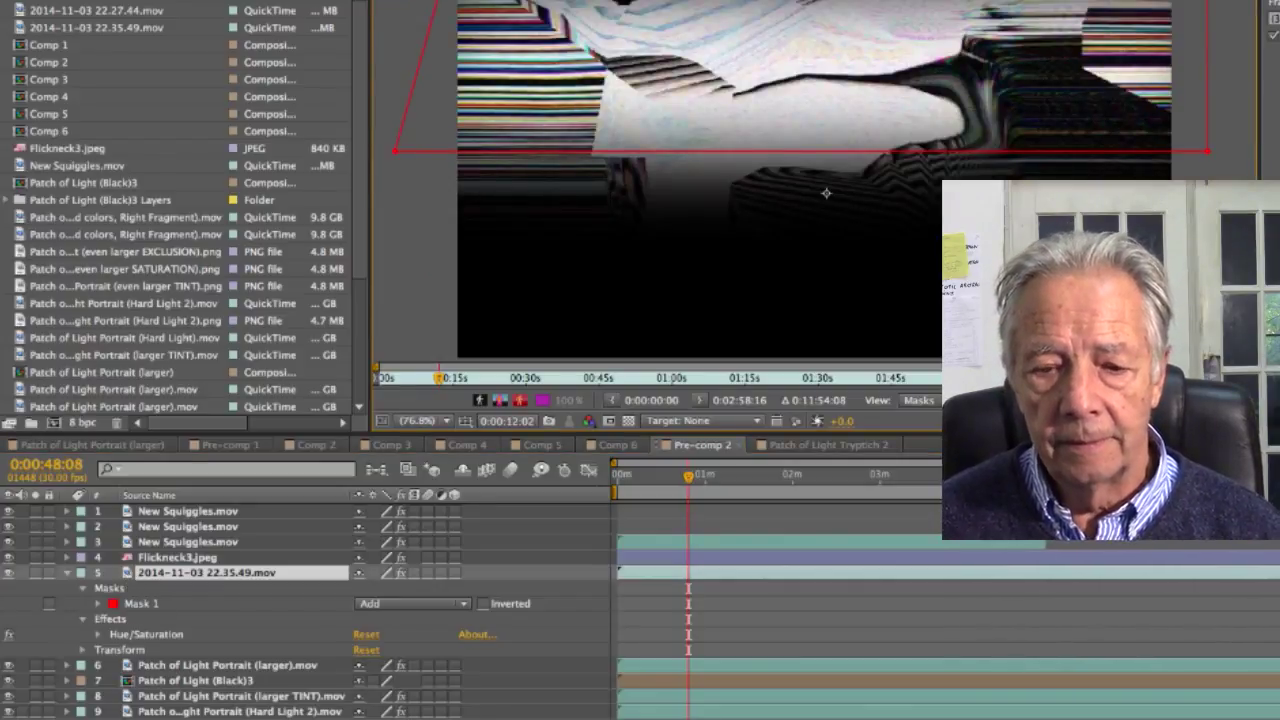
pyautogui.click(826, 2)
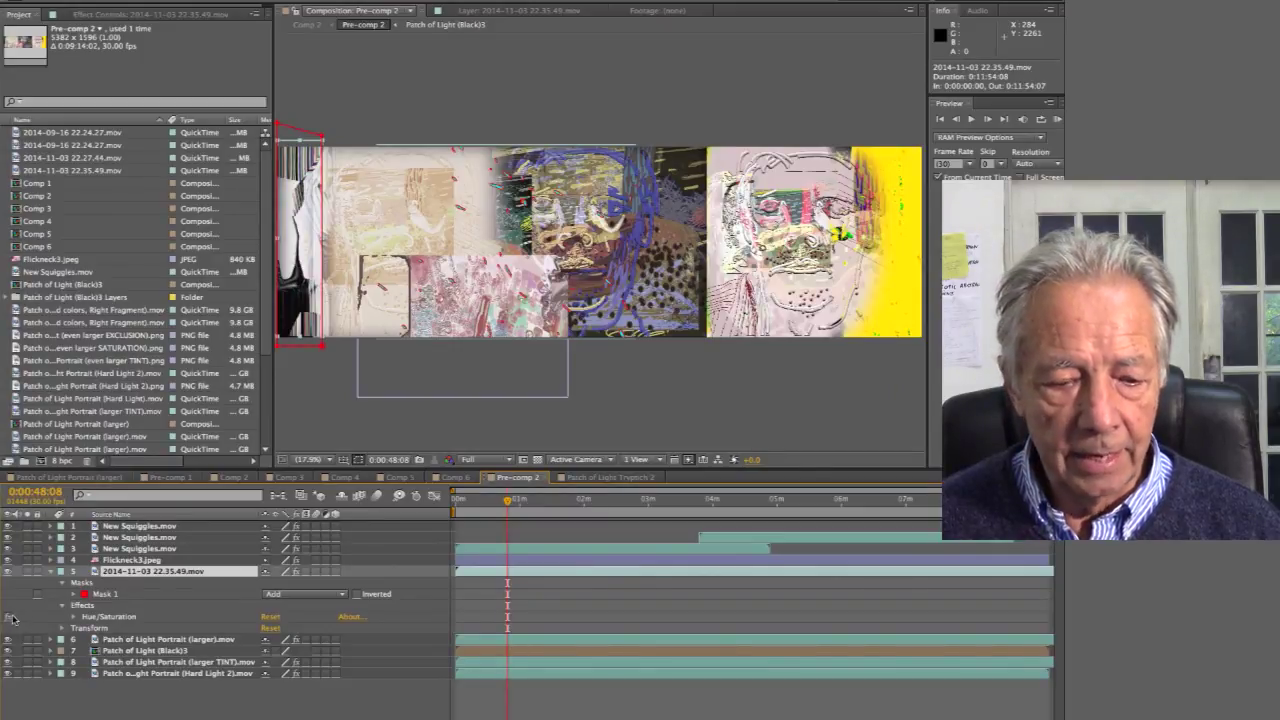
# Expand Mask 1's settings, set its mode to None, then back to Add.
pyautogui.click(74, 595)
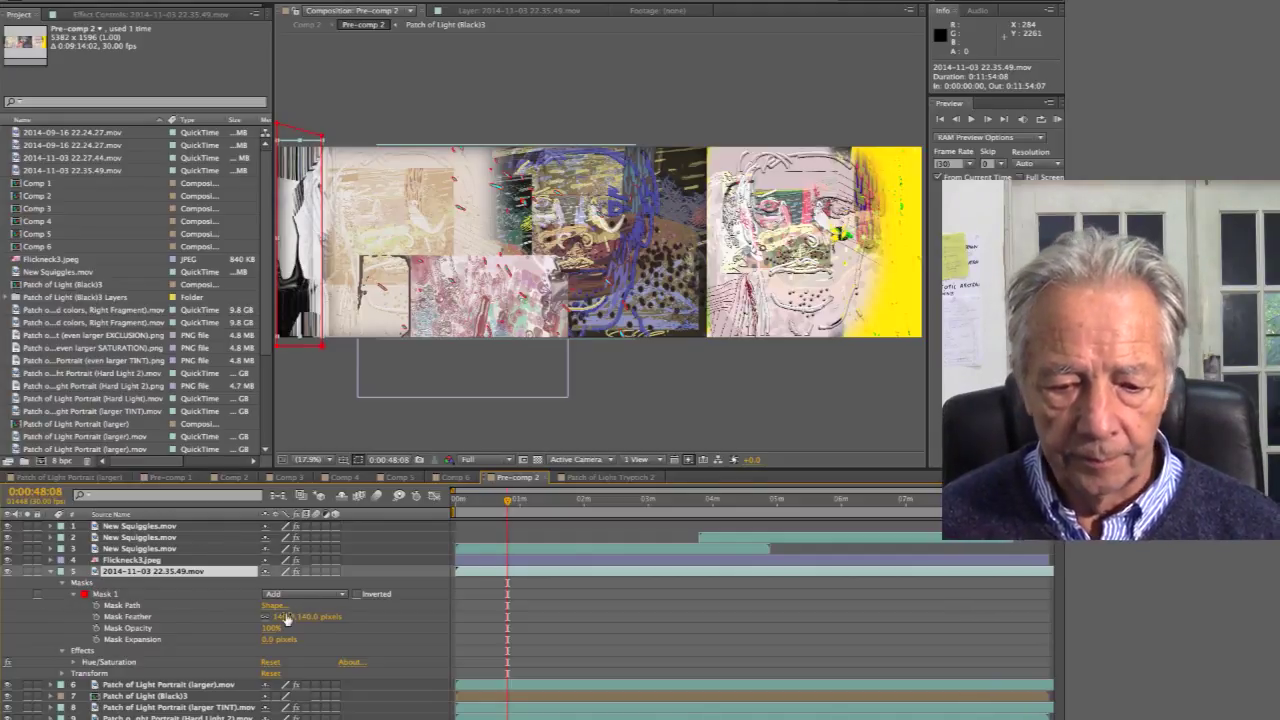
pyautogui.click(320, 598)
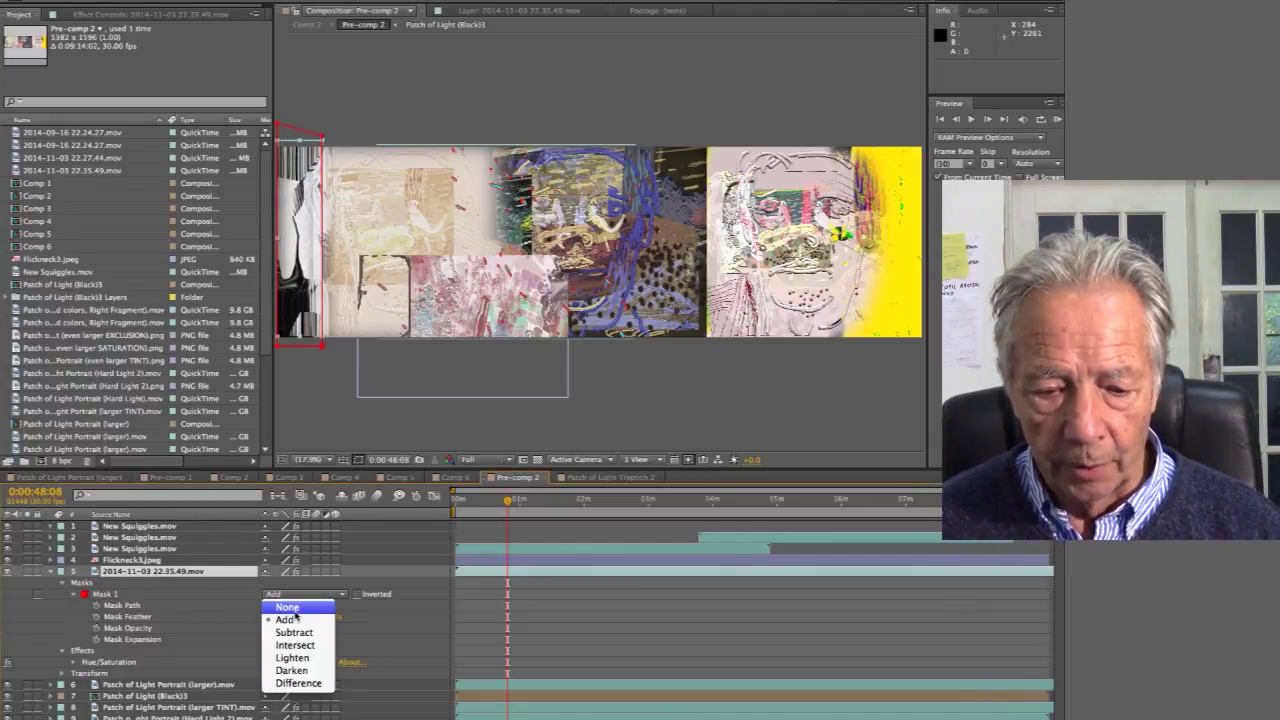
pyautogui.click(296, 607)
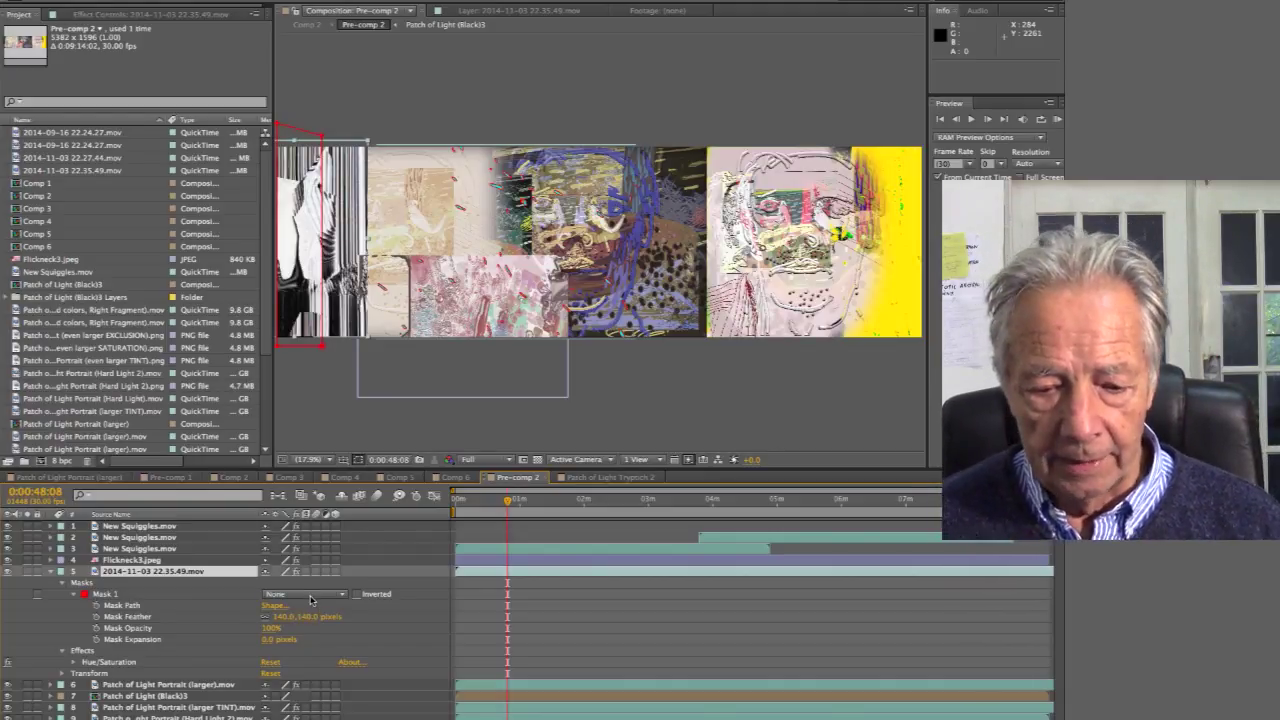
pyautogui.click(311, 597)
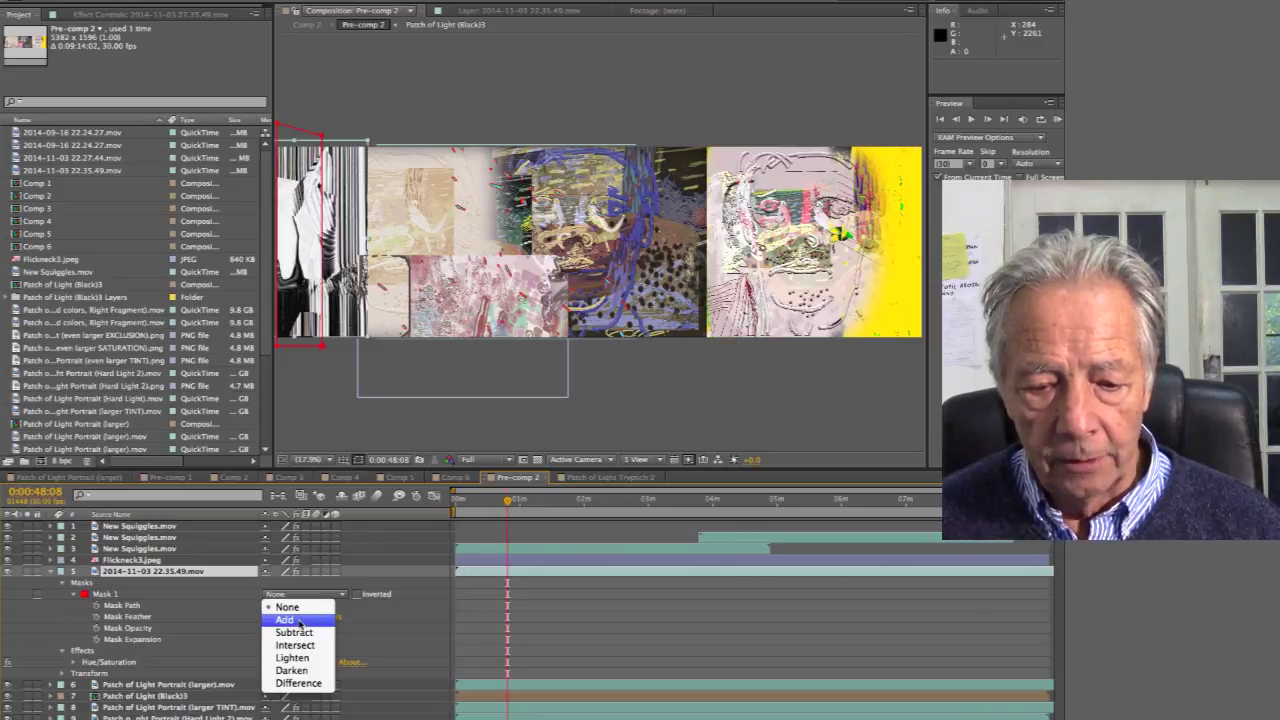
pyautogui.click(299, 622)
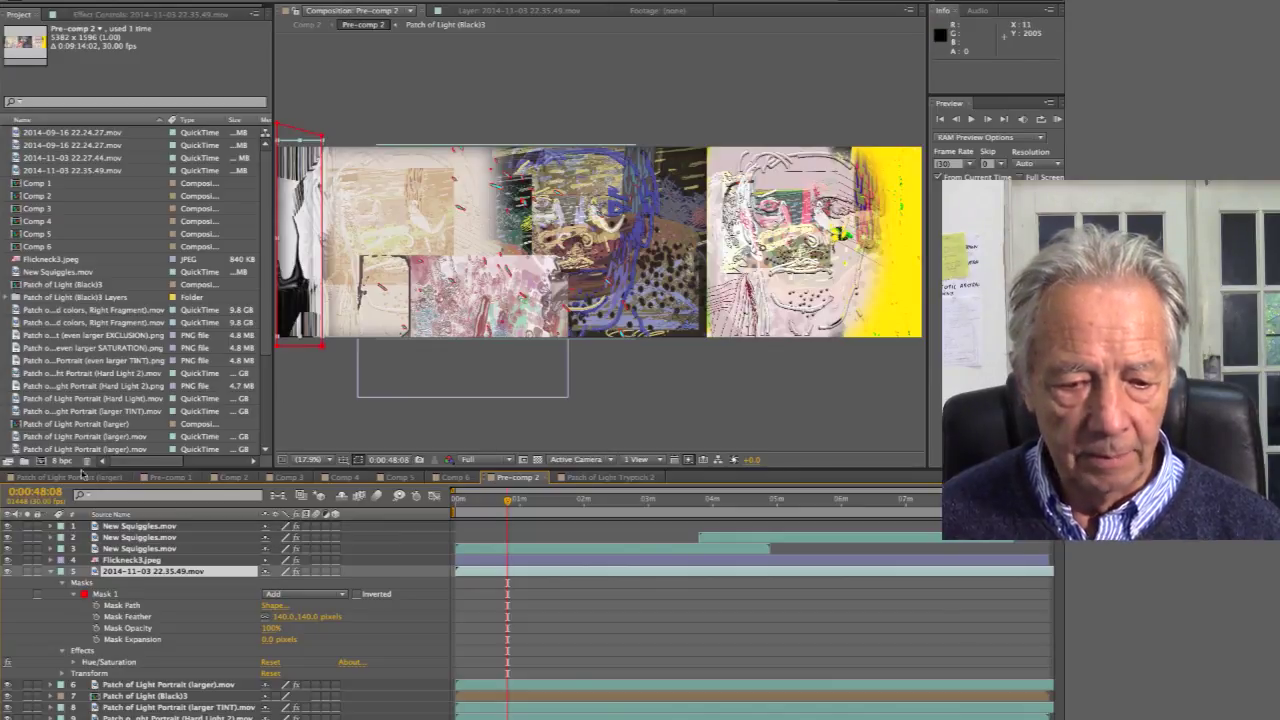
# Collapse the 2014-11-03 22.35.49.mov layer and toggle Flickneck3.jpeg's visibility off and on.
pyautogui.click(52, 573)
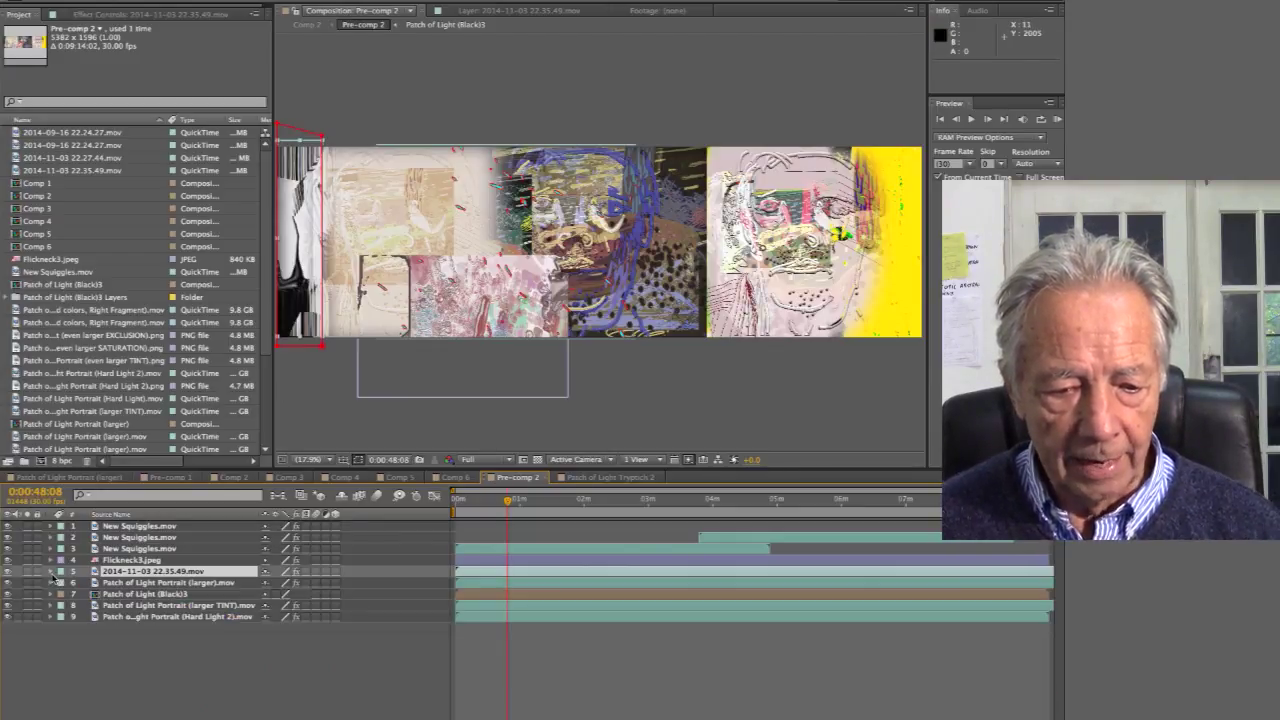
pyautogui.click(8, 561)
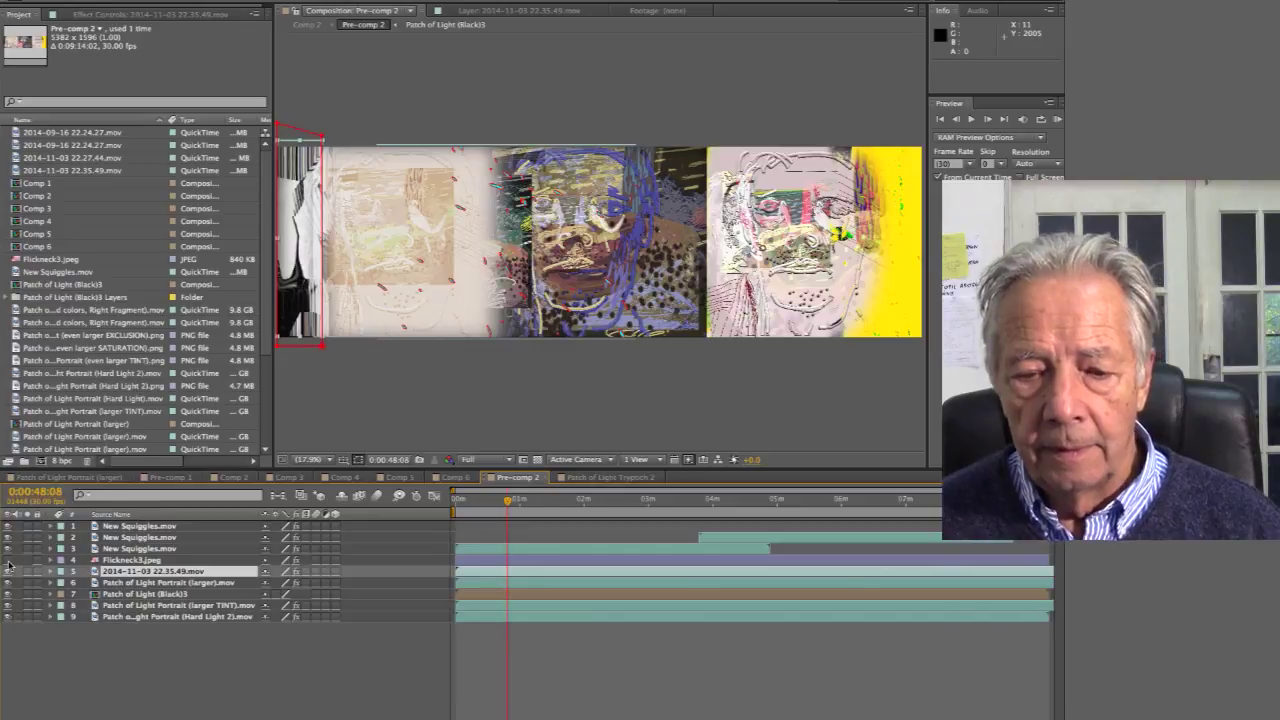
pyautogui.click(8, 561)
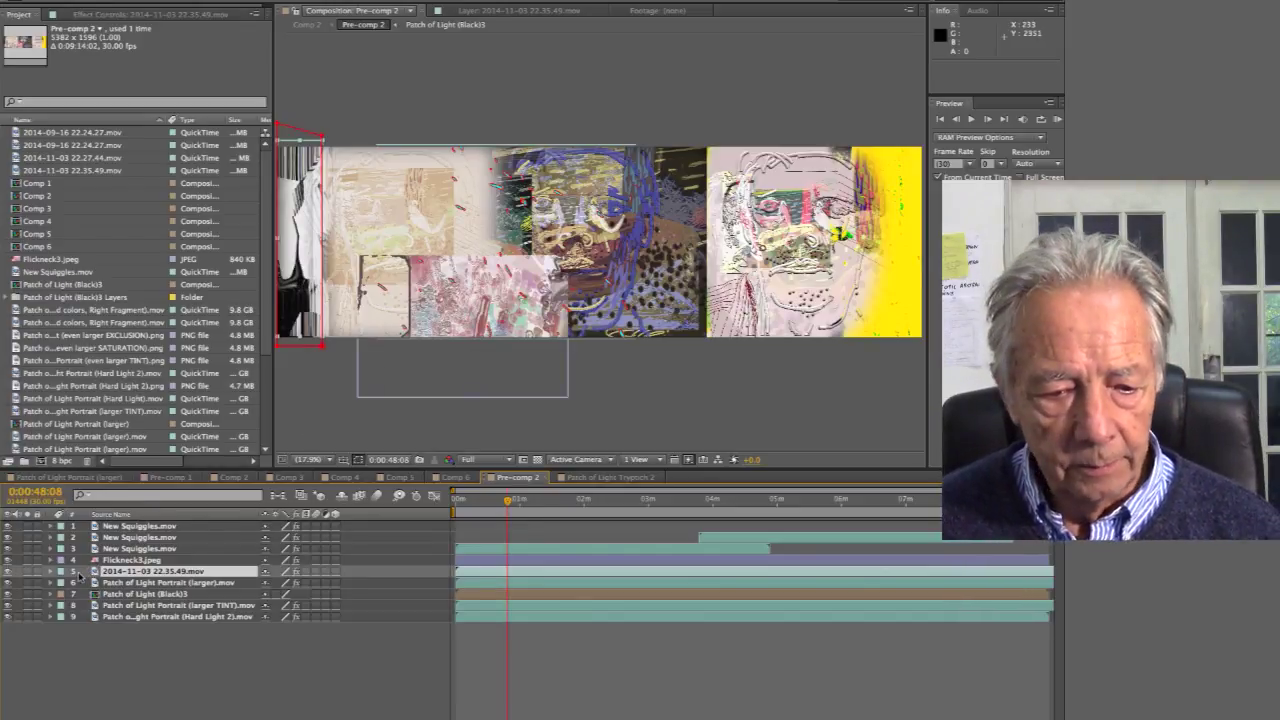
# Reveal Flickneck3.jpeg's effects and toggle CC Blobbylize and Tint off and back on.
pyautogui.click(51, 561)
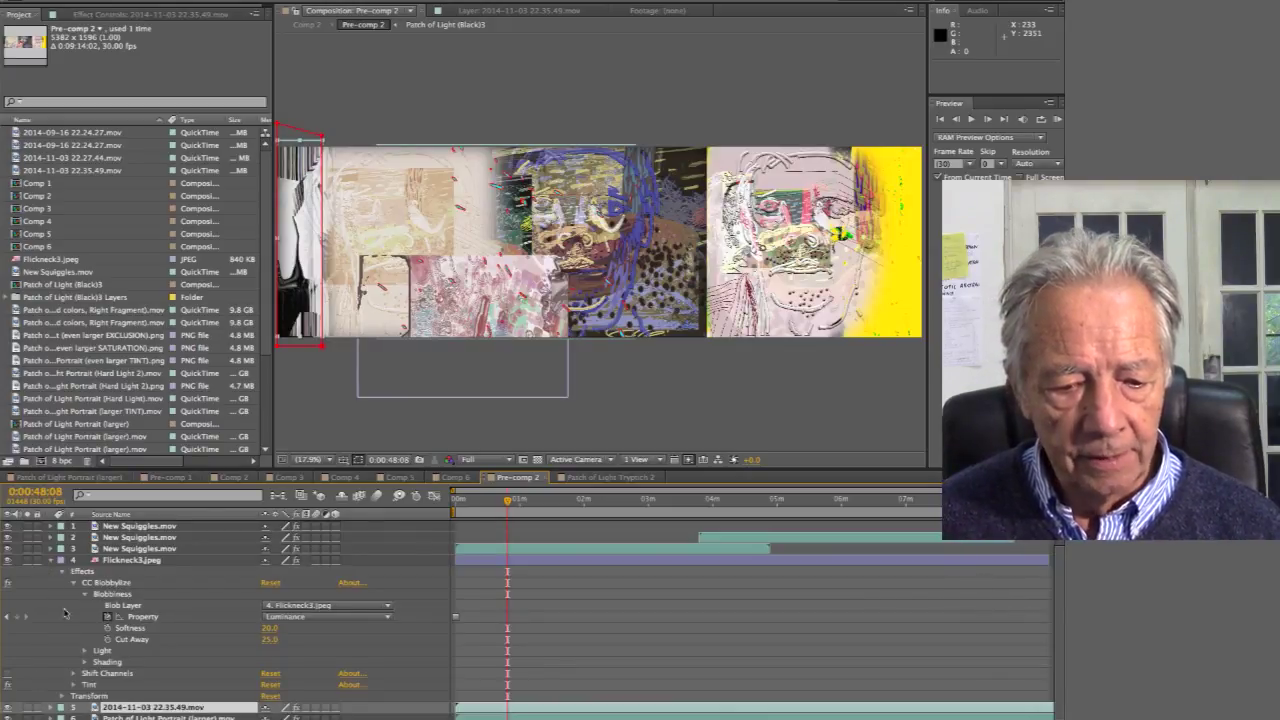
pyautogui.click(8, 584)
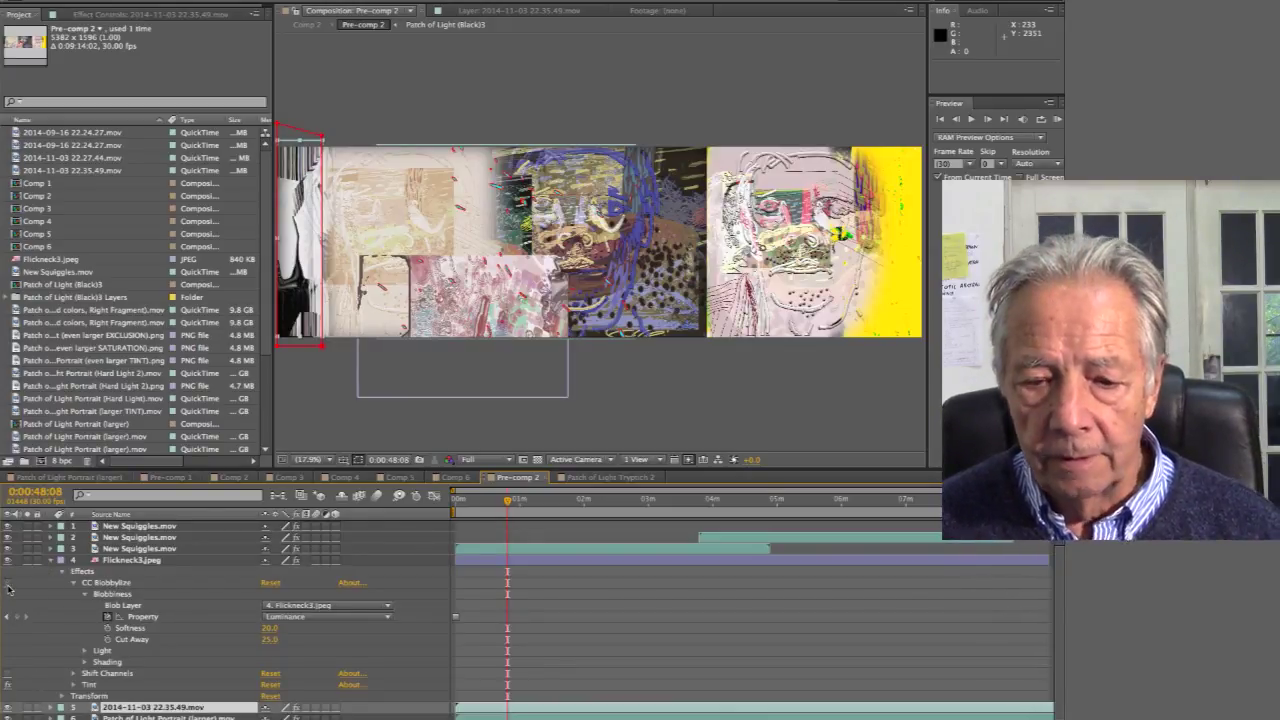
pyautogui.click(8, 588)
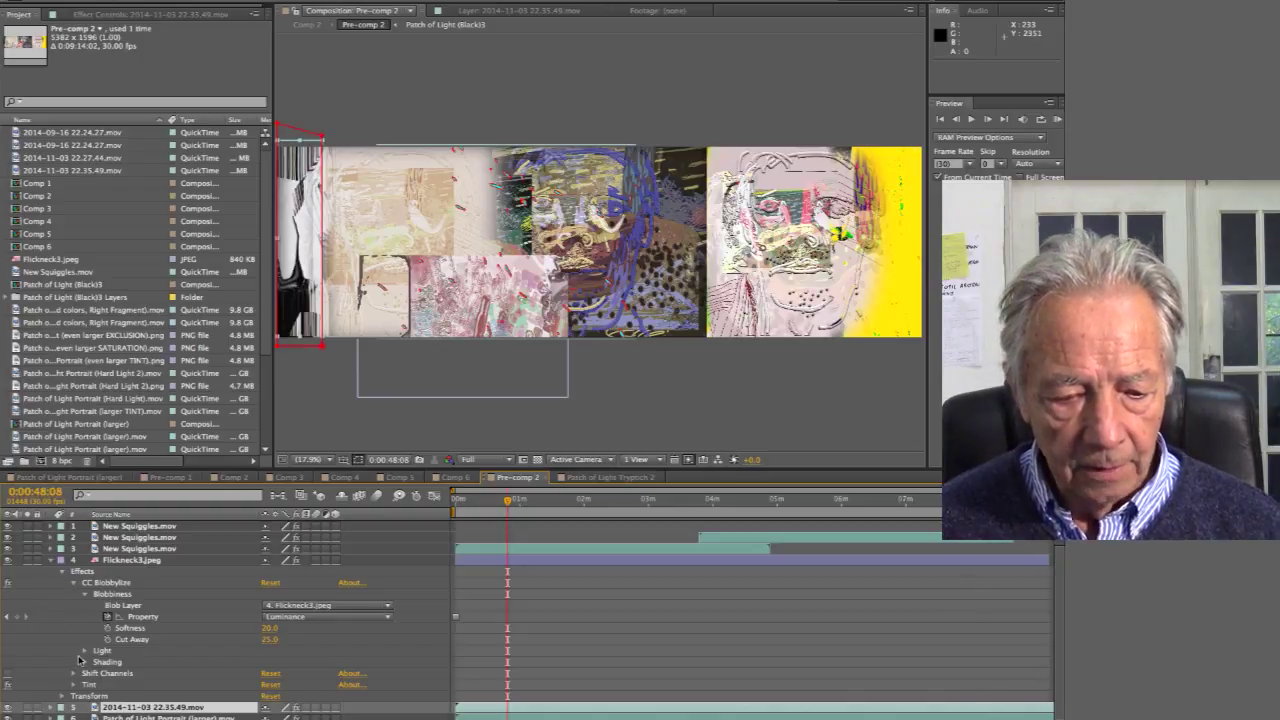
pyautogui.click(7, 688)
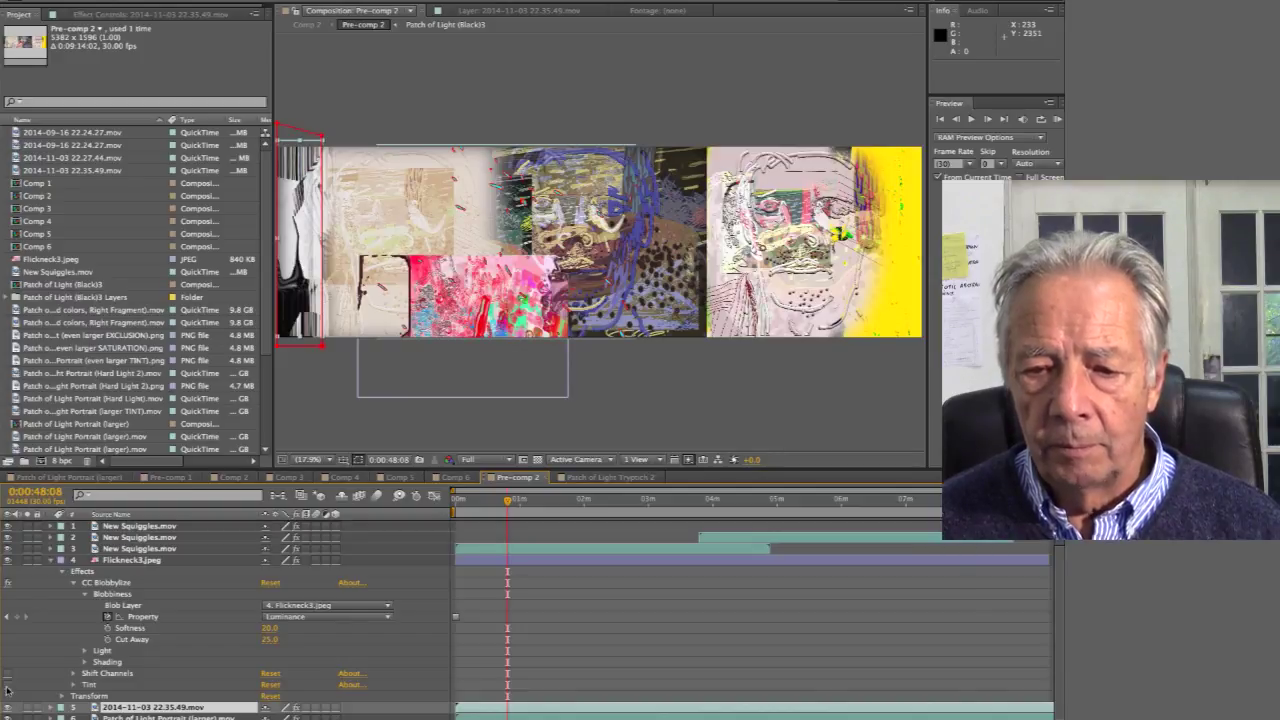
pyautogui.click(7, 686)
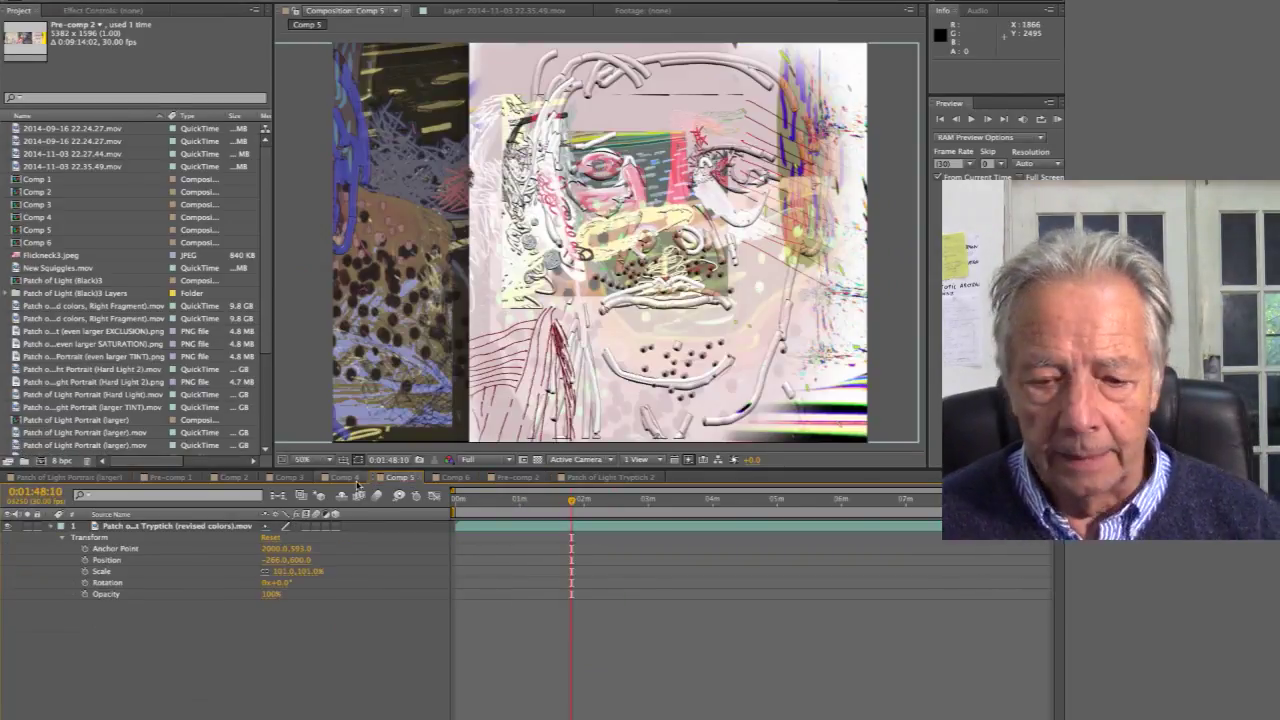
# View Comp 4 and Comp 3, then switch to Patch of Light Tryptich 2.
pyautogui.click(345, 479)
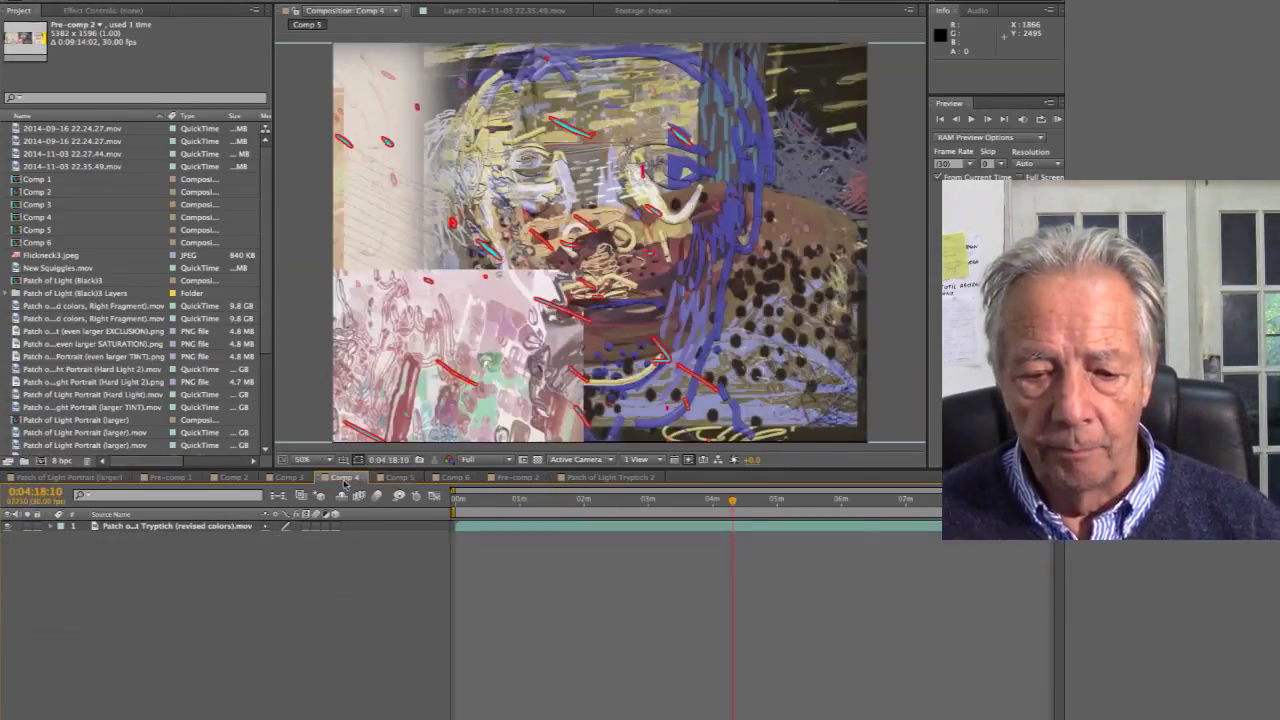
pyautogui.click(290, 479)
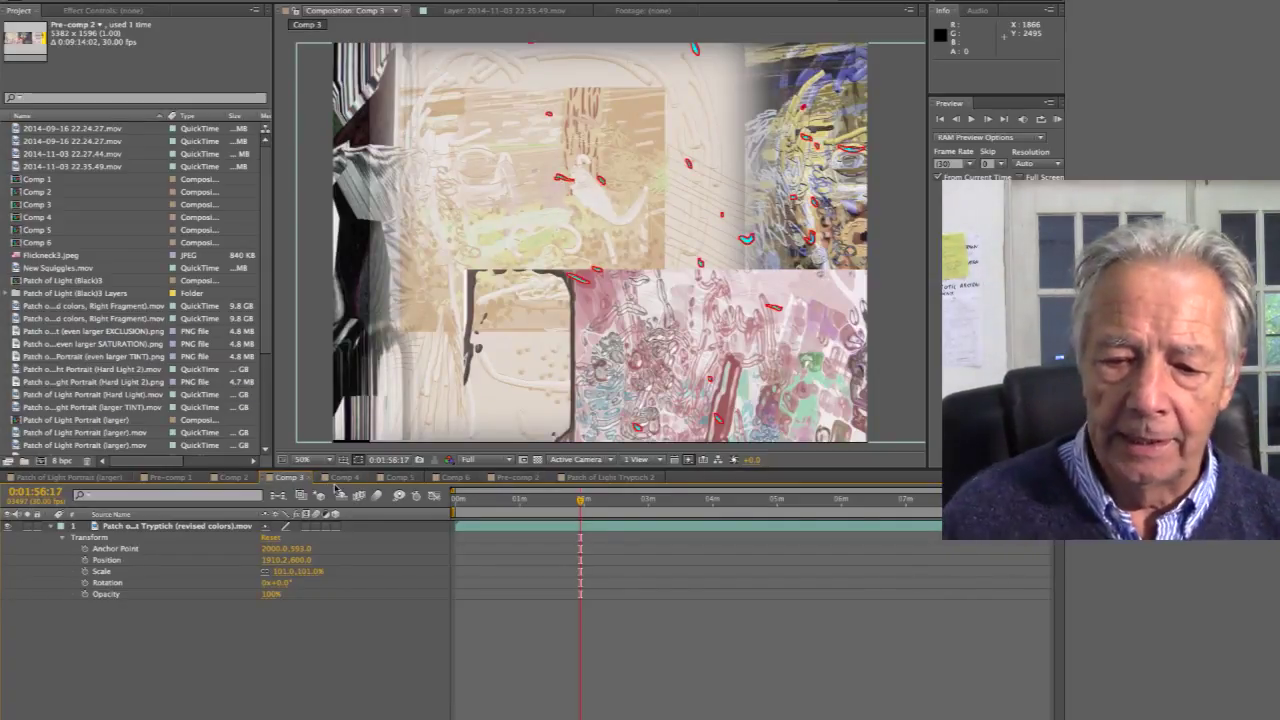
pyautogui.click(587, 479)
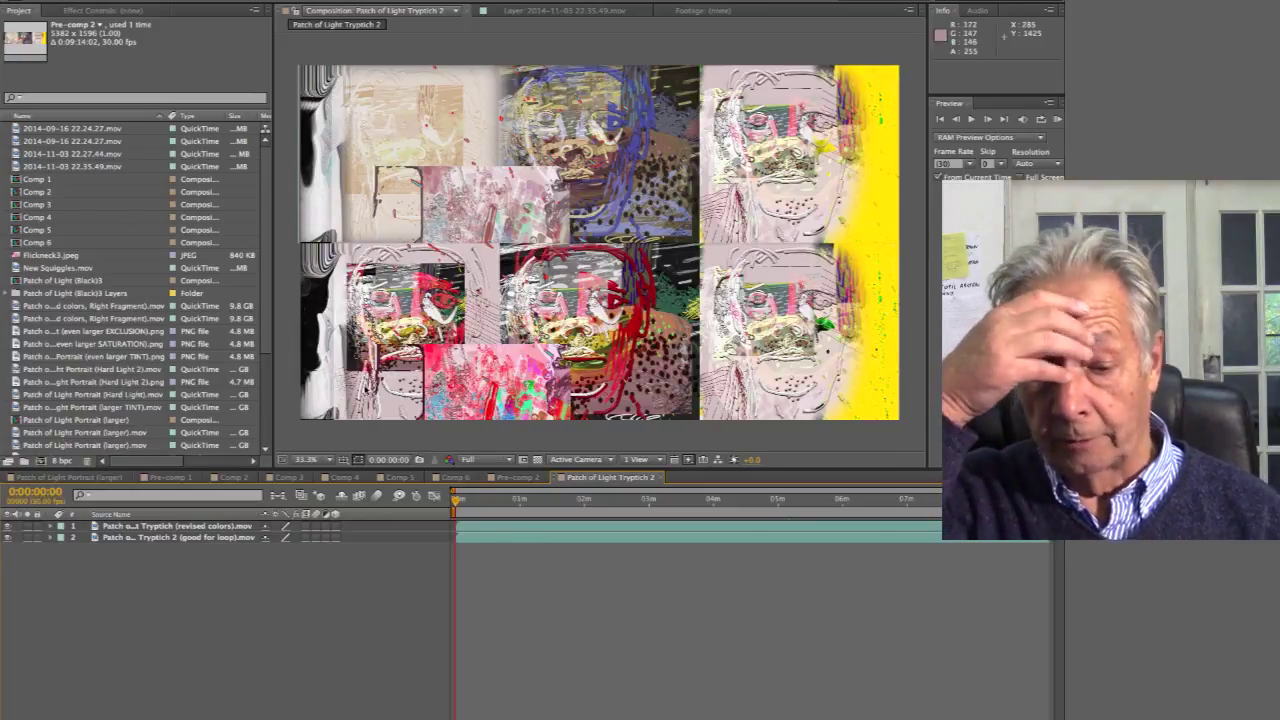
# Scrub Patch of Light Tryptich 2 through several points to 0:06:42:10, then collapse the timeline to enlarge the viewer.
pyautogui.moveTo(455, 503); pyautogui.dragTo(941, 503)
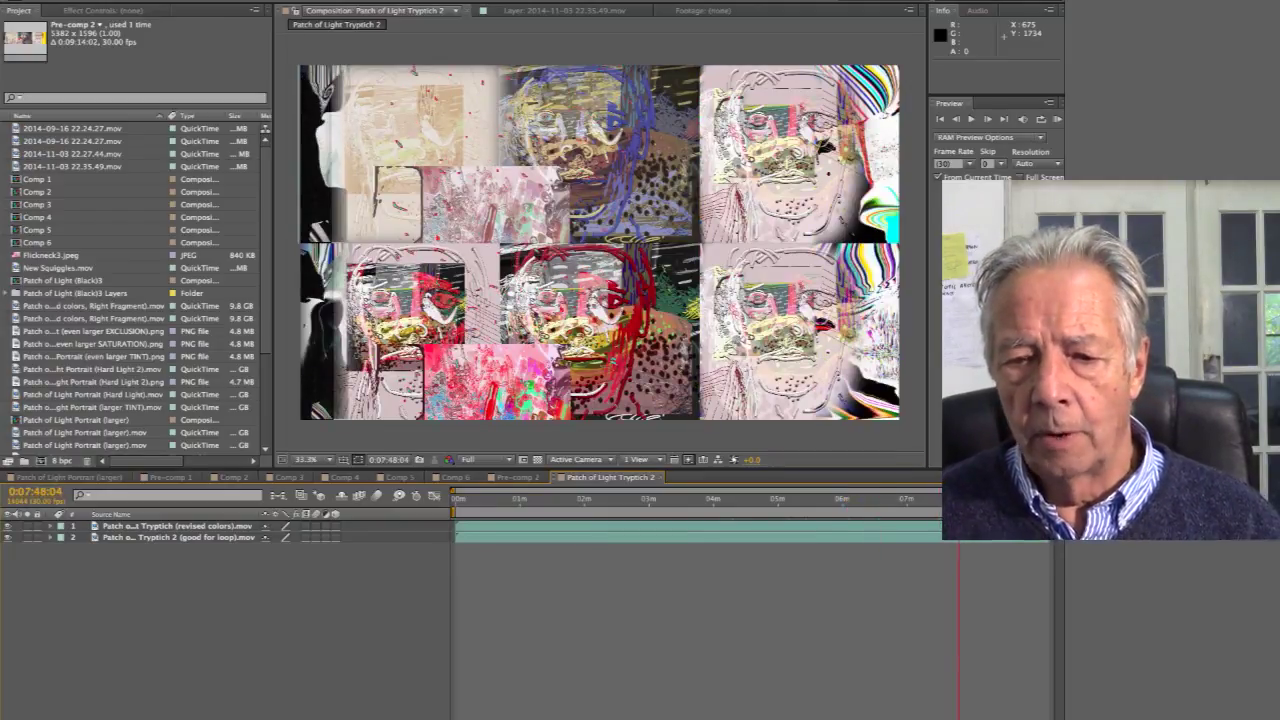
pyautogui.click(585, 503)
pyautogui.moveTo(585, 507); pyautogui.dragTo(586, 507)
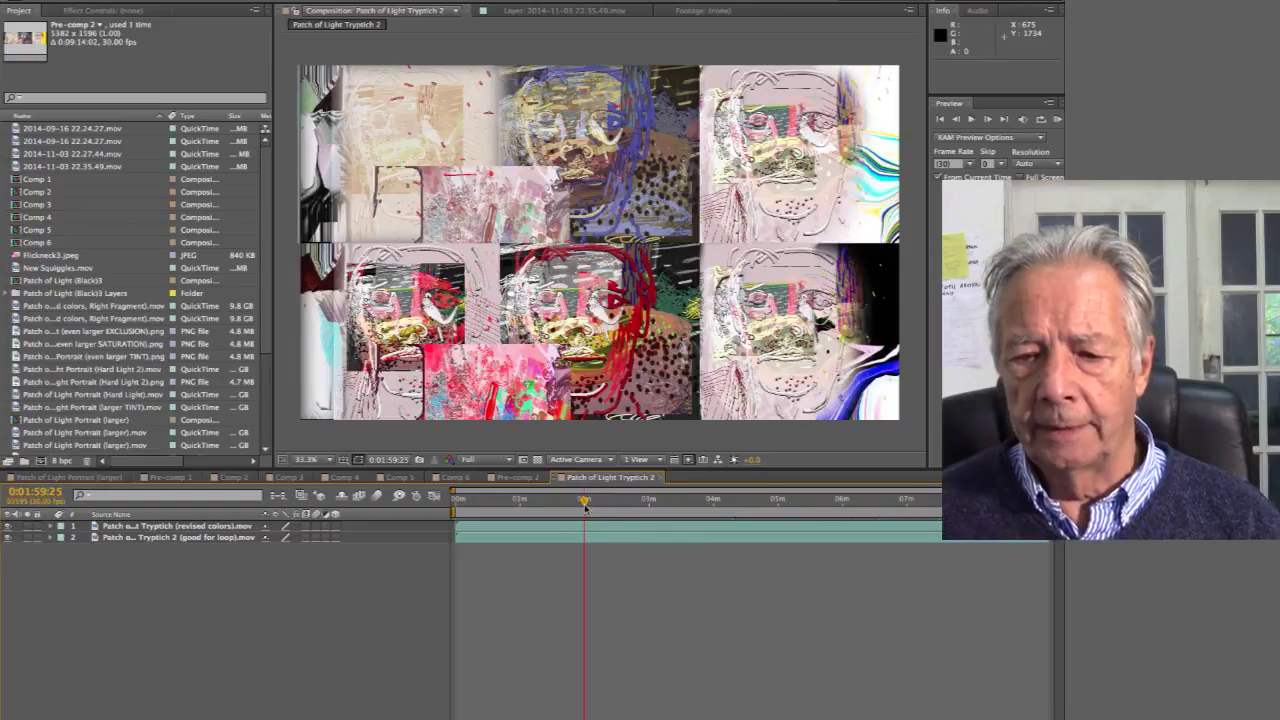
pyautogui.click(529, 504)
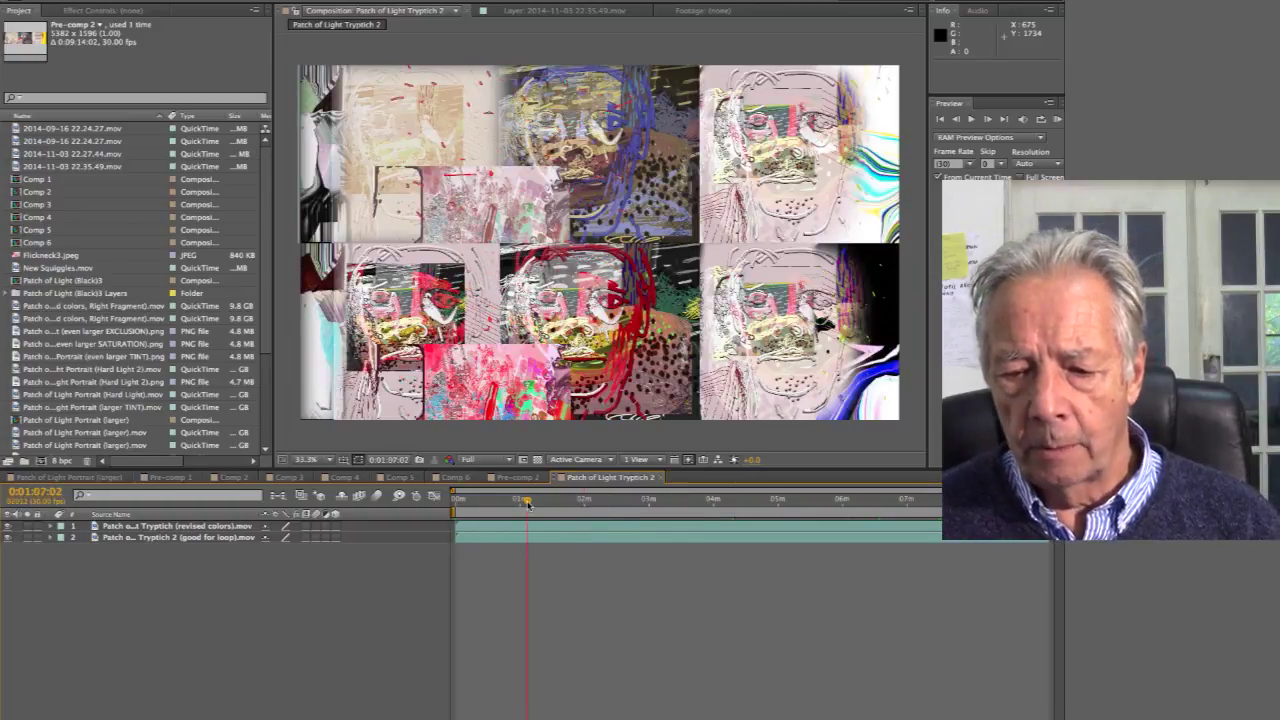
pyautogui.click(595, 502)
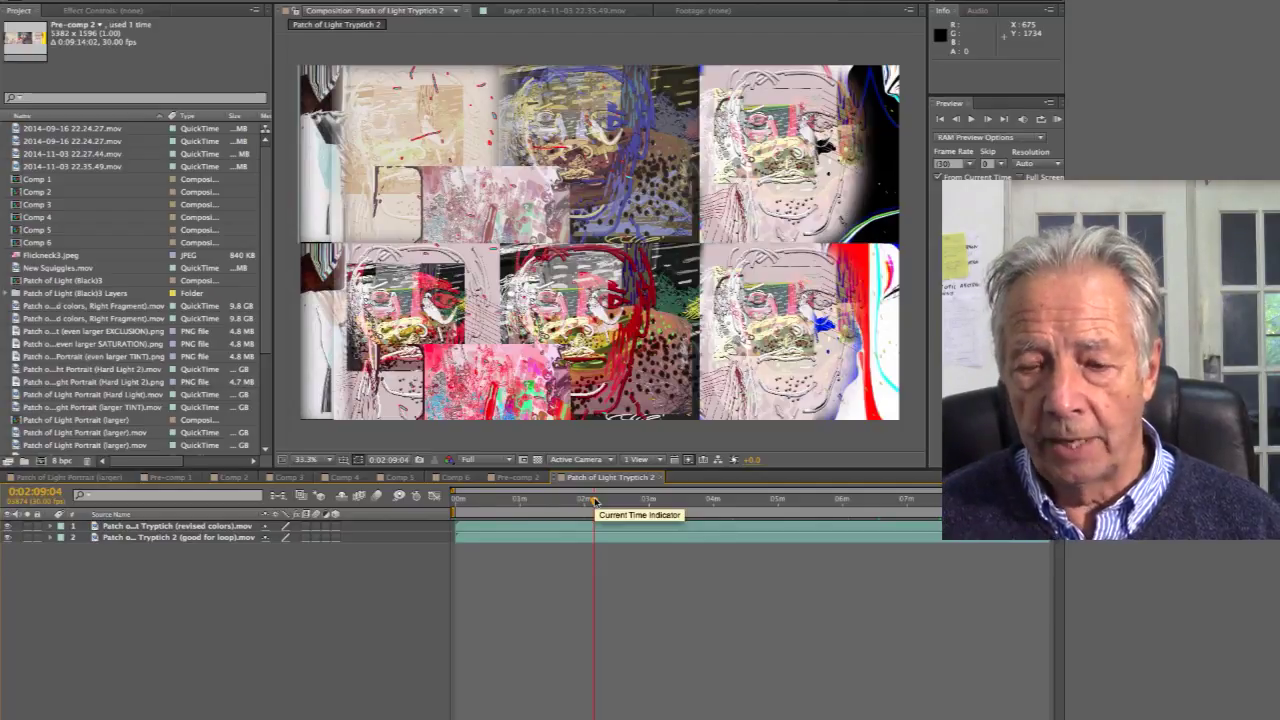
pyautogui.click(713, 502)
pyautogui.moveTo(714, 503); pyautogui.dragTo(888, 503)
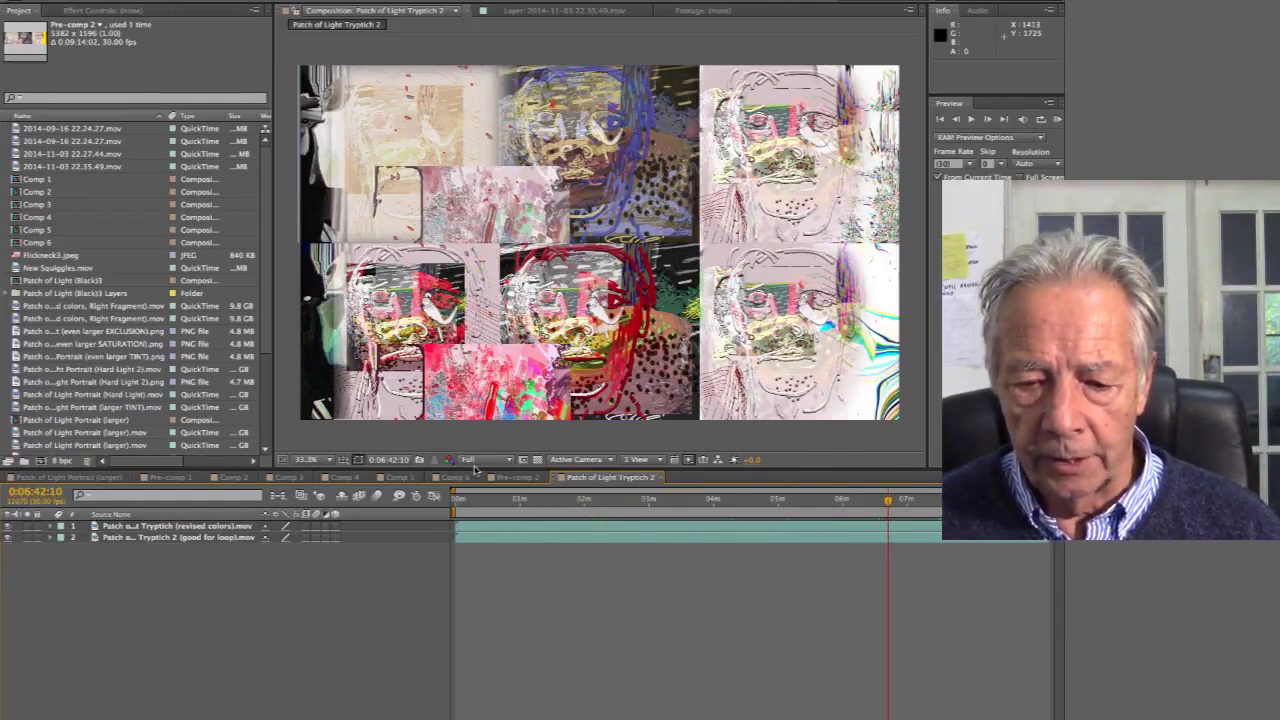
pyautogui.moveTo(475, 469); pyautogui.dragTo(460, 700)
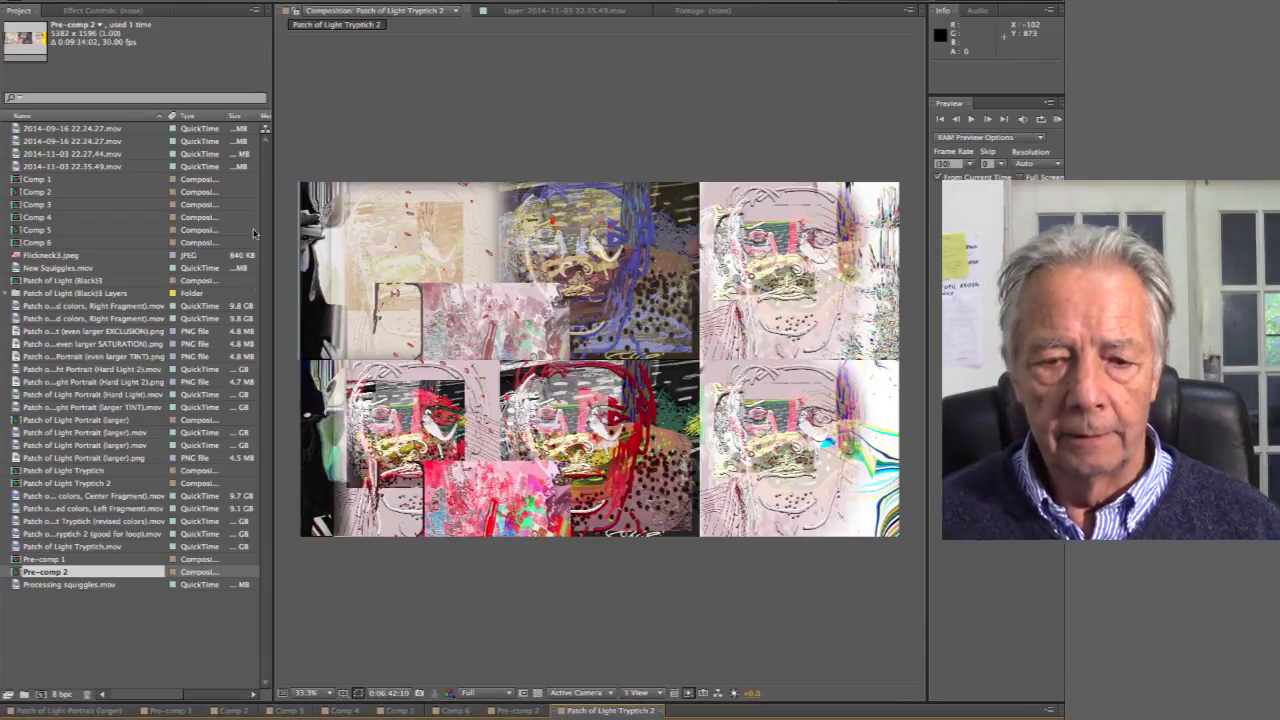
# Shrink the Project panel, set the viewer magnification to Fit, and restore the timeline.
pyautogui.moveTo(272, 166); pyautogui.dragTo(37, 162)
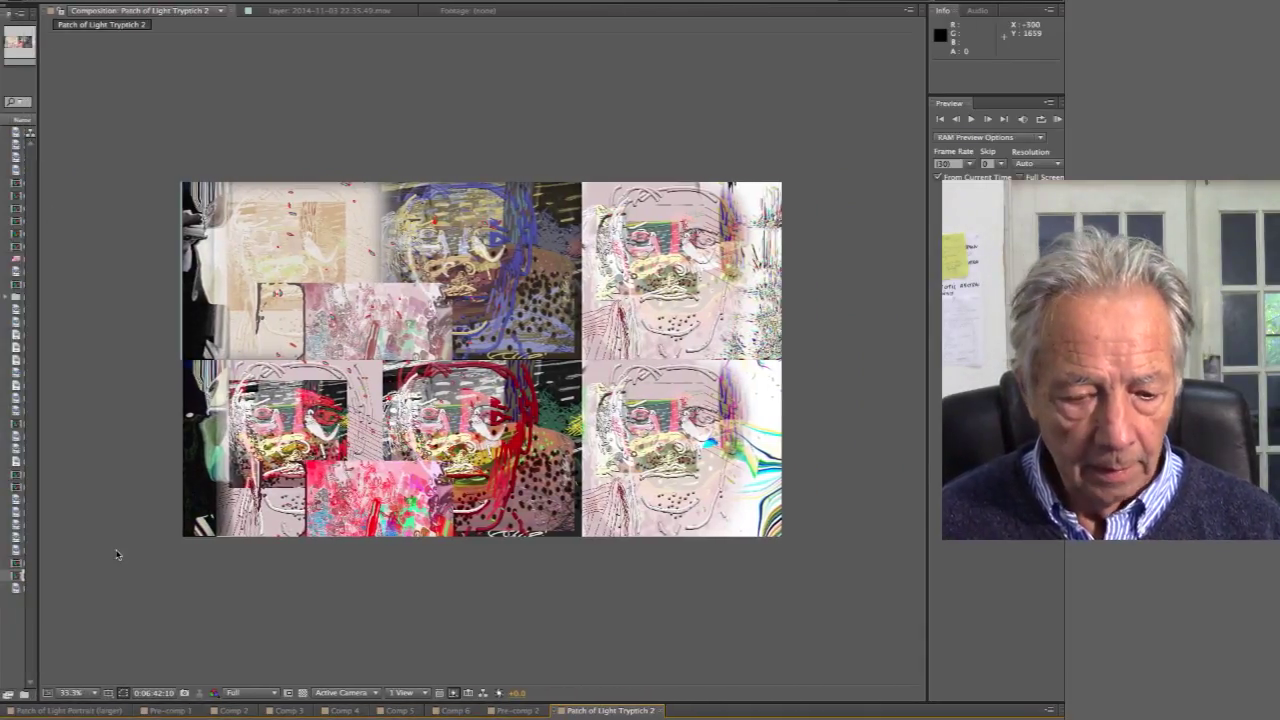
pyautogui.click(94, 692)
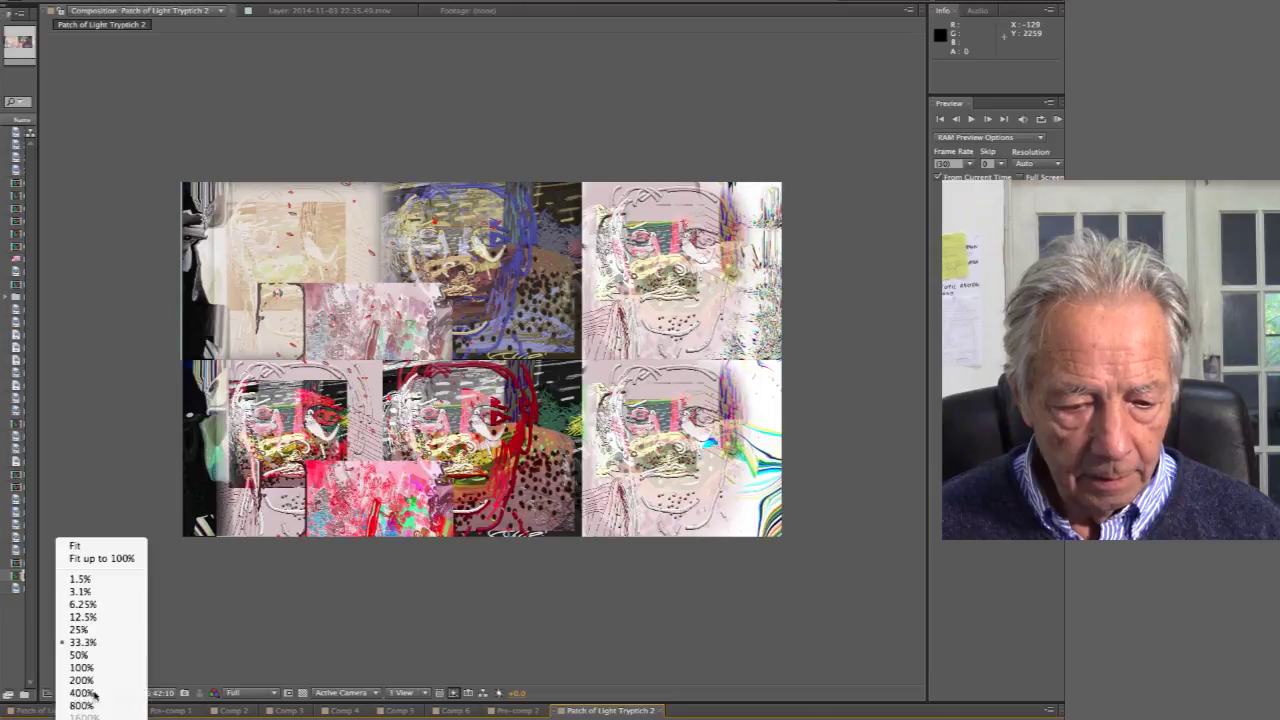
pyautogui.click(92, 558)
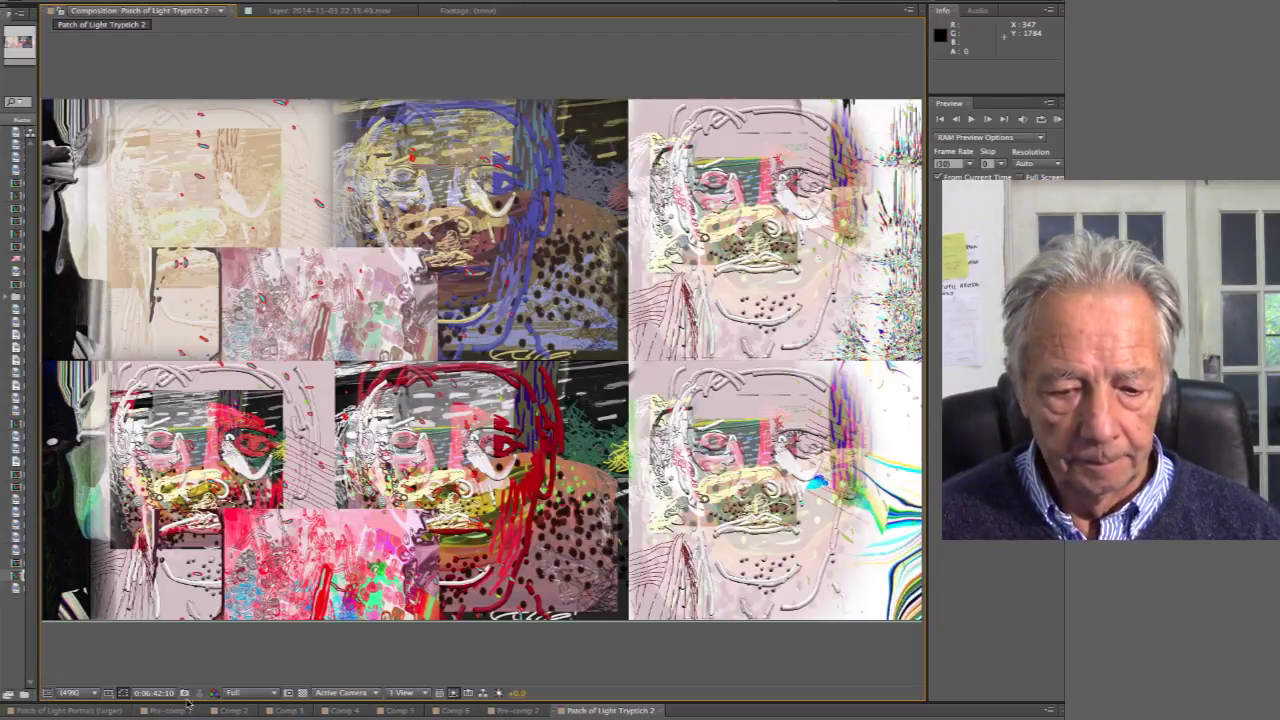
pyautogui.moveTo(186, 700); pyautogui.dragTo(249, 506)
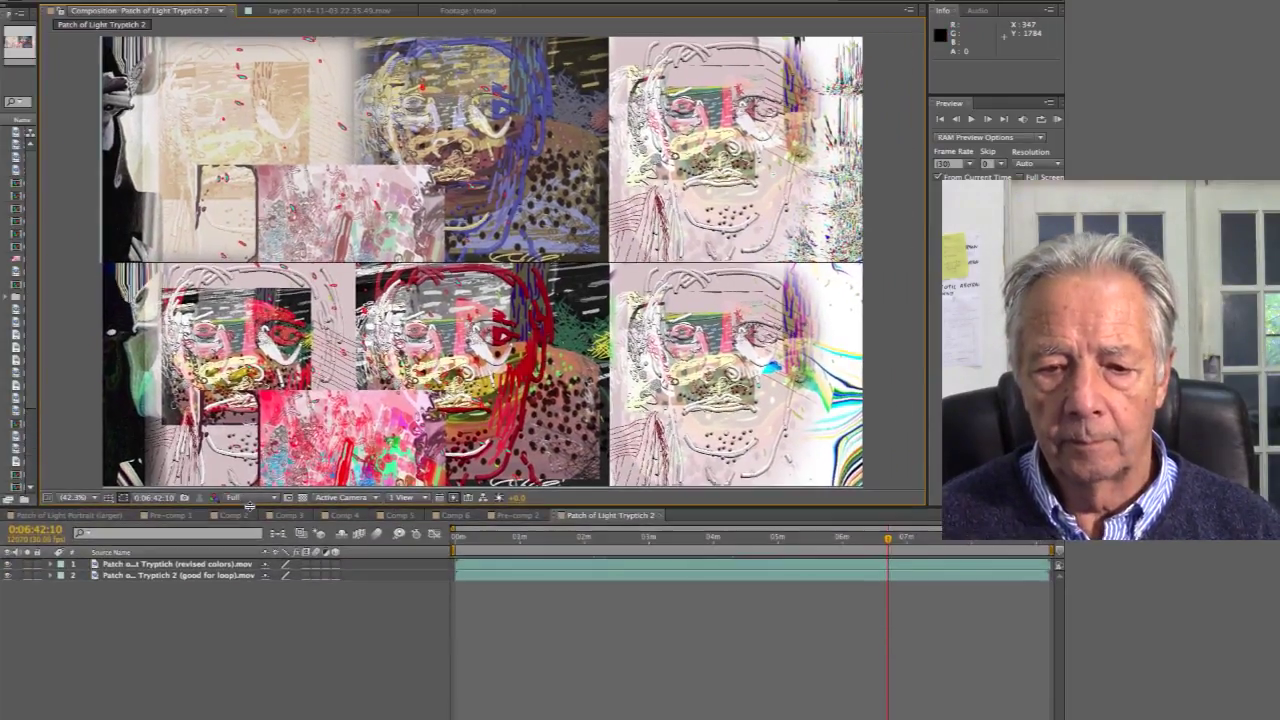
# Move the time indicator to about 0:06:24 and quit After Effects.
pyautogui.click(740, 540)
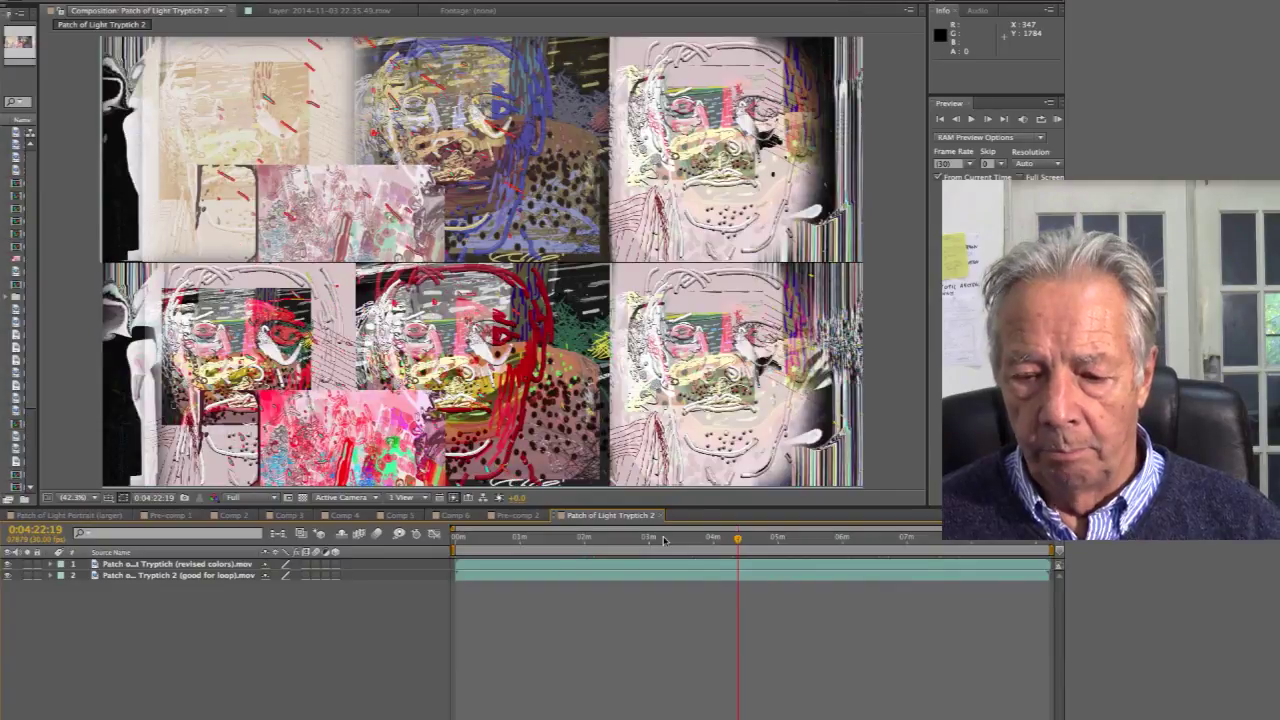
pyautogui.click(595, 540)
pyautogui.click(502, 540)
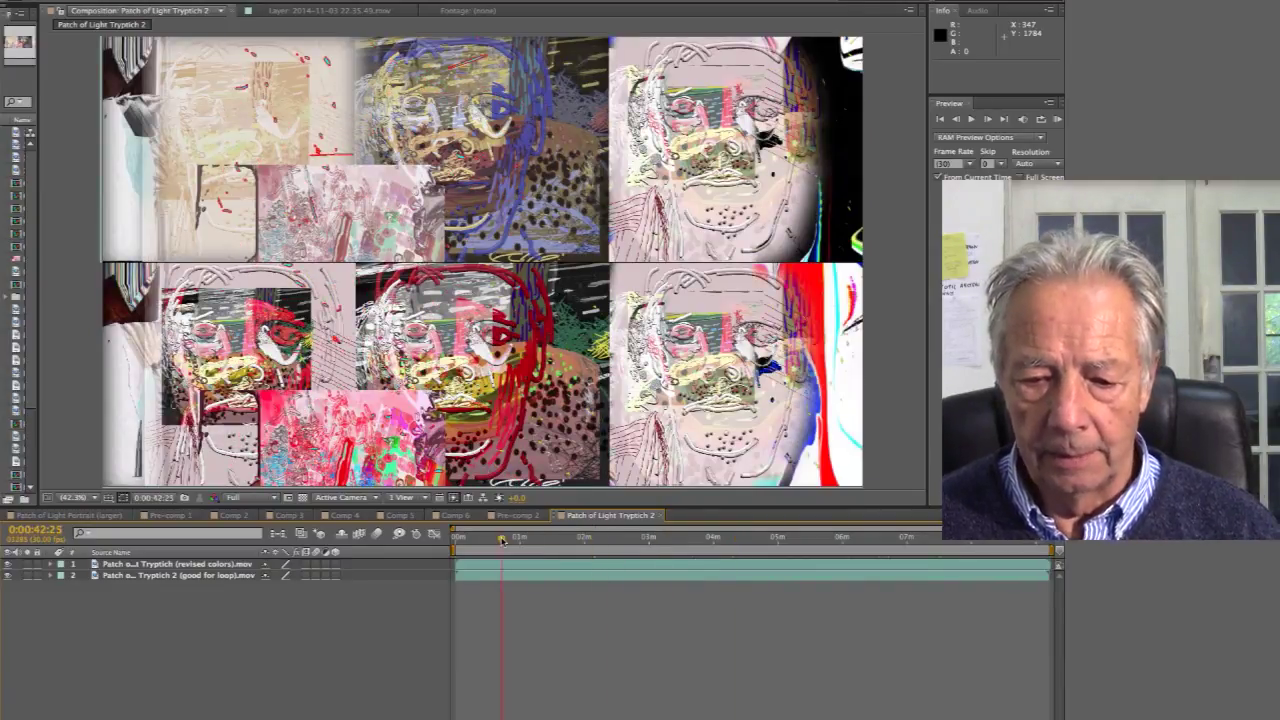
pyautogui.click(868, 540)
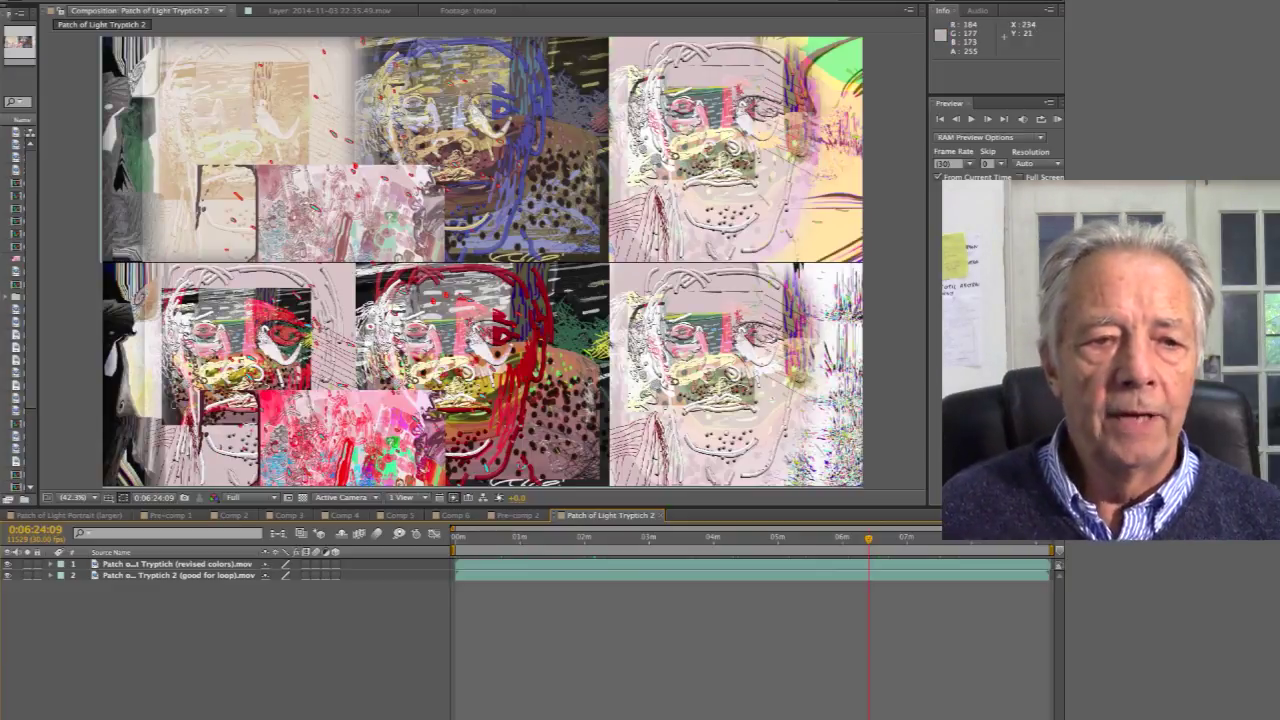
pyautogui.click(60, 0)
pyautogui.click(80, 90)
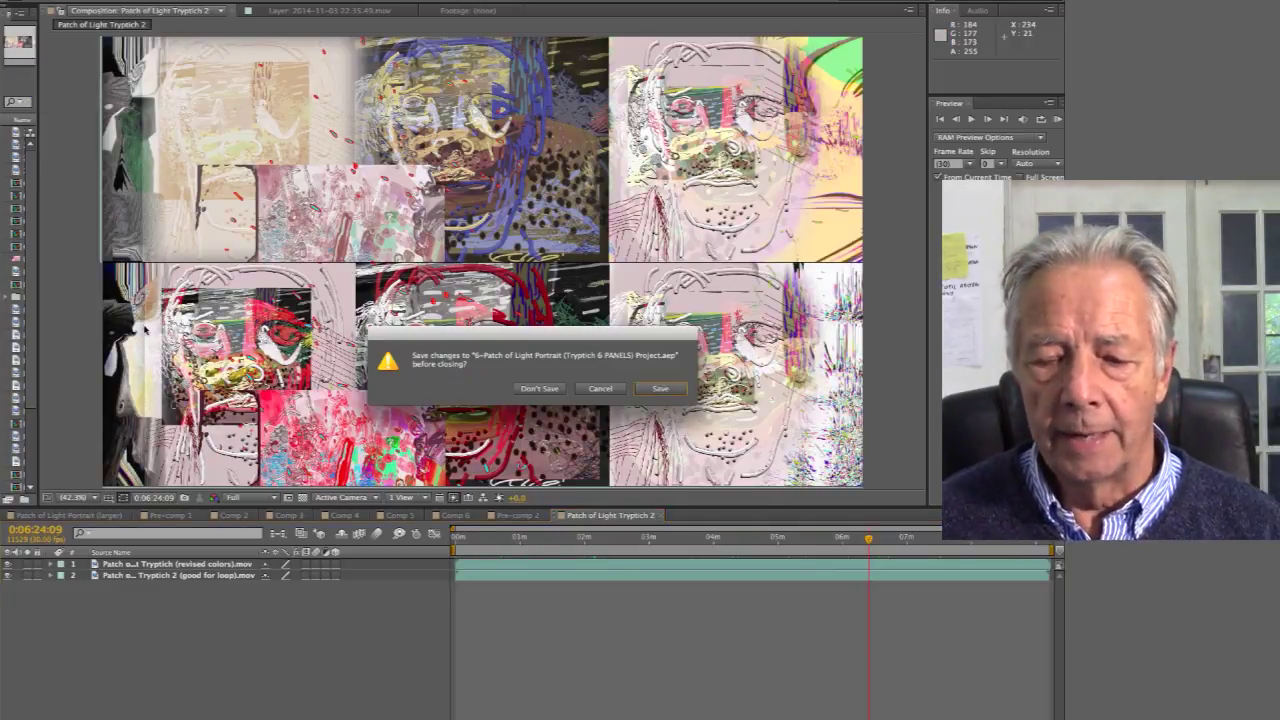
# Save the six-panel project at the prompt and select 7-Mamoney N.aep in Finder.
pyautogui.click(662, 389)
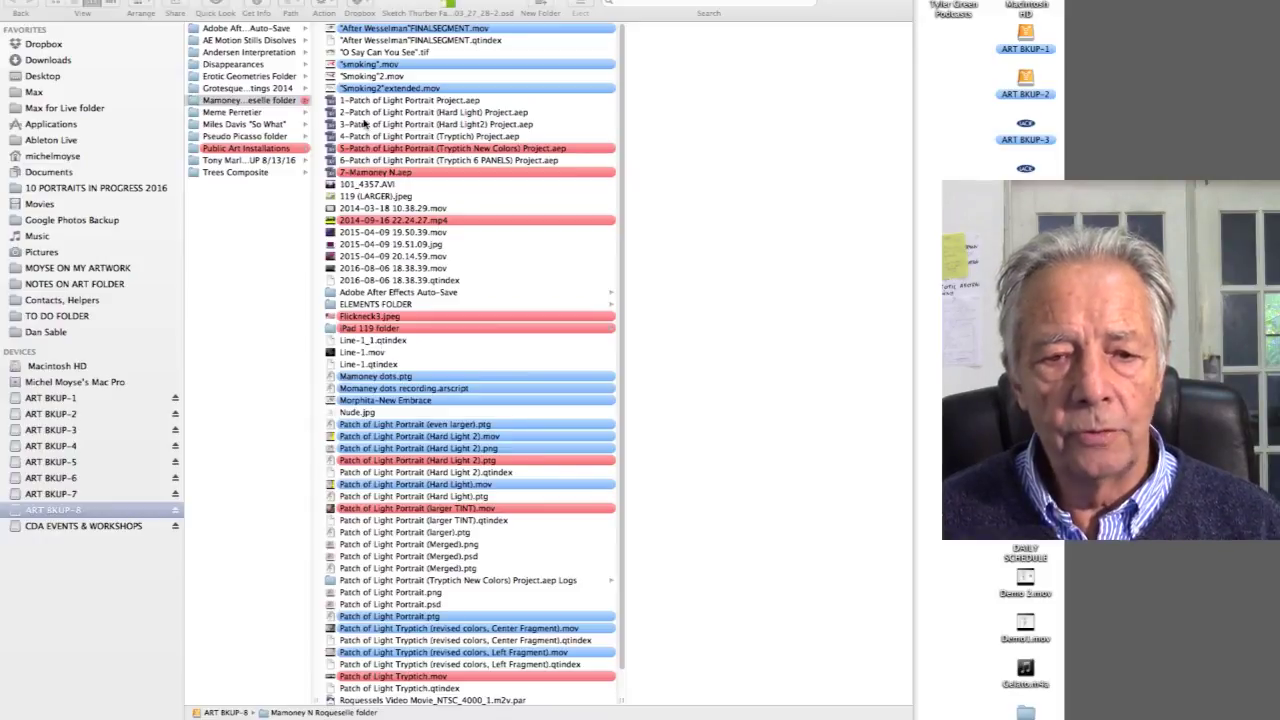
pyautogui.click(332, 172)
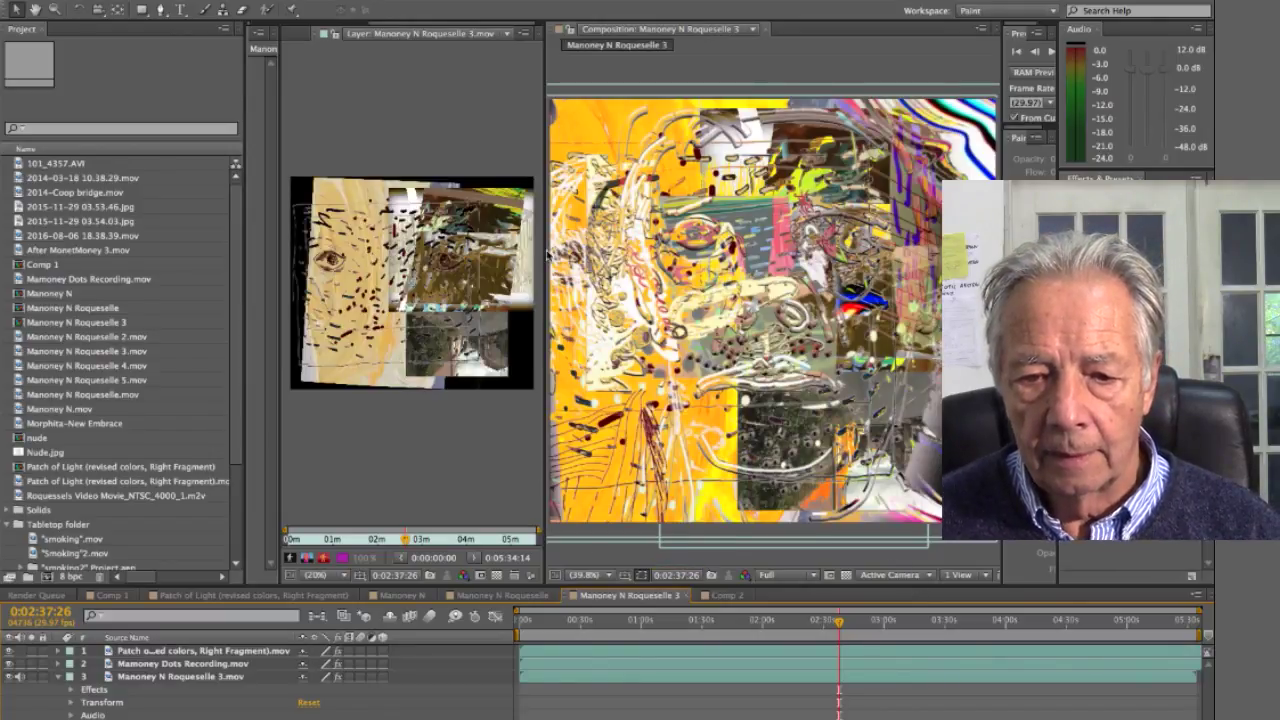
pyautogui.moveTo(544, 252); pyautogui.dragTo(458, 252)
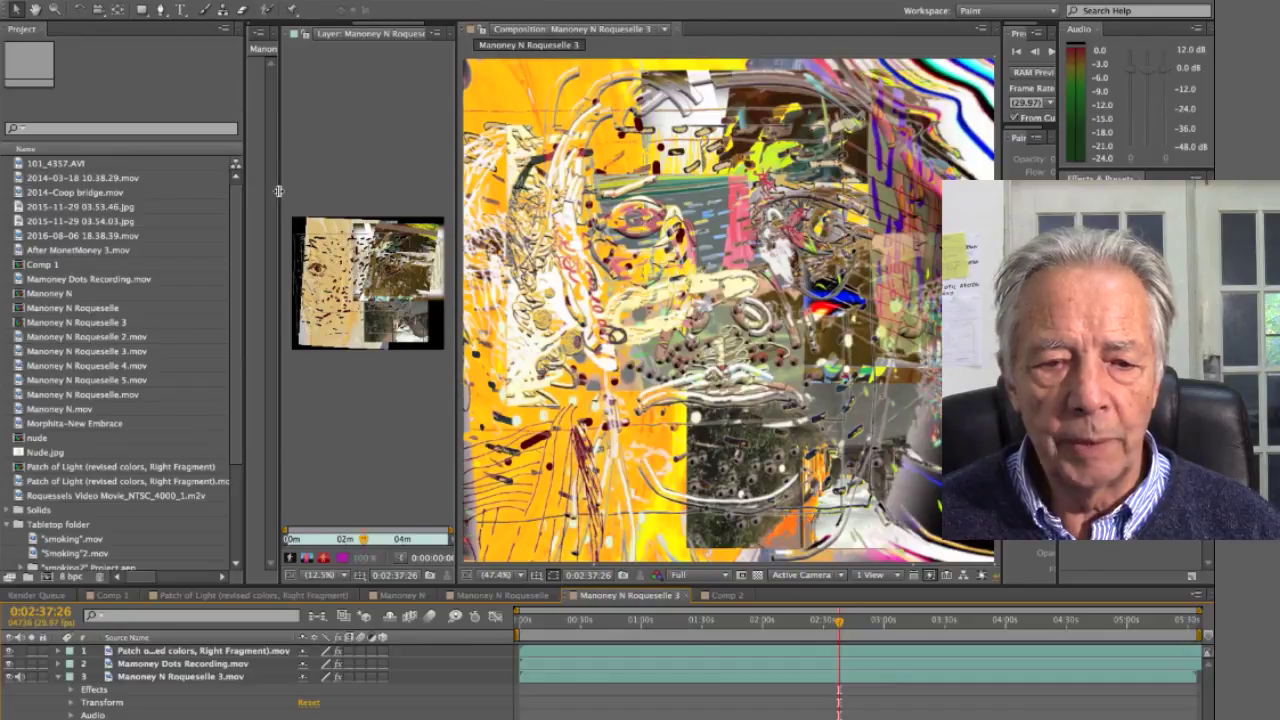
pyautogui.moveTo(274, 188); pyautogui.dragTo(190, 188)
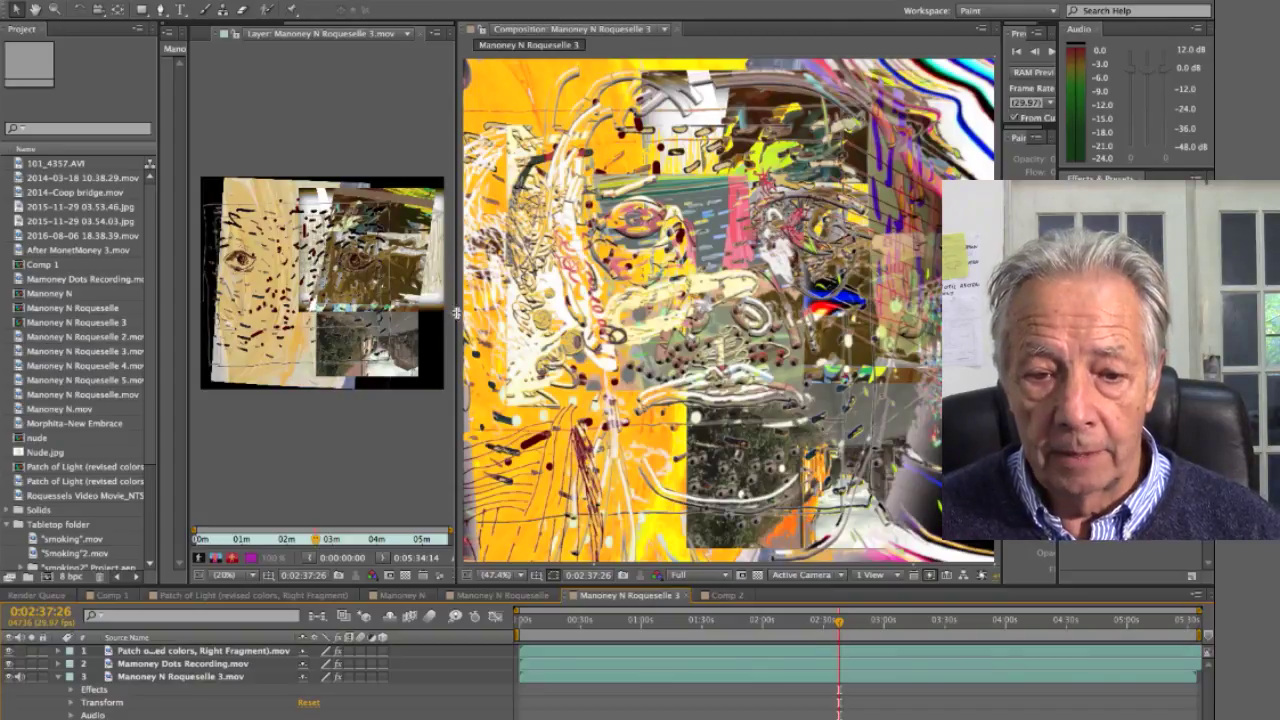
pyautogui.moveTo(456, 313); pyautogui.dragTo(421, 318)
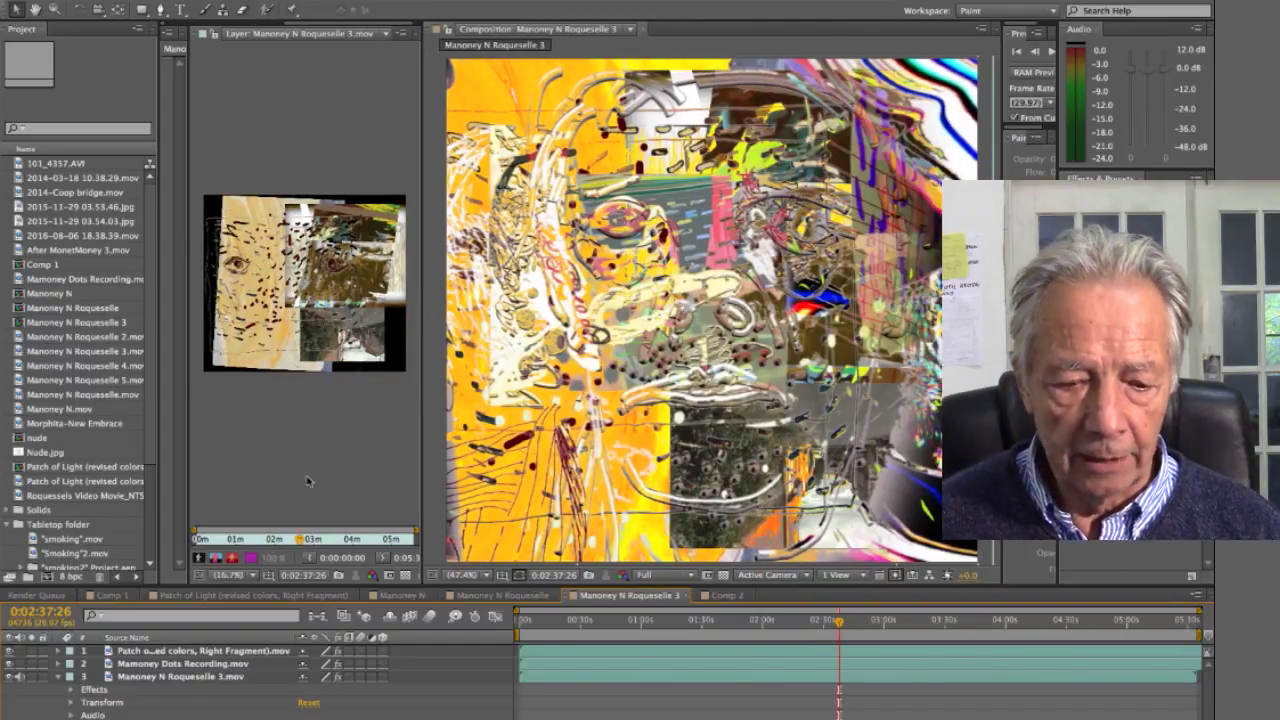
# Select the Manoney N Roquesselle 3.mov, Manoney Dots Recording and Patch of Light layers in turn to inspect each.
pyautogui.click(130, 678)
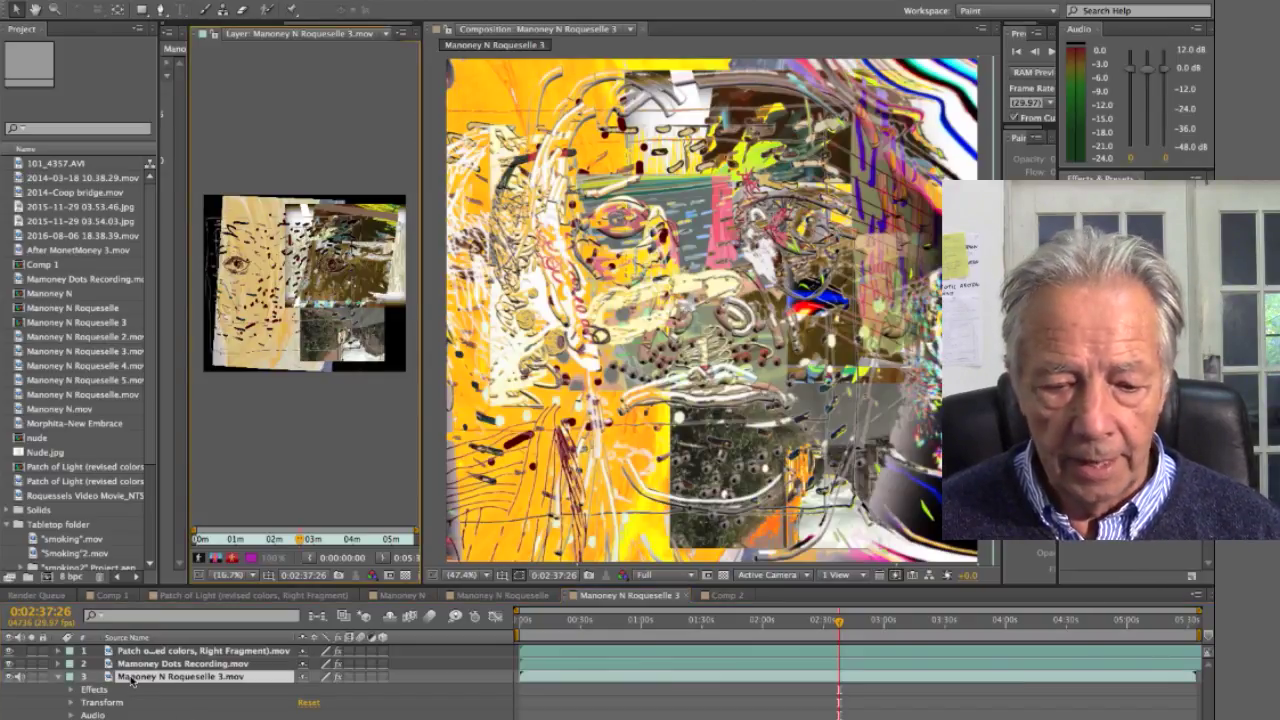
pyautogui.click(134, 664)
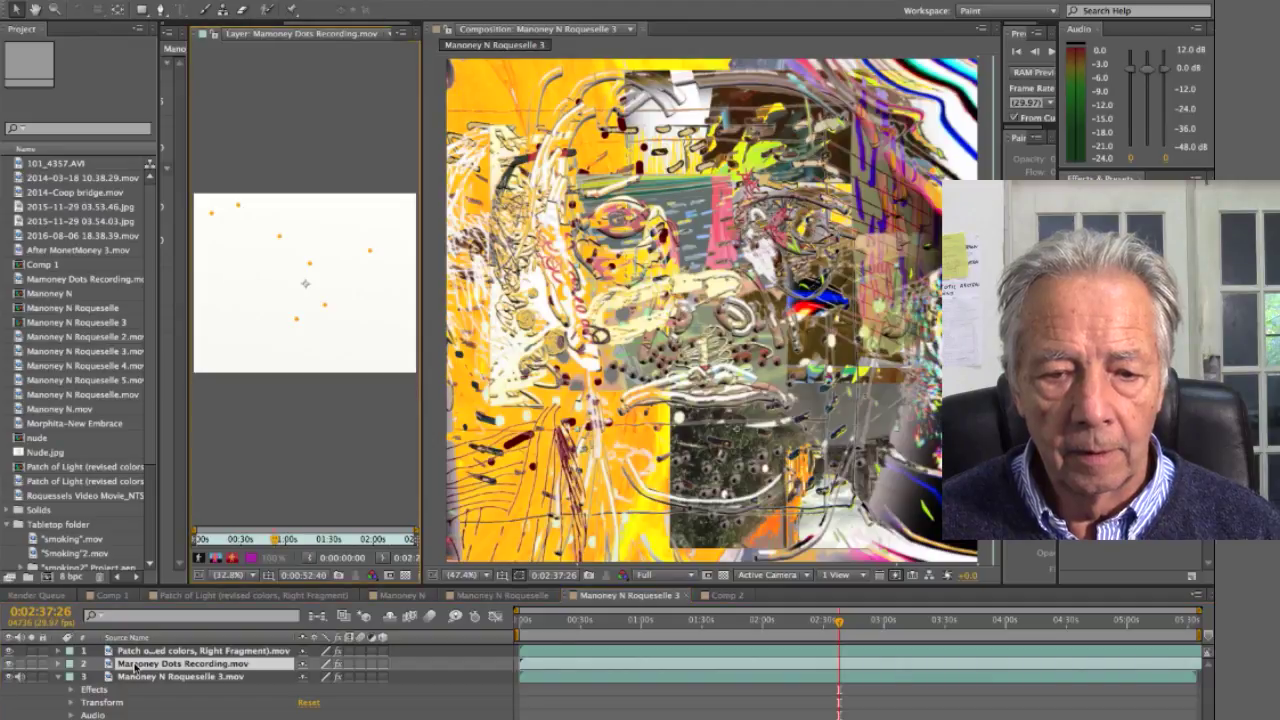
pyautogui.click(133, 652)
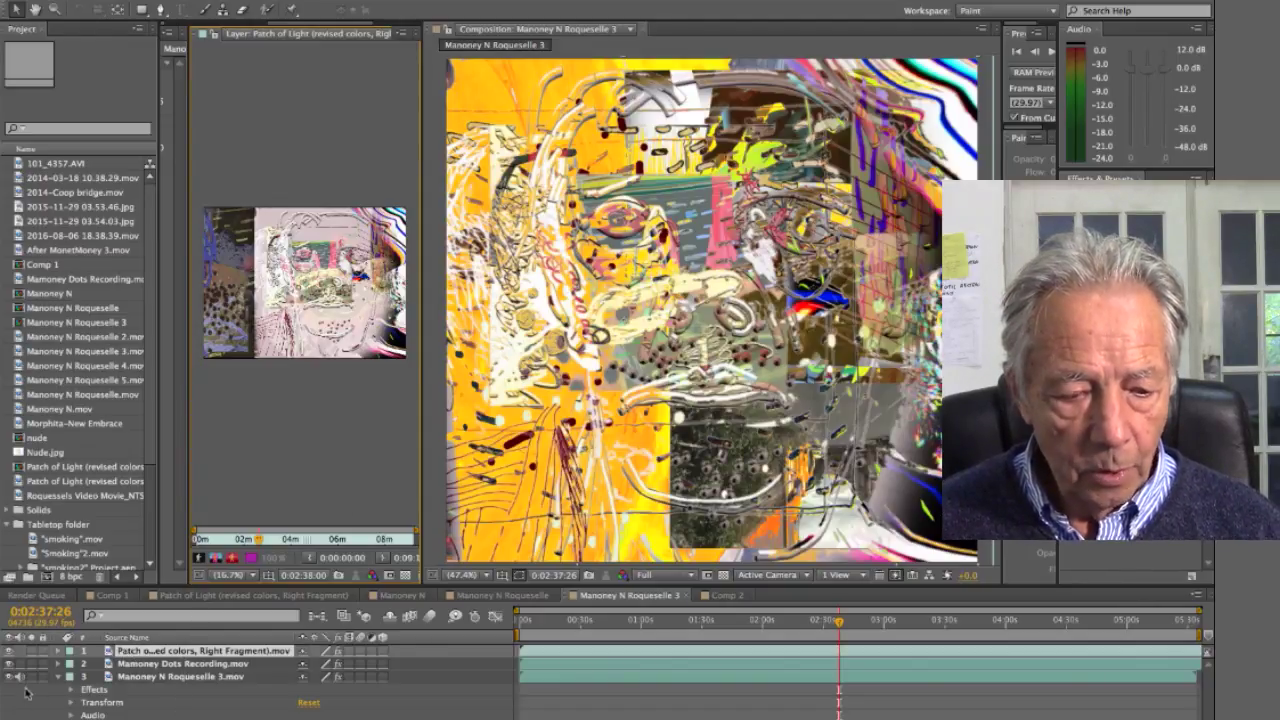
# Switch off the white line-art overlay, dots and collage layers' visibility, leaving the yellow paint.
pyautogui.click(10, 653)
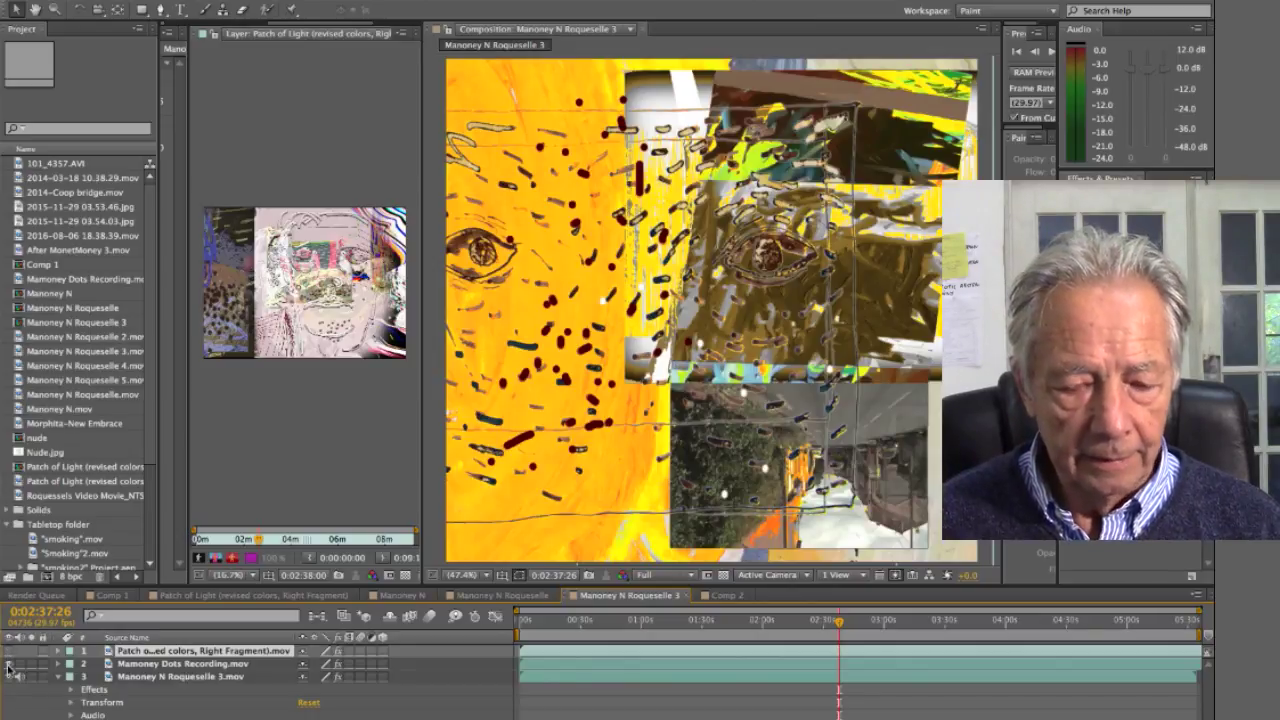
pyautogui.click(10, 664)
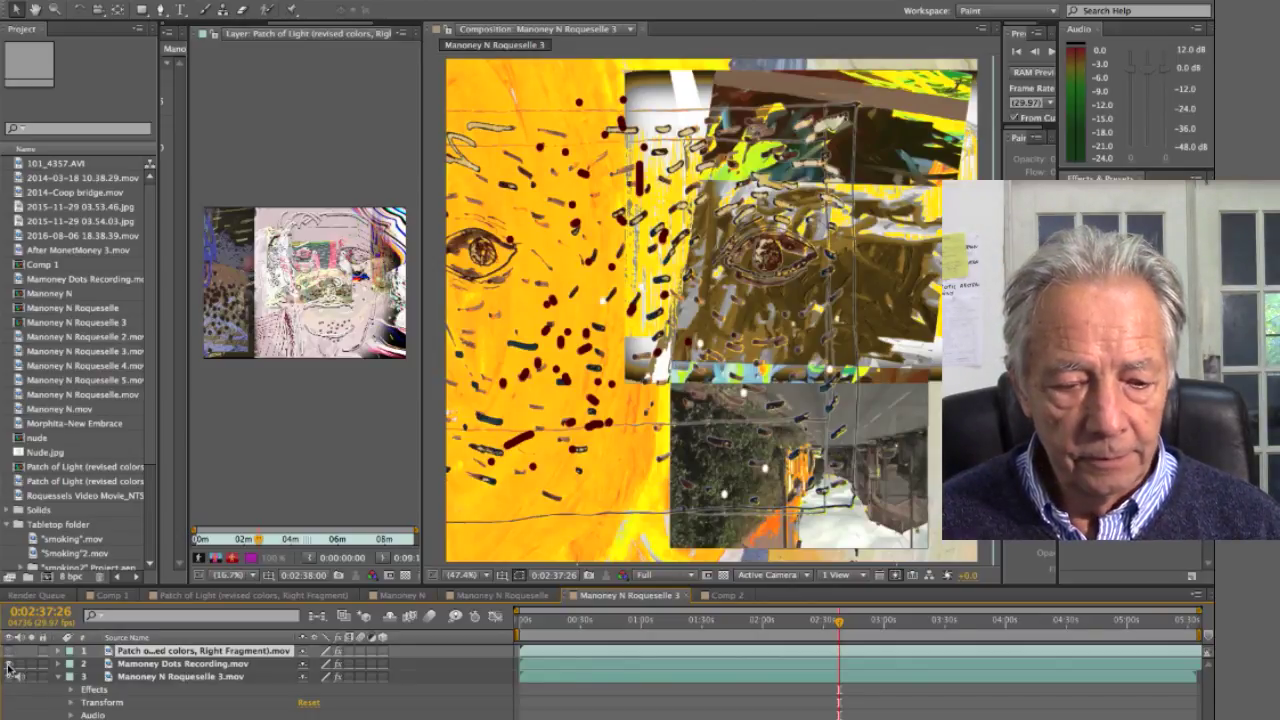
pyautogui.click(10, 677)
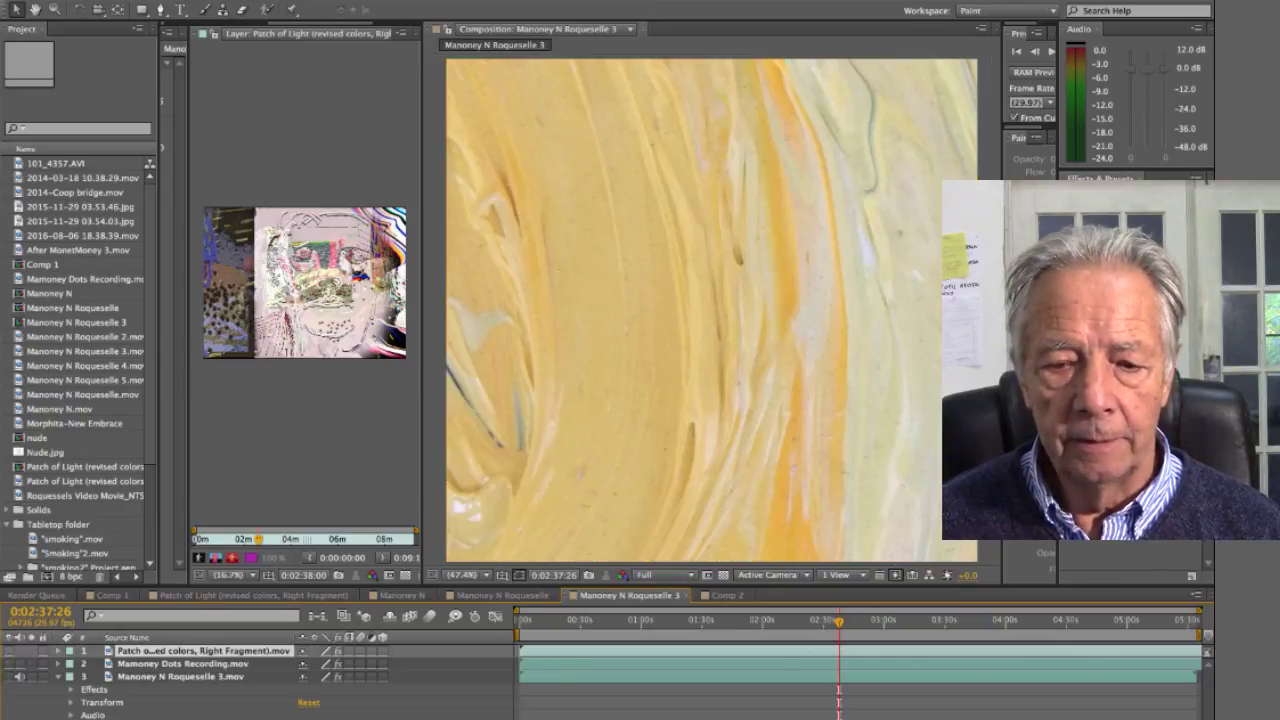
# Deselect the layer and scrub the yellow paint footage from about 1:45 to about 2:50.
pyautogui.click(684, 311)
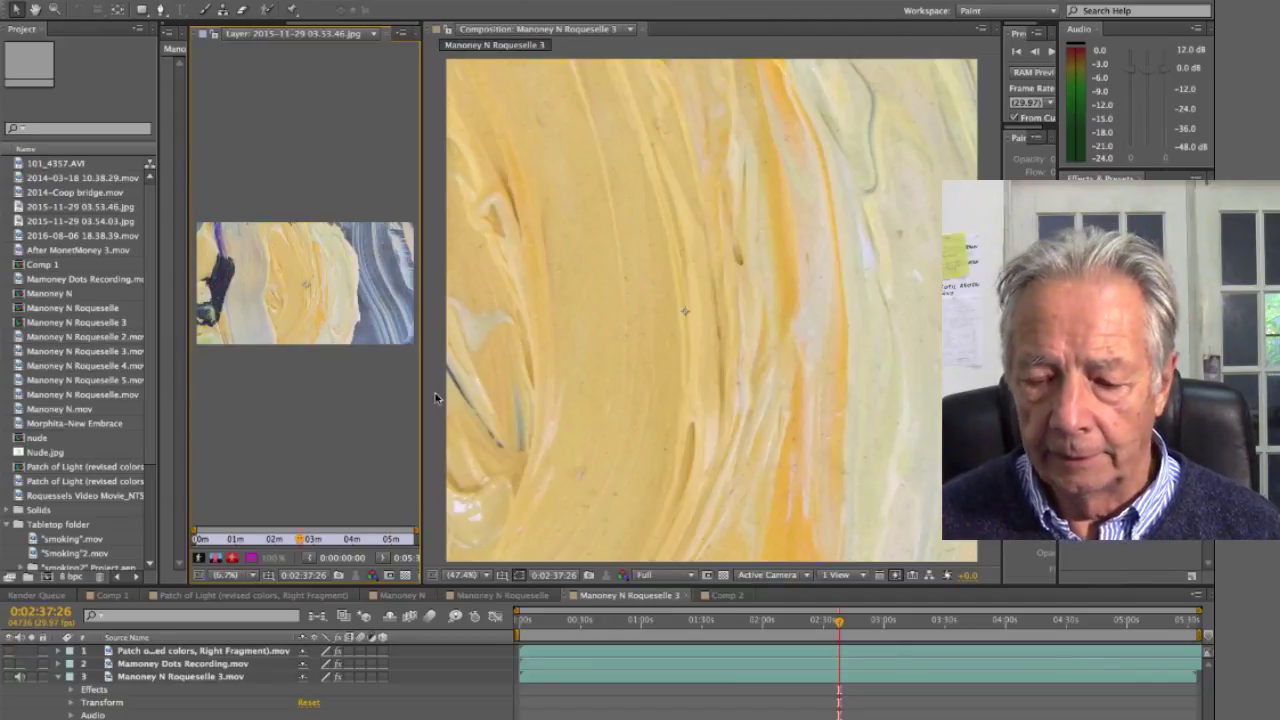
pyautogui.click(735, 624)
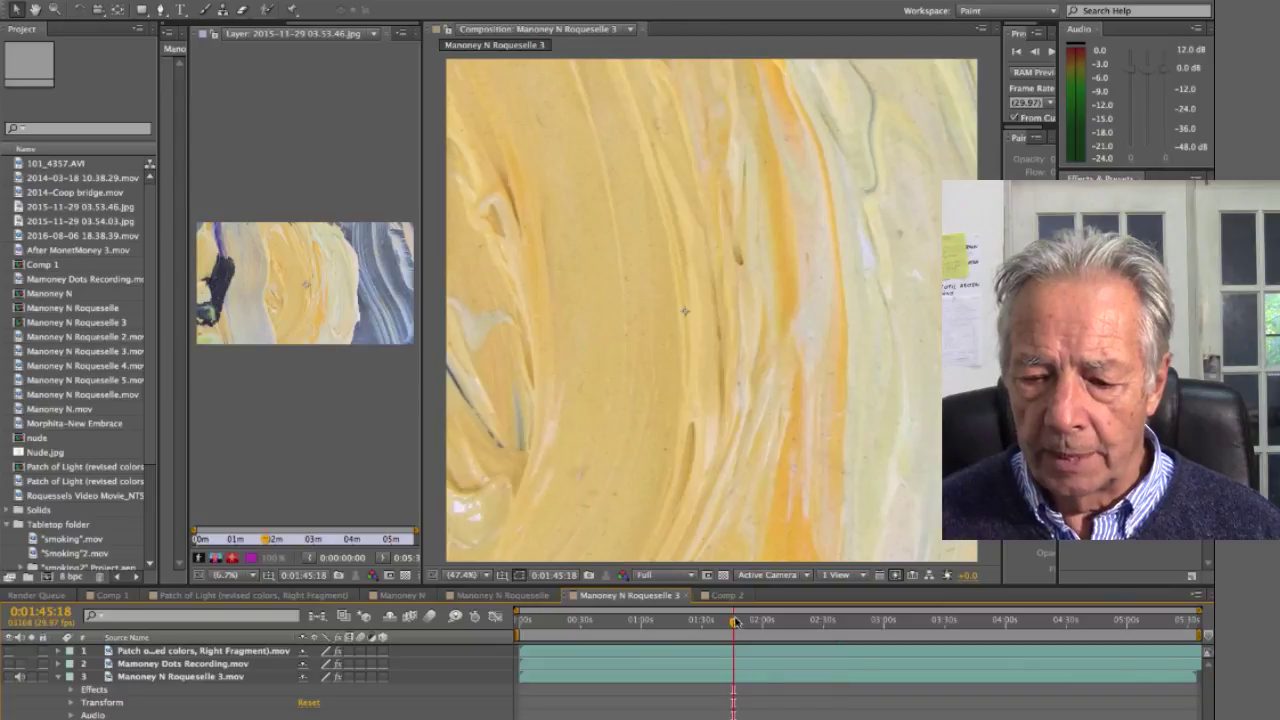
pyautogui.moveTo(735, 627); pyautogui.dragTo(789, 626)
pyautogui.click(865, 624)
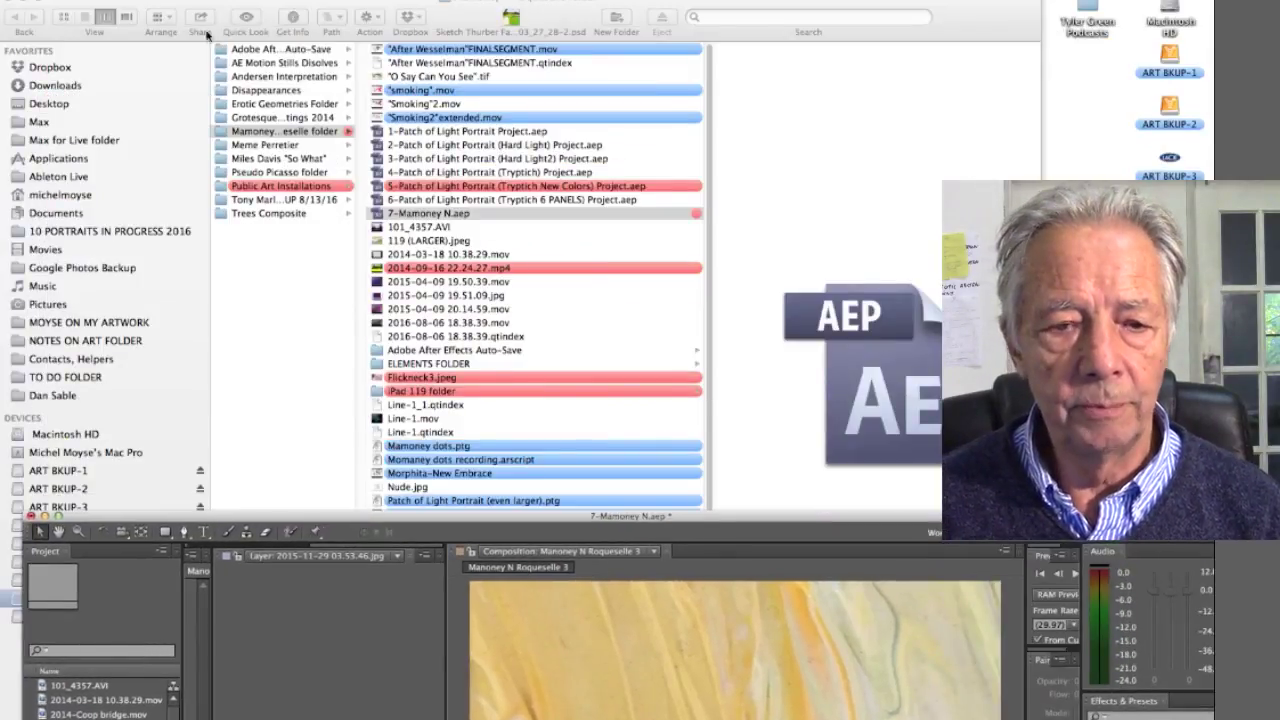
# Open the Disappearances folder and preview its first photos, comparing the yellow, white and red paintings.
pyautogui.click(224, 92)
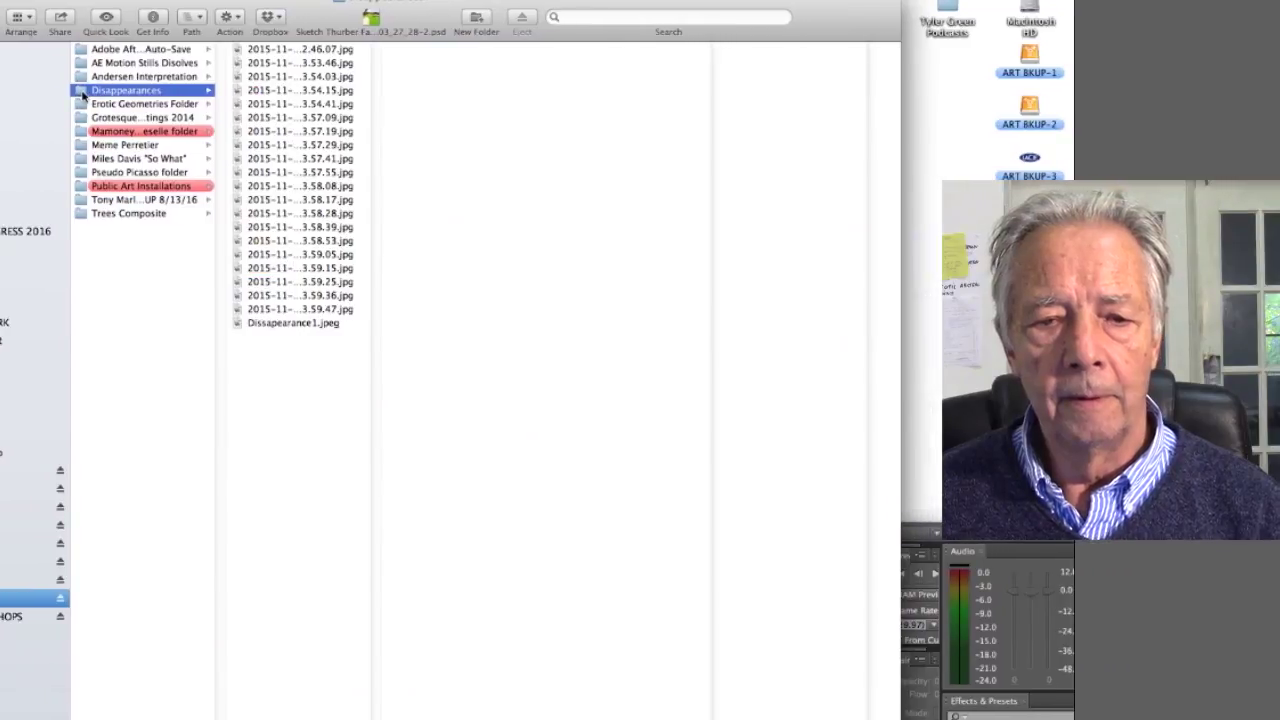
pyautogui.click(229, 50)
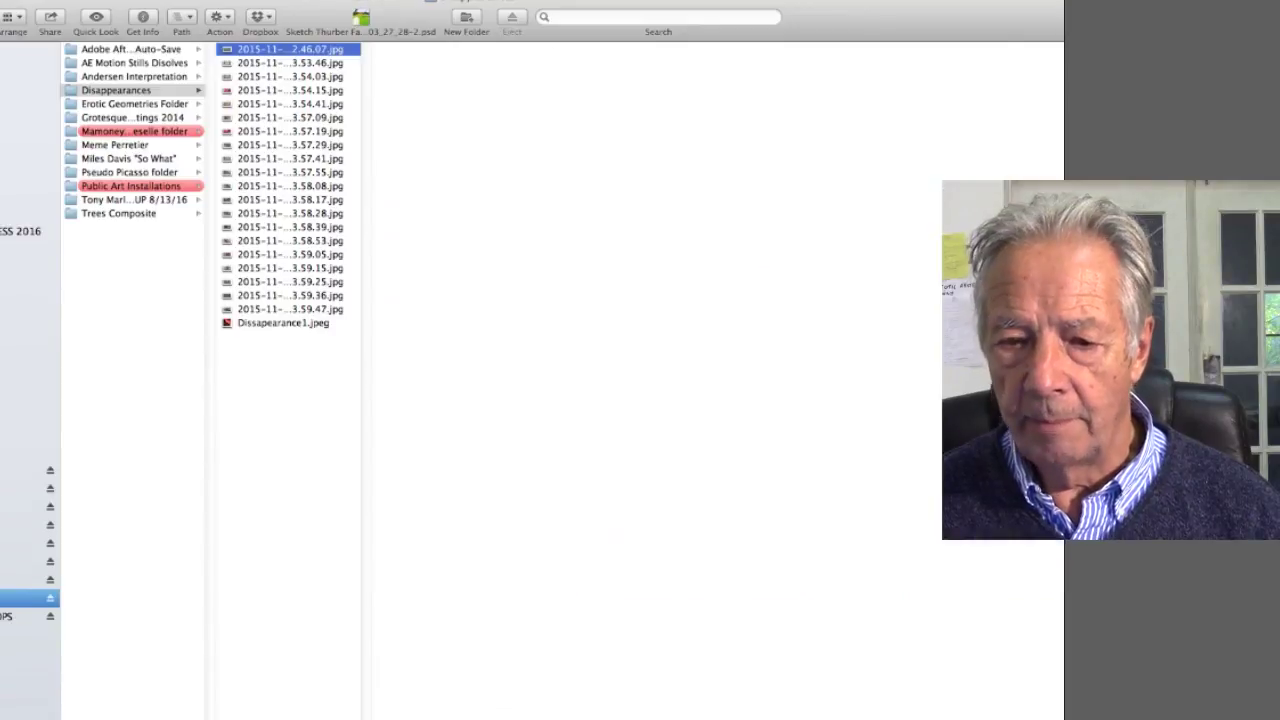
pyautogui.click(227, 64)
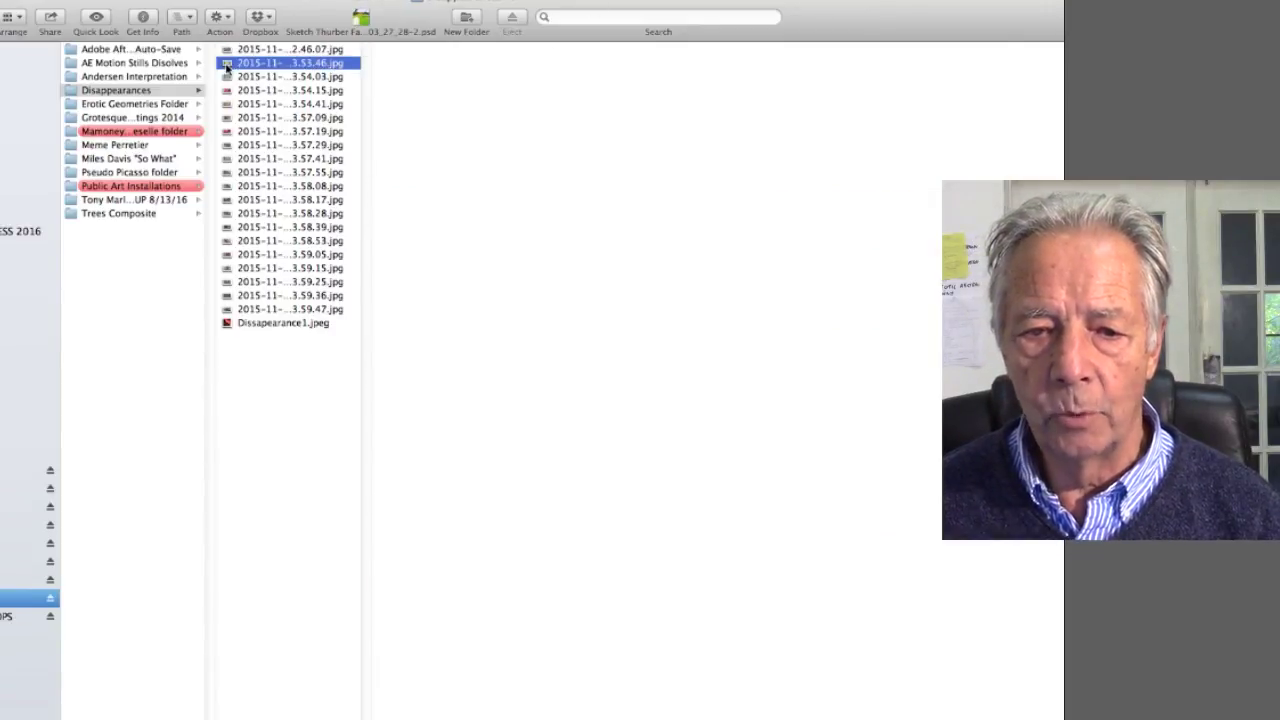
pyautogui.click(227, 78)
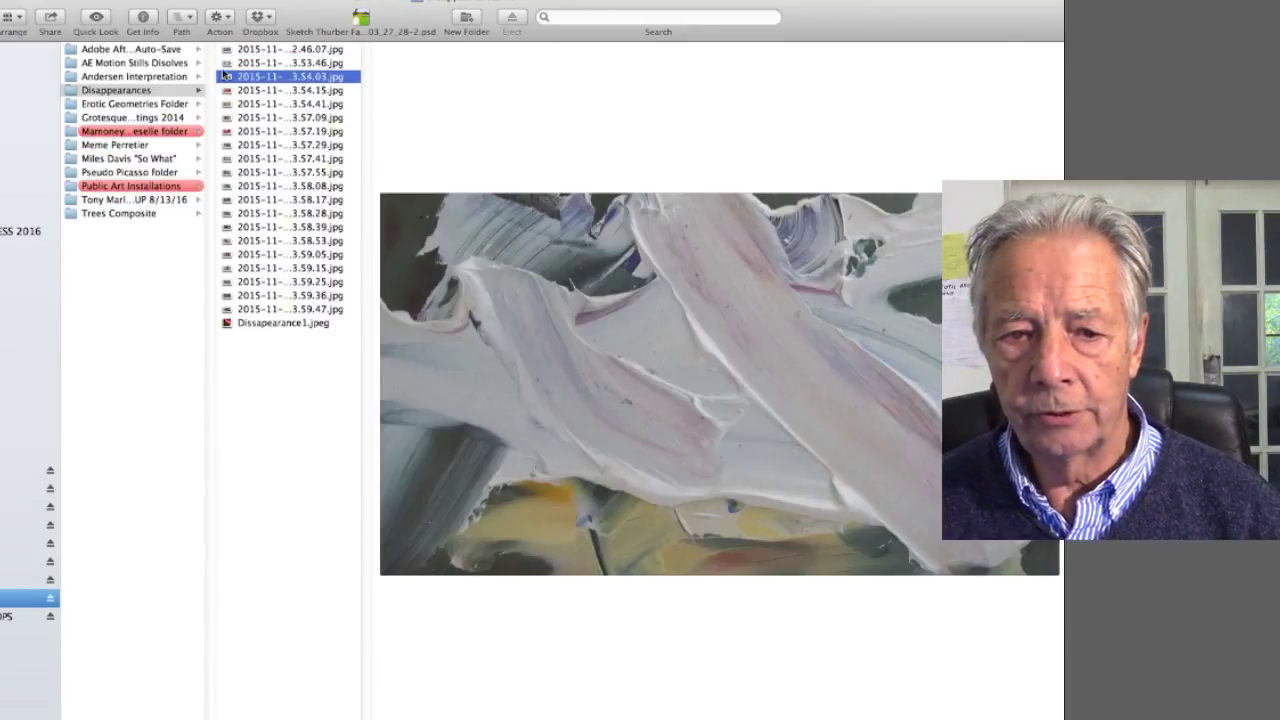
pyautogui.click(230, 64)
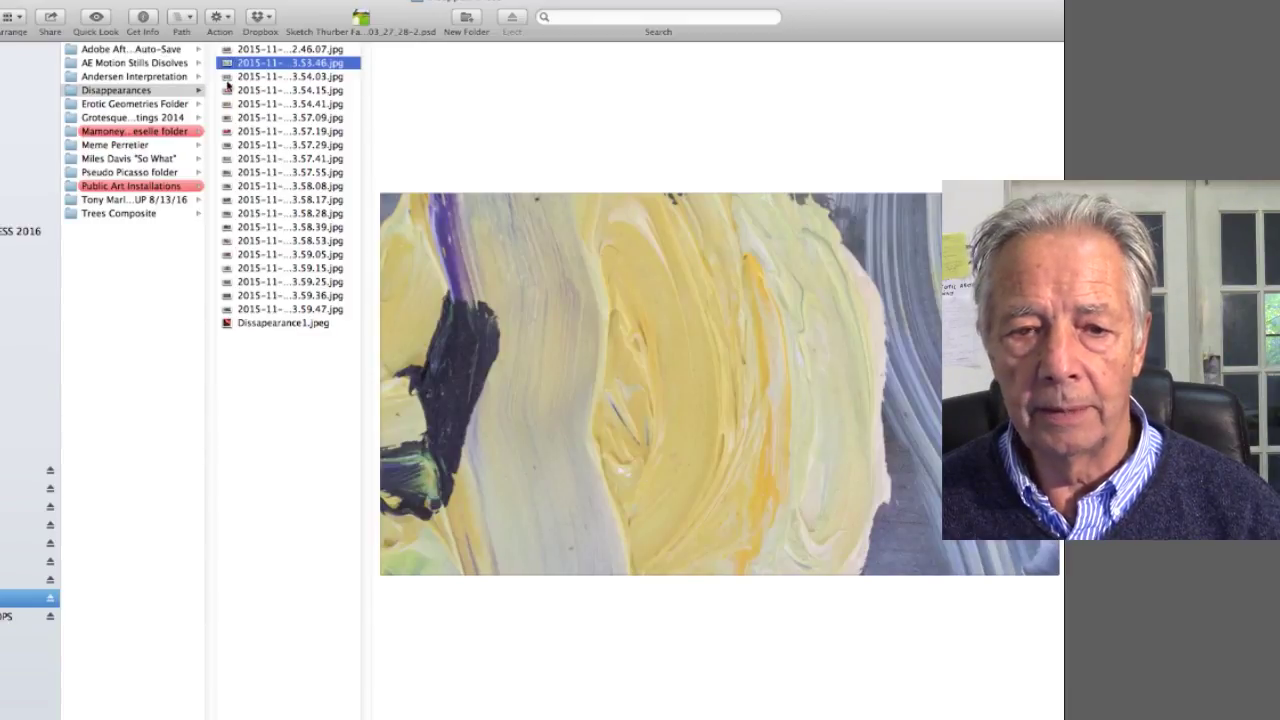
pyautogui.click(228, 78)
pyautogui.click(227, 92)
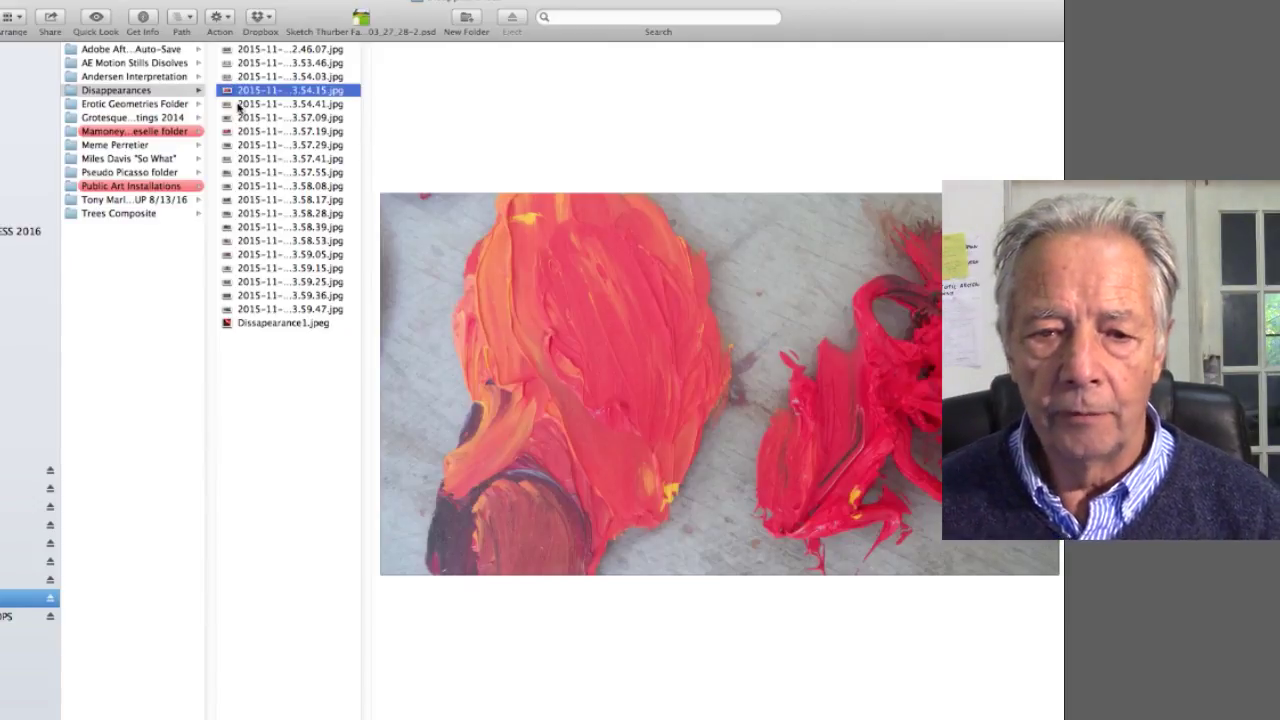
# Step through the remaining Disappearances photos, including the green and grey-and-orange paintings.
pyautogui.click(228, 104)
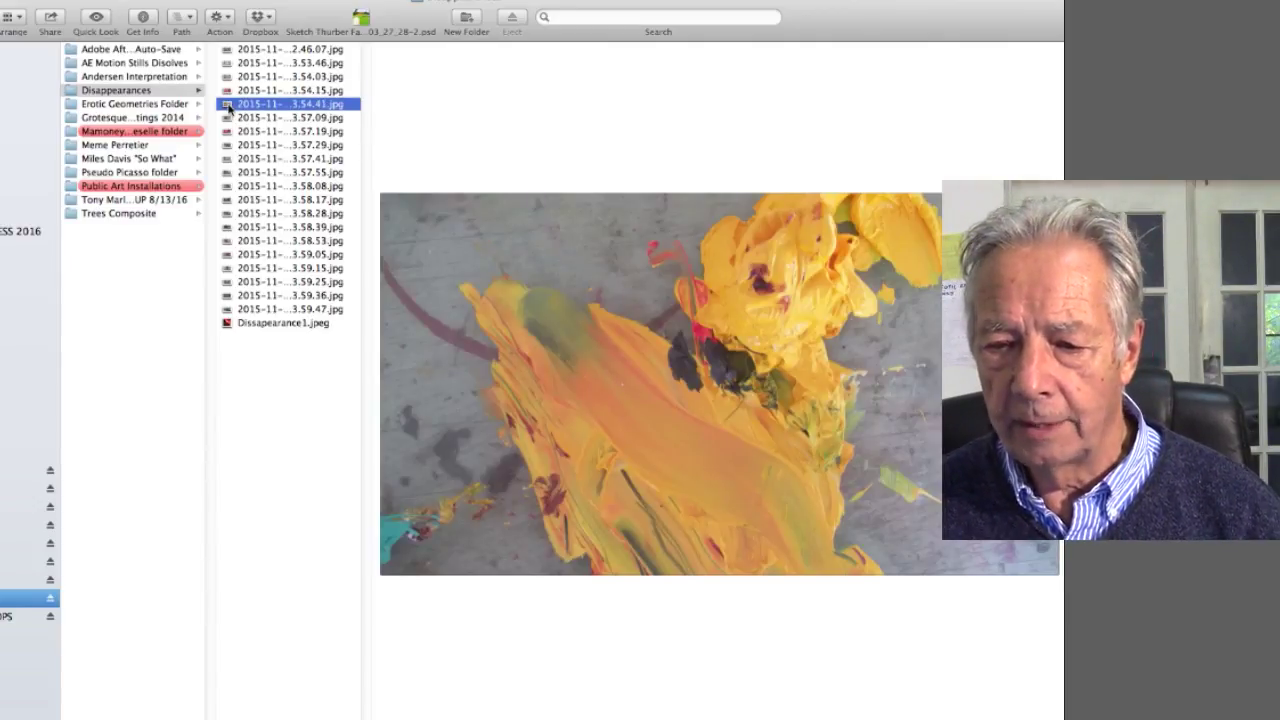
pyautogui.click(230, 119)
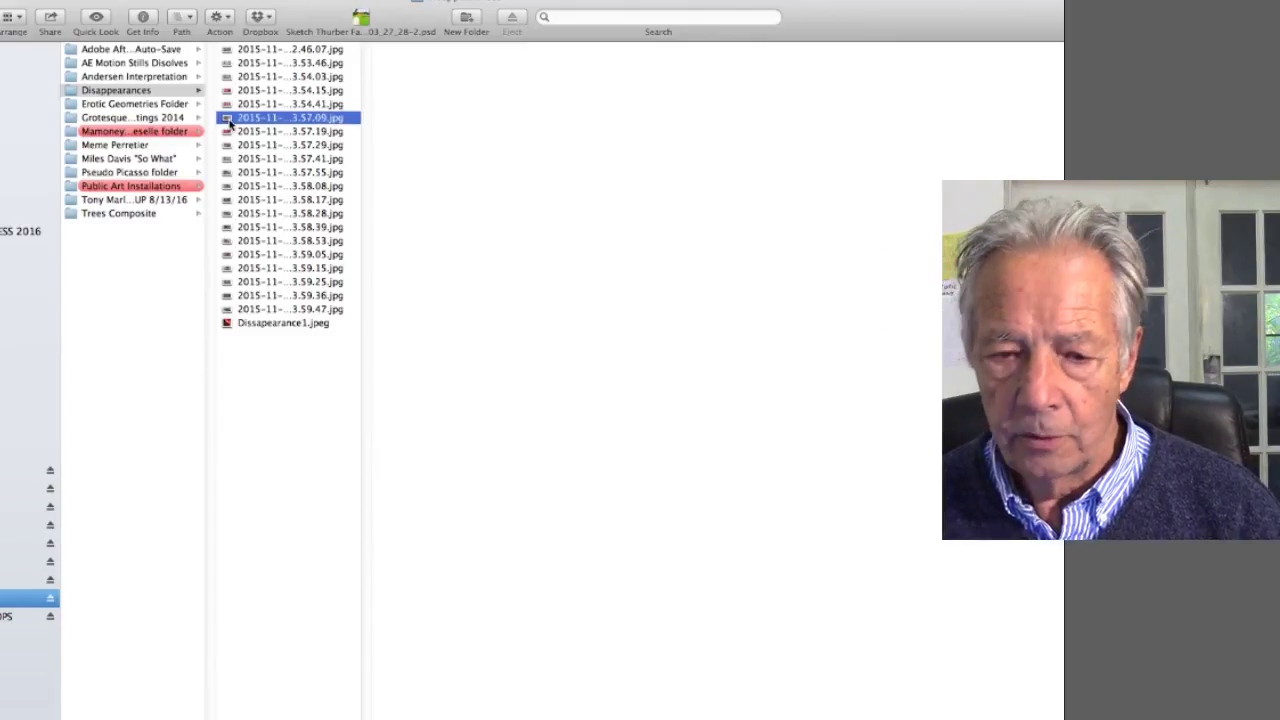
pyautogui.click(228, 136)
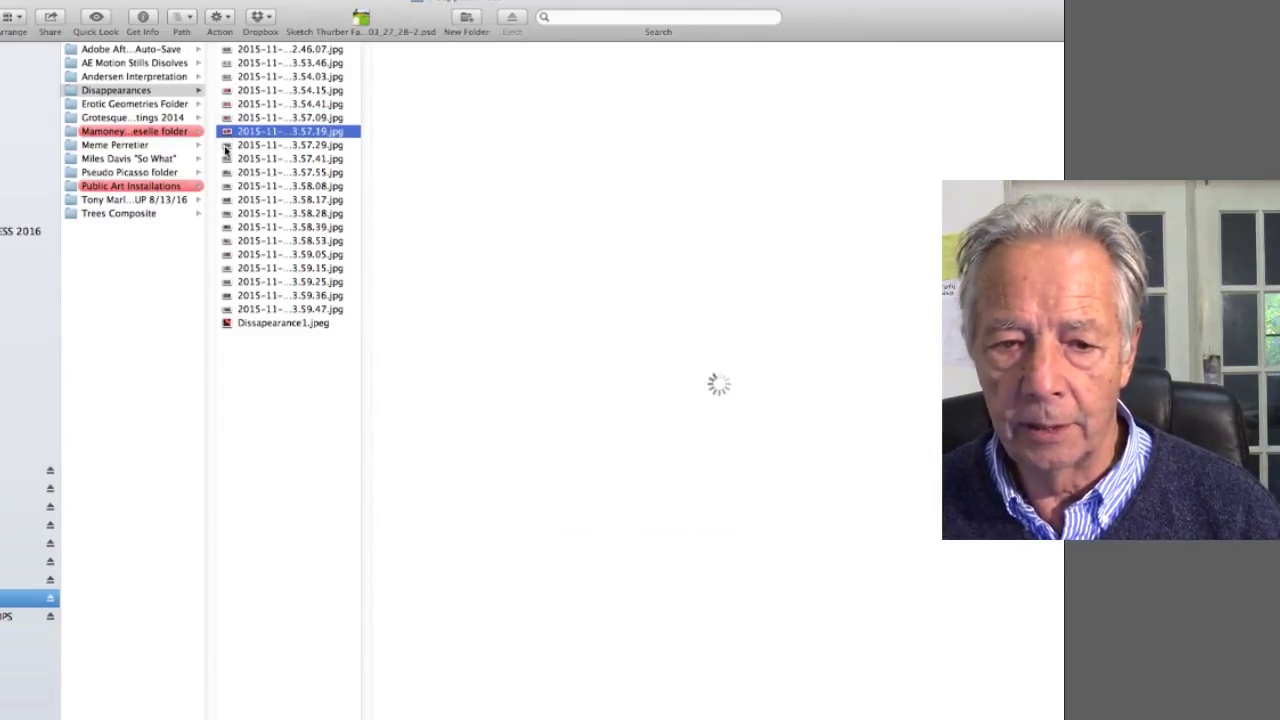
pyautogui.click(226, 147)
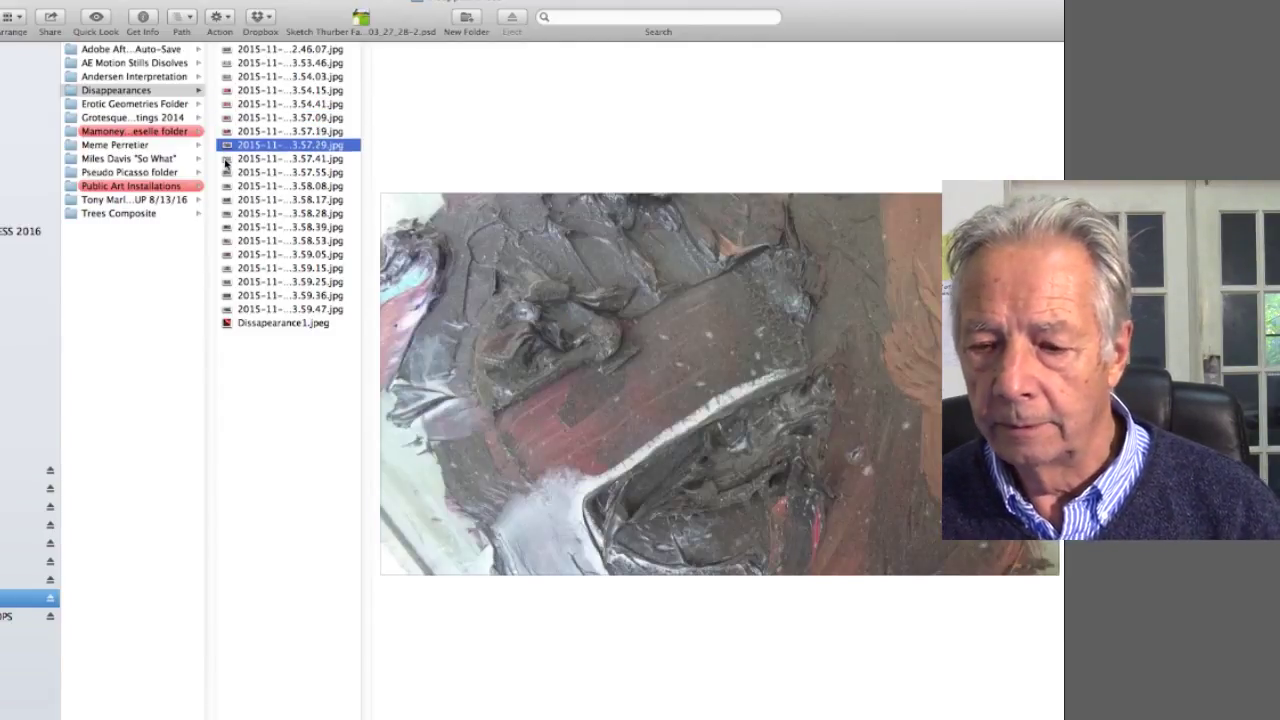
pyautogui.click(226, 160)
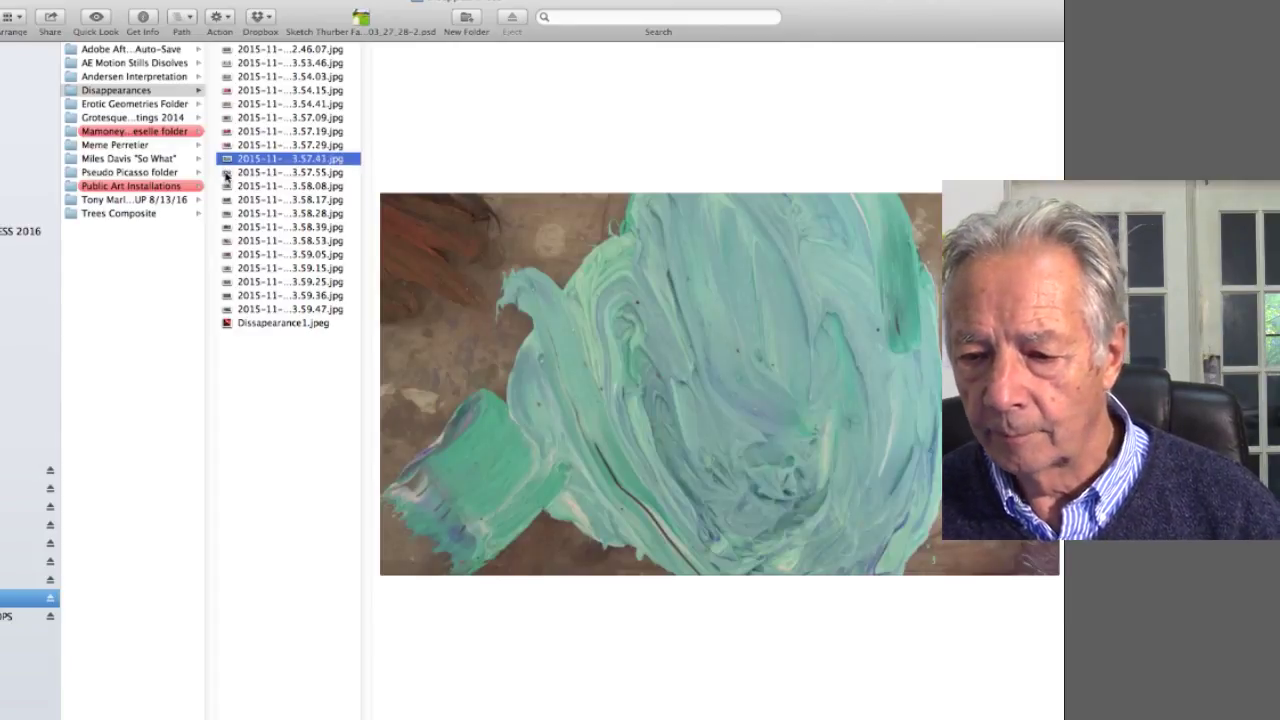
pyautogui.click(226, 173)
pyautogui.click(227, 187)
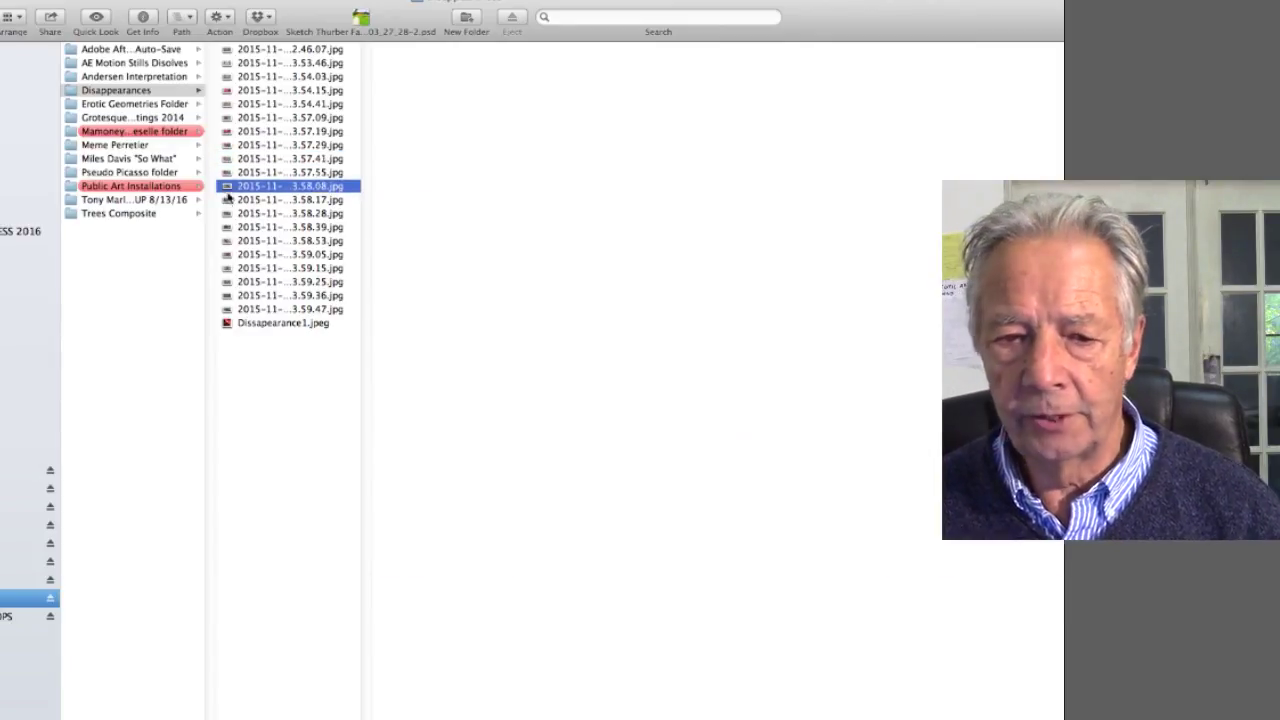
pyautogui.click(228, 201)
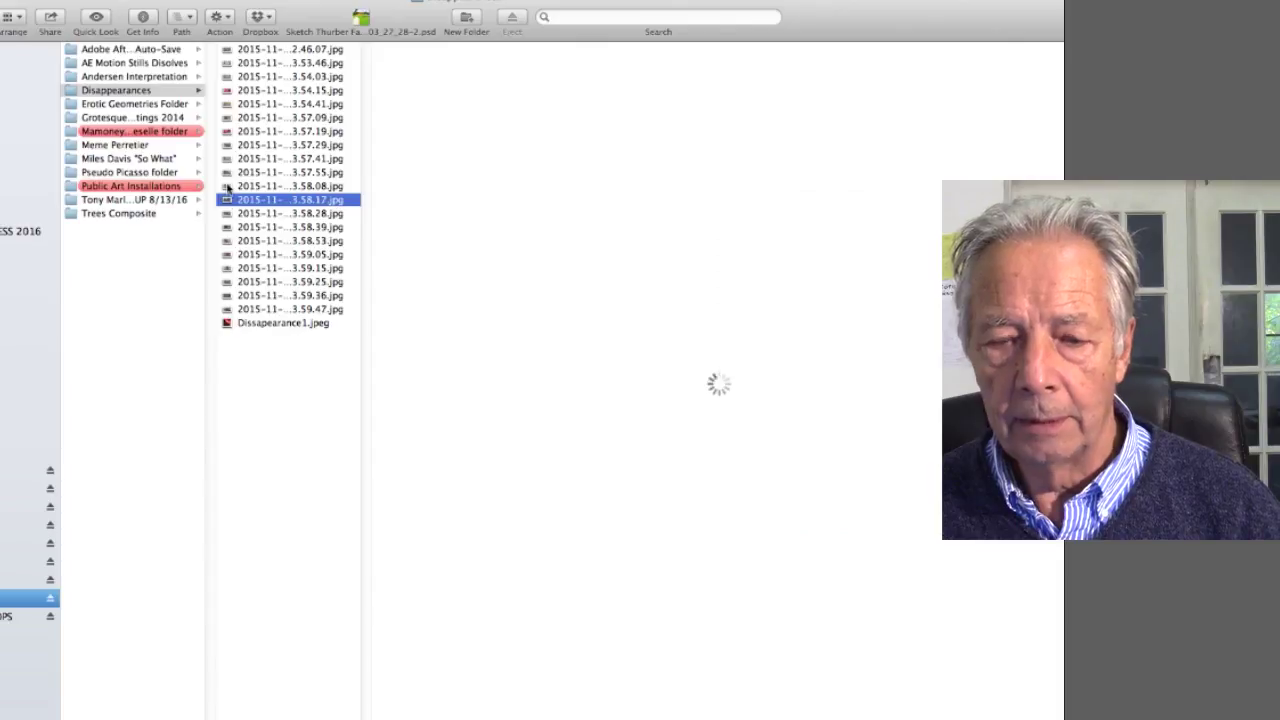
pyautogui.click(228, 188)
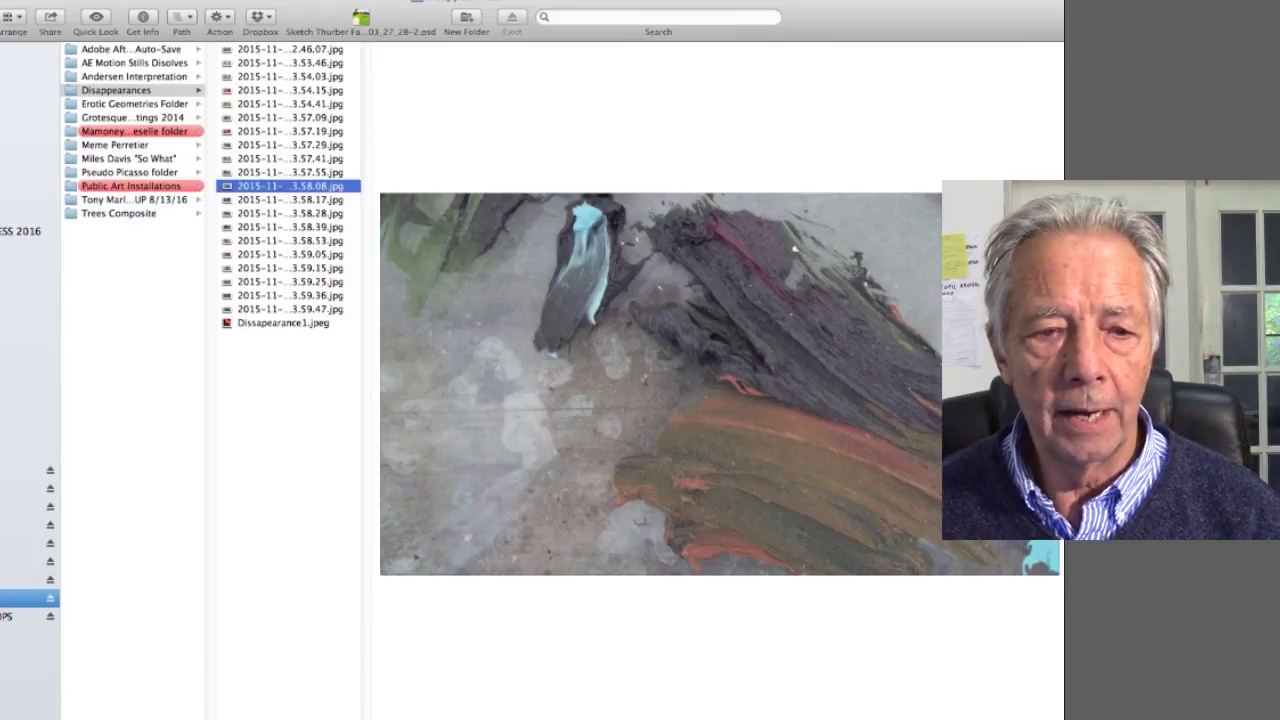
# Dismiss the Finder menu, arrow down through a few more photos, then return to After Effects.
pyautogui.click(20, 0)
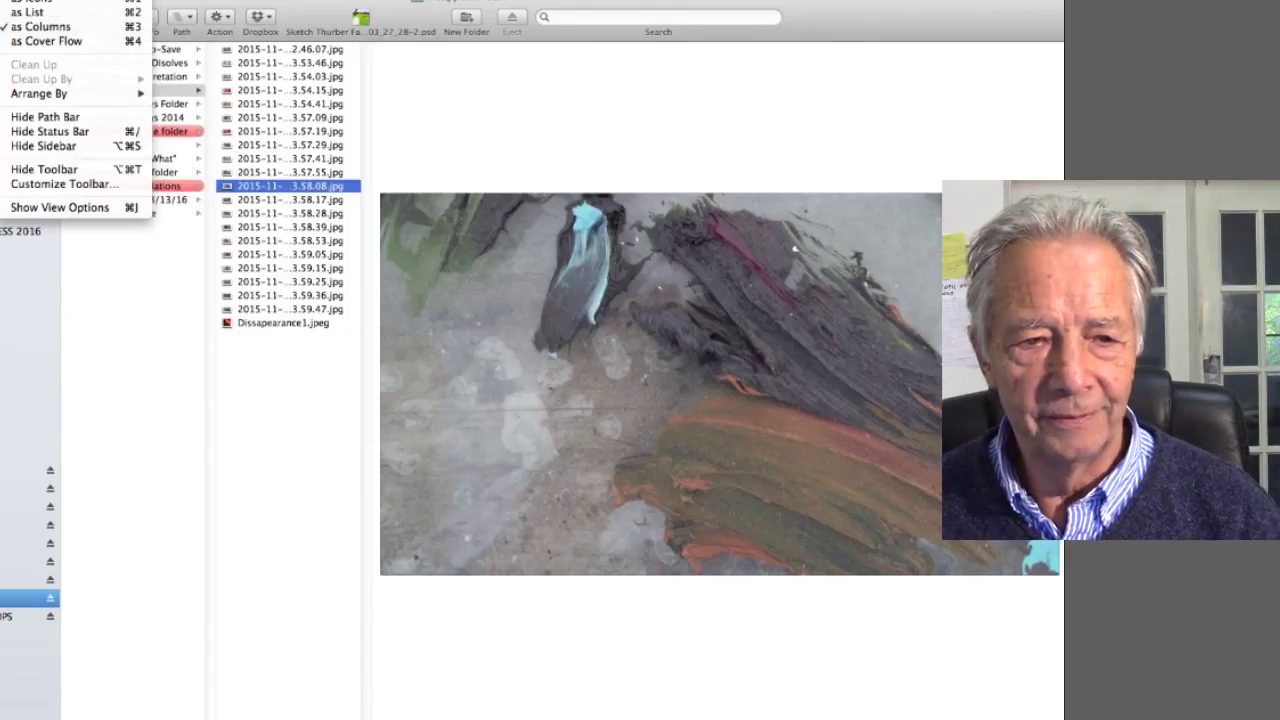
pyautogui.moveTo(2, 0)
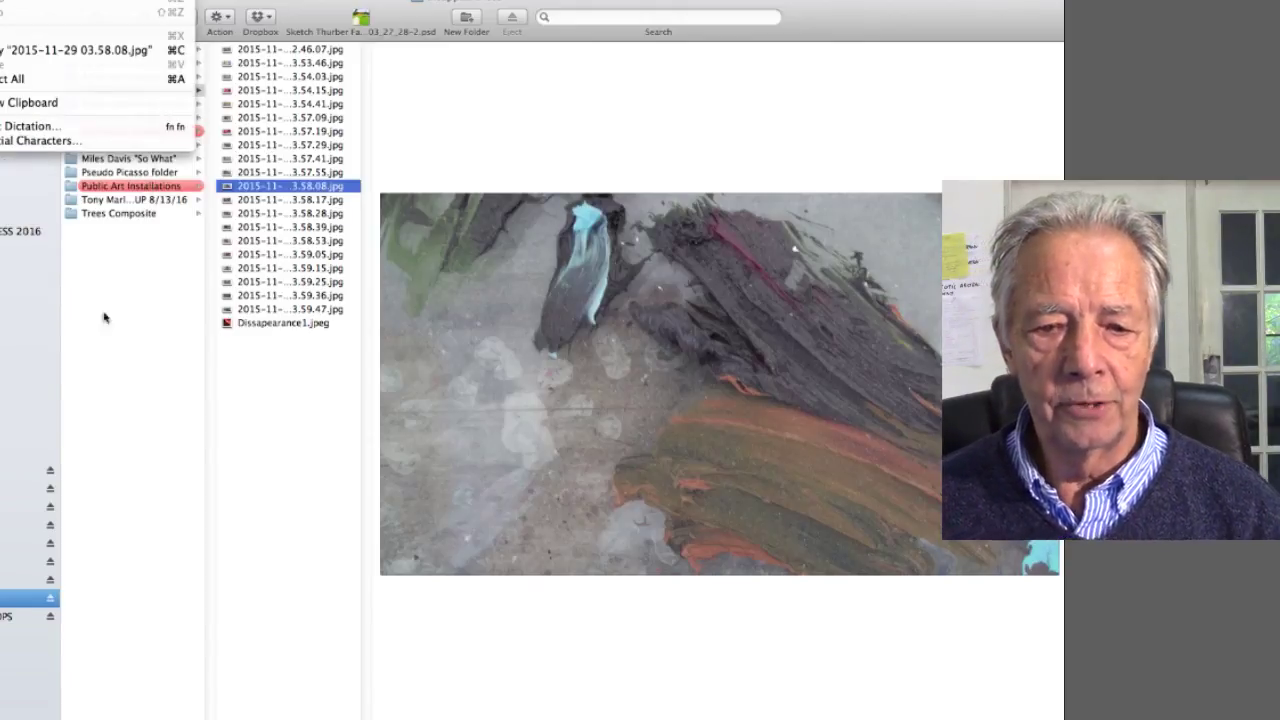
pyautogui.click(134, 391)
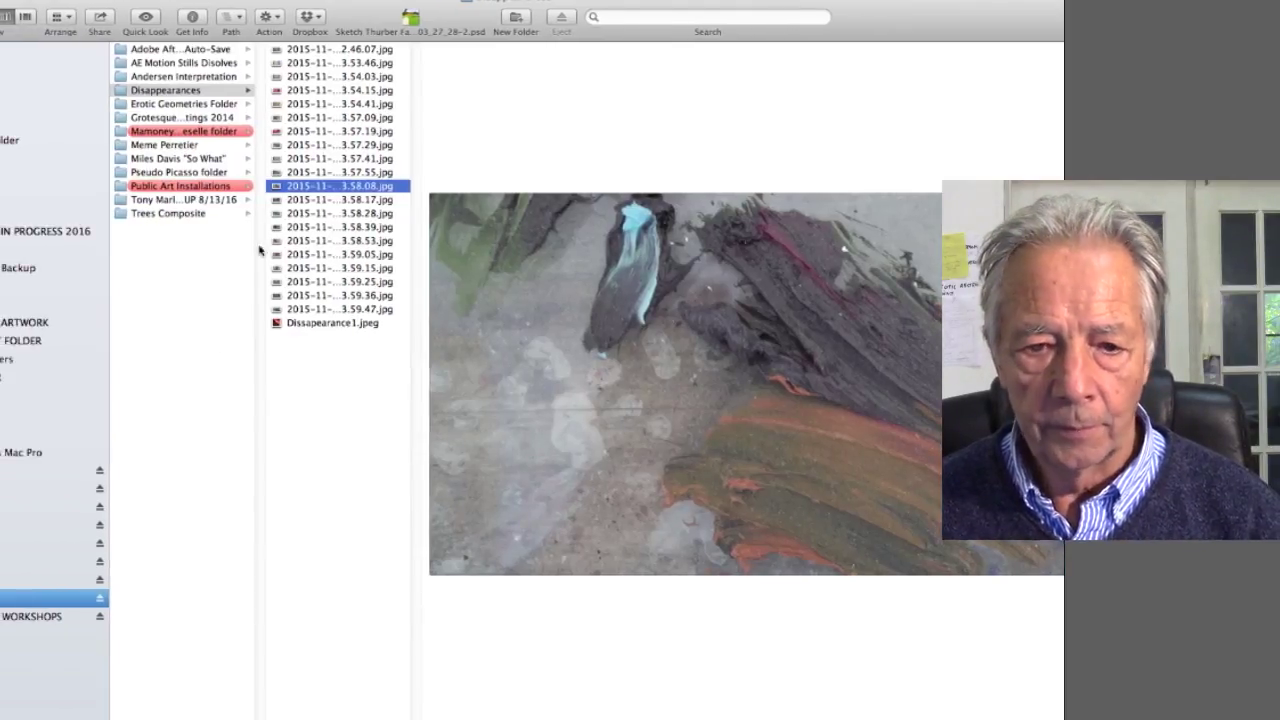
pyautogui.press('Down')
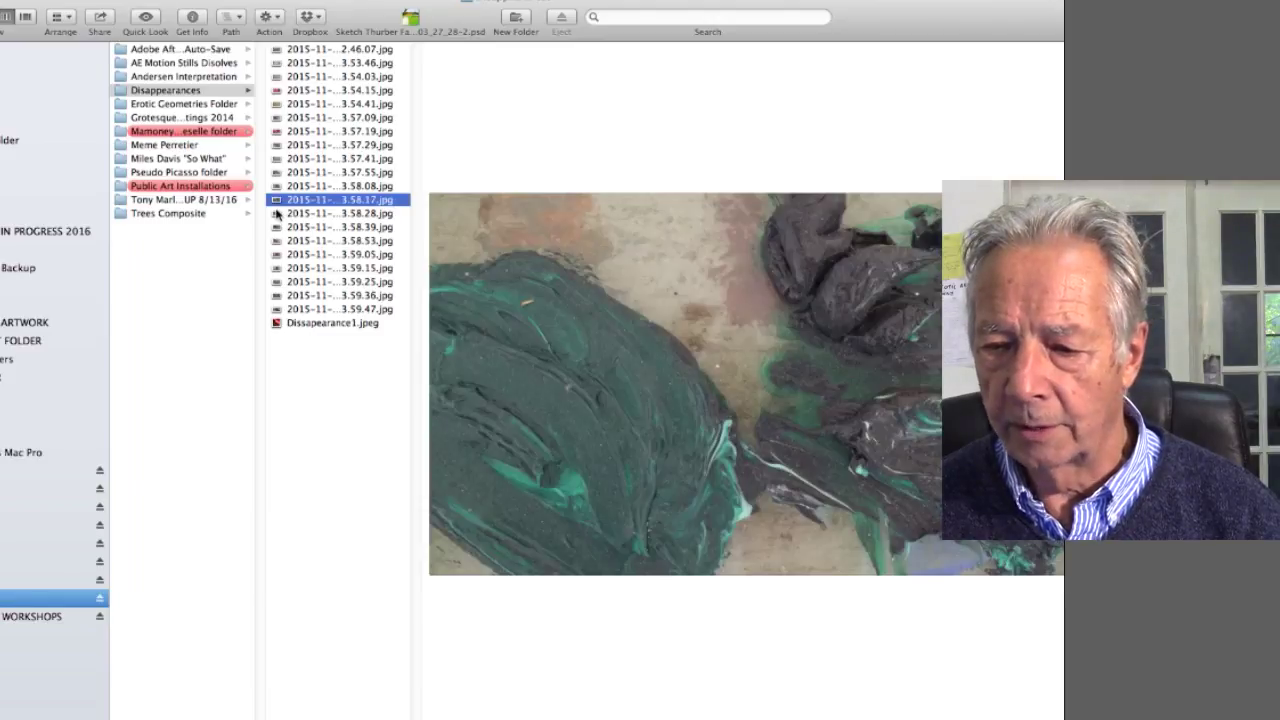
pyautogui.press('Down')
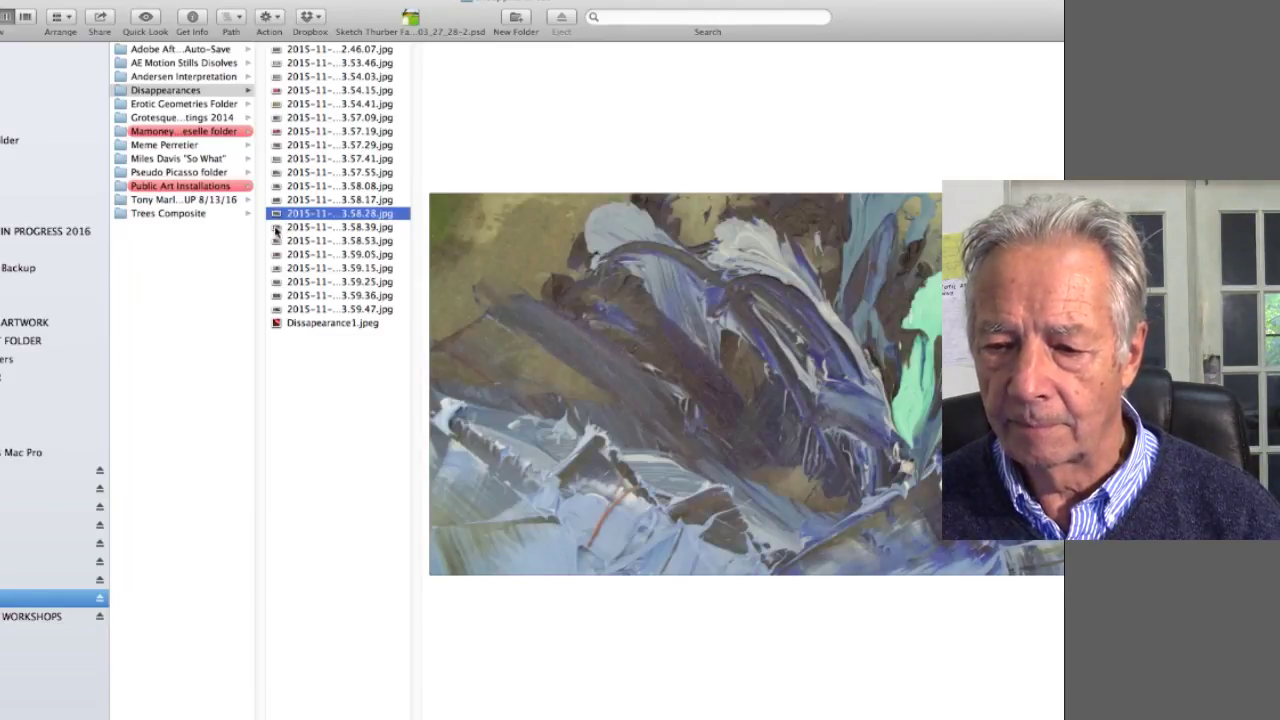
pyautogui.click(276, 229)
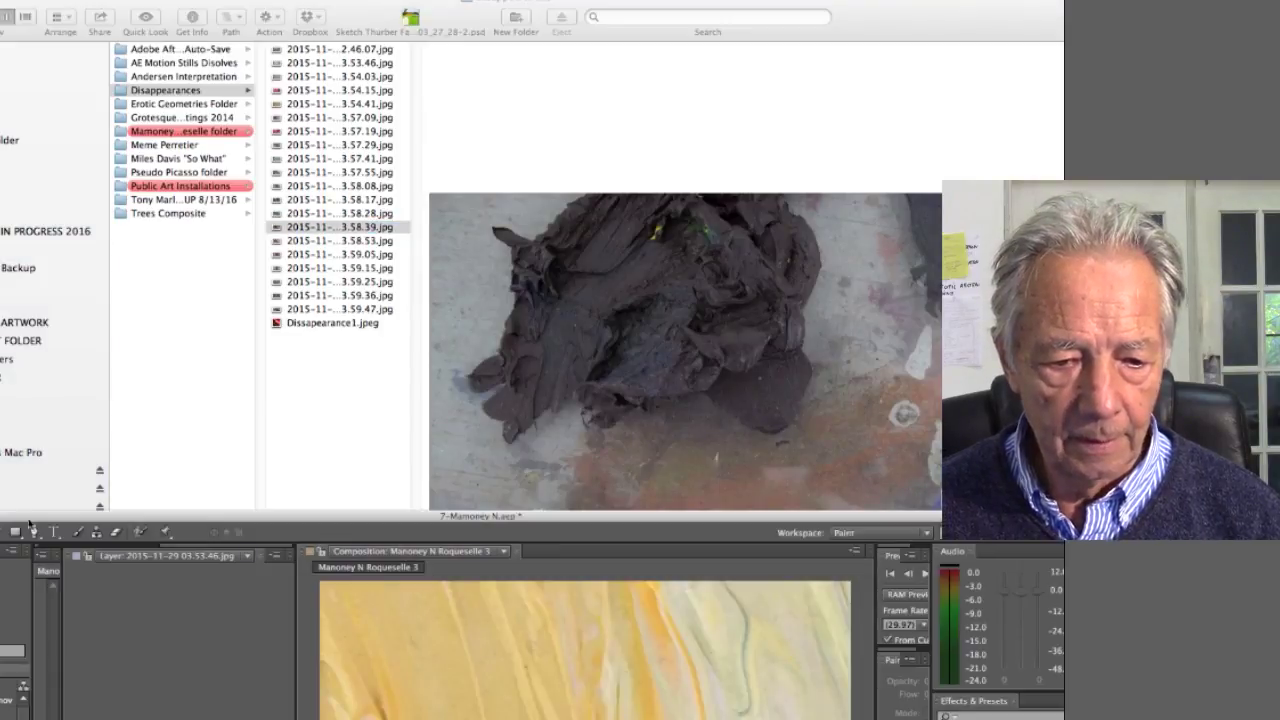
pyautogui.click(33, 522)
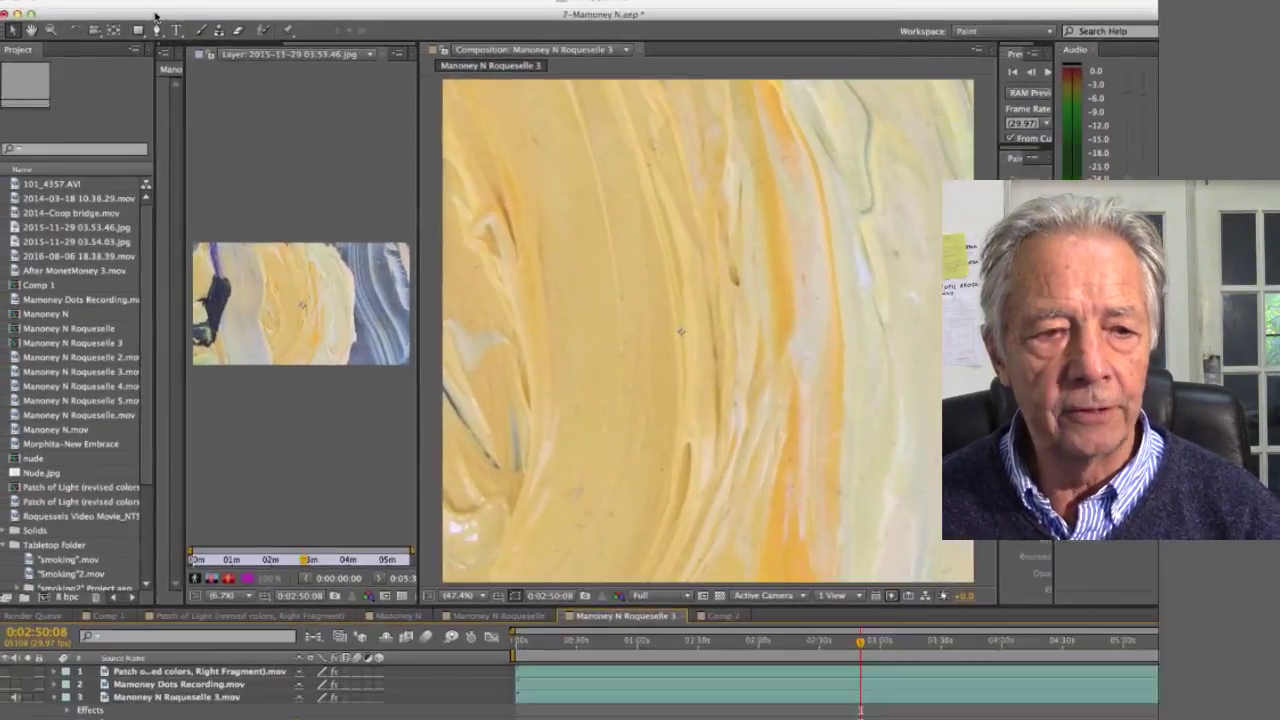
# Maximize After Effects, turn layer 3 back on to show the face collage, and switch to Comp 2.
pyautogui.doubleClick(155, 15)
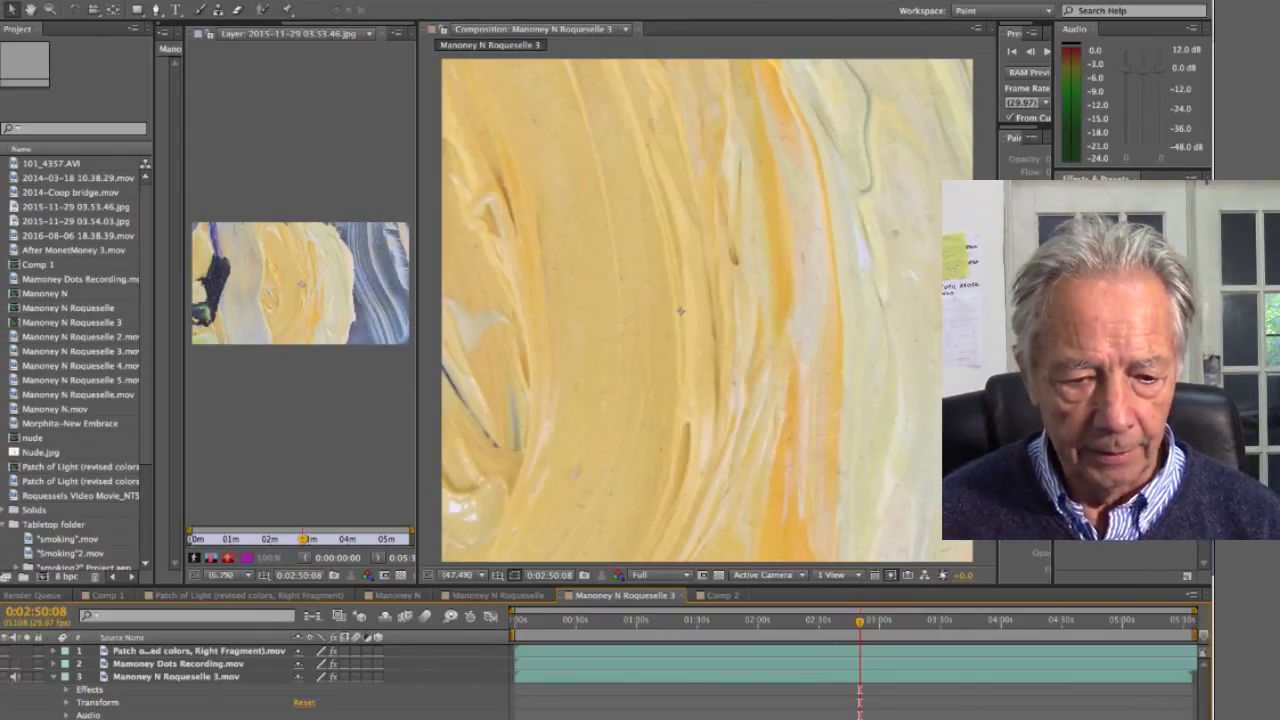
pyautogui.click(7, 677)
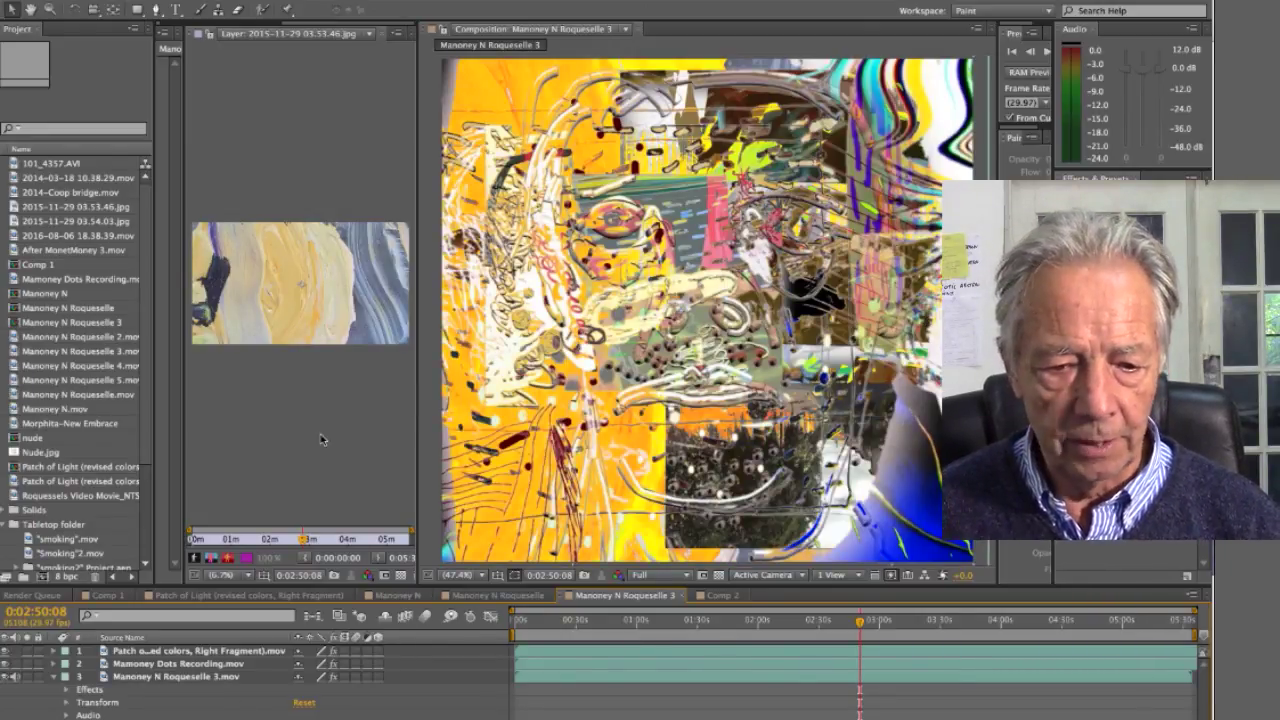
pyautogui.click(723, 597)
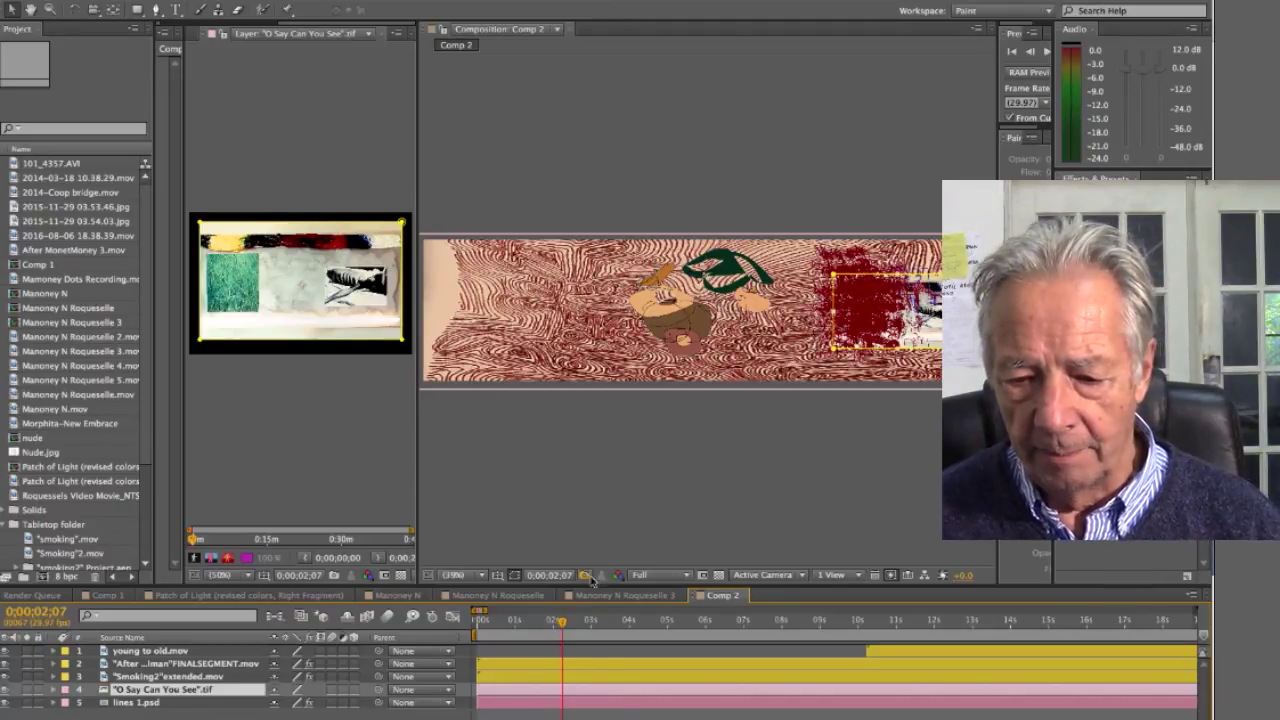
# Scrub Comp 2 to 0;00;05;11 and back, check the other comps and Render Queue, then open Comp 1.
pyautogui.moveTo(561, 621); pyautogui.dragTo(794, 624)
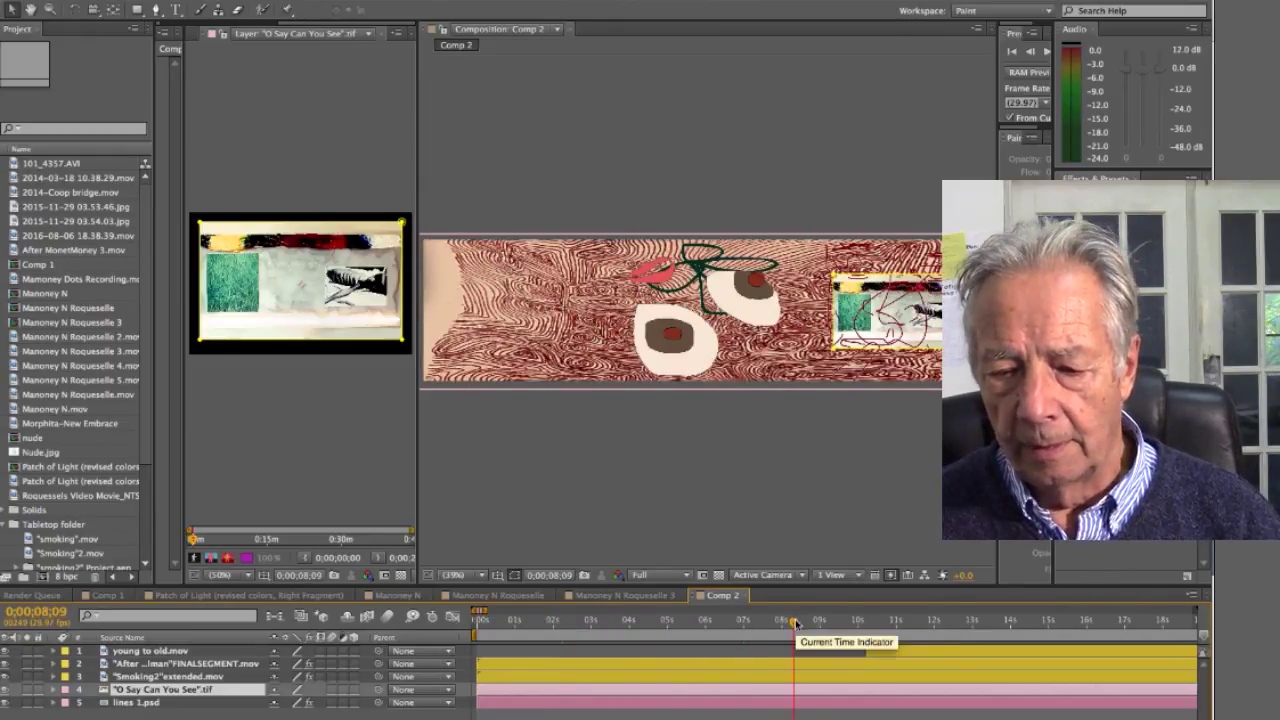
pyautogui.click(600, 621)
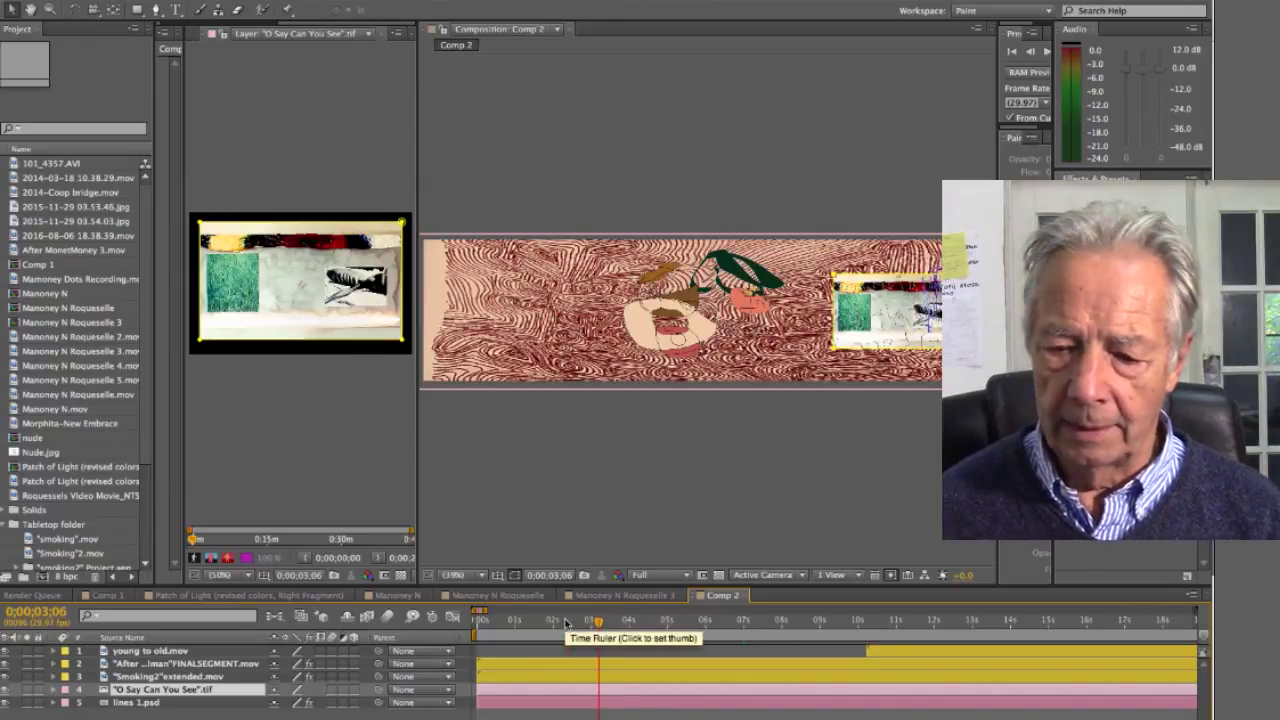
pyautogui.click(626, 596)
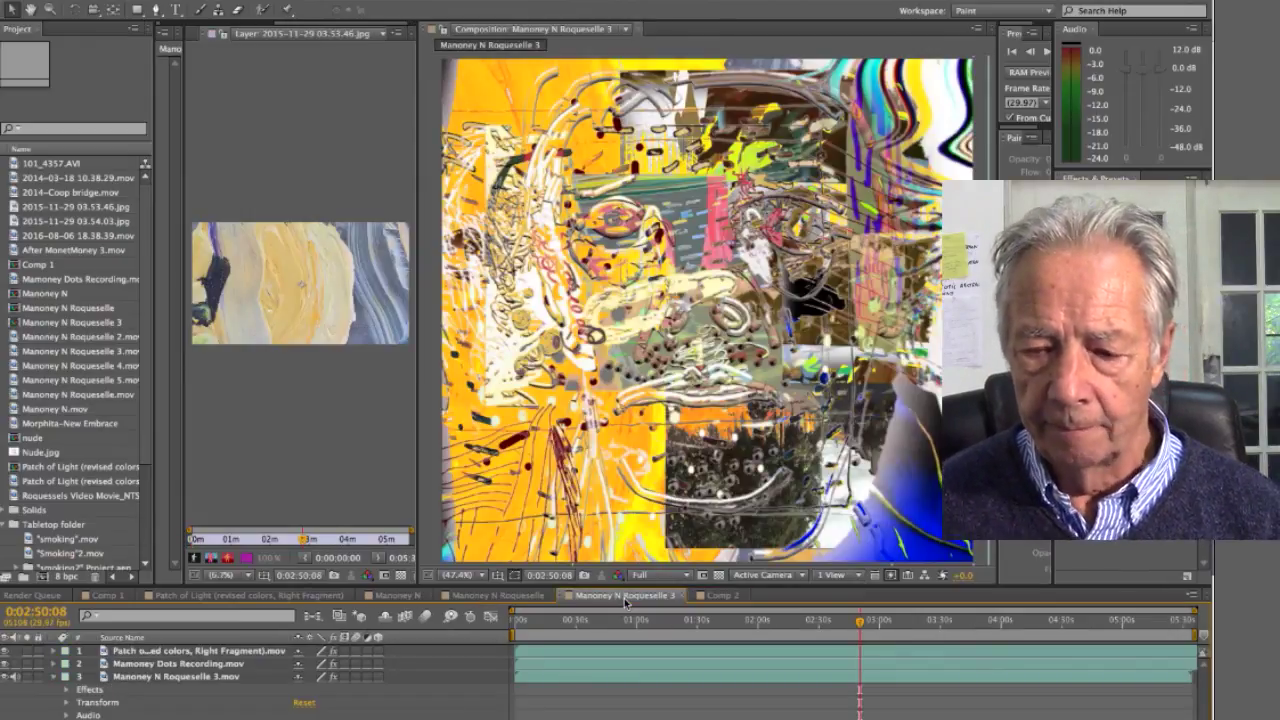
pyautogui.click(500, 596)
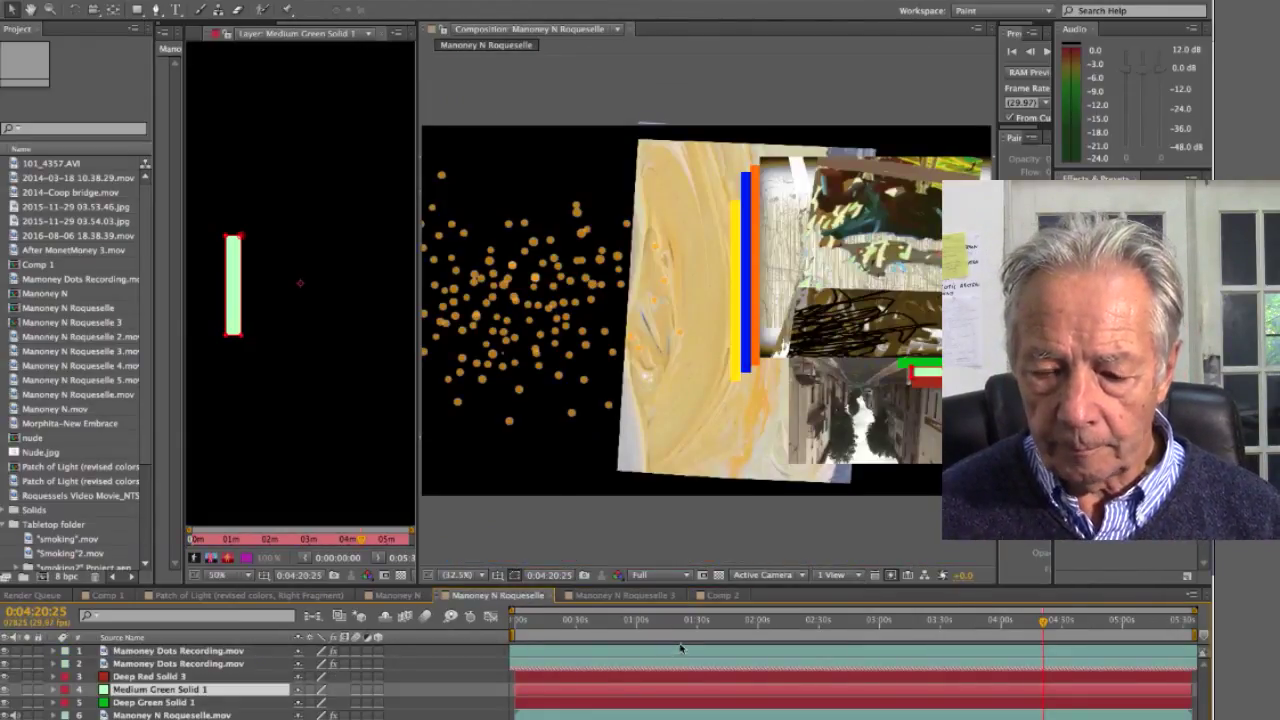
pyautogui.click(34, 596)
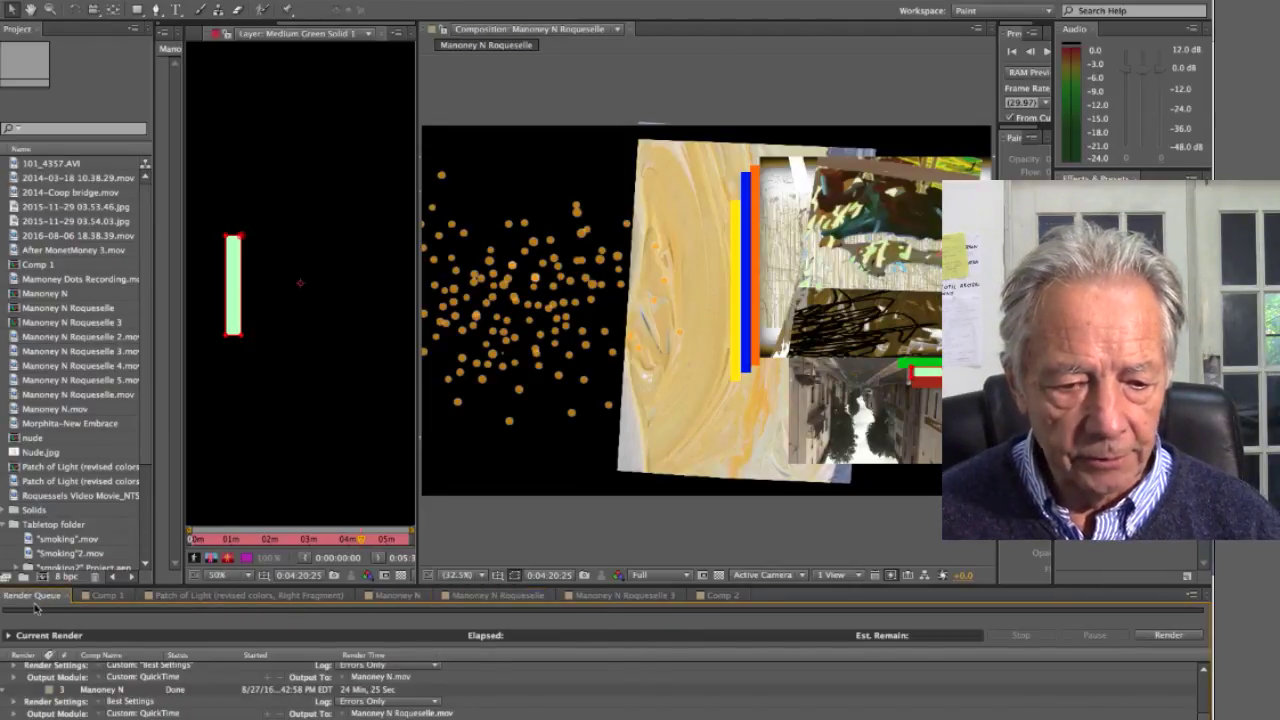
pyautogui.click(103, 596)
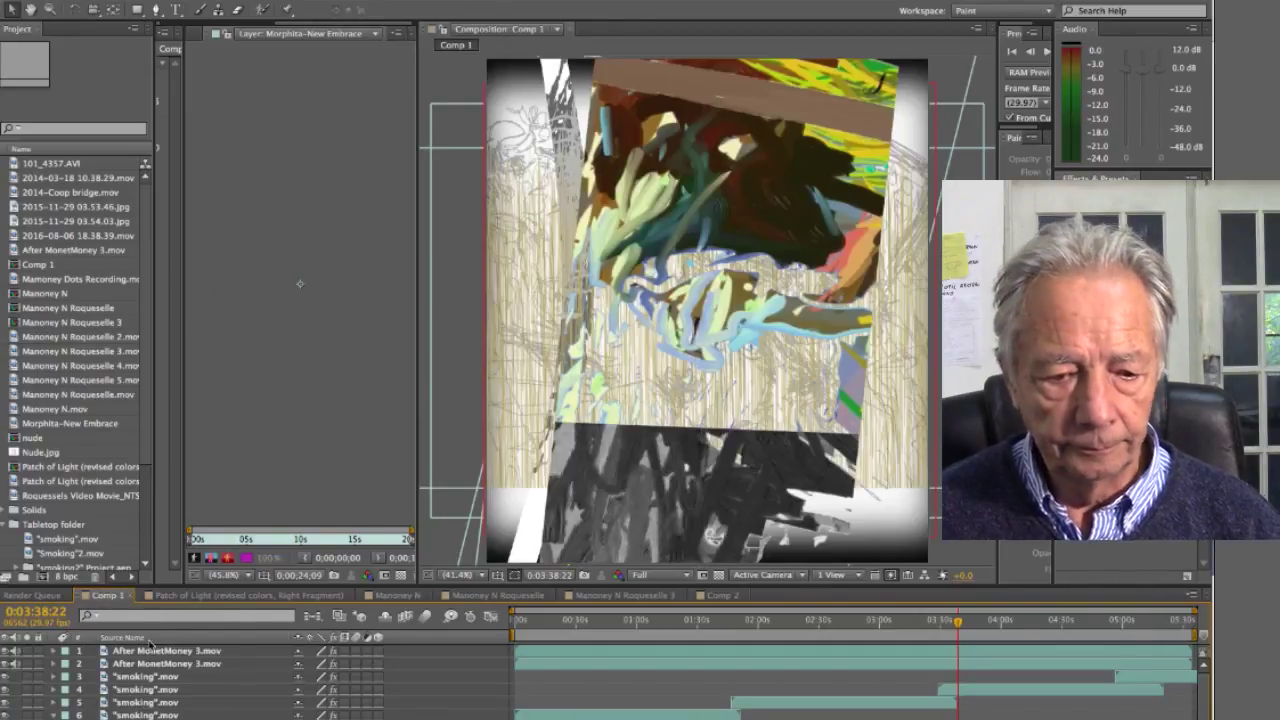
# Enlarge the timeline to show all nine layers and open After MonetMoney 3.mov in a widened Layer panel.
pyautogui.moveTo(153, 590); pyautogui.dragTo(240, 470)
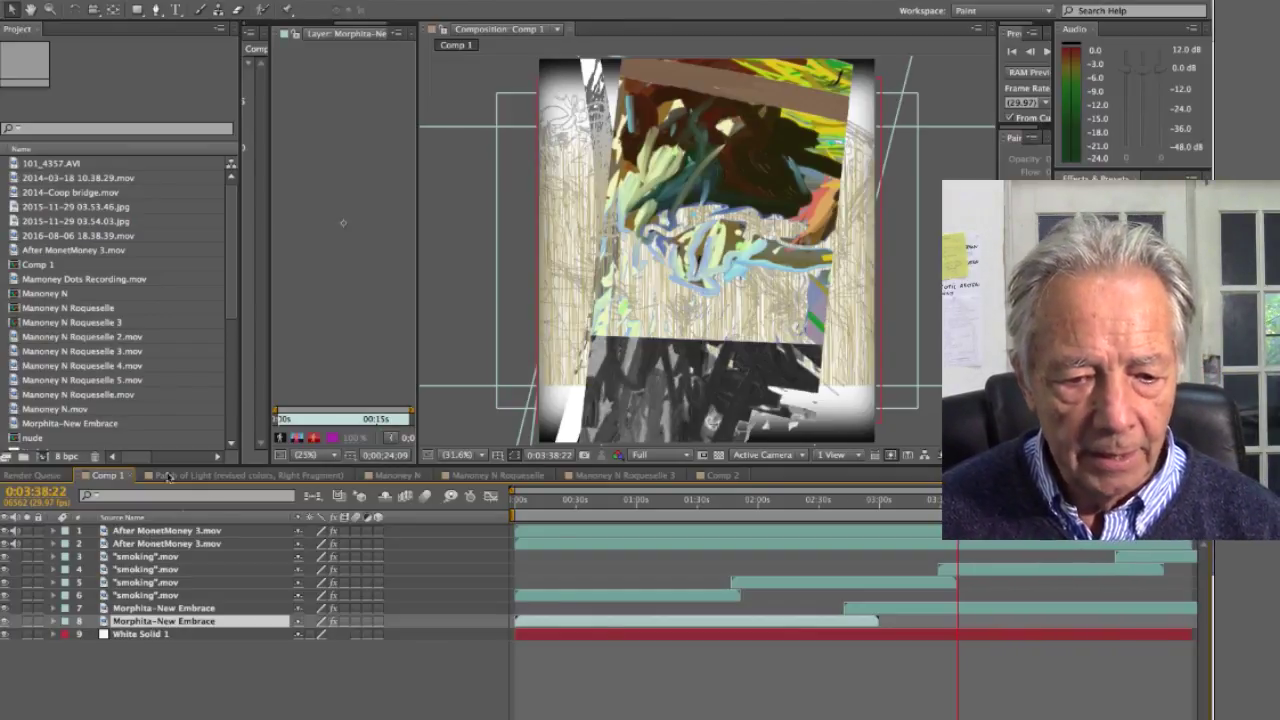
pyautogui.click(186, 533)
pyautogui.doubleClick(159, 533)
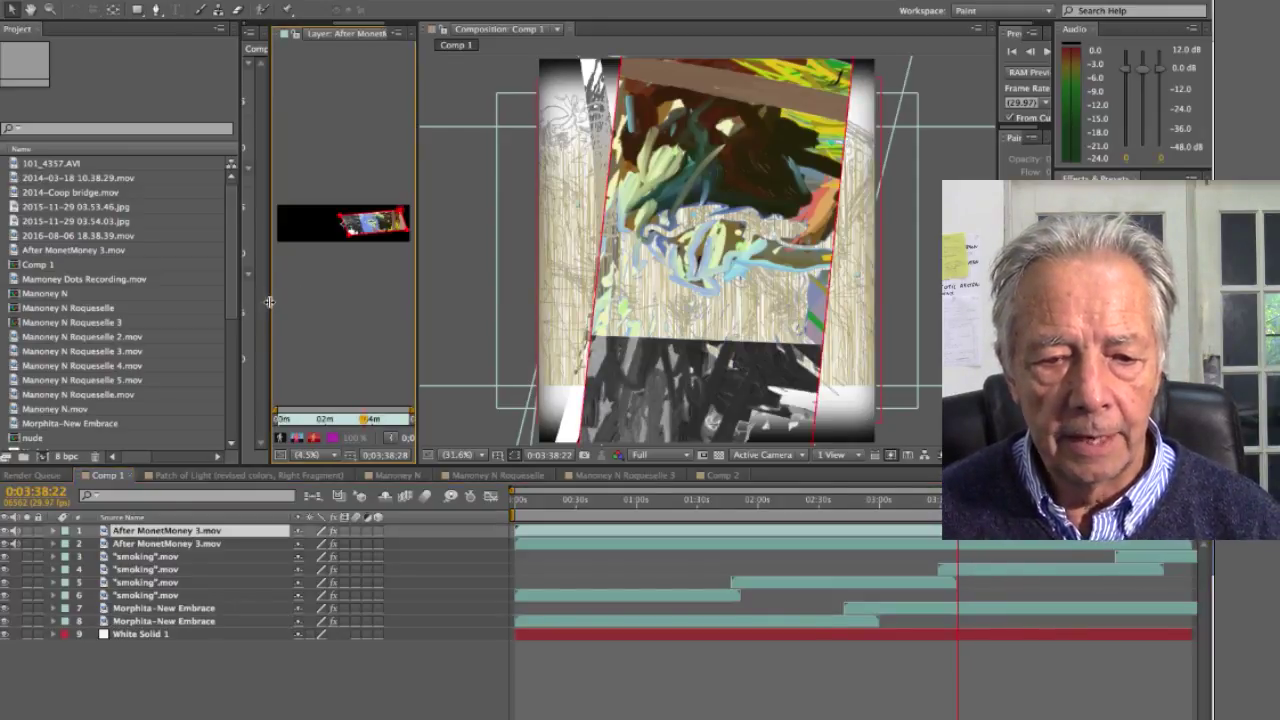
pyautogui.moveTo(269, 302); pyautogui.dragTo(220, 350)
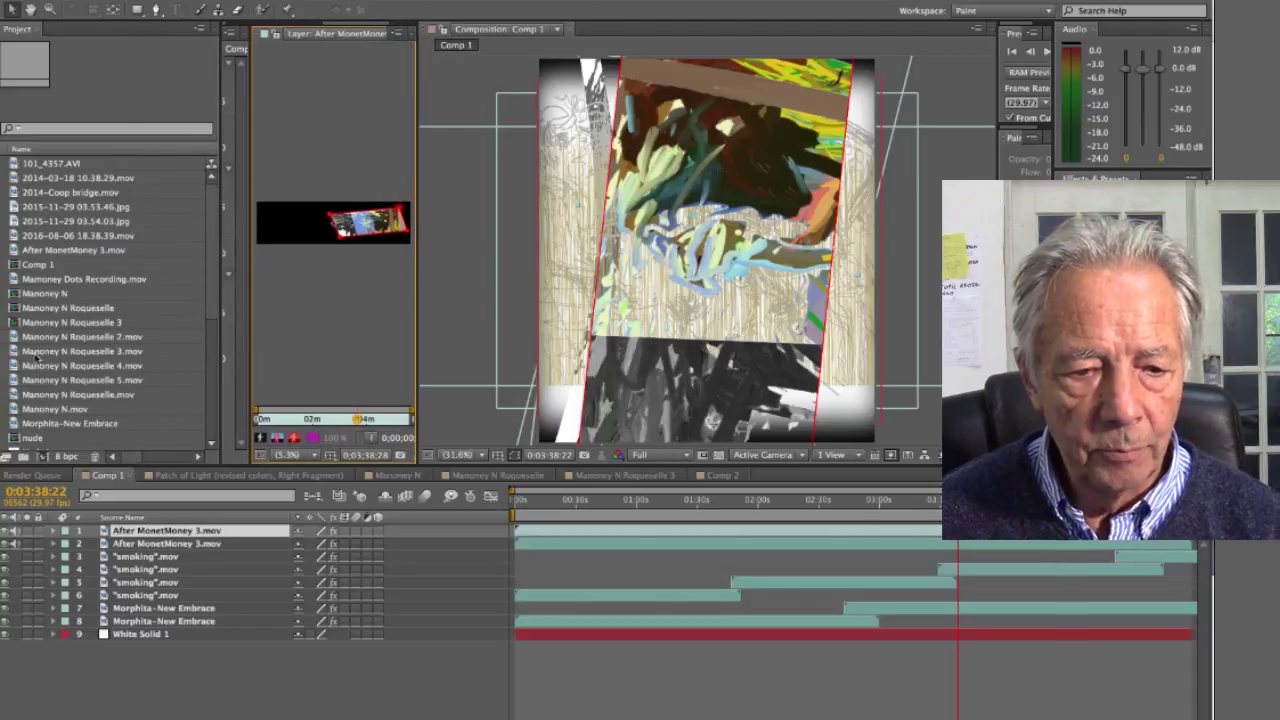
# Preview the Manoney N Roqueselle 3.mov footage, then reopen the After MonetMoney 3.mov layer at 0:02:12:20 and expand it.
pyautogui.doubleClick(13, 352)
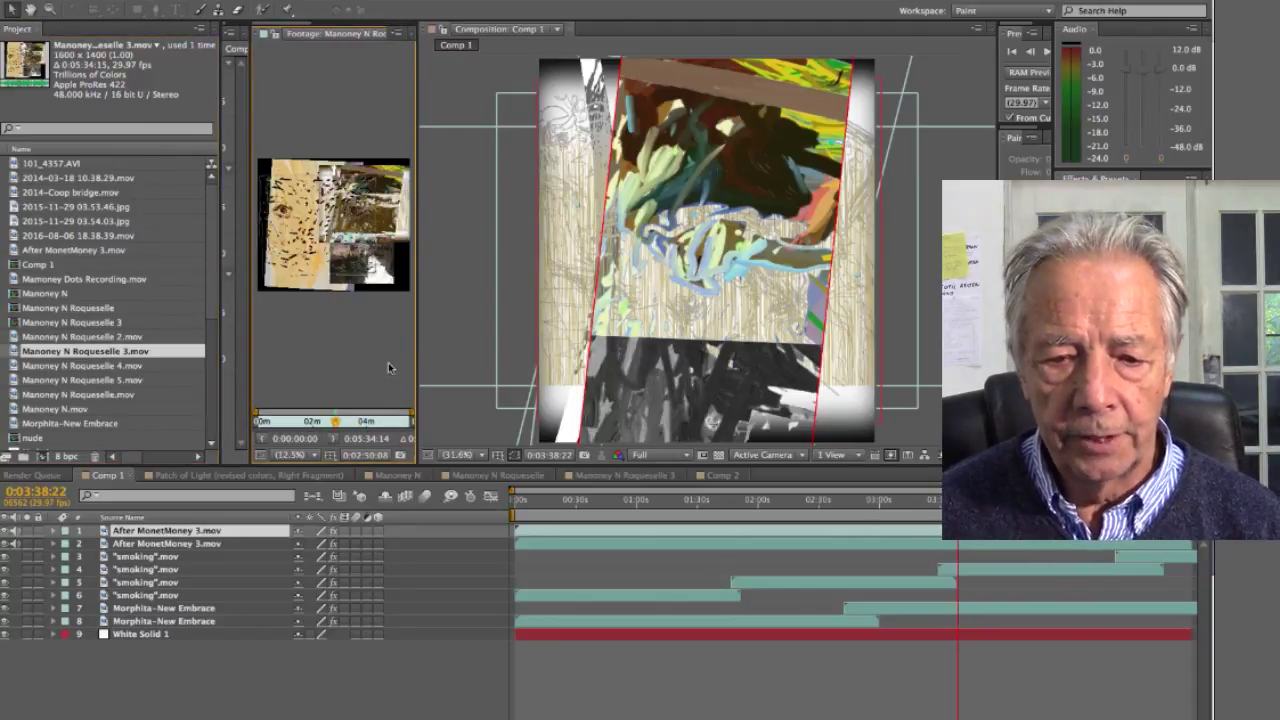
pyautogui.moveTo(417, 328); pyautogui.dragTo(613, 338)
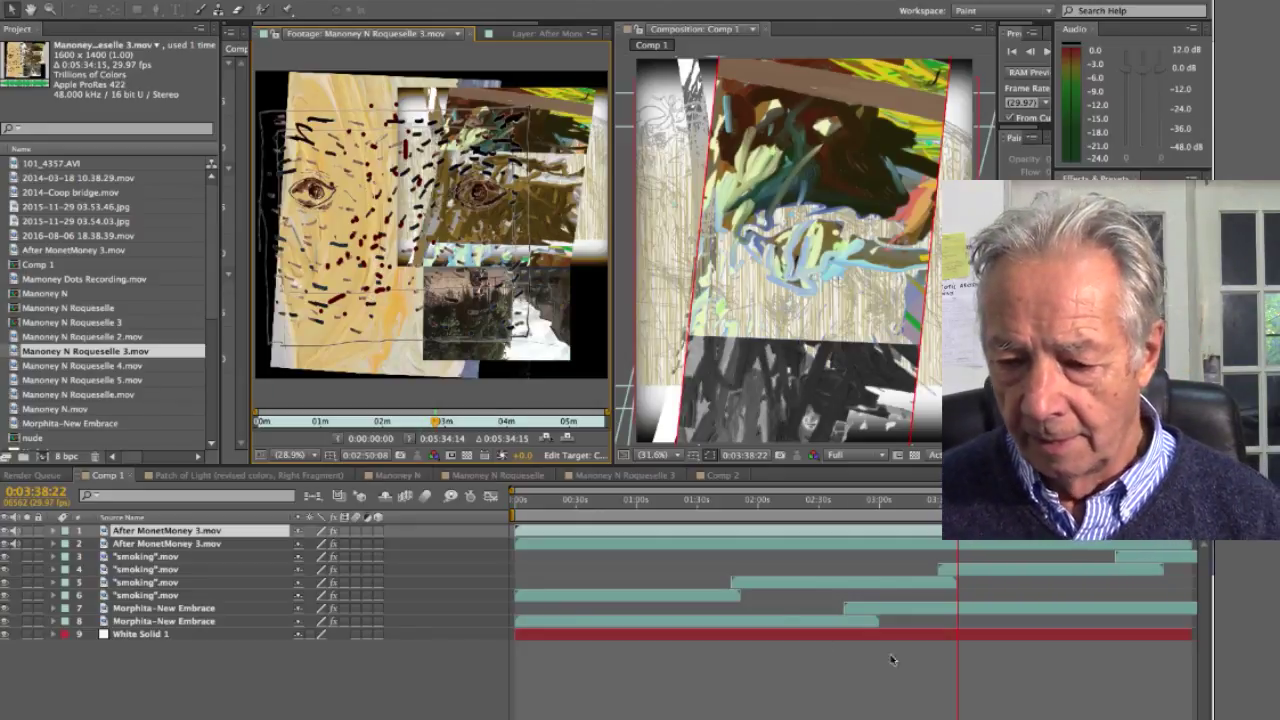
pyautogui.doubleClick(850, 528)
pyautogui.moveTo(850, 500); pyautogui.dragTo(785, 500)
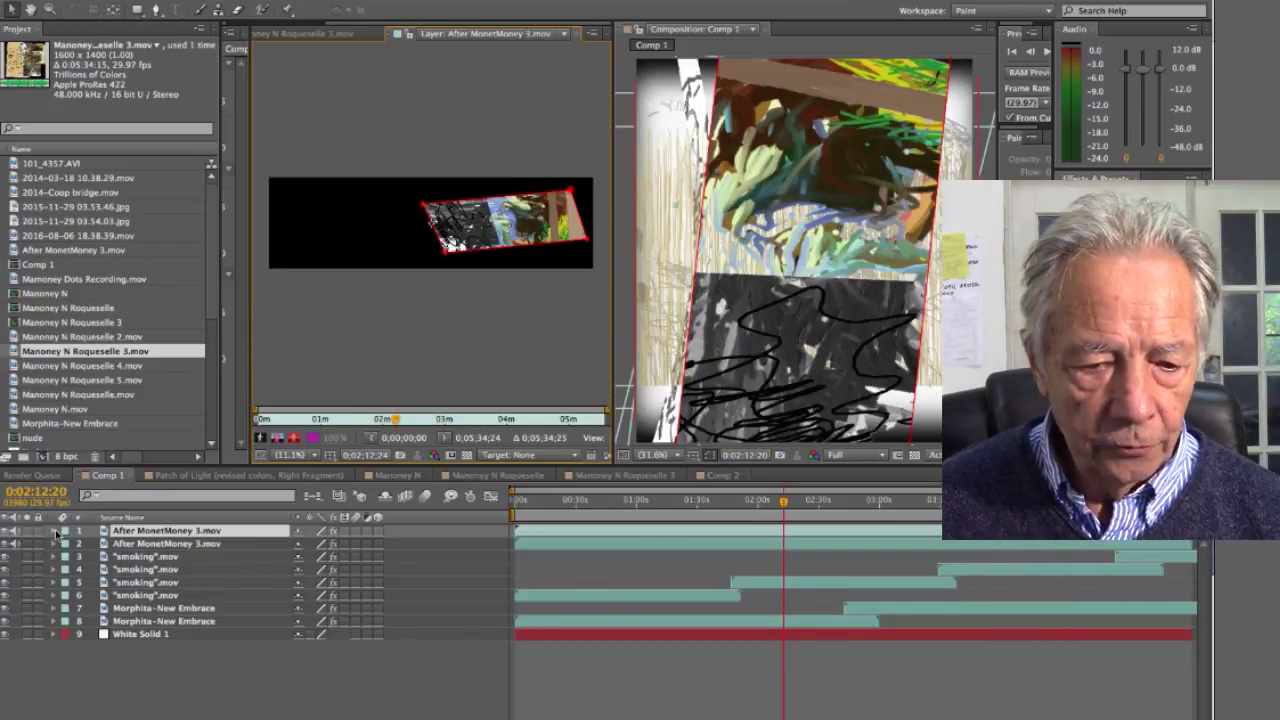
pyautogui.click(54, 531)
# Invert Mask 2 and revert it, then reveal its path, feather, opacity and expansion.
pyautogui.click(68, 545)
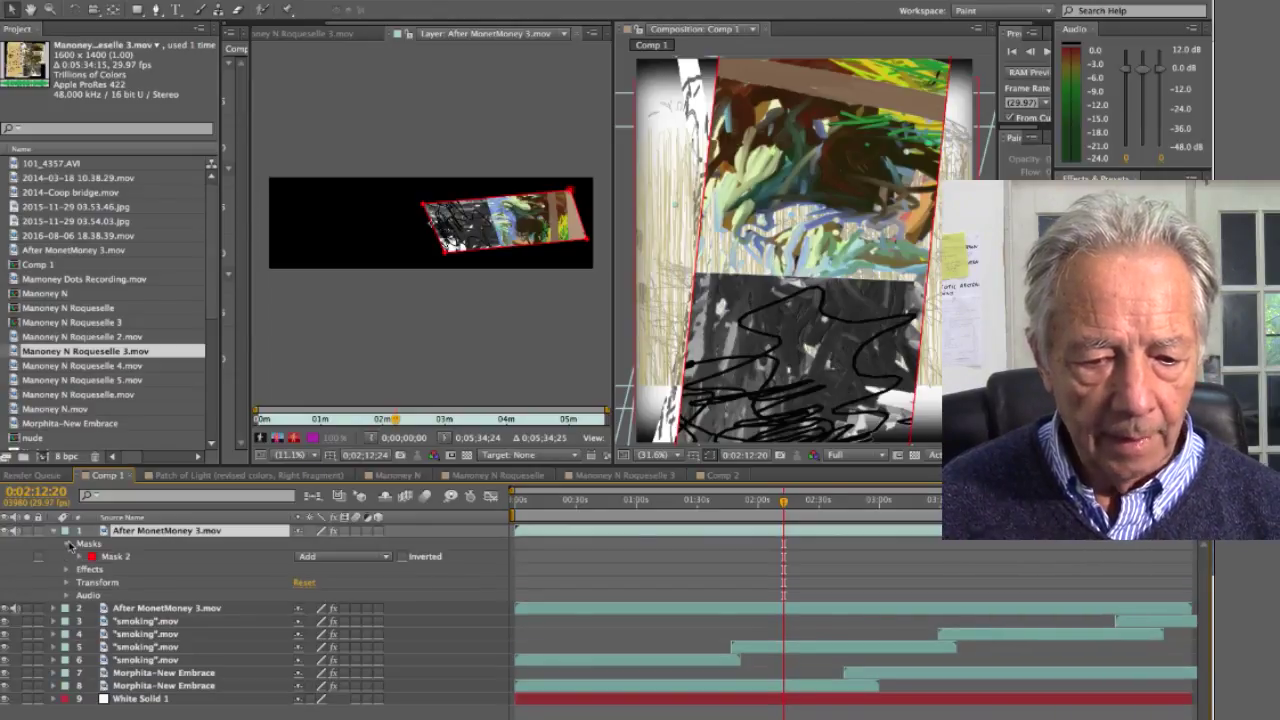
pyautogui.click(402, 558)
pyautogui.click(402, 558)
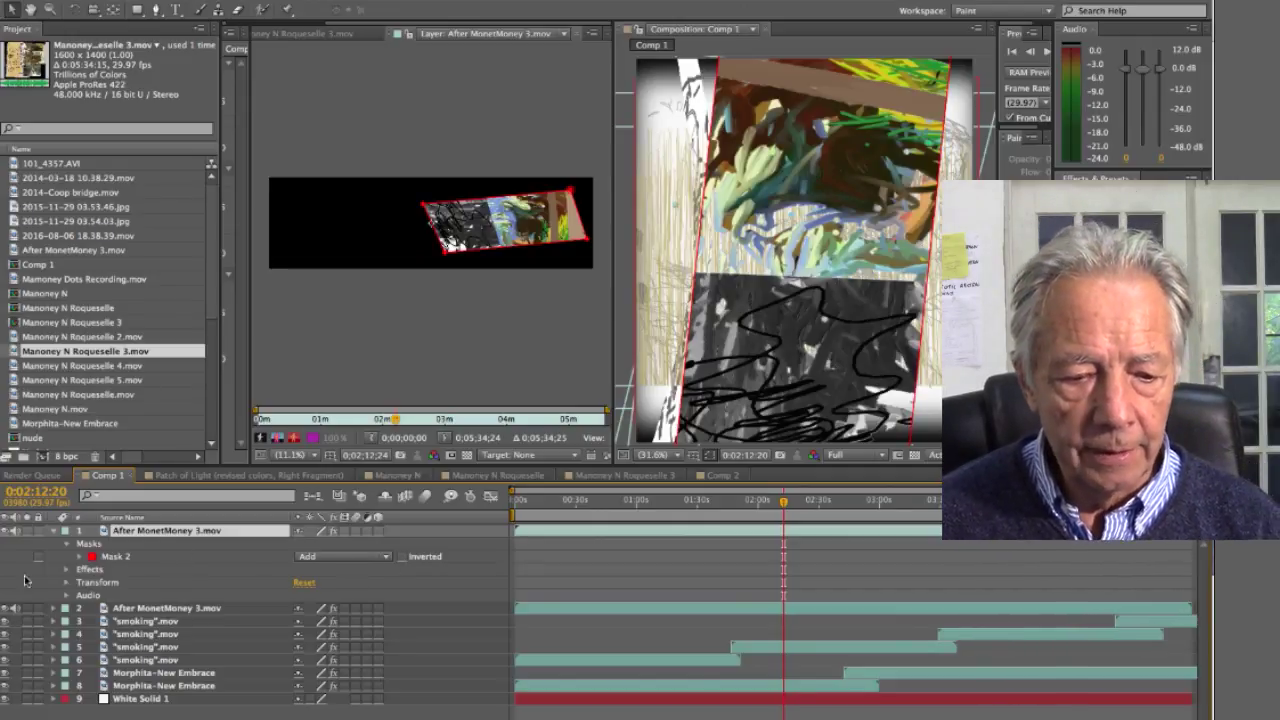
pyautogui.click(81, 557)
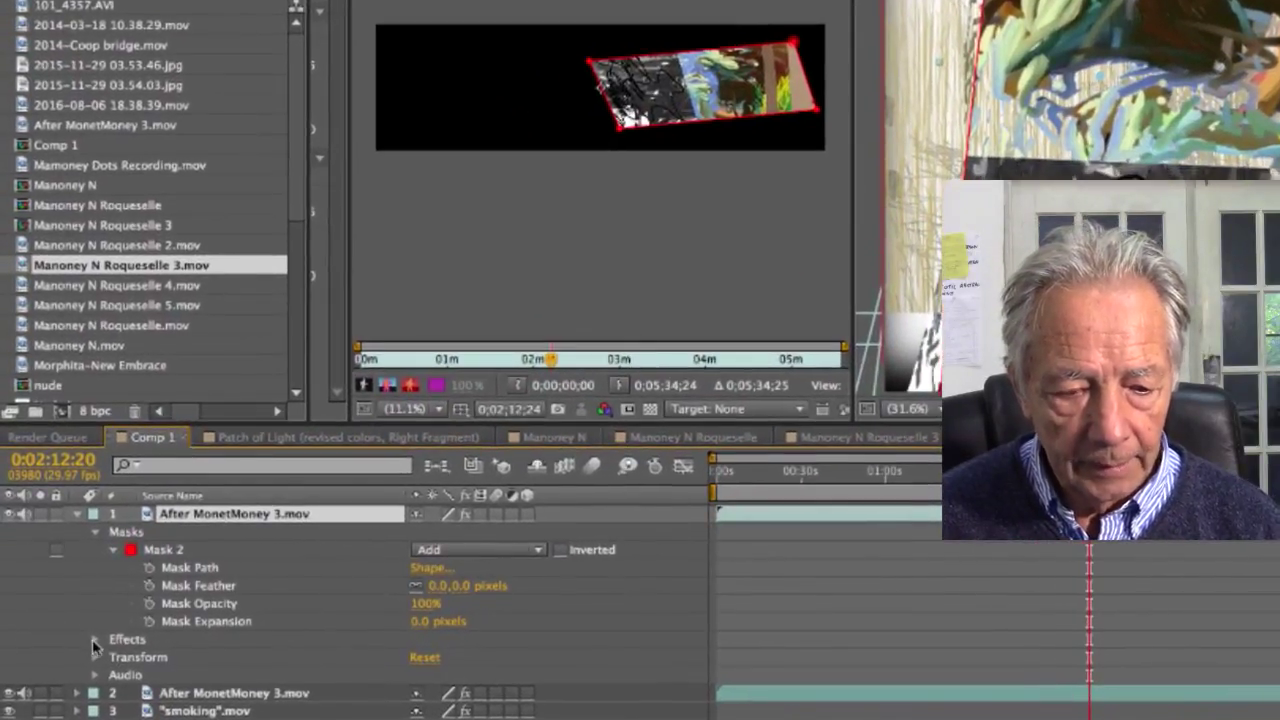
# Toggle the three Color Key effects off and on to compare, ending with all of them off.
pyautogui.click(94, 640)
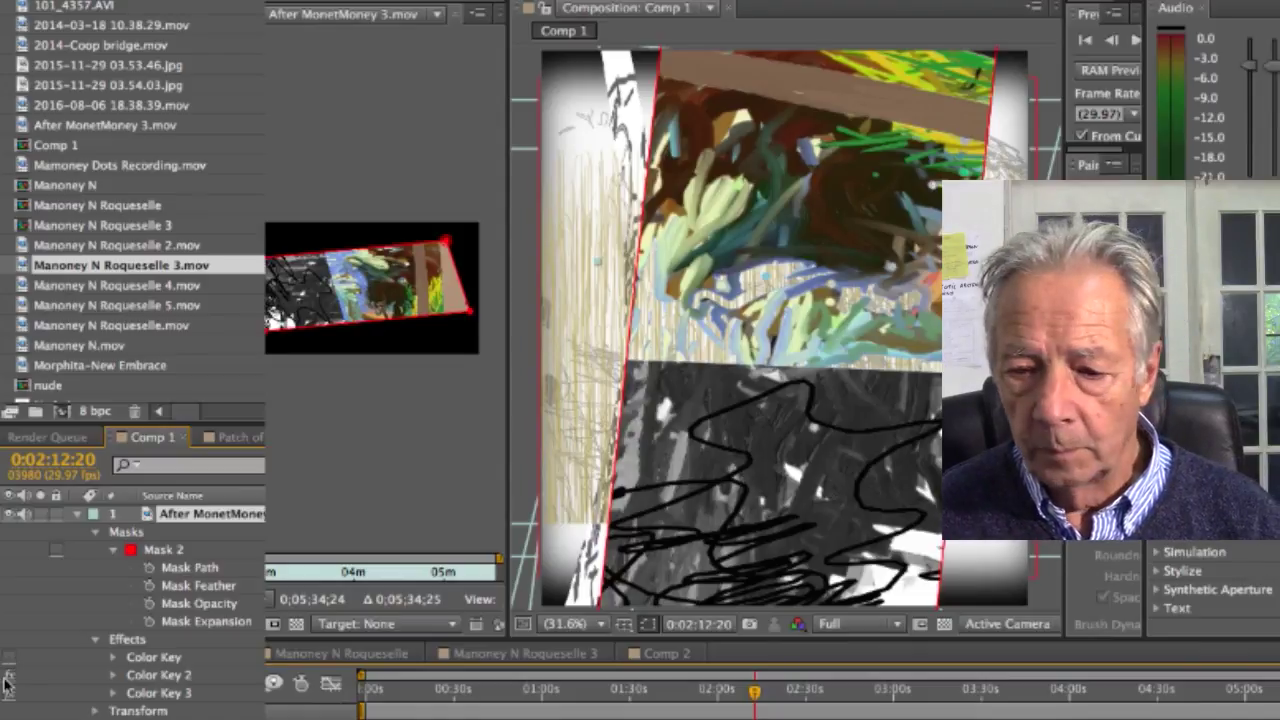
pyautogui.click(8, 676)
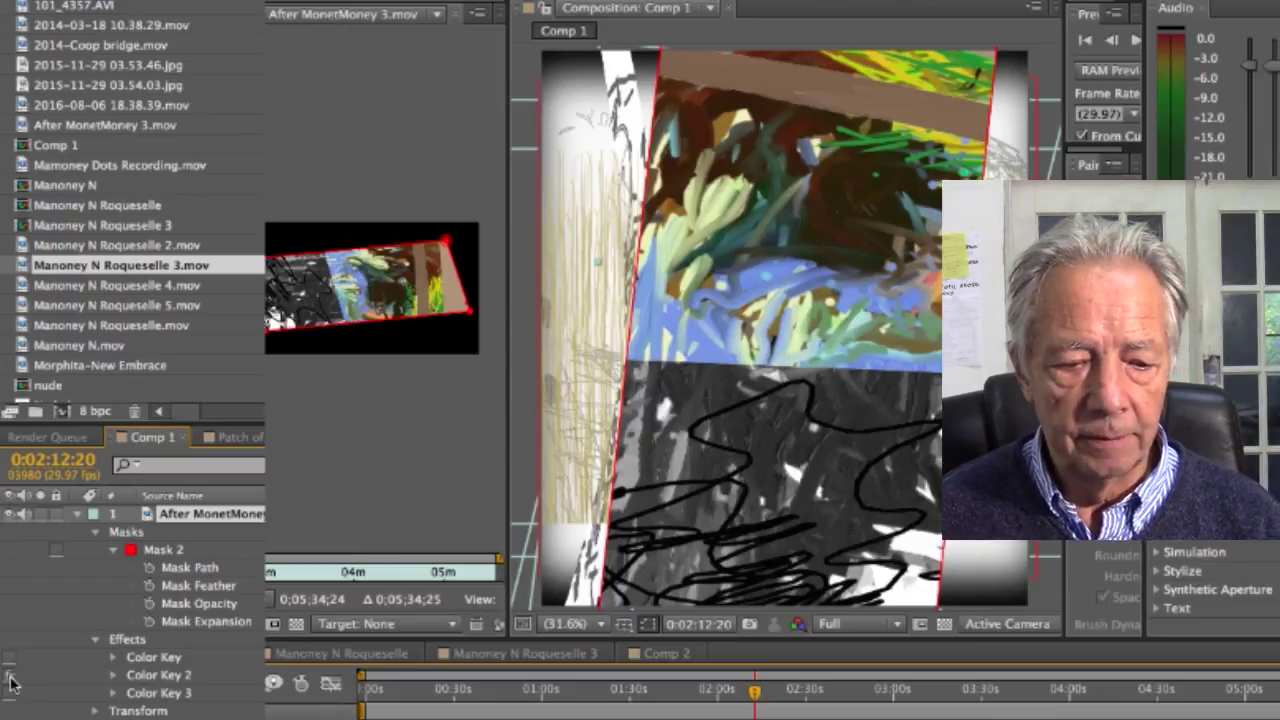
pyautogui.click(8, 675)
pyautogui.click(8, 657)
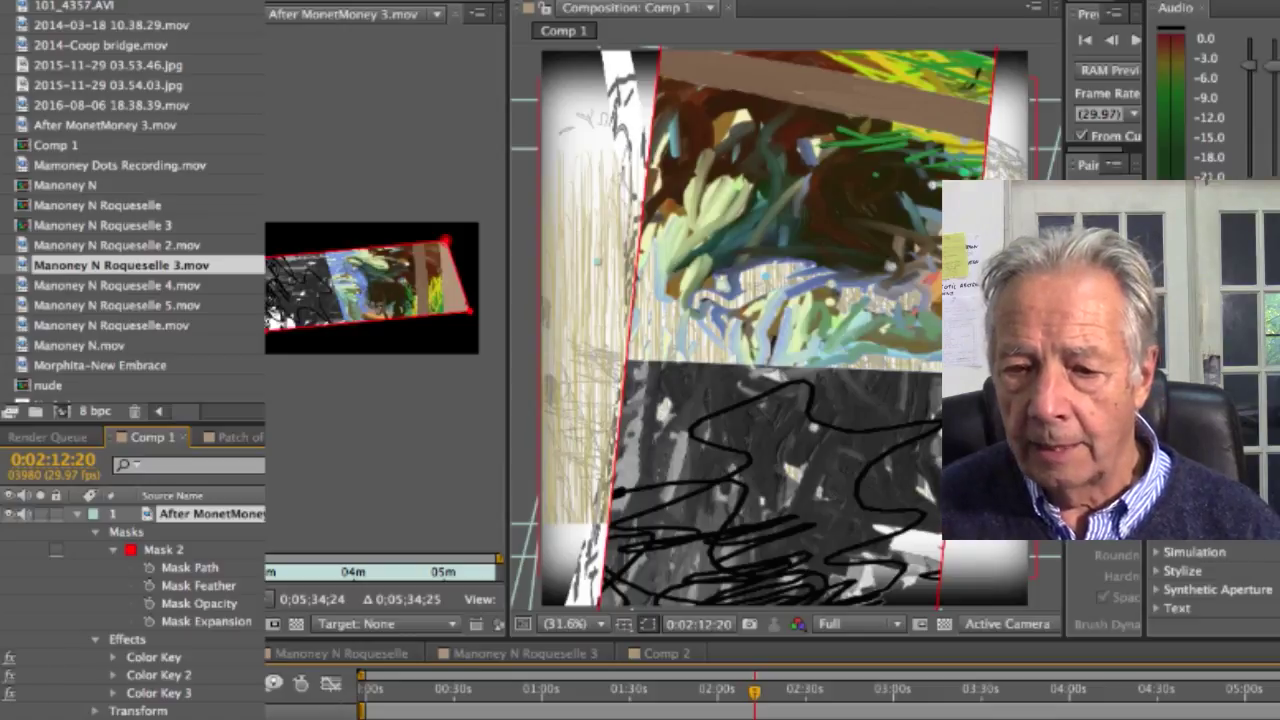
pyautogui.moveTo(9, 657); pyautogui.dragTo(8, 700)
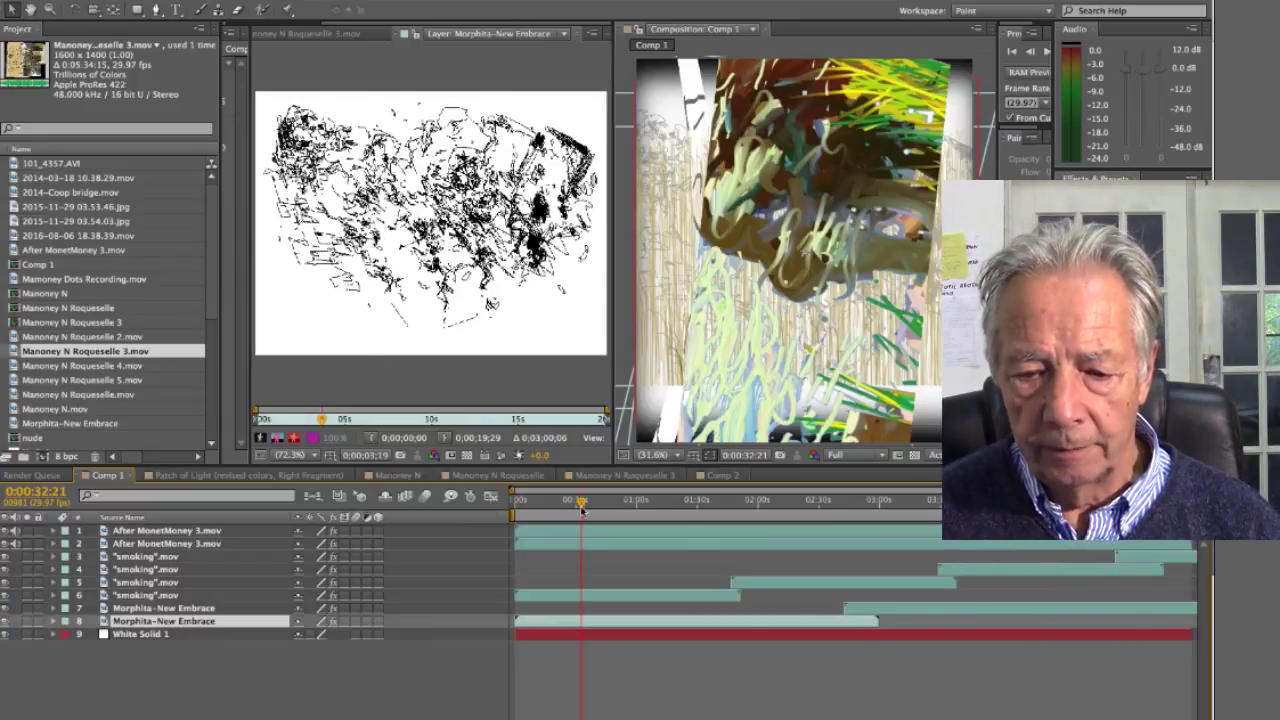
# Scrub Comp 1 from 0:00:21:24 to 0:01:14:13 and widen the composition viewer.
pyautogui.moveTo(582, 502); pyautogui.dragTo(638, 502)
pyautogui.click(666, 502)
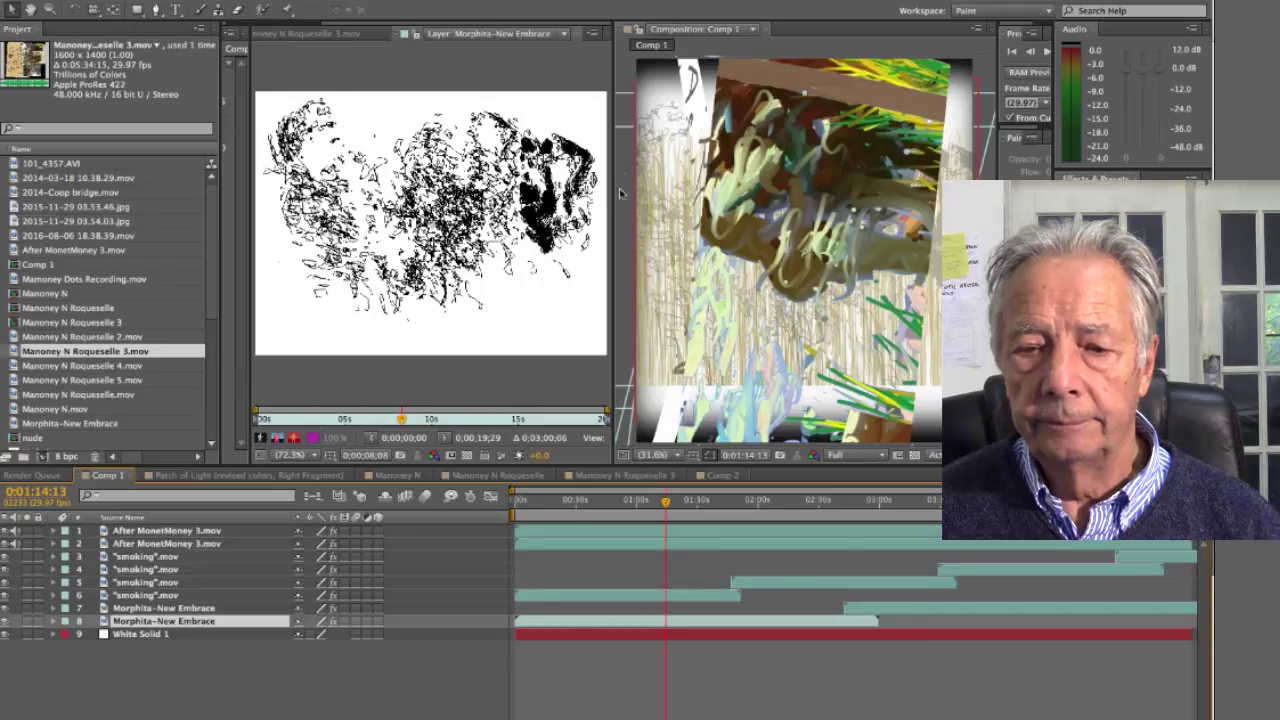
pyautogui.moveTo(613, 210); pyautogui.dragTo(358, 210)
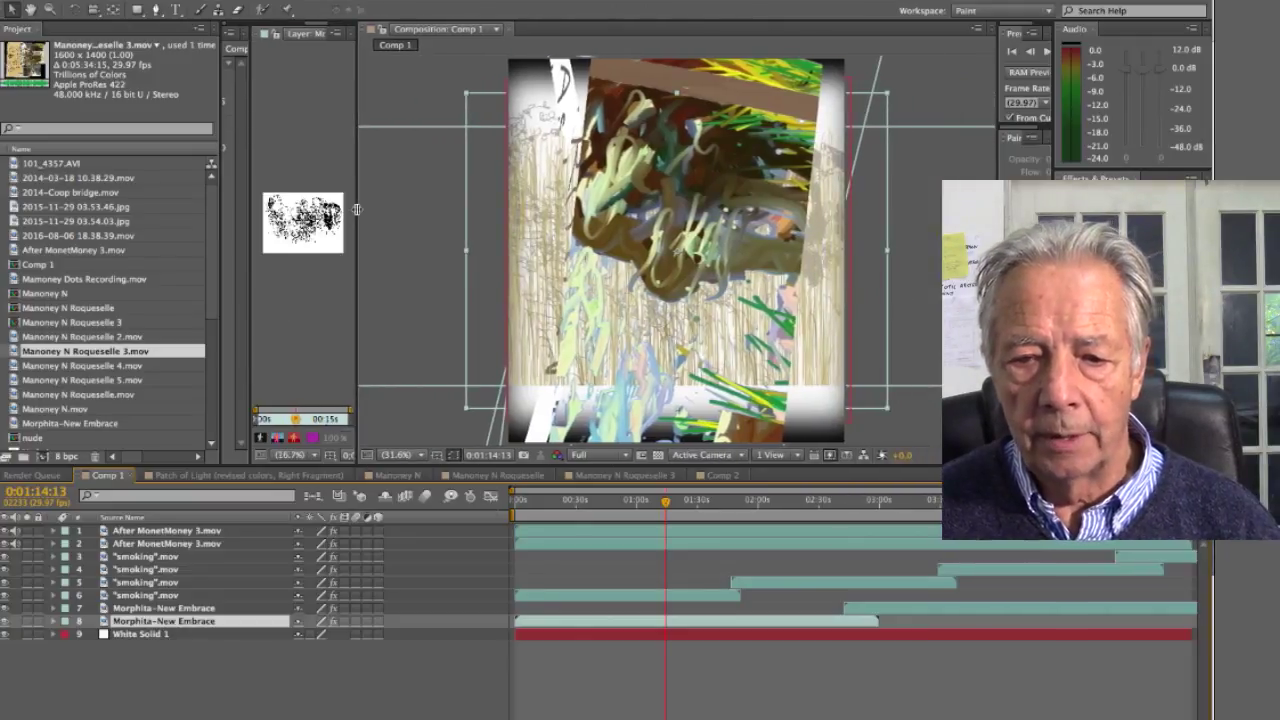
# Review the Morphita-New Embrace layer's Color Key (white, tolerance 38), then collapse its properties.
pyautogui.click(53, 622)
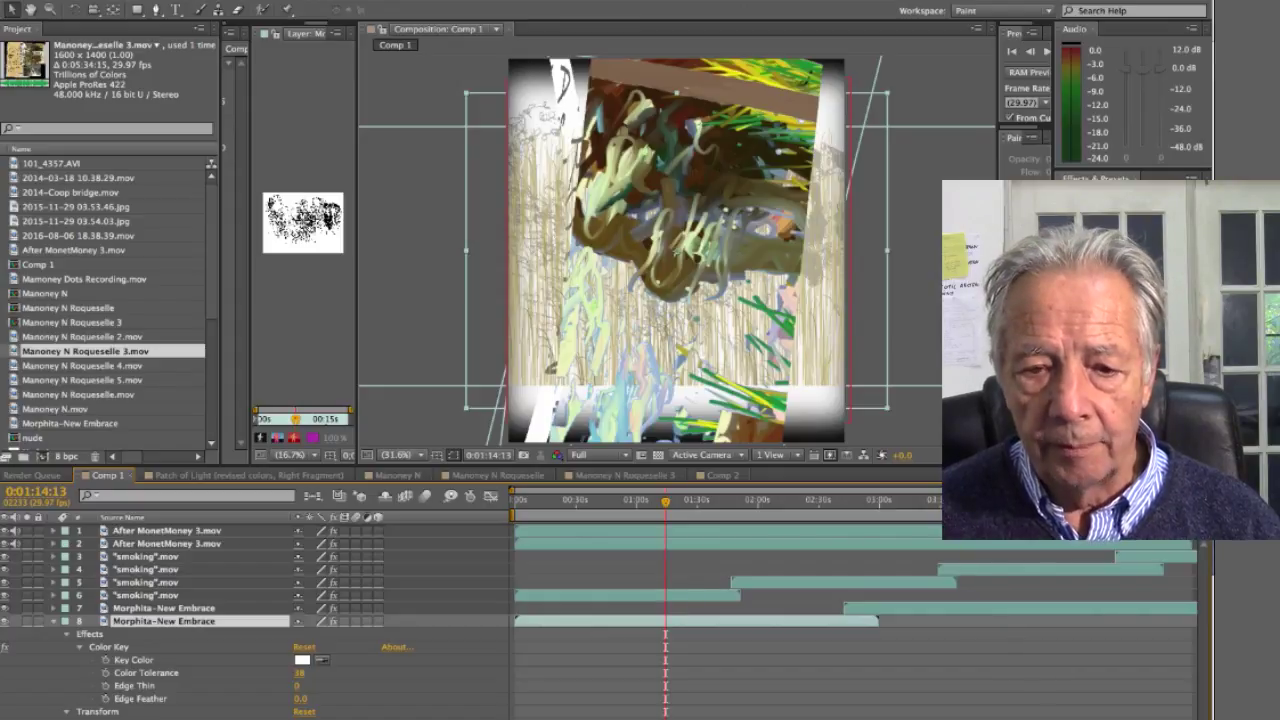
pyautogui.press('Return')
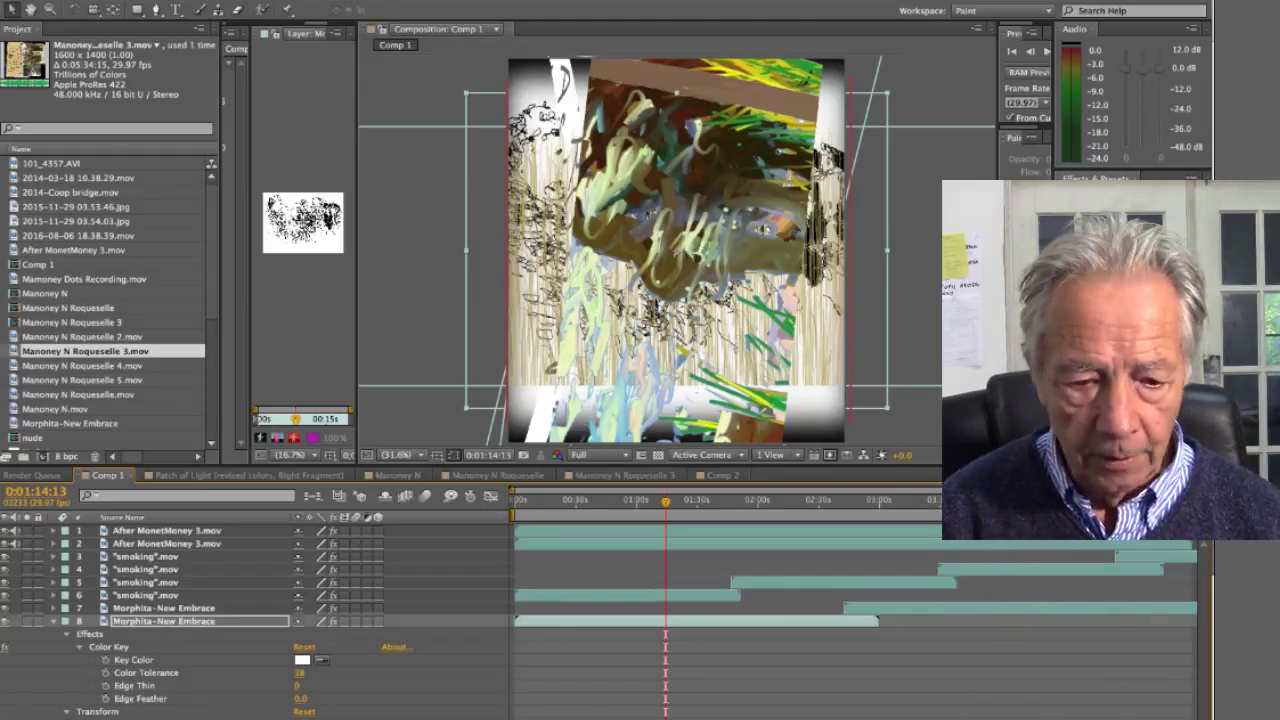
pyautogui.click(54, 621)
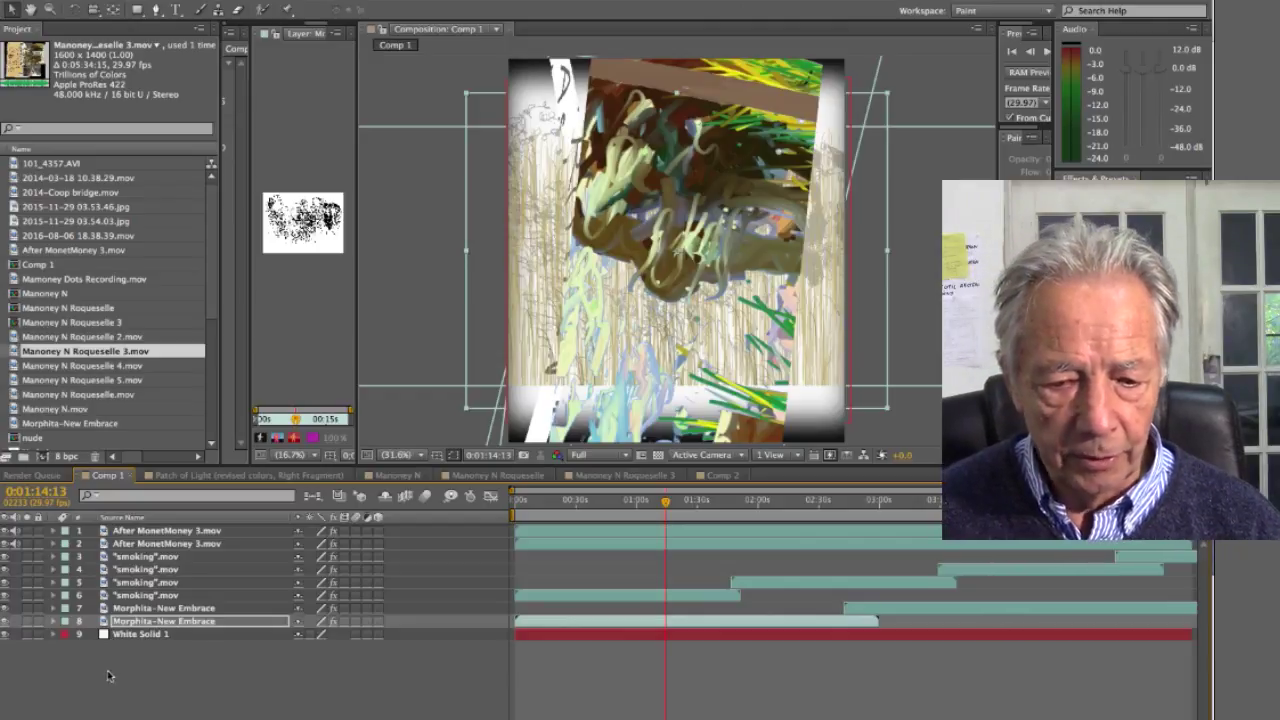
# Select and expand the smoking.mov layer, briefly hide and reshow it, and enlarge the composition view.
pyautogui.click(600, 598)
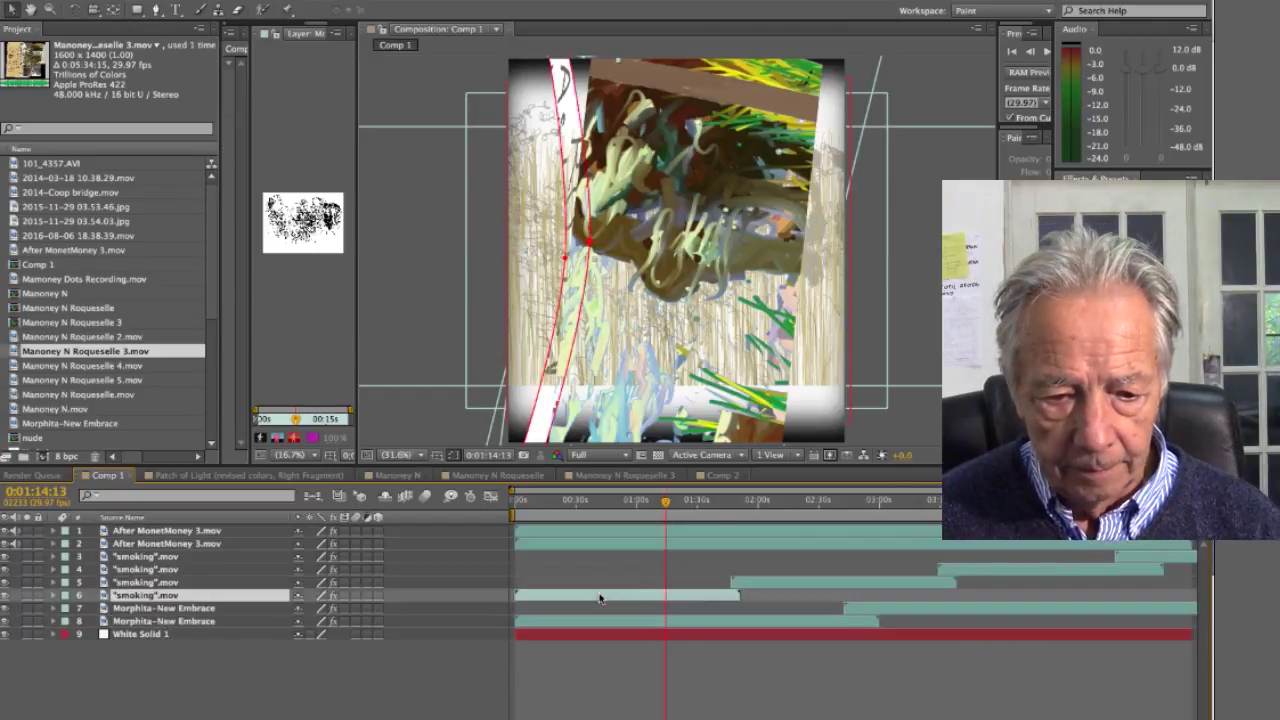
pyautogui.click(53, 596)
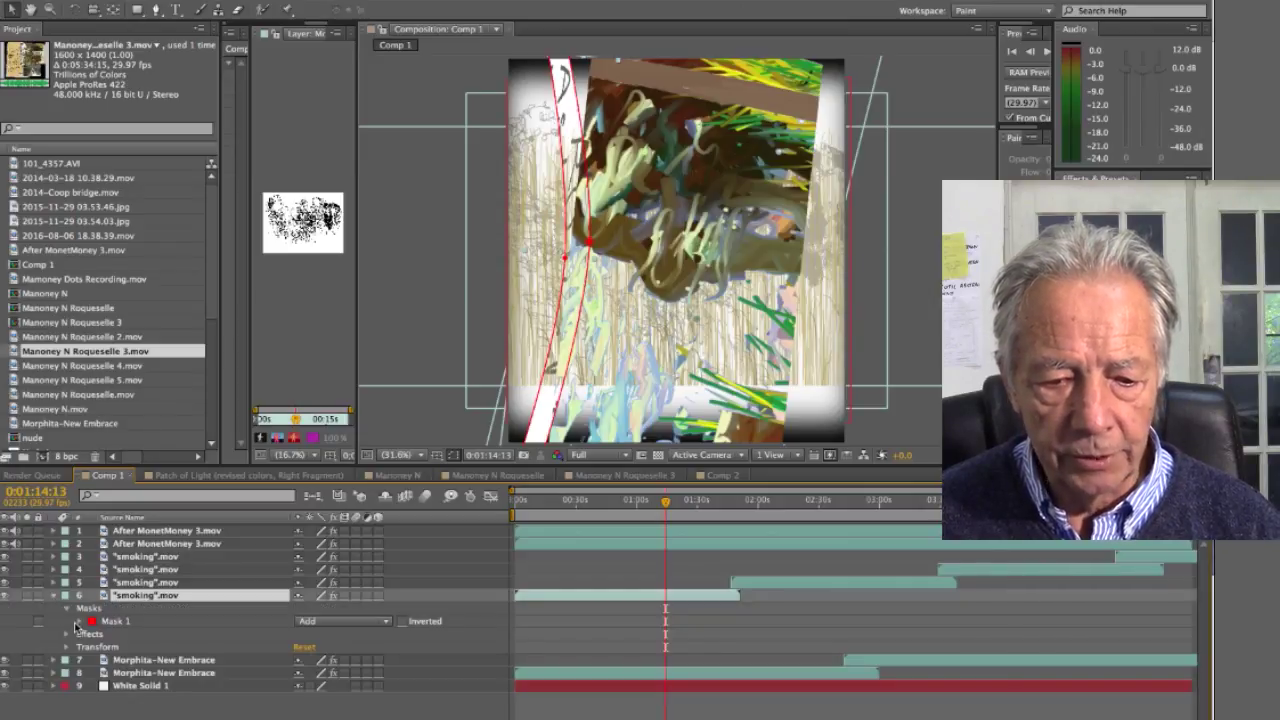
pyautogui.click(5, 595)
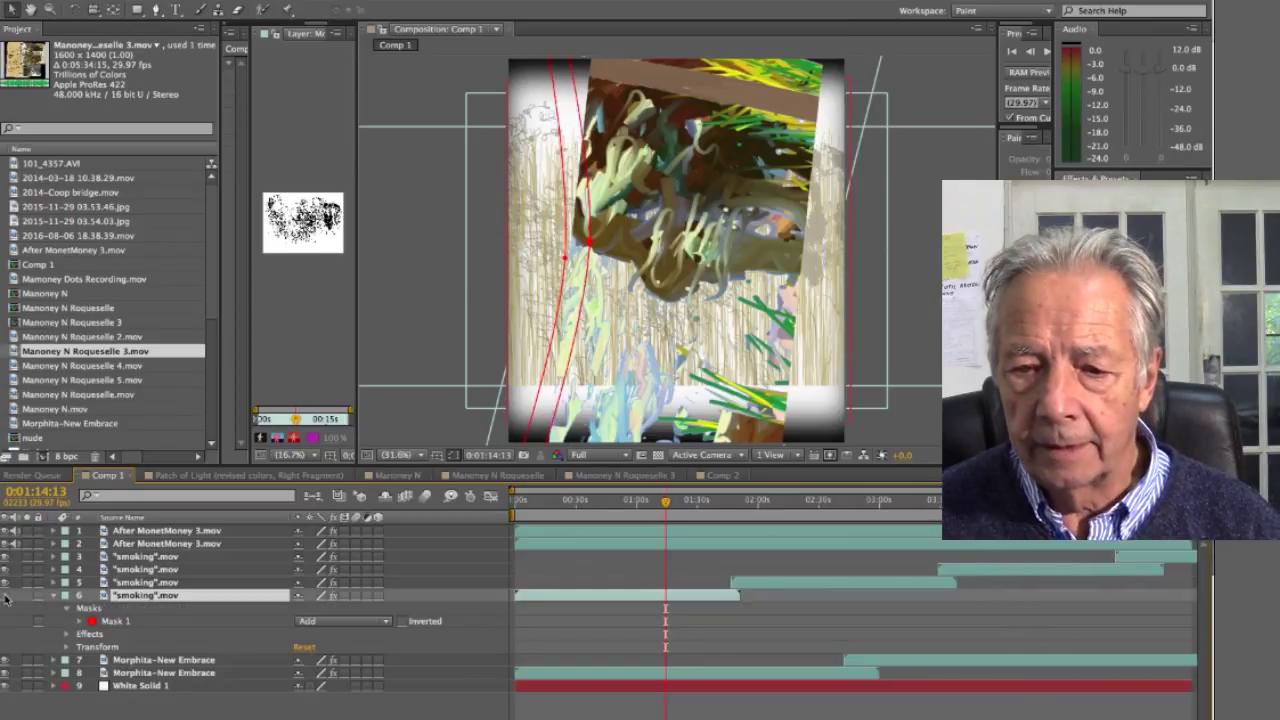
pyautogui.click(5, 595)
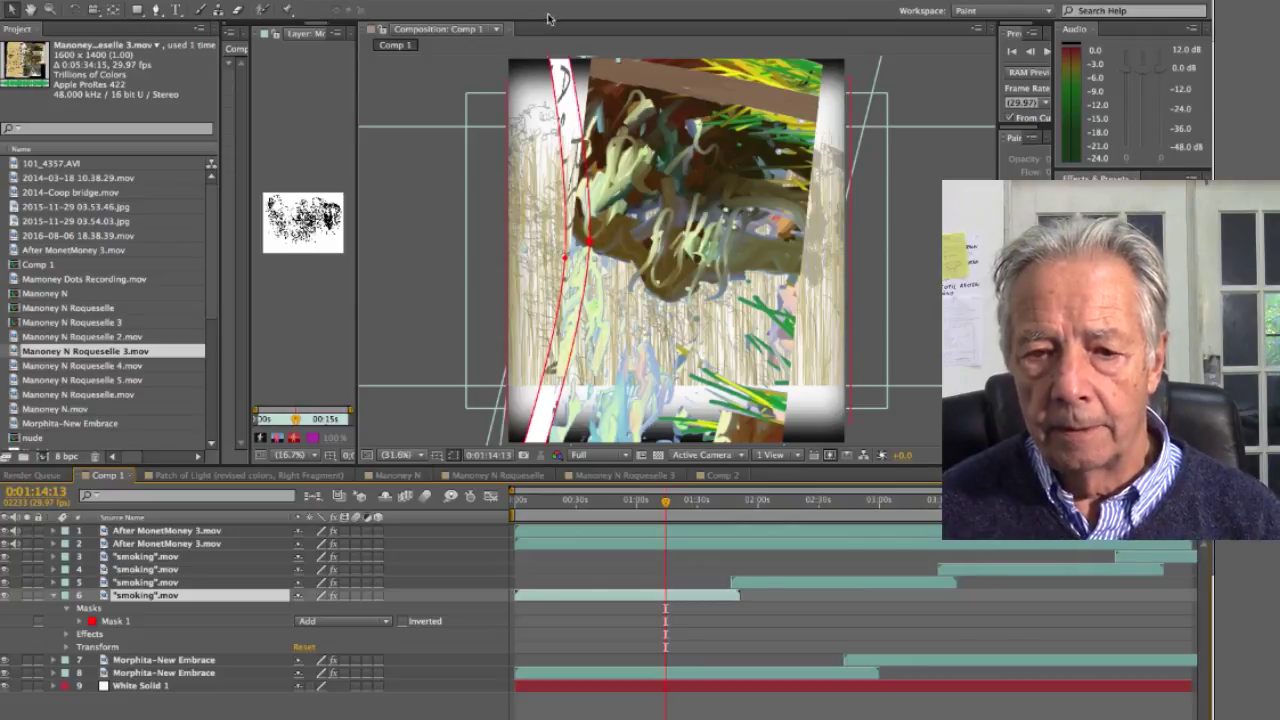
pyautogui.moveTo(355, 273); pyautogui.dragTo(160, 285)
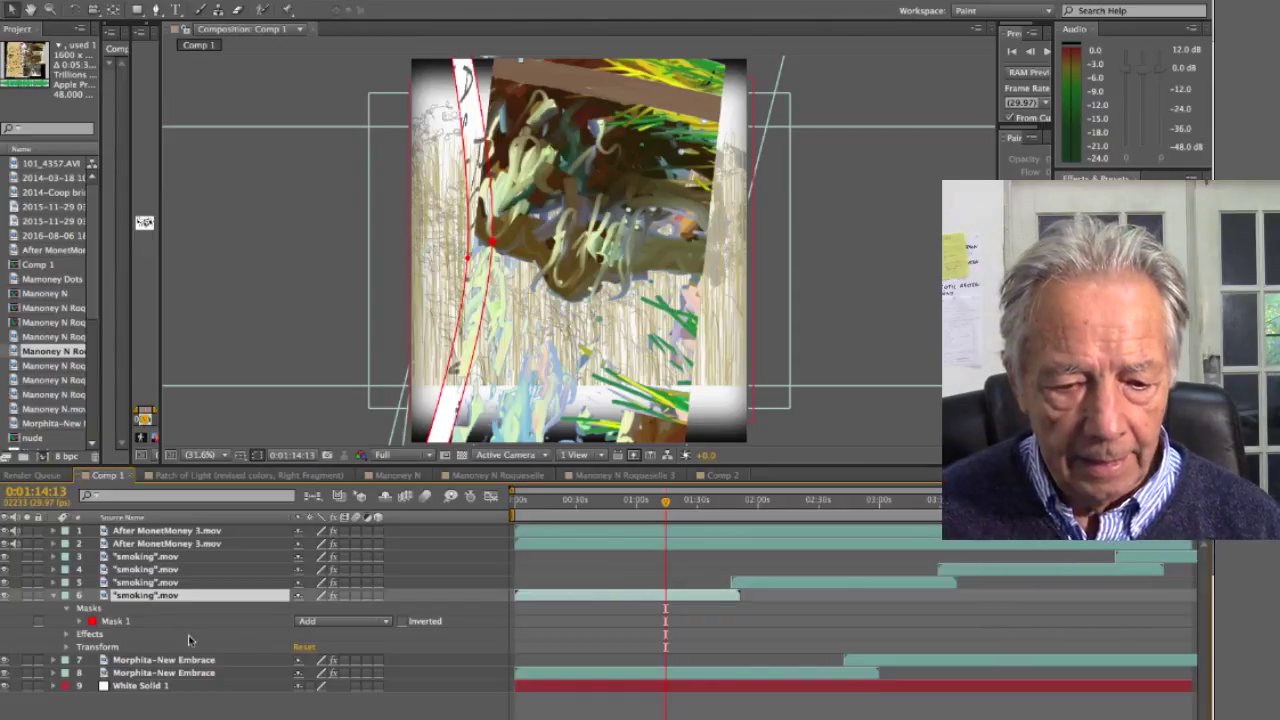
# Switch Mask 1's mode to None and back to Add, then widen the layer view of the arched mask.
pyautogui.click(390, 623)
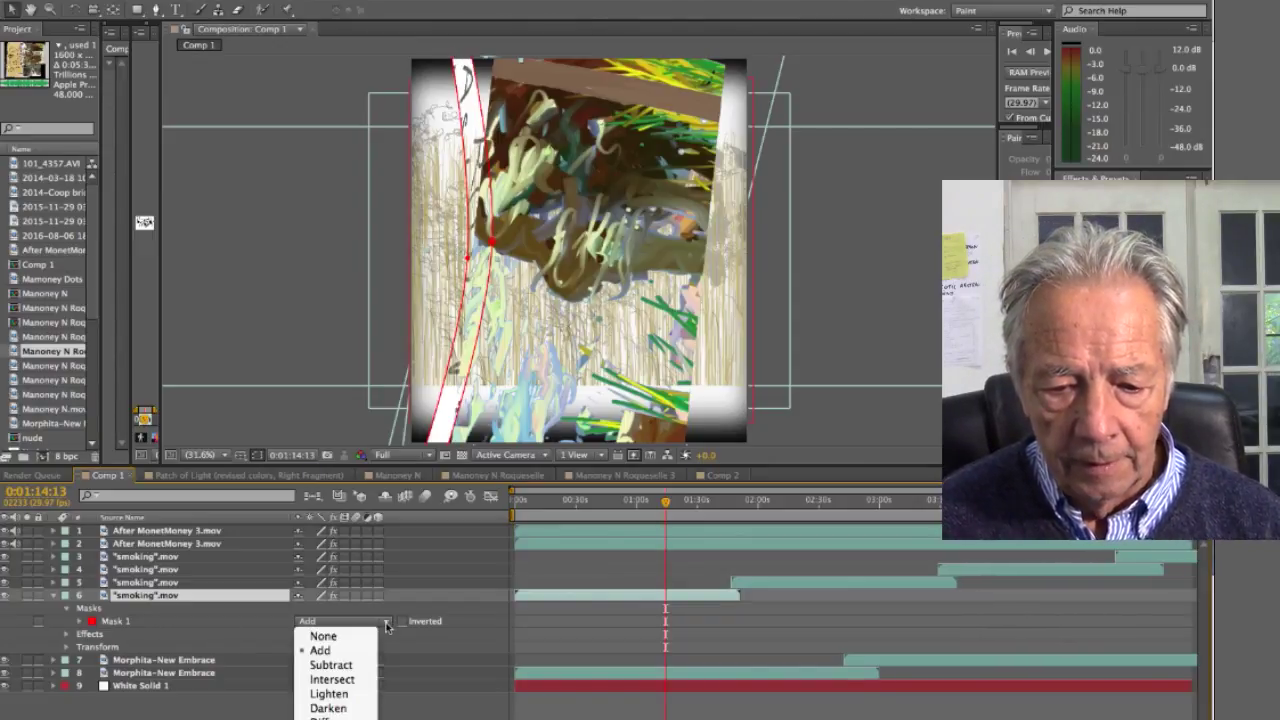
pyautogui.click(351, 643)
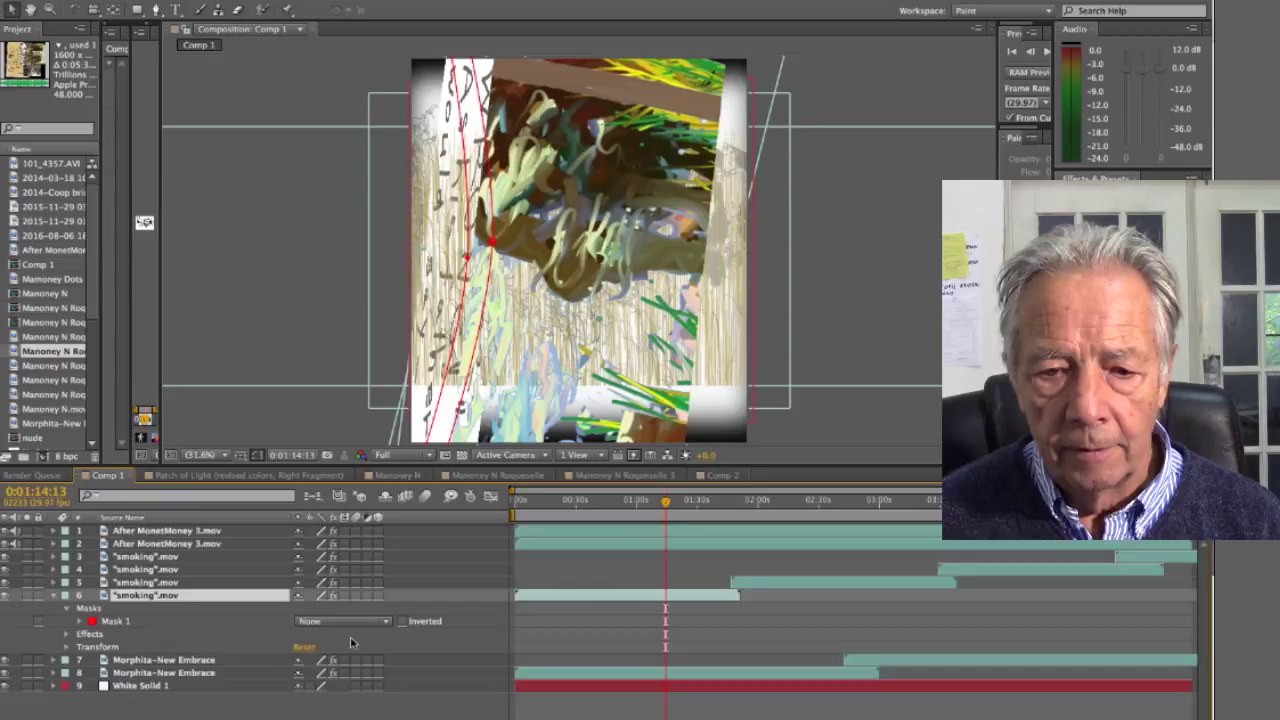
pyautogui.click(381, 628)
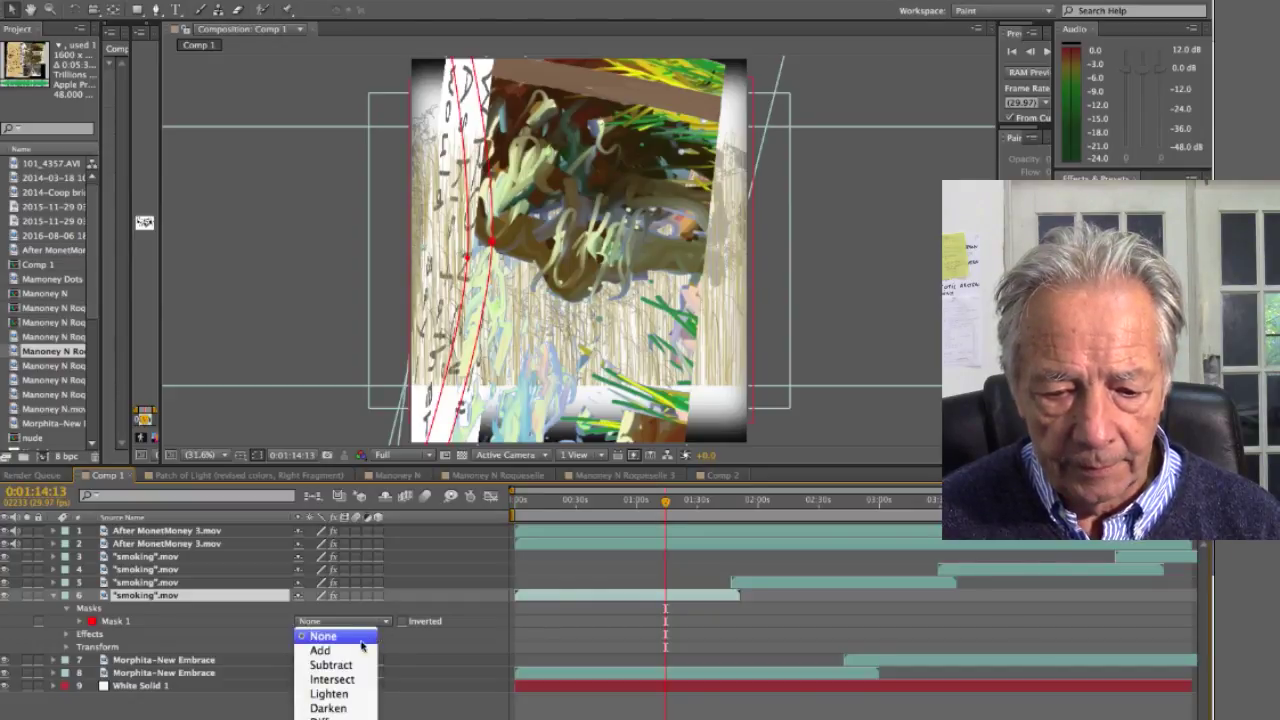
pyautogui.click(354, 646)
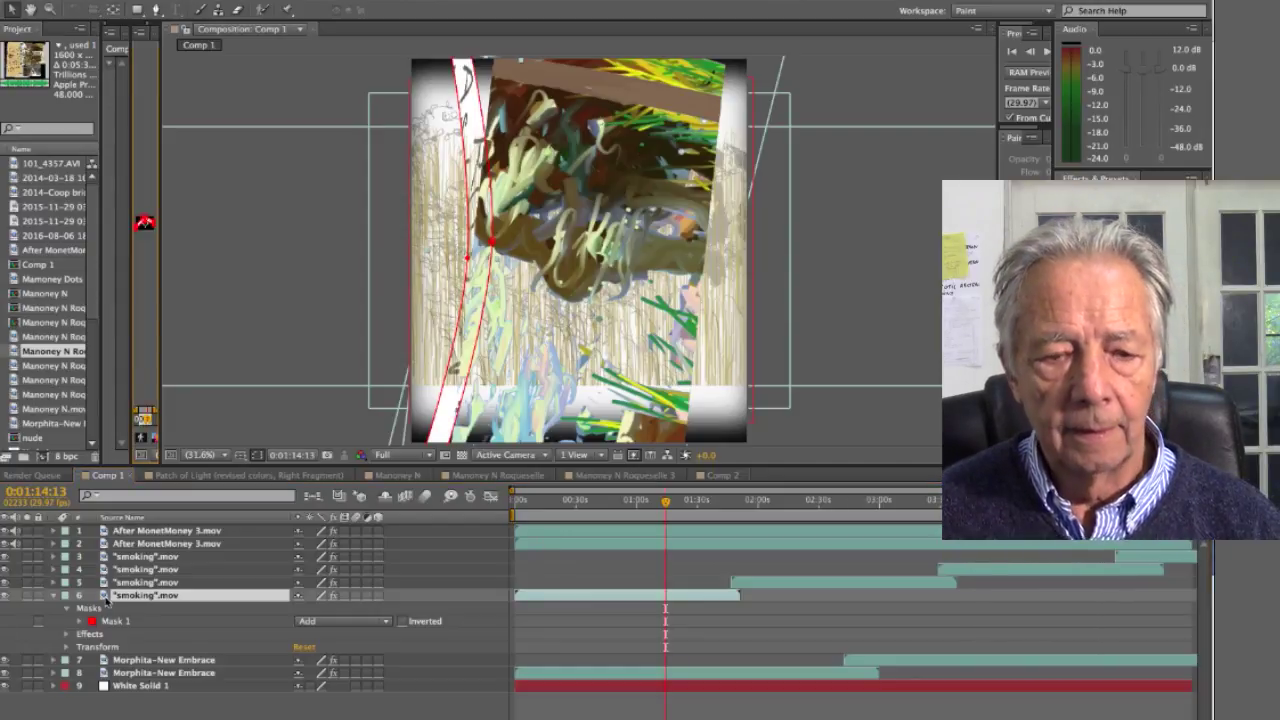
pyautogui.moveTo(159, 287); pyautogui.dragTo(660, 296)
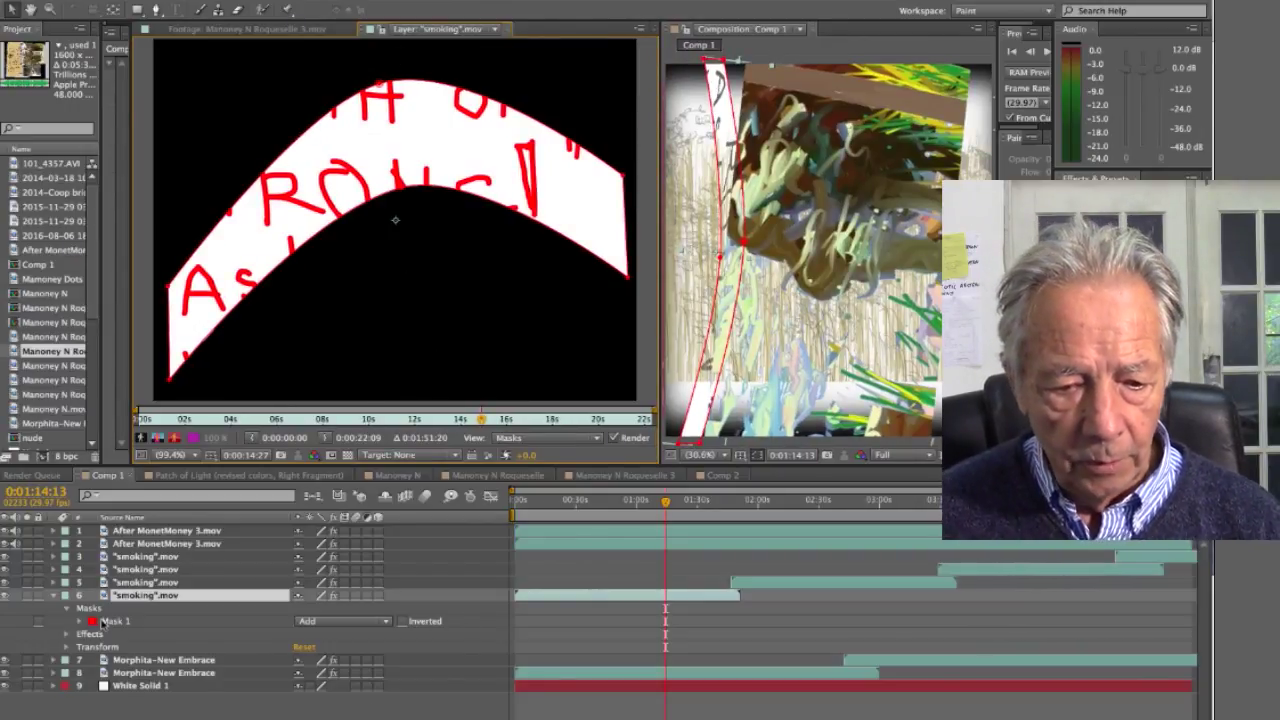
# Expand the smoking.mov layer's Transform and Effects and try a Rotation of -19°.
pyautogui.click(66, 646)
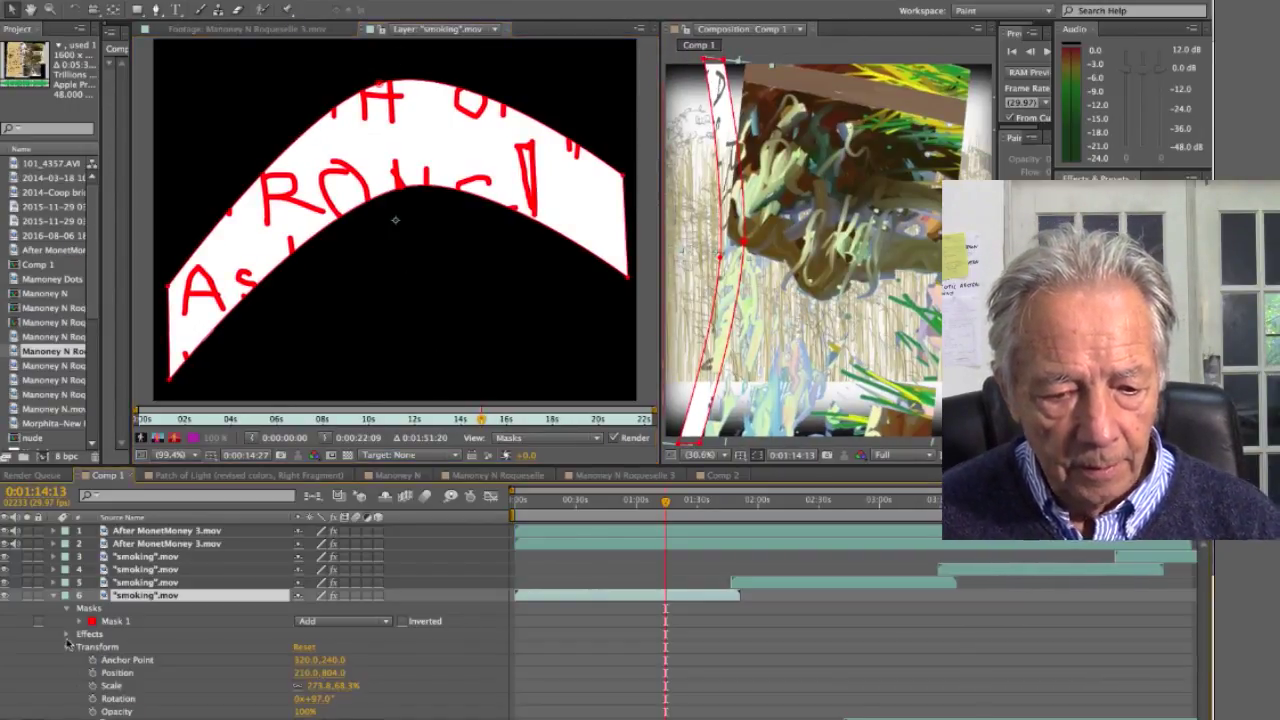
pyautogui.click(67, 635)
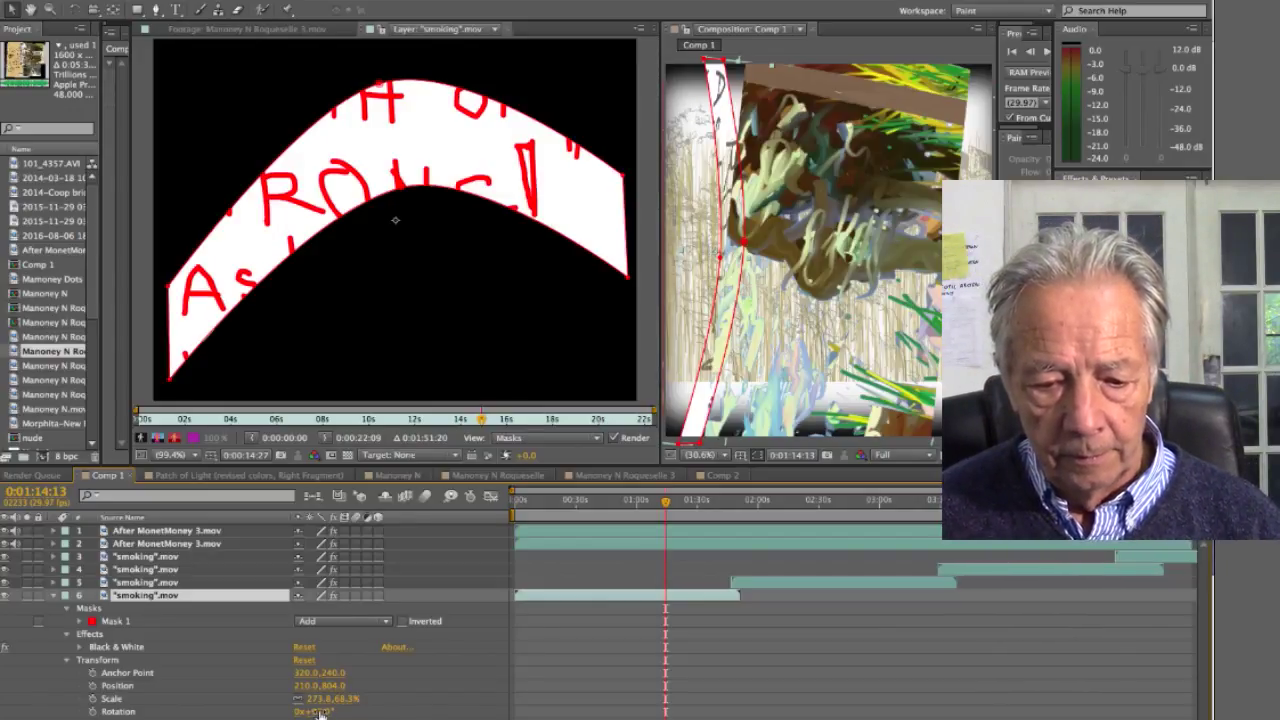
pyautogui.click(255, 714)
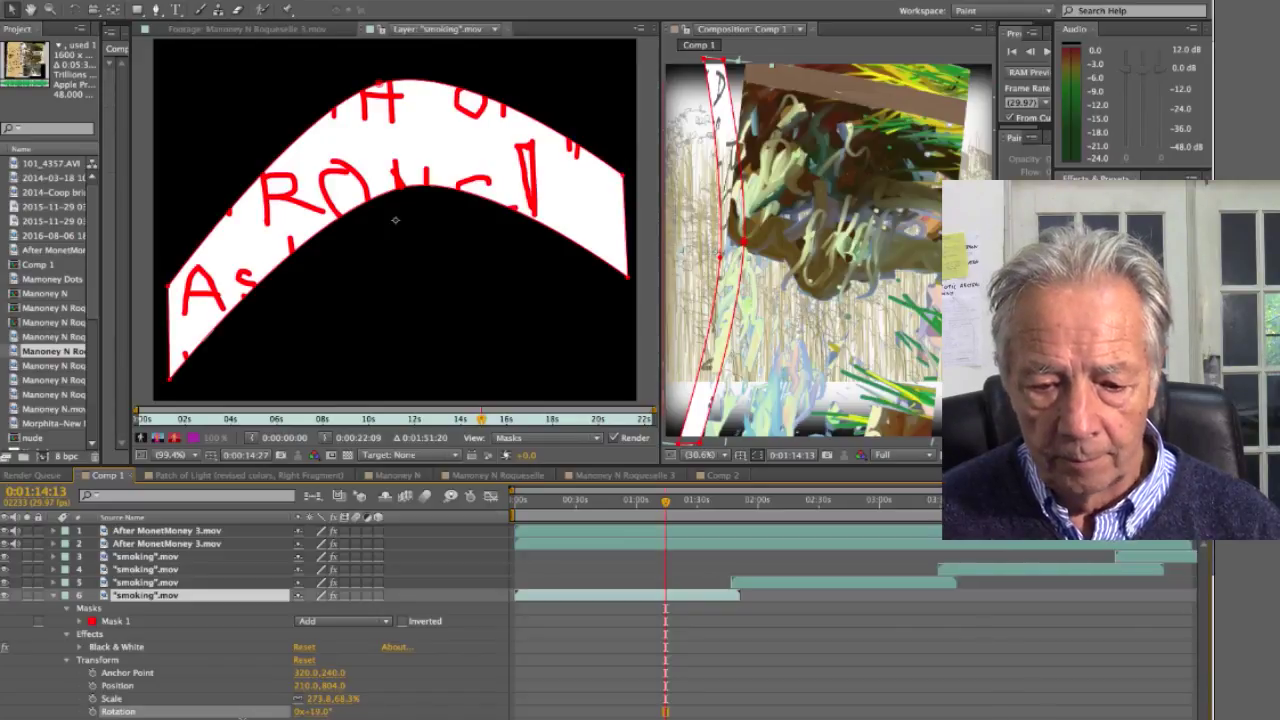
pyautogui.press('Return')
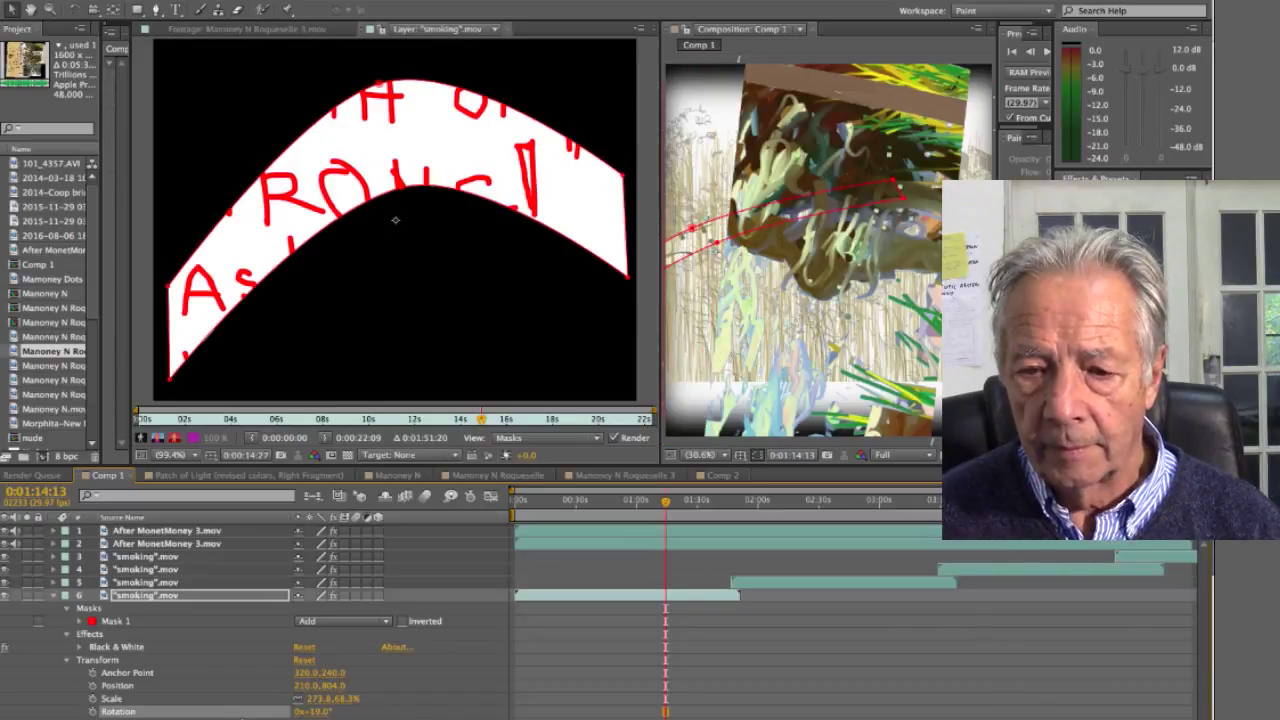
# Restore Rotation to 97° and reveal the Black & White settings (Reds 40, Yellows 60, Blues 20).
pyautogui.click(315, 711)
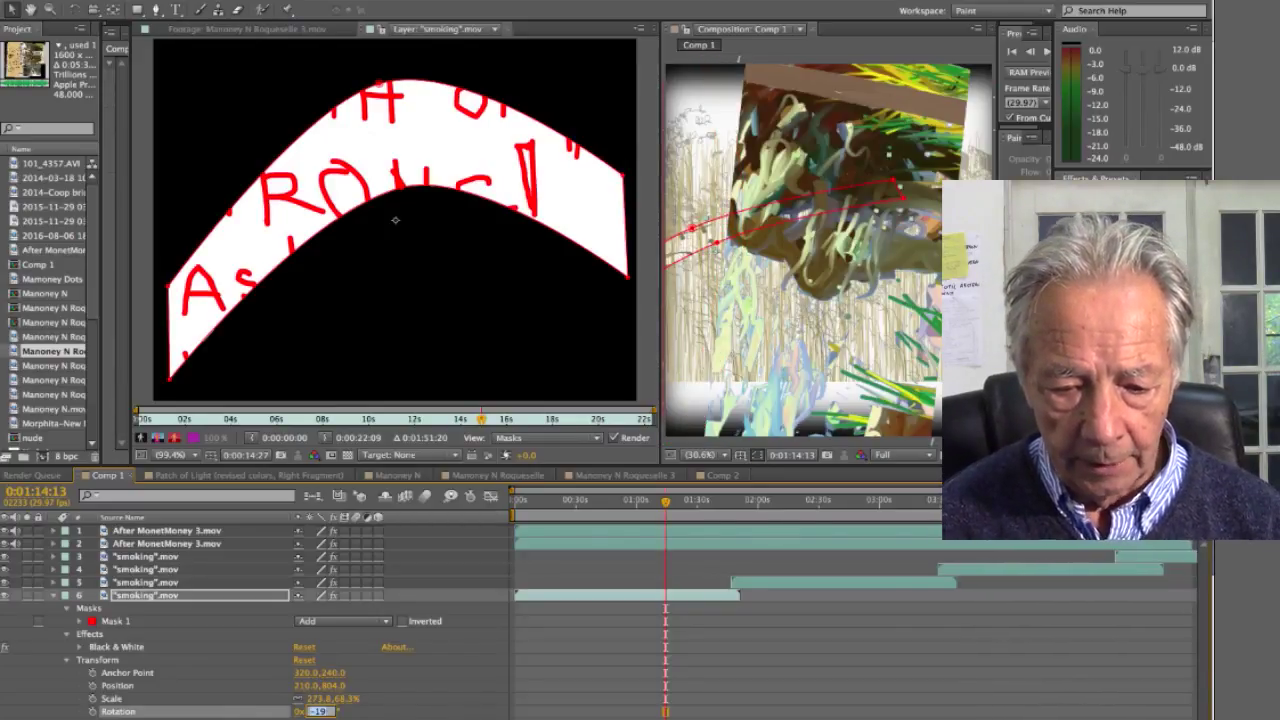
pyautogui.press('Return')
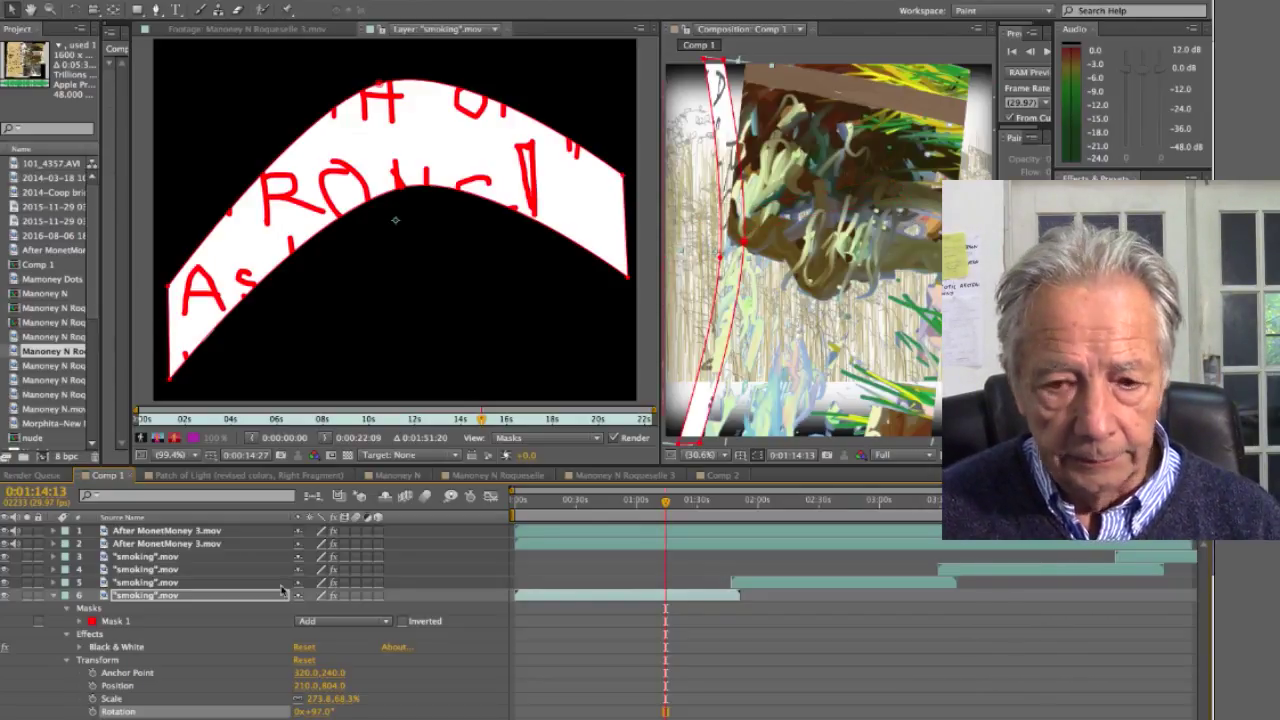
pyautogui.press('Return')
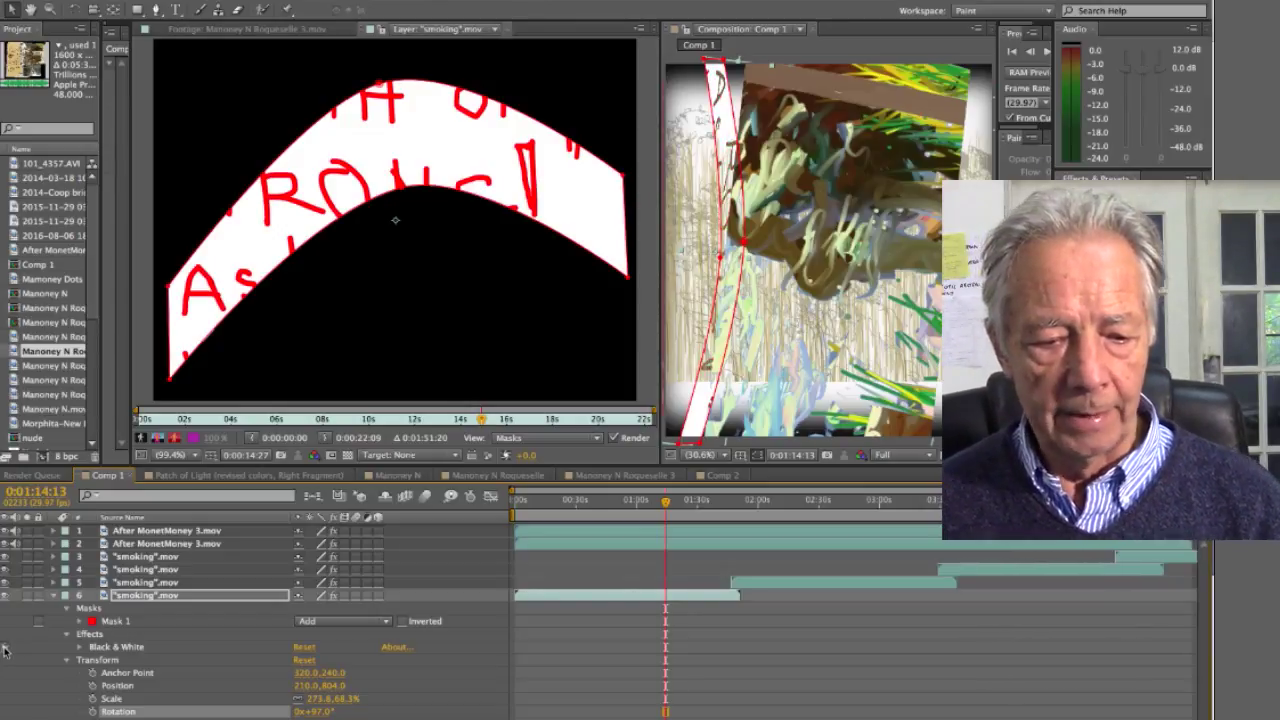
pyautogui.click(80, 647)
# Review the smoking.mov layer's Black & White effect controls, then deselect and collapse the layer.
pyautogui.click(116, 649)
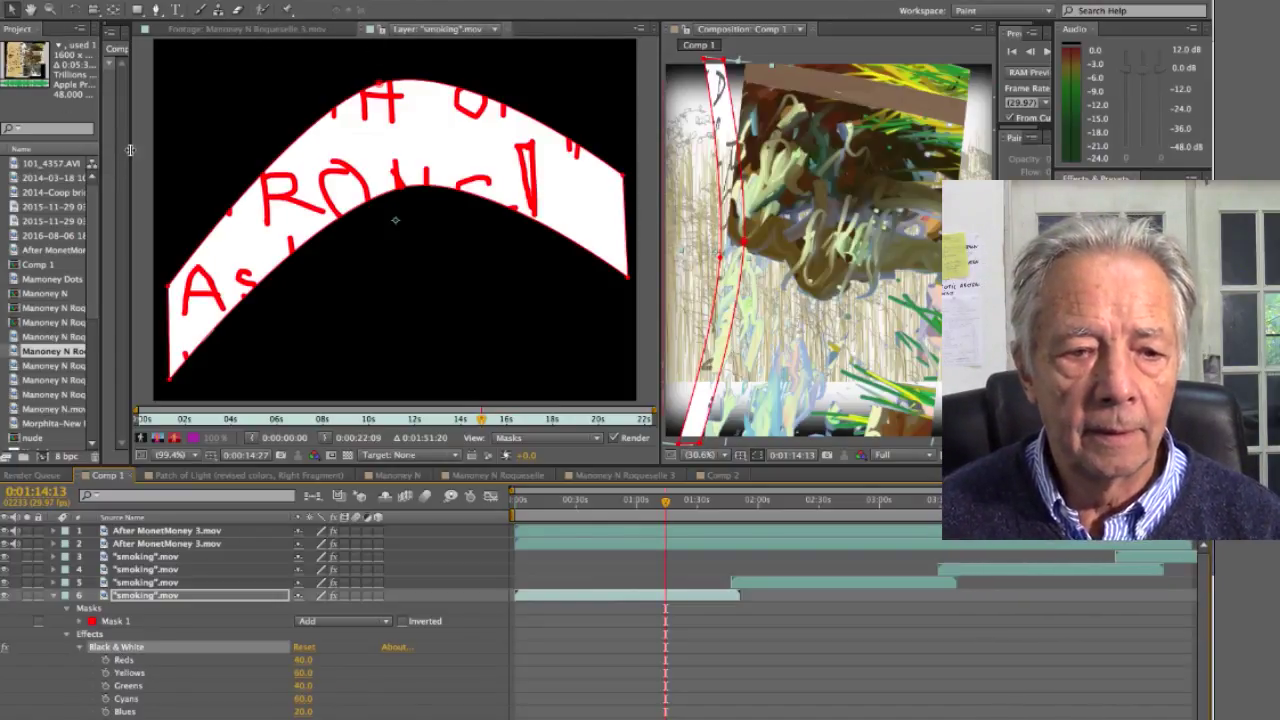
pyautogui.moveTo(130, 150); pyautogui.dragTo(370, 150)
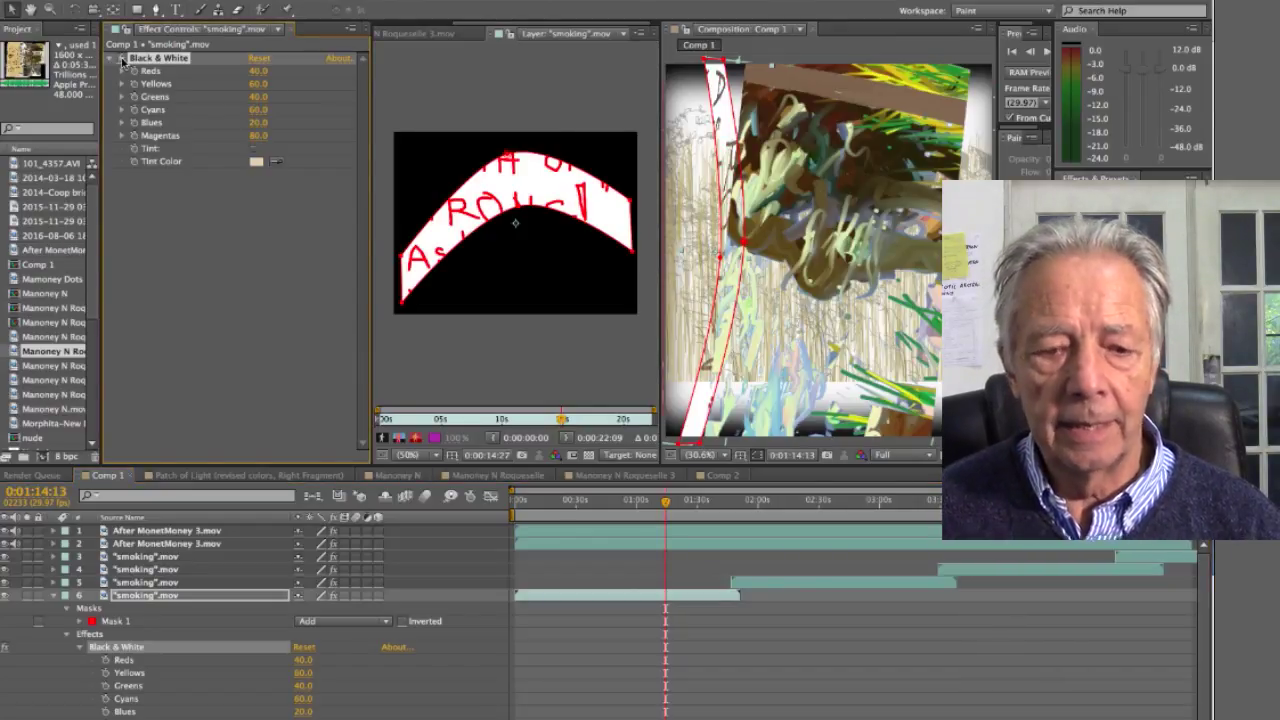
pyautogui.click(60, 598)
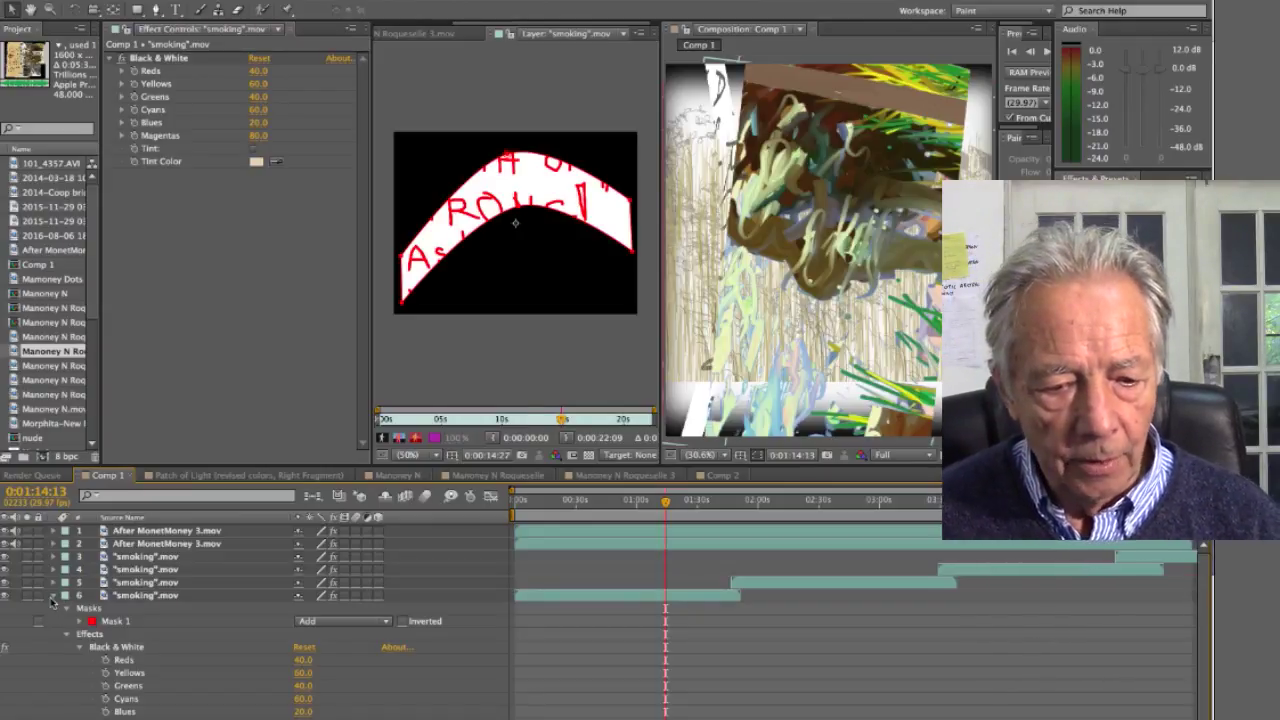
pyautogui.click(52, 598)
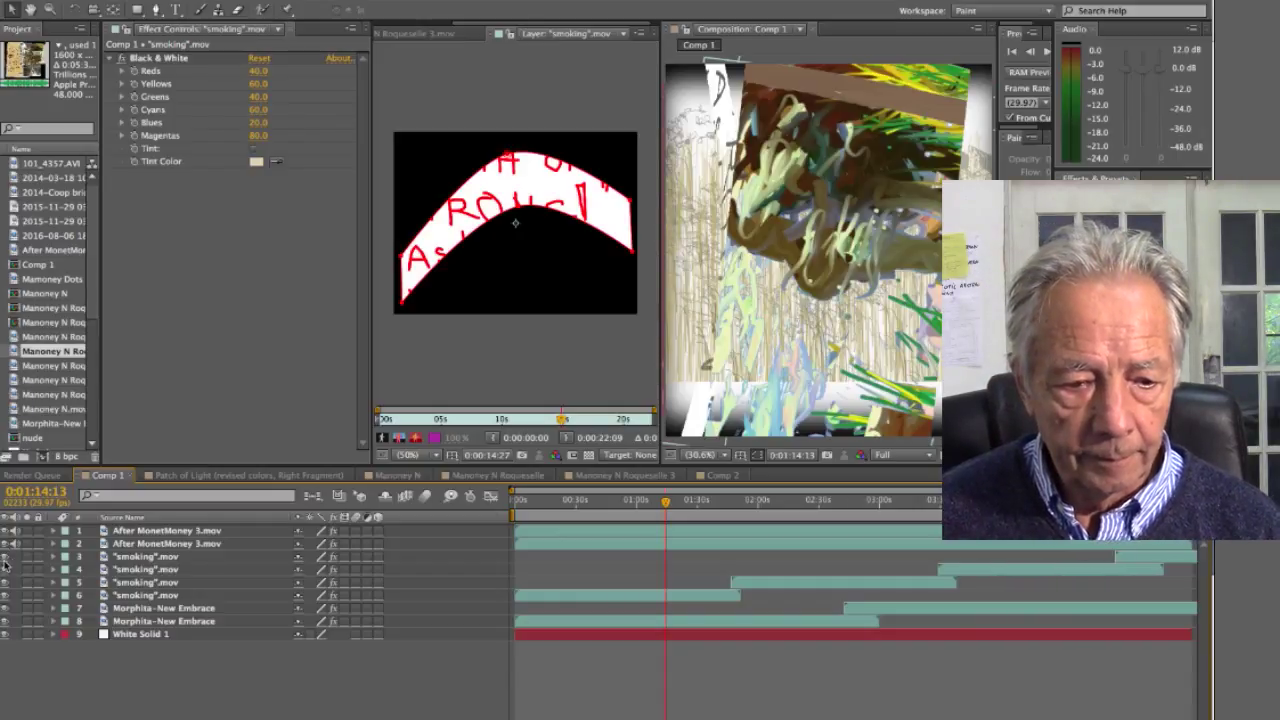
# Hide layers 3–9 to compare, restore them, then move through Patch of Light to the Manoney N composition.
pyautogui.moveTo(5, 557); pyautogui.dragTo(5, 680)
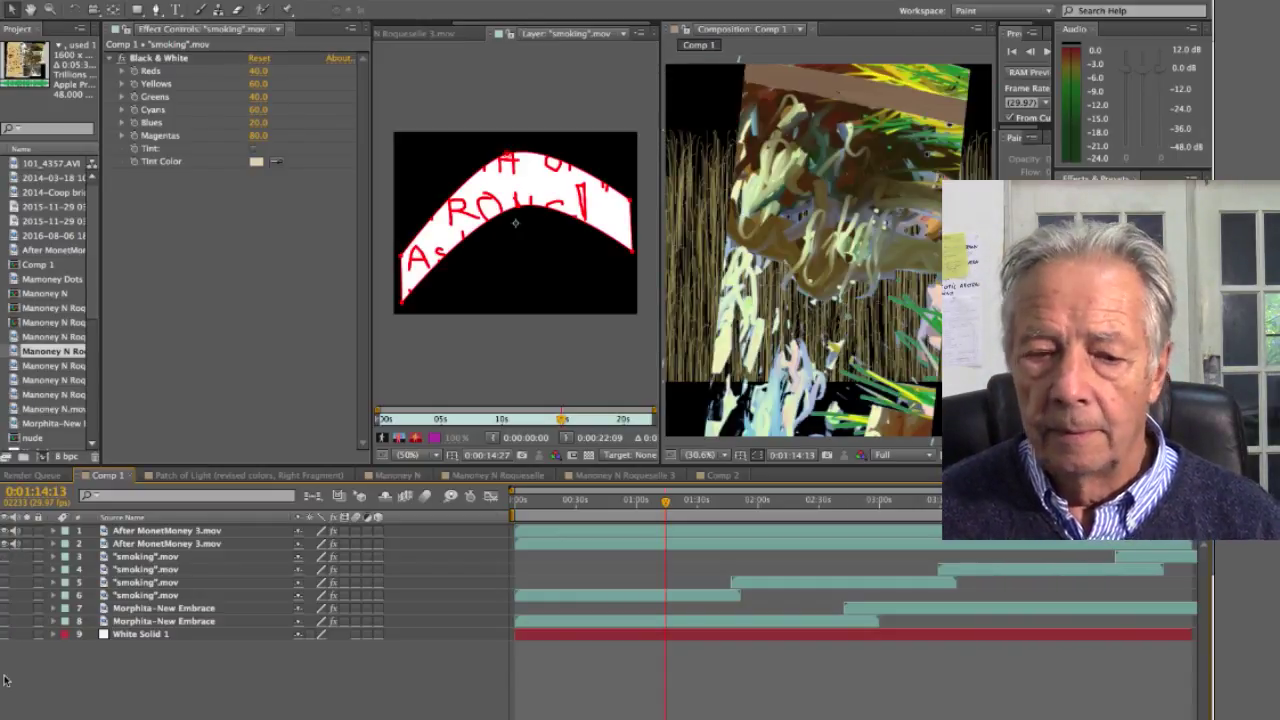
pyautogui.click(5, 635)
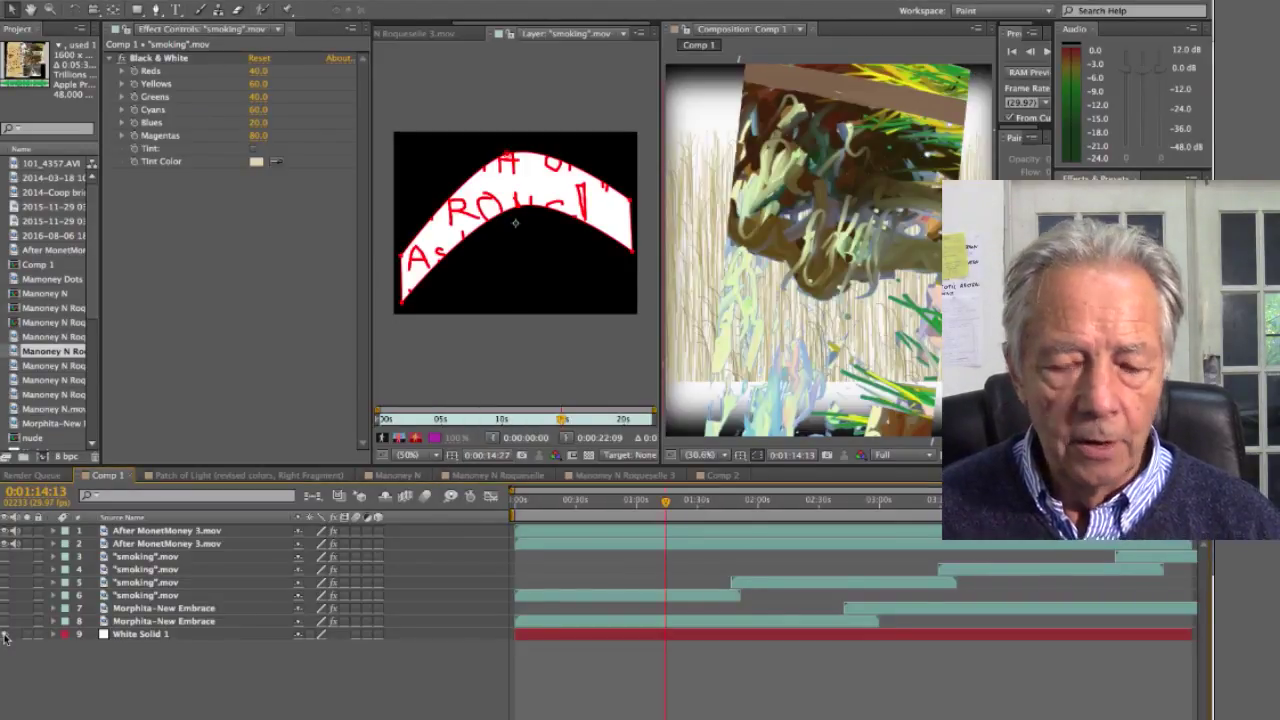
pyautogui.moveTo(5, 621); pyautogui.dragTo(5, 560)
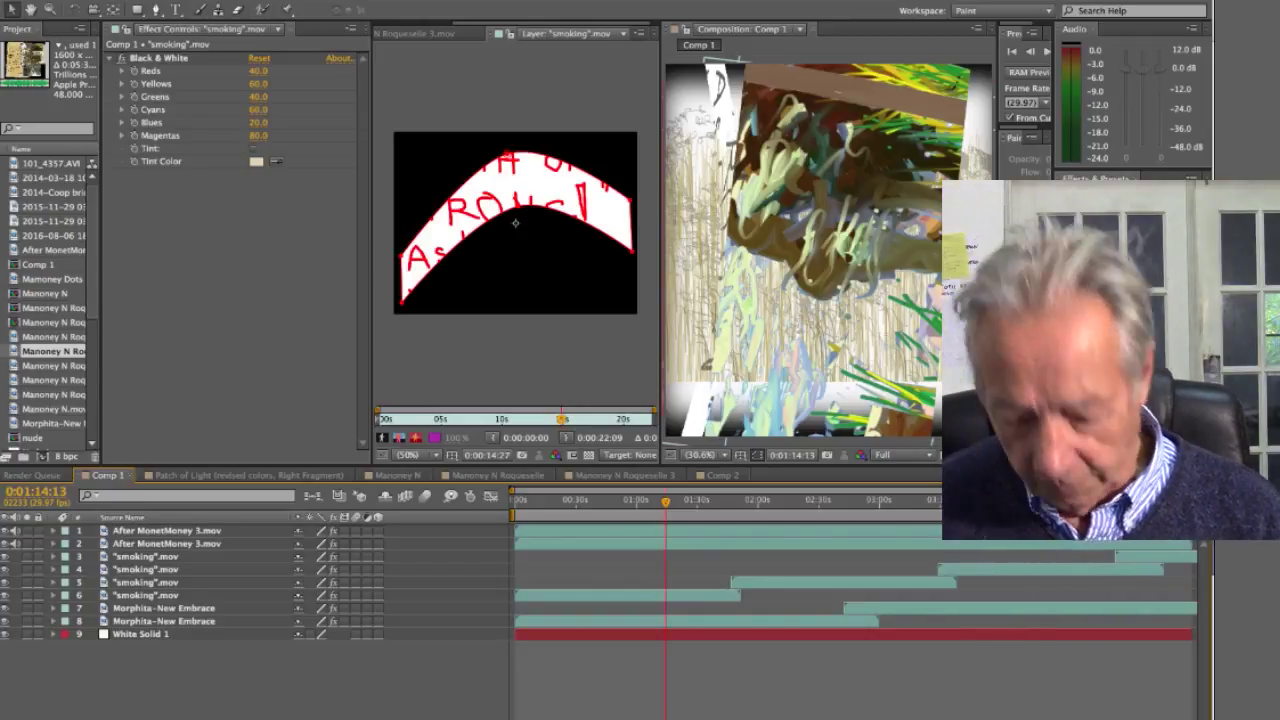
pyautogui.click(205, 476)
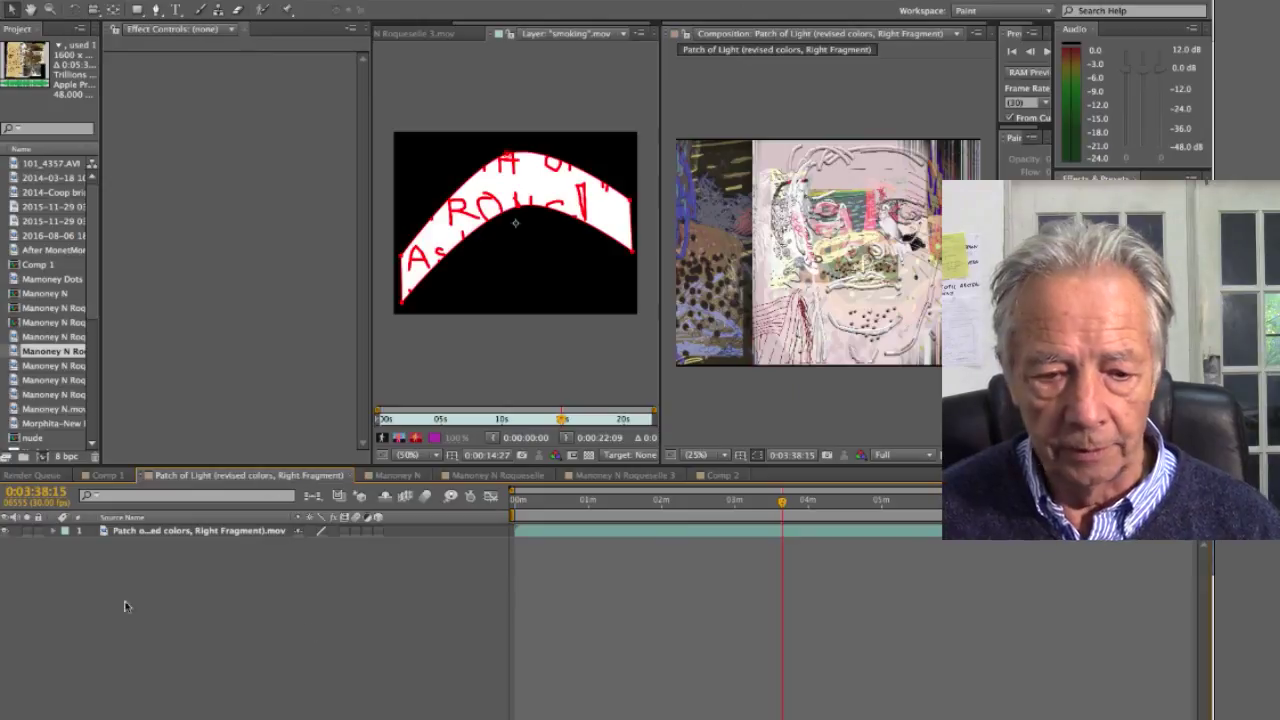
pyautogui.click(389, 477)
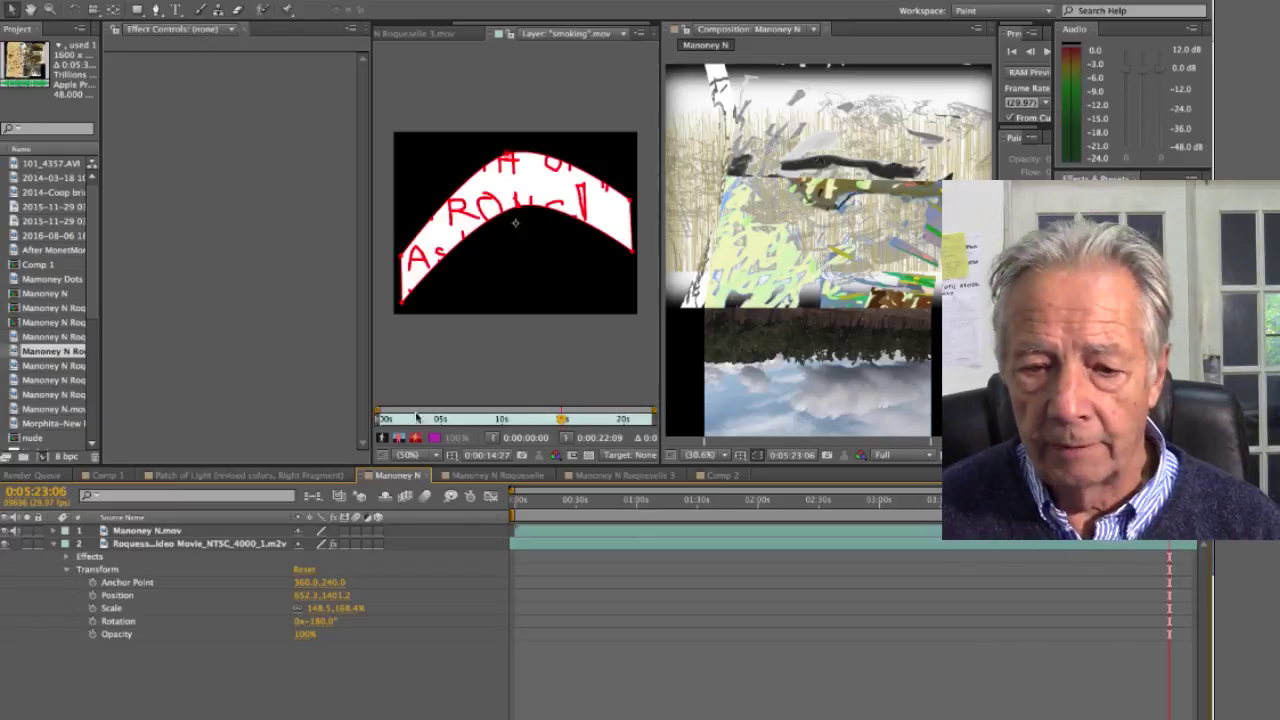
pyautogui.click(5, 531)
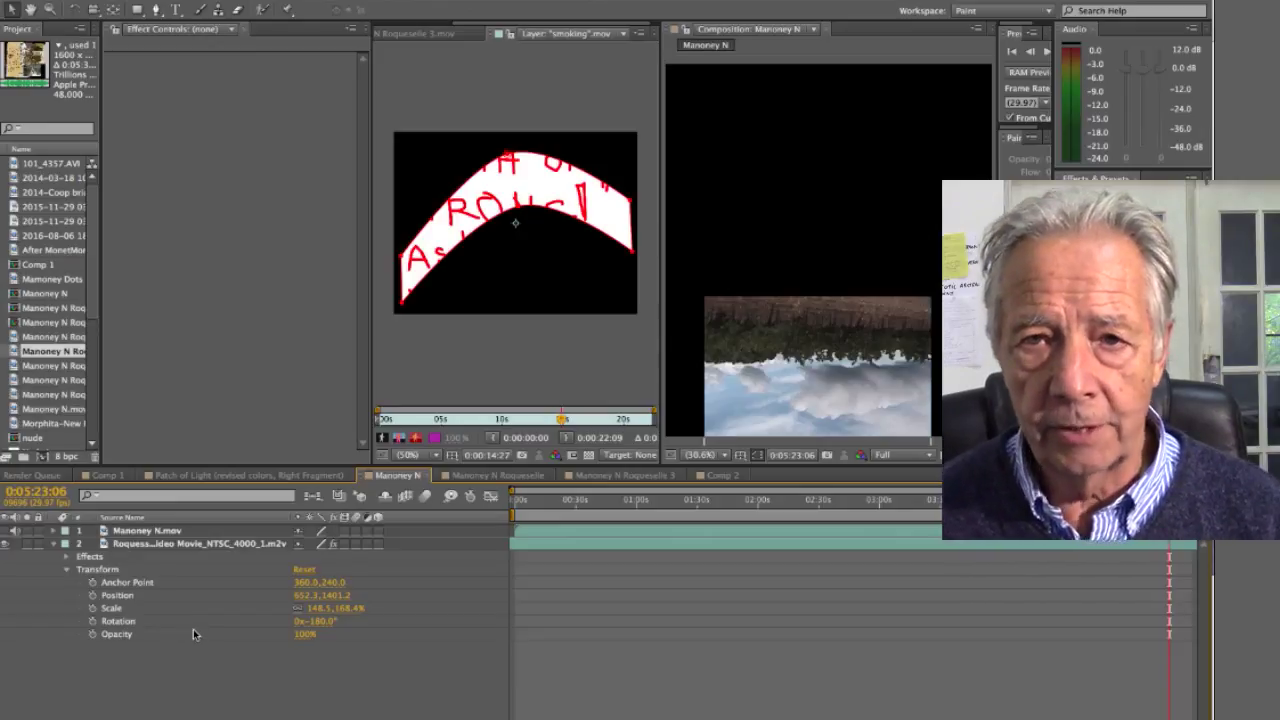
pyautogui.click(6, 544)
pyautogui.click(6, 544)
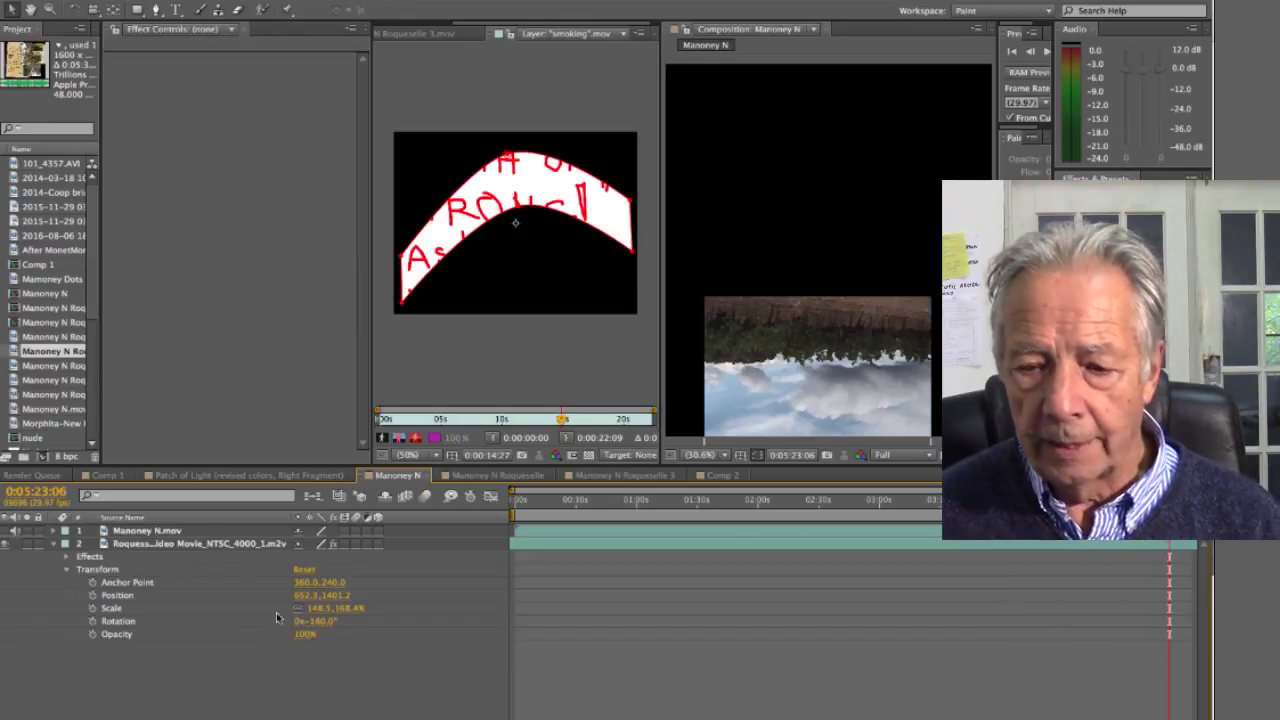
# Compare the sky layer with and without Threshold, leave it off, and collapse Transform.
pyautogui.click(67, 557)
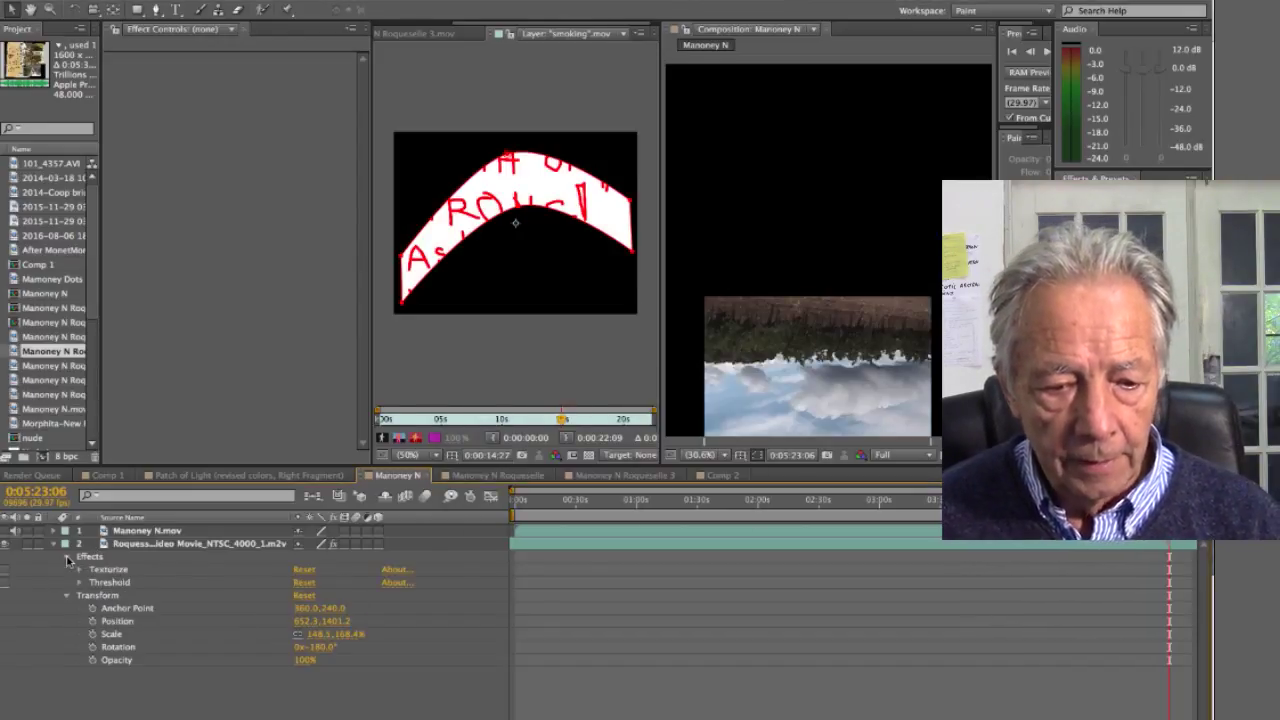
pyautogui.click(5, 584)
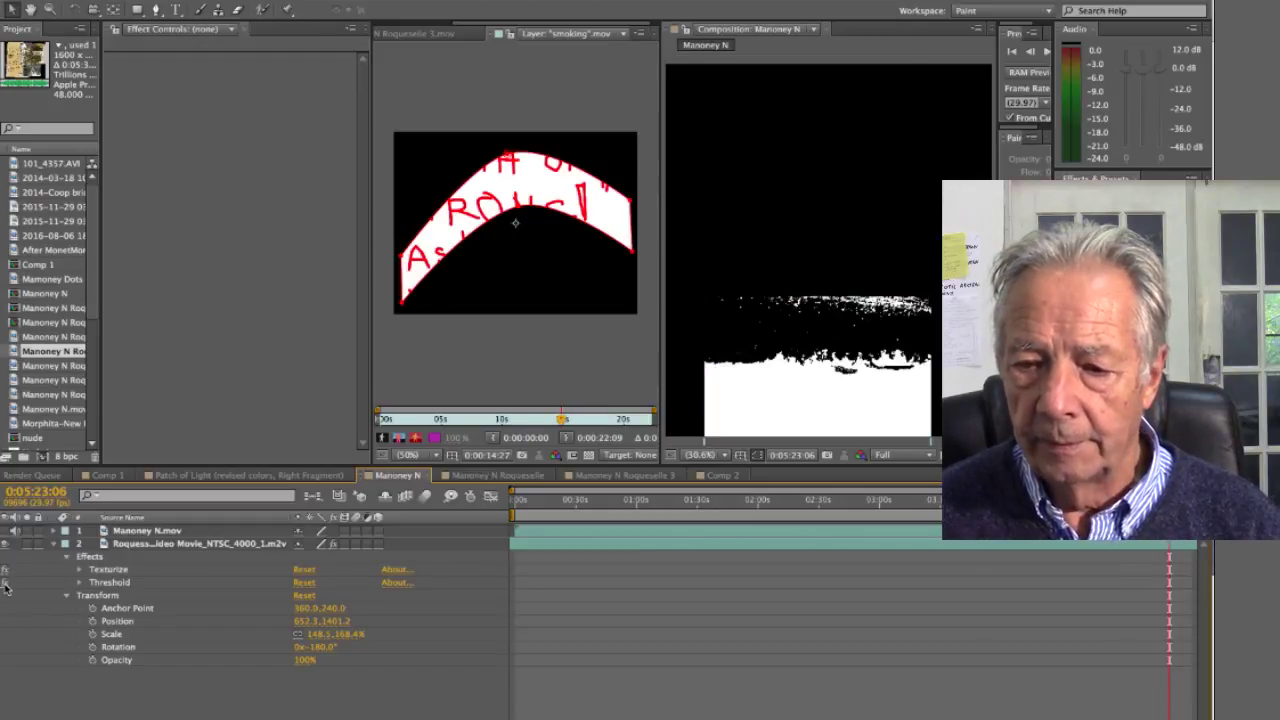
pyautogui.click(5, 584)
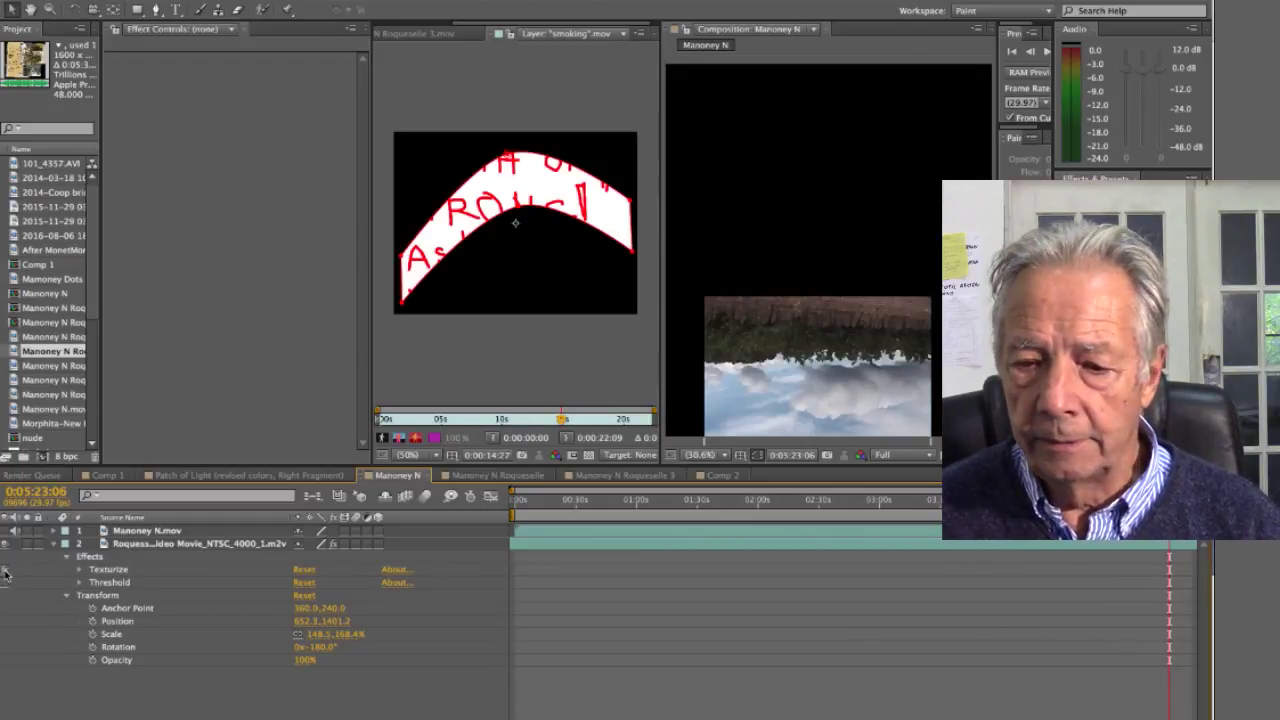
pyautogui.click(5, 584)
pyautogui.click(5, 584)
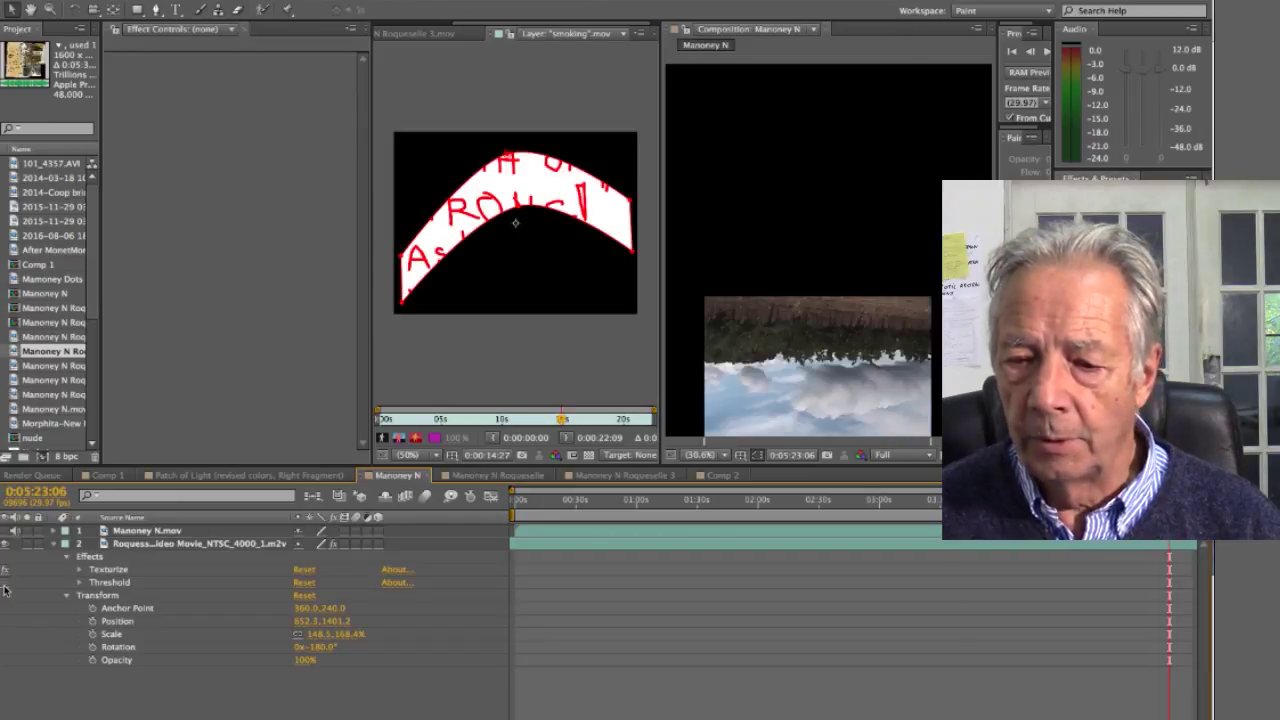
pyautogui.click(65, 597)
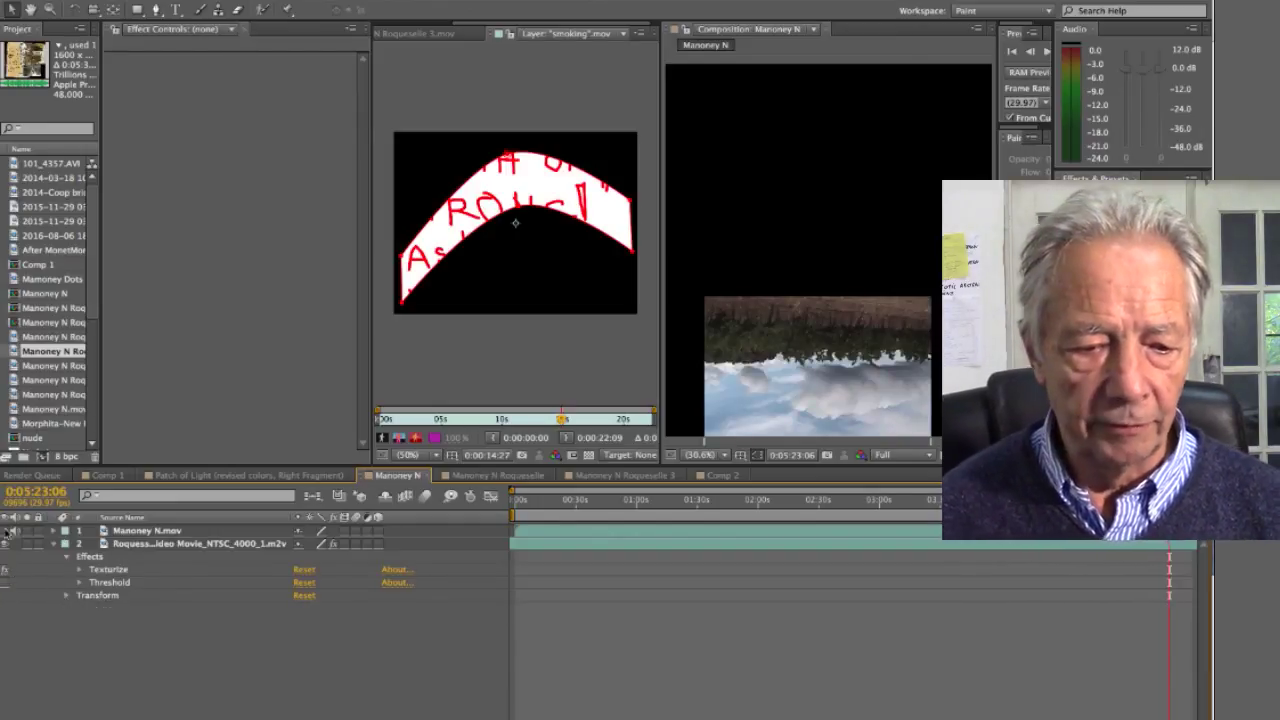
# Turn the Manoney N.mov layer back on, then glance at Comp 1 and Patch of Light before returning to Manoney N.
pyautogui.click(7, 531)
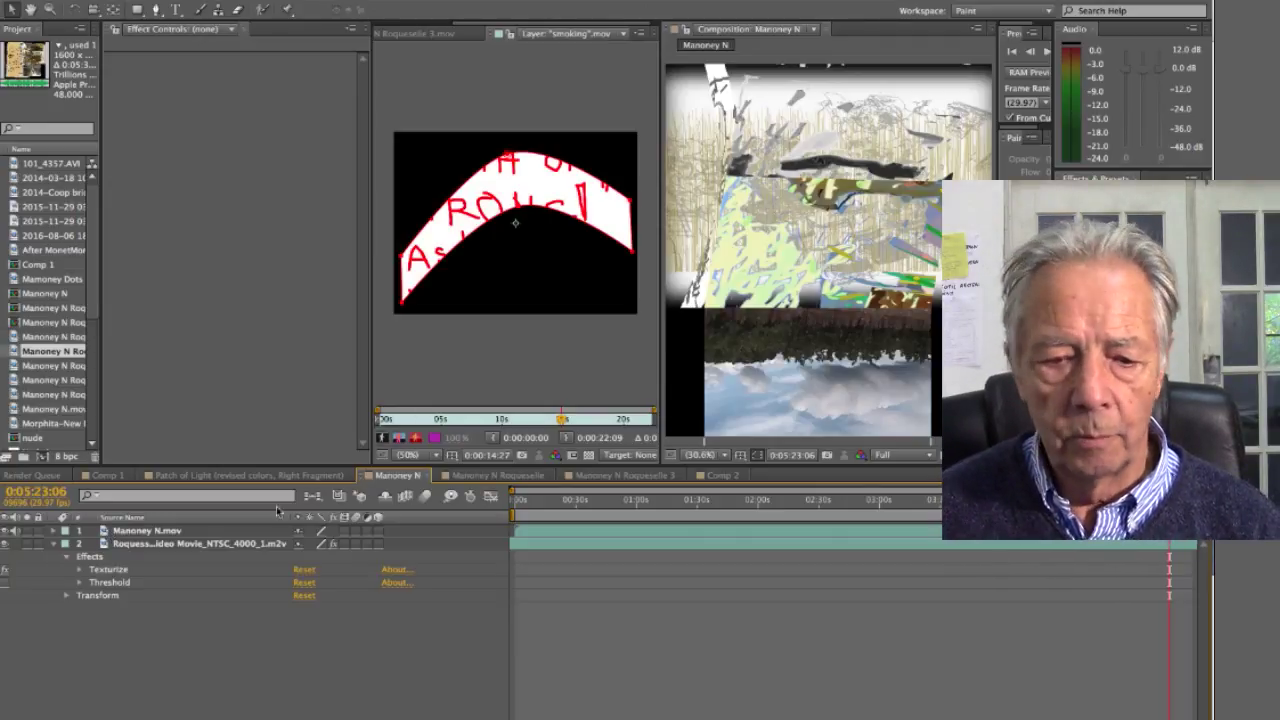
pyautogui.click(109, 477)
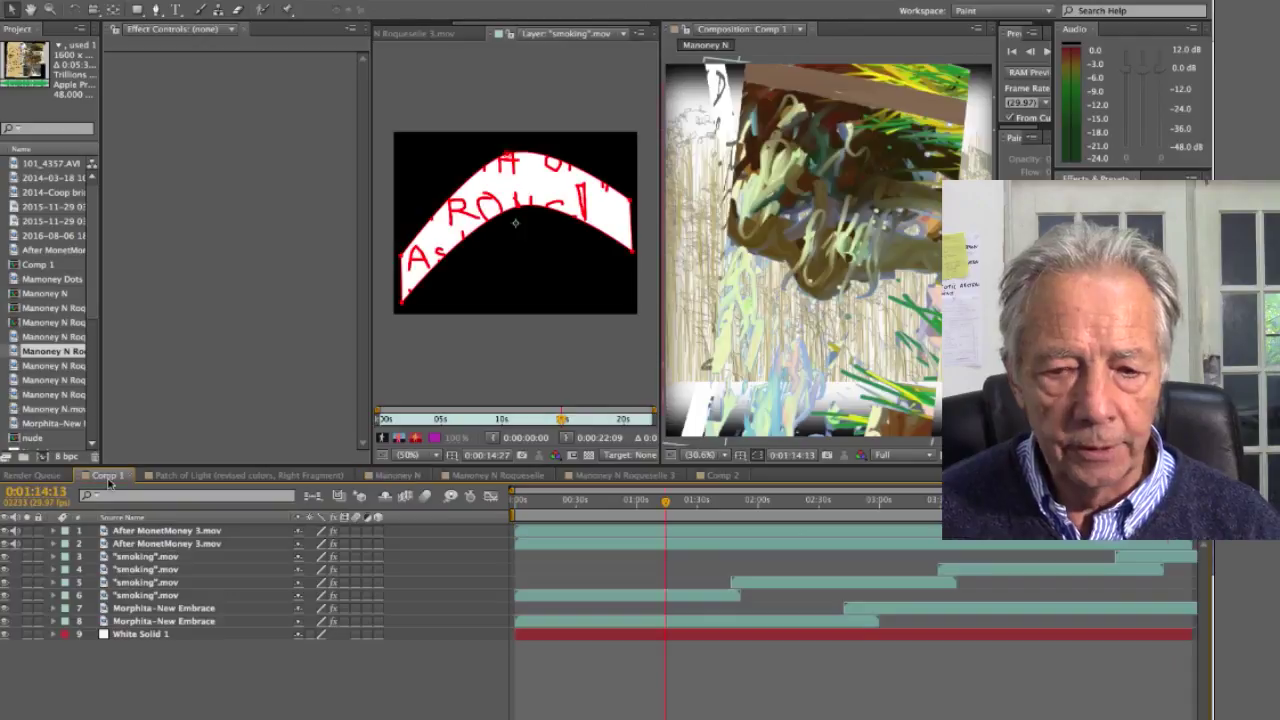
pyautogui.click(177, 481)
pyautogui.click(397, 476)
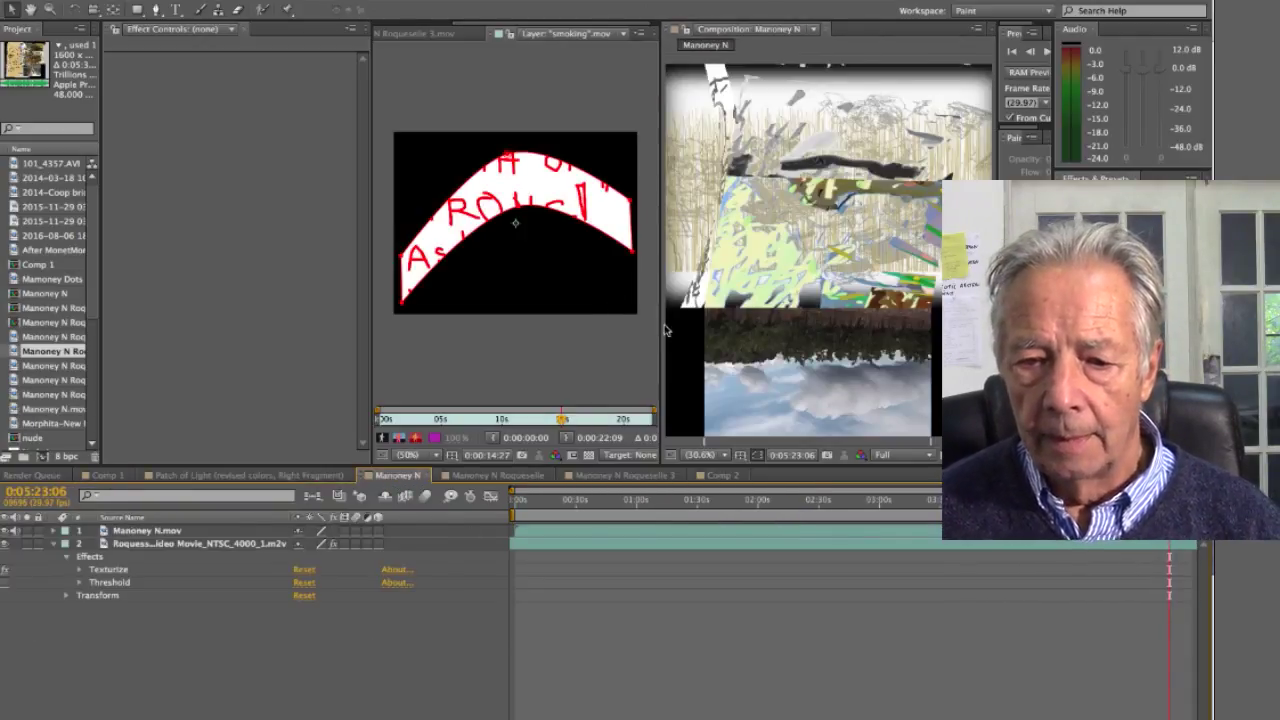
# Make the Composition panel wider and taller, open Manoney N Roquesselle, and widen the layer preview.
pyautogui.moveTo(663, 329); pyautogui.dragTo(256, 329)
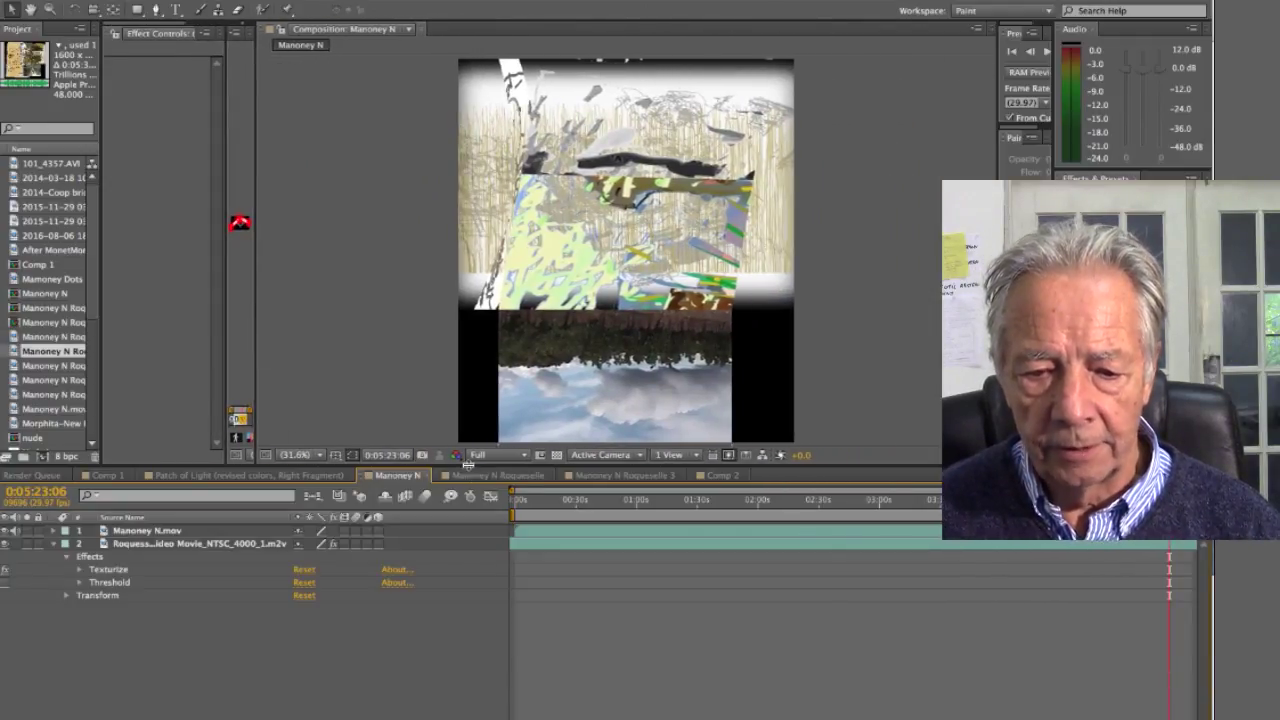
pyautogui.moveTo(470, 466); pyautogui.dragTo(474, 563)
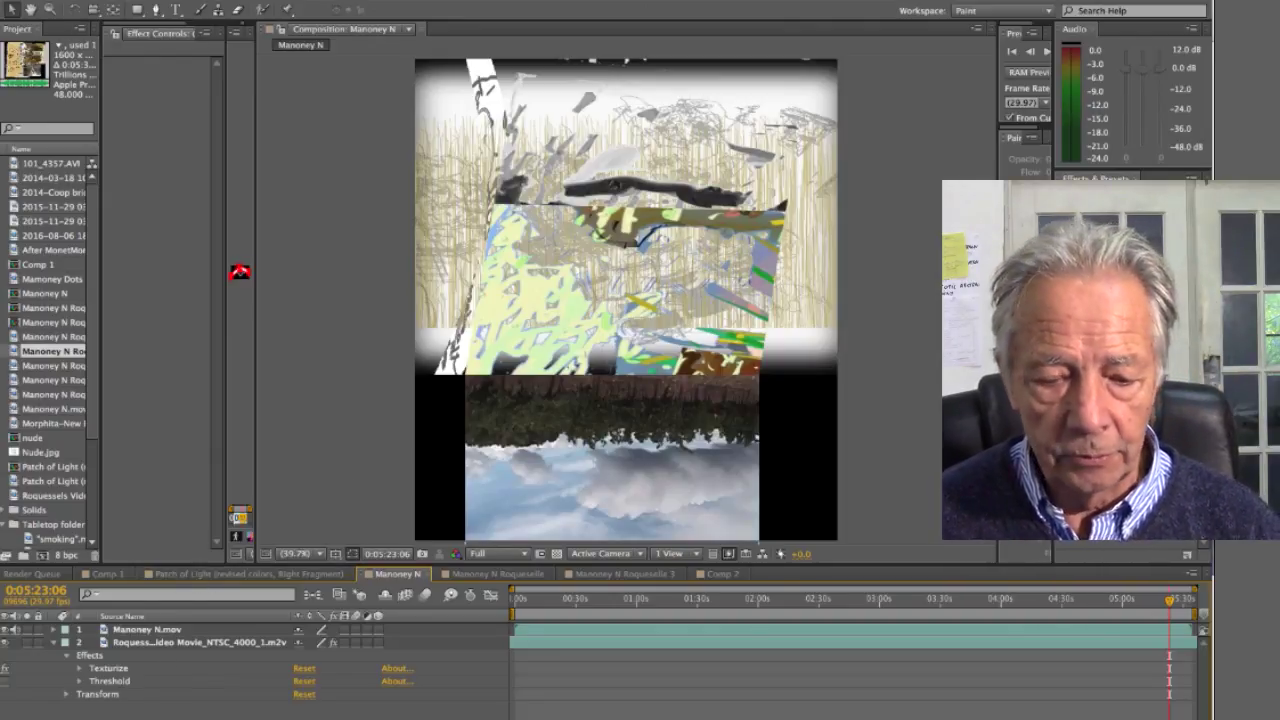
pyautogui.click(490, 577)
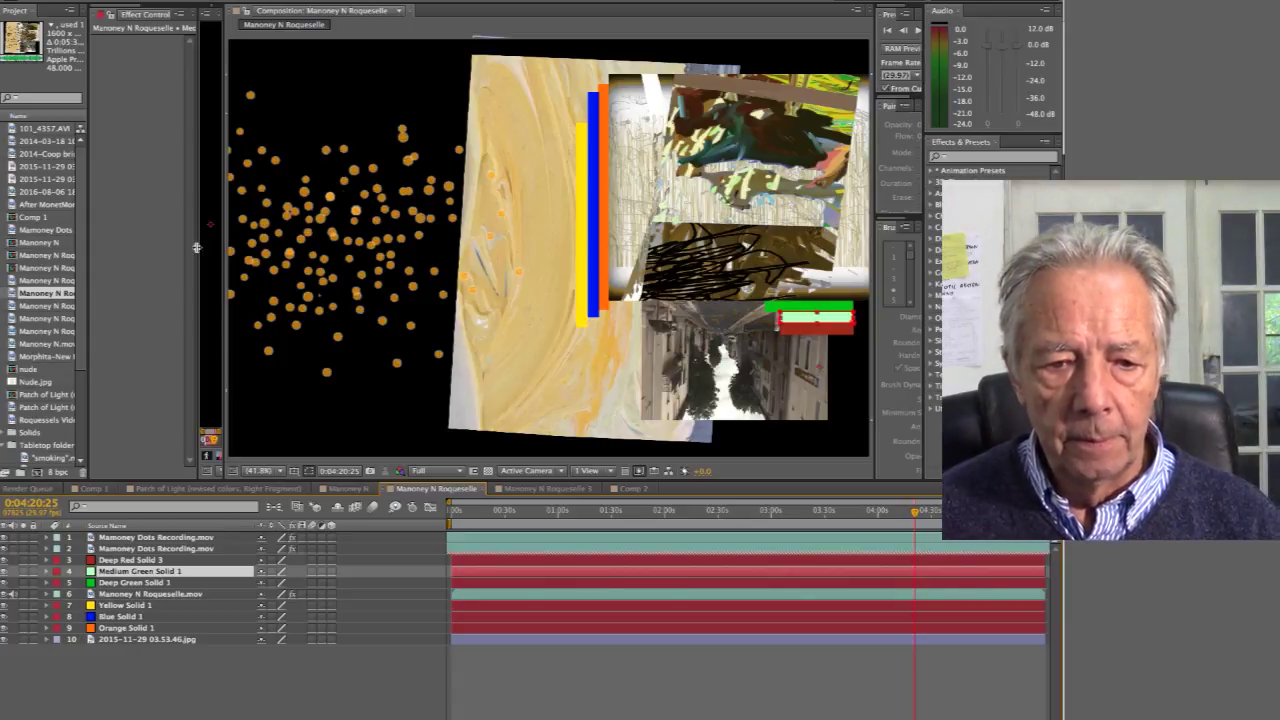
pyautogui.moveTo(198, 247); pyautogui.dragTo(138, 247)
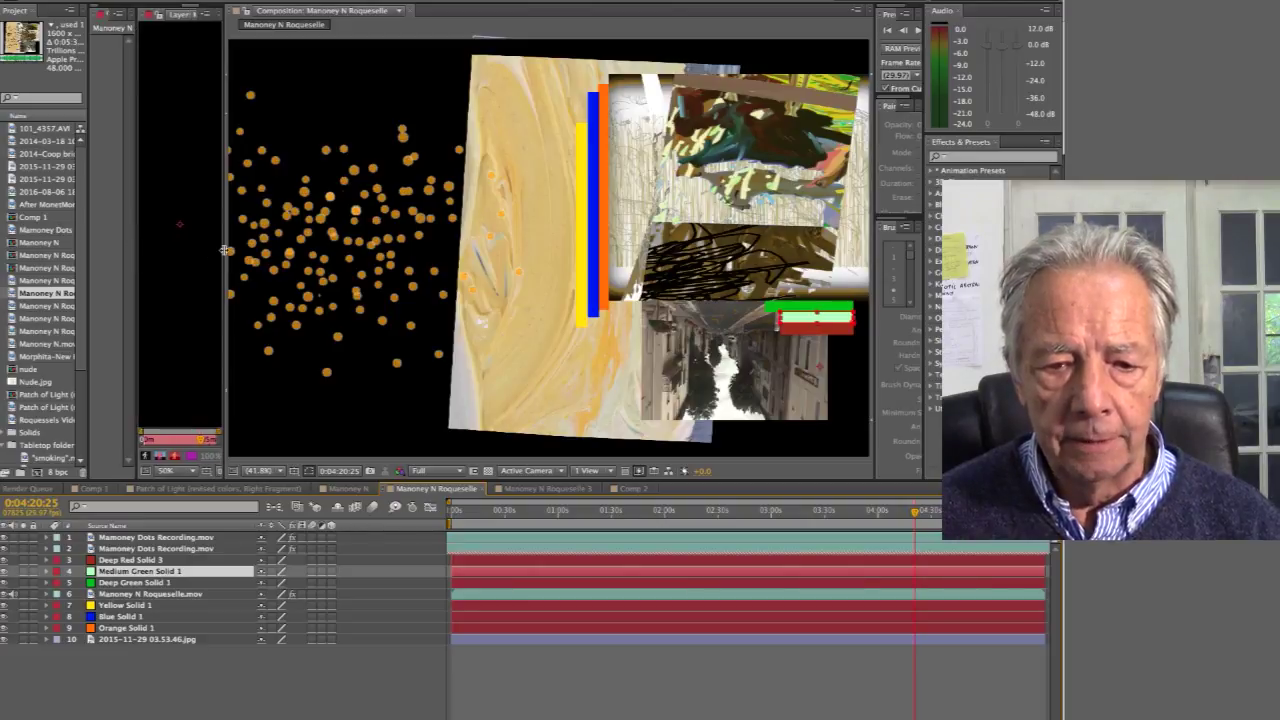
# Widen the Layer preview further, move the time to 0:01:13:20, and dismiss the Layer menu.
pyautogui.moveTo(224, 250); pyautogui.dragTo(290, 254)
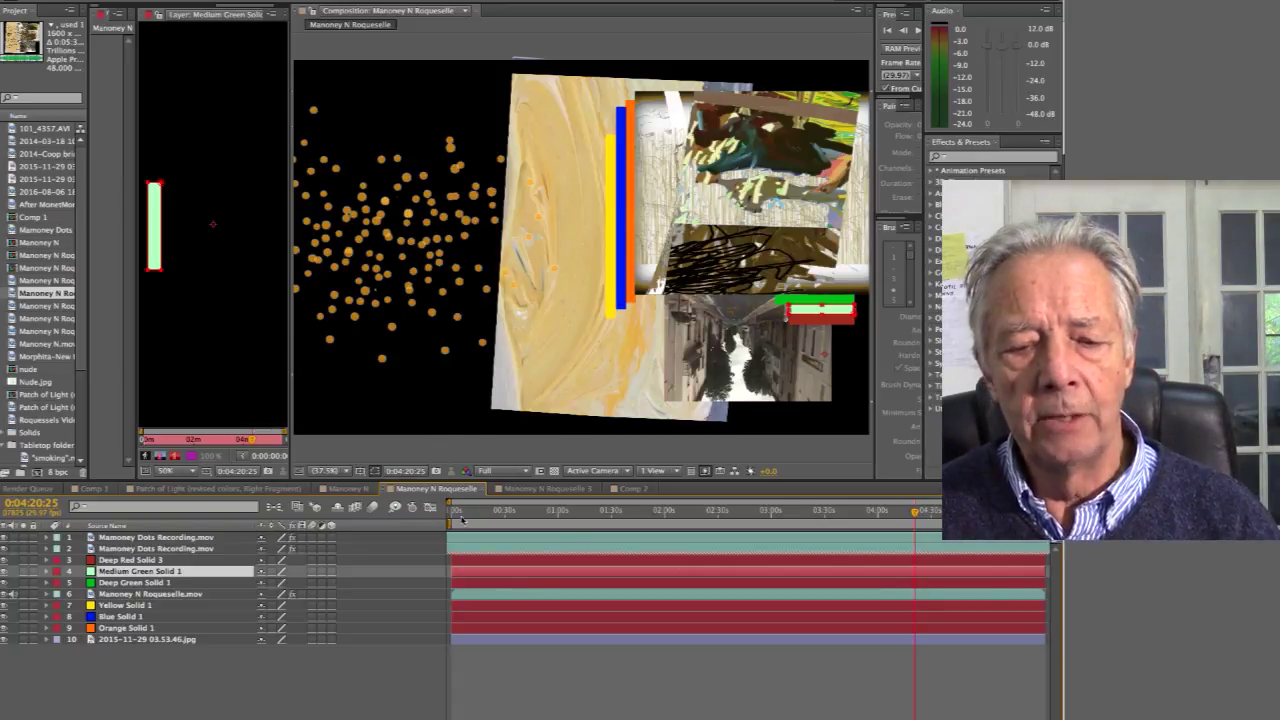
pyautogui.click(674, 520)
pyautogui.click(582, 515)
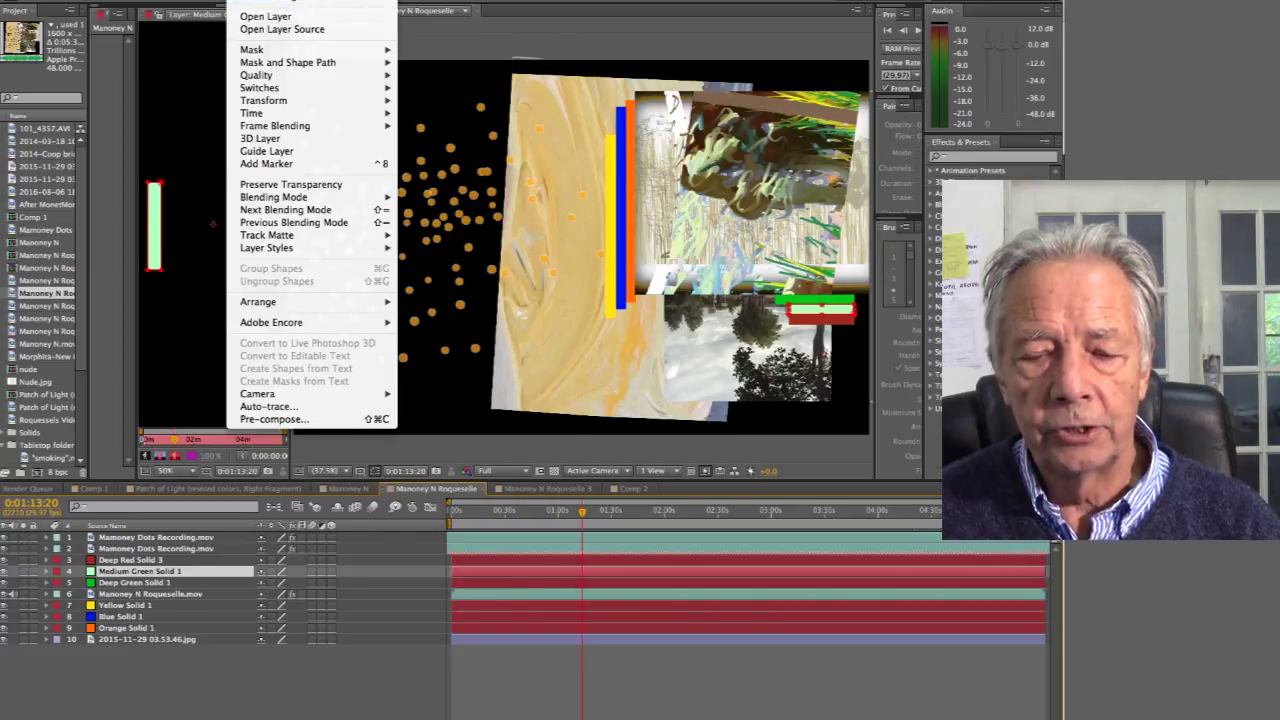
pyautogui.press('Escape')
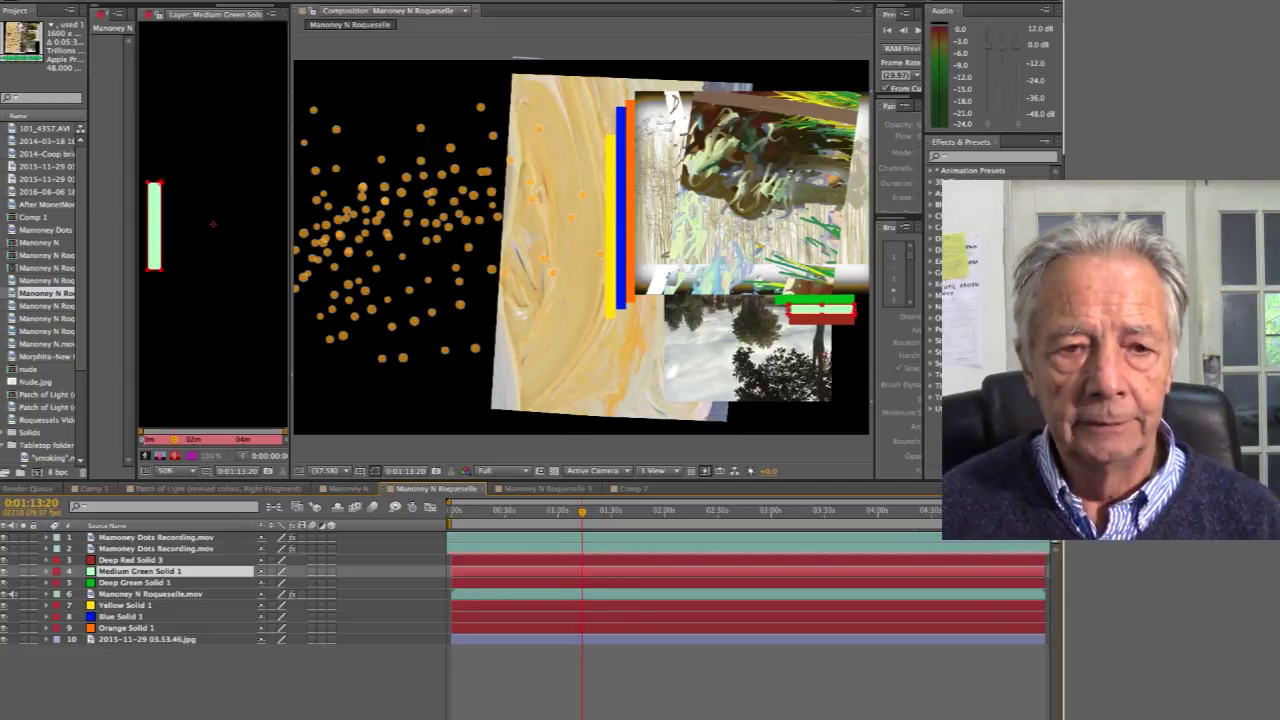
# Check the 2300×1500 Composition Settings and cancel, then select the dots layer and enlarge the view.
pyautogui.click(192, 1)
pyautogui.click(195, 5)
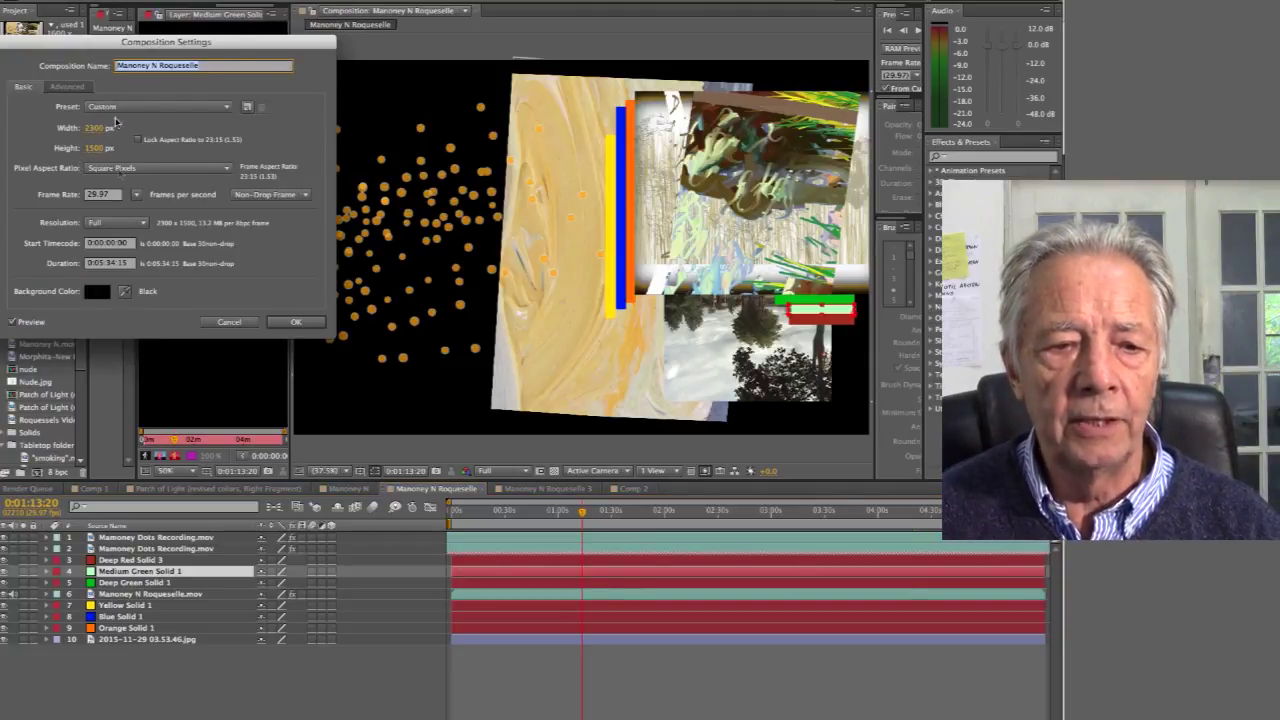
pyautogui.click(233, 322)
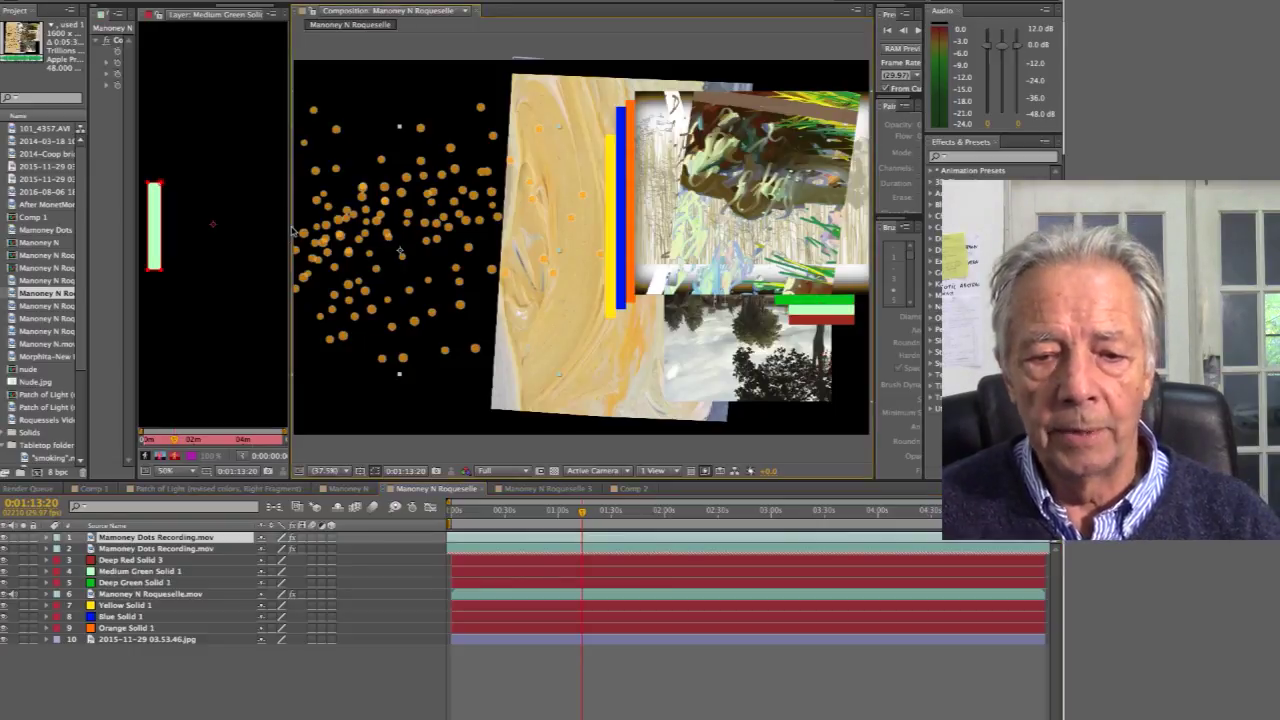
pyautogui.click(290, 228)
pyautogui.moveTo(290, 228); pyautogui.dragTo(237, 222)
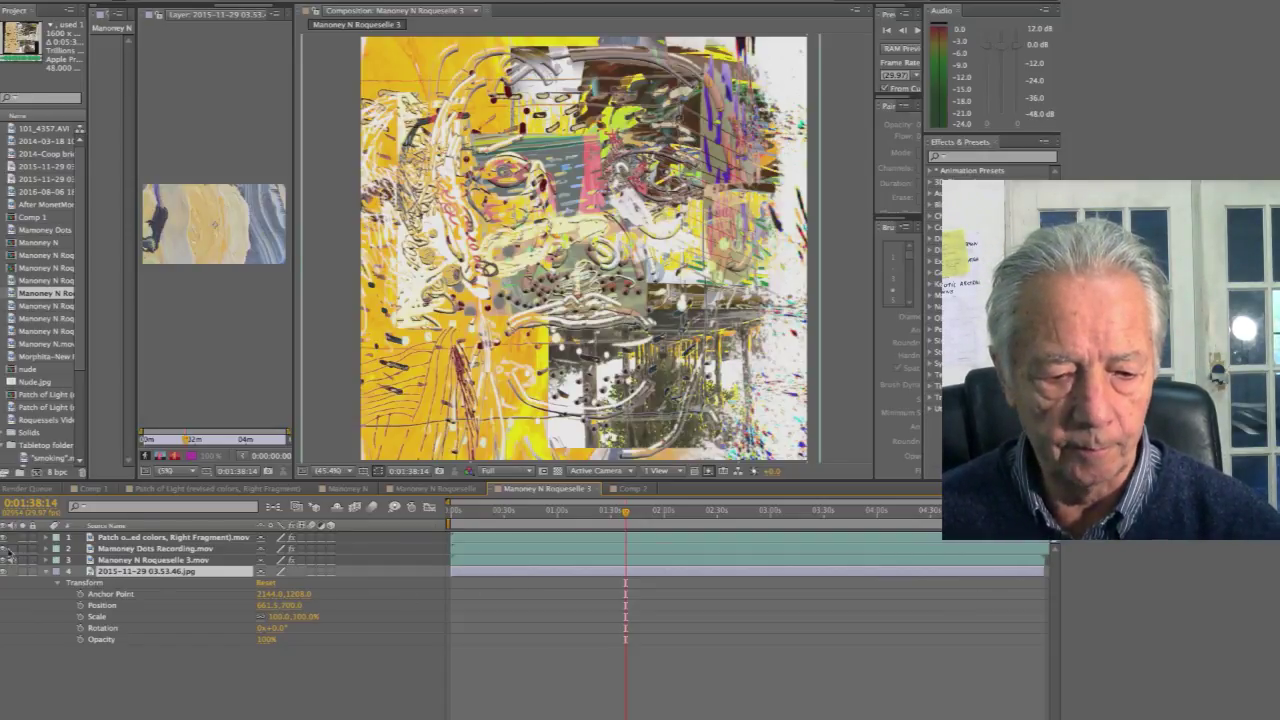
# Hide the Patch of Light layer to compare the composite, then show it again.
pyautogui.click(117, 540)
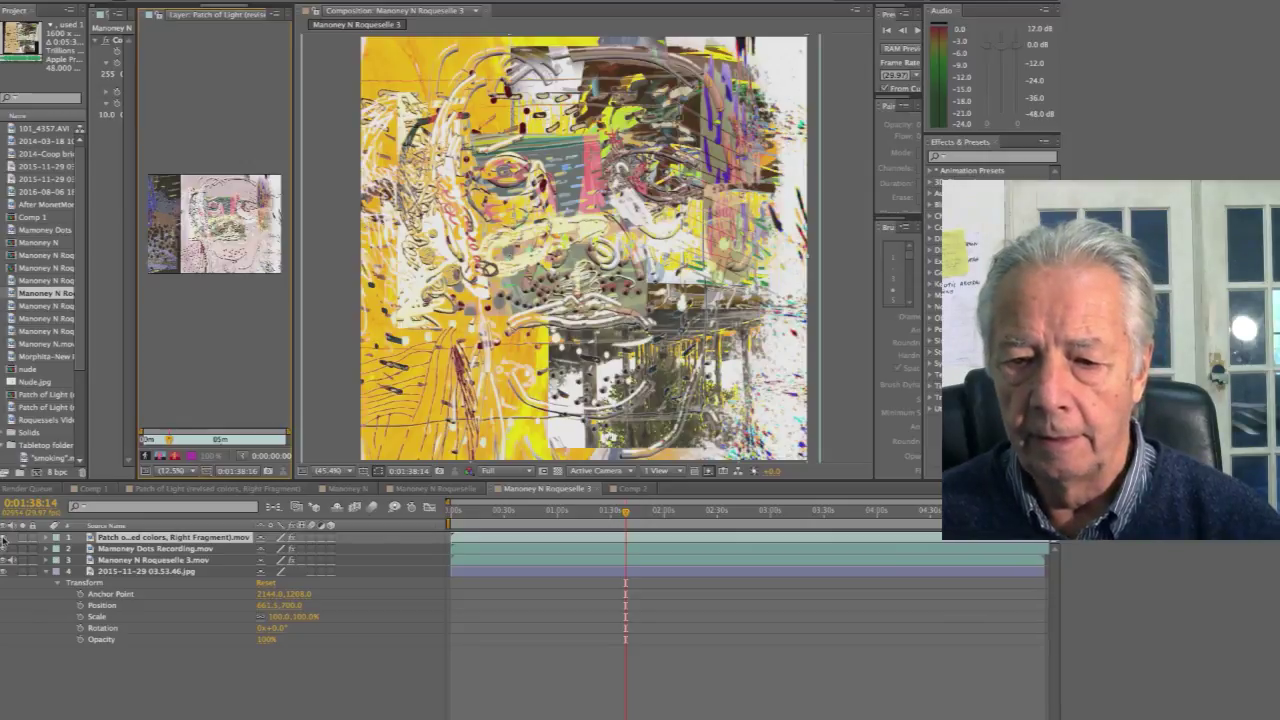
pyautogui.click(4, 538)
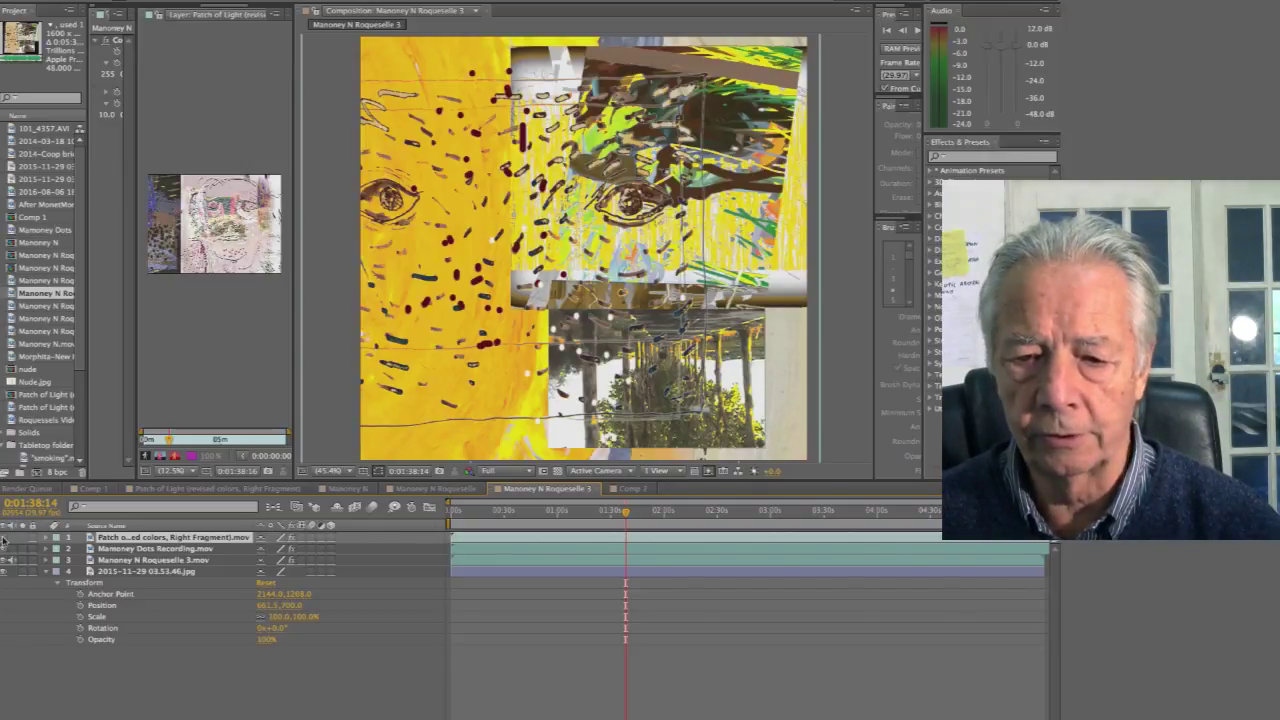
pyautogui.hotkey('ctrl', 'Down')
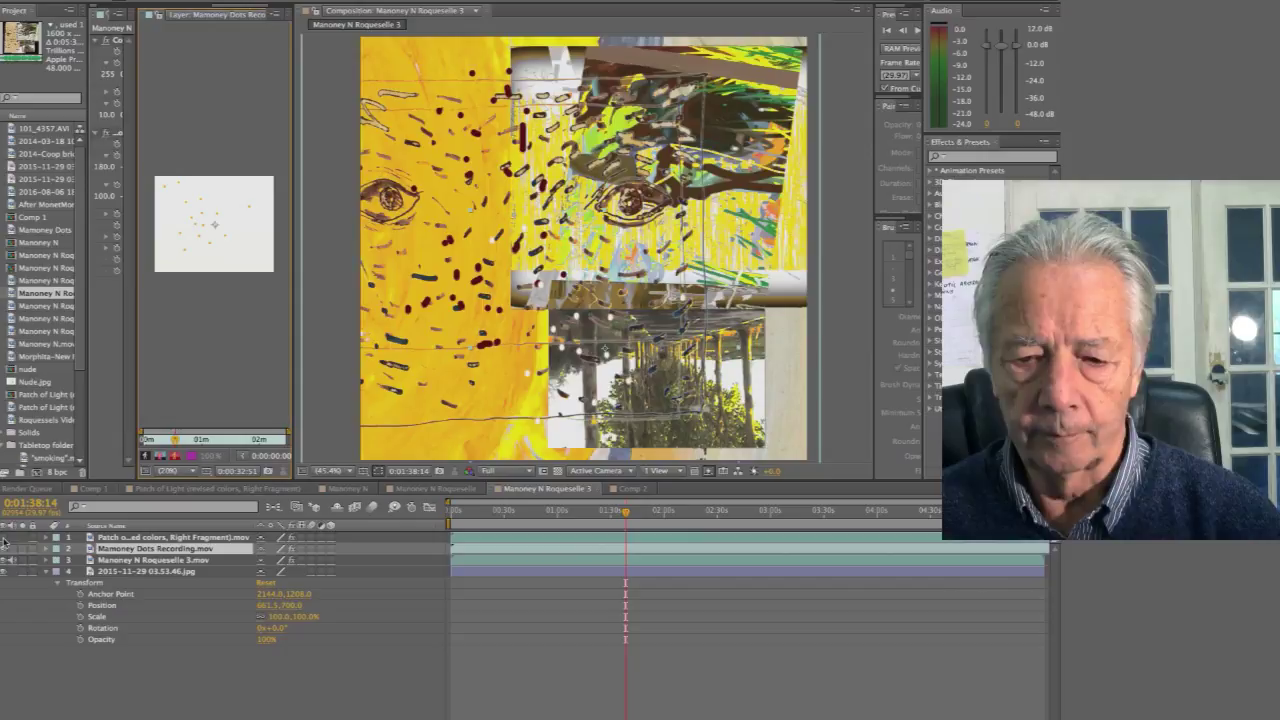
pyautogui.click(5, 538)
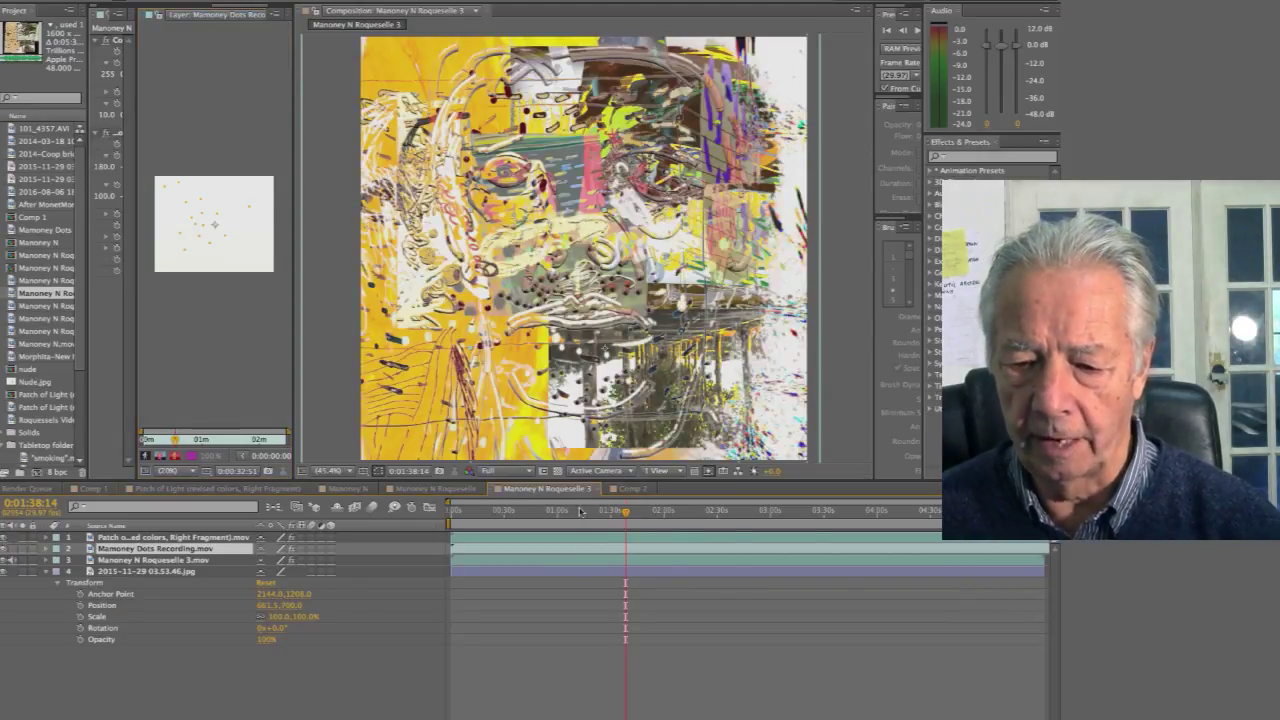
# Scrub the time ruler from about 1:12 to 2:22, then jump to about 4:11 and 0:22.
pyautogui.moveTo(580, 513); pyautogui.dragTo(812, 512)
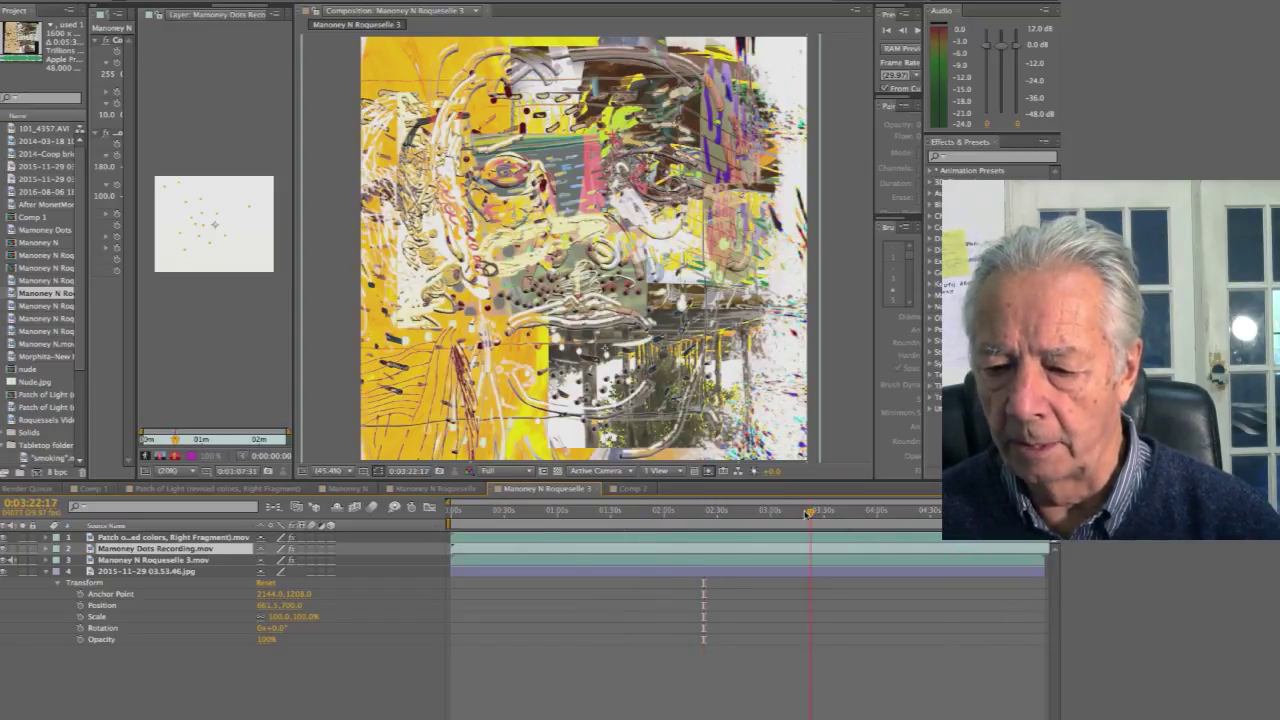
pyautogui.click(897, 512)
pyautogui.click(657, 512)
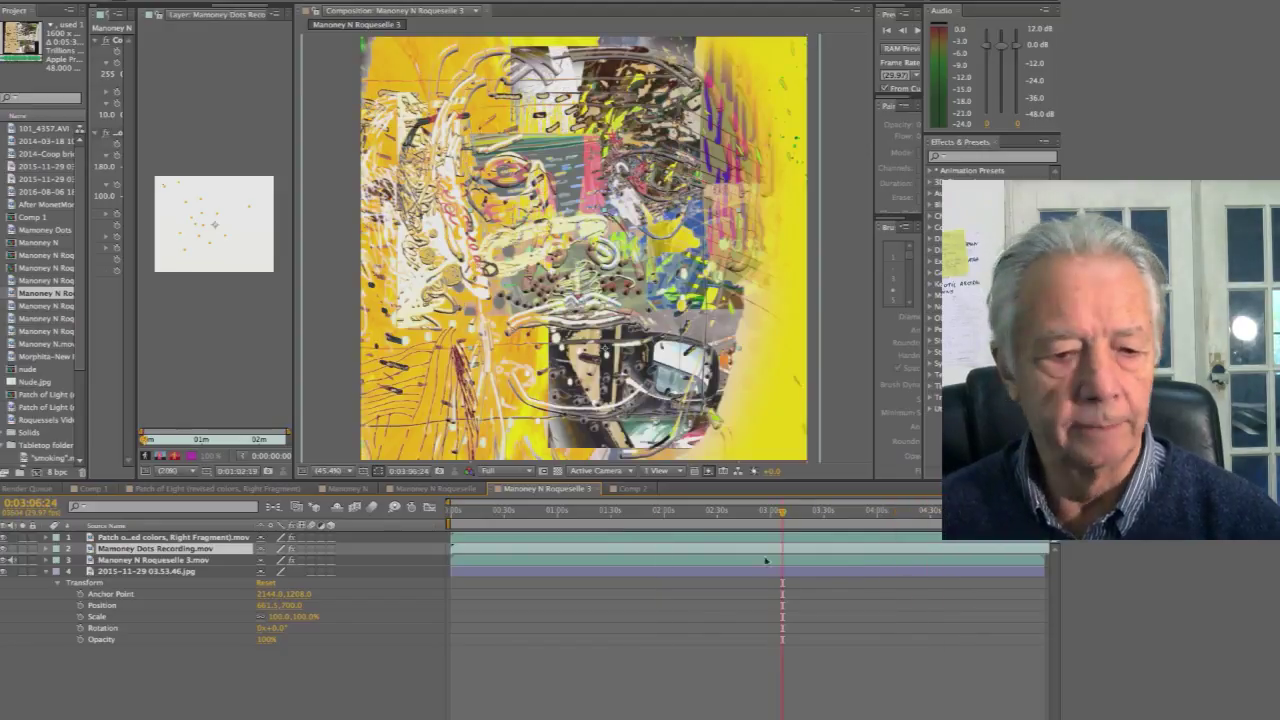
# Preview the composite at 0:02:22:13, 0:03:22:17, 0:04:27:18, 0:04:43:12 and its last frame, then return to 0:00:00:00.
pyautogui.click(490, 512)
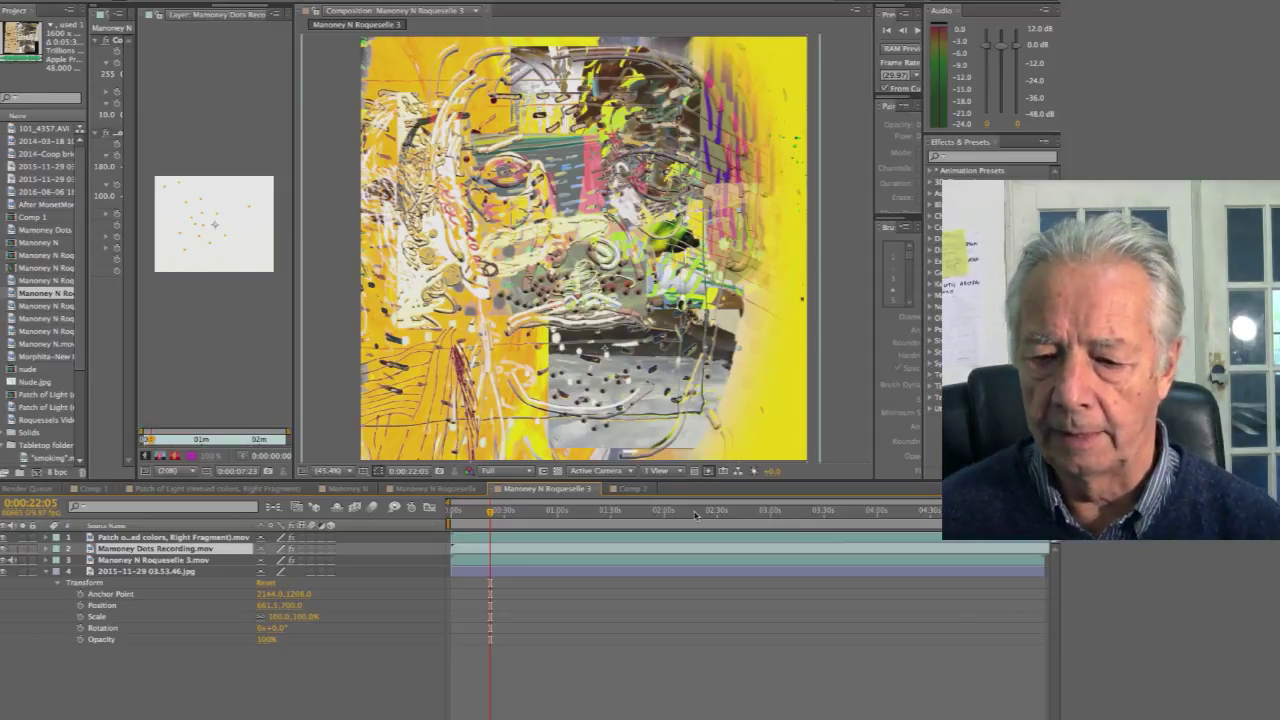
pyautogui.click(700, 512)
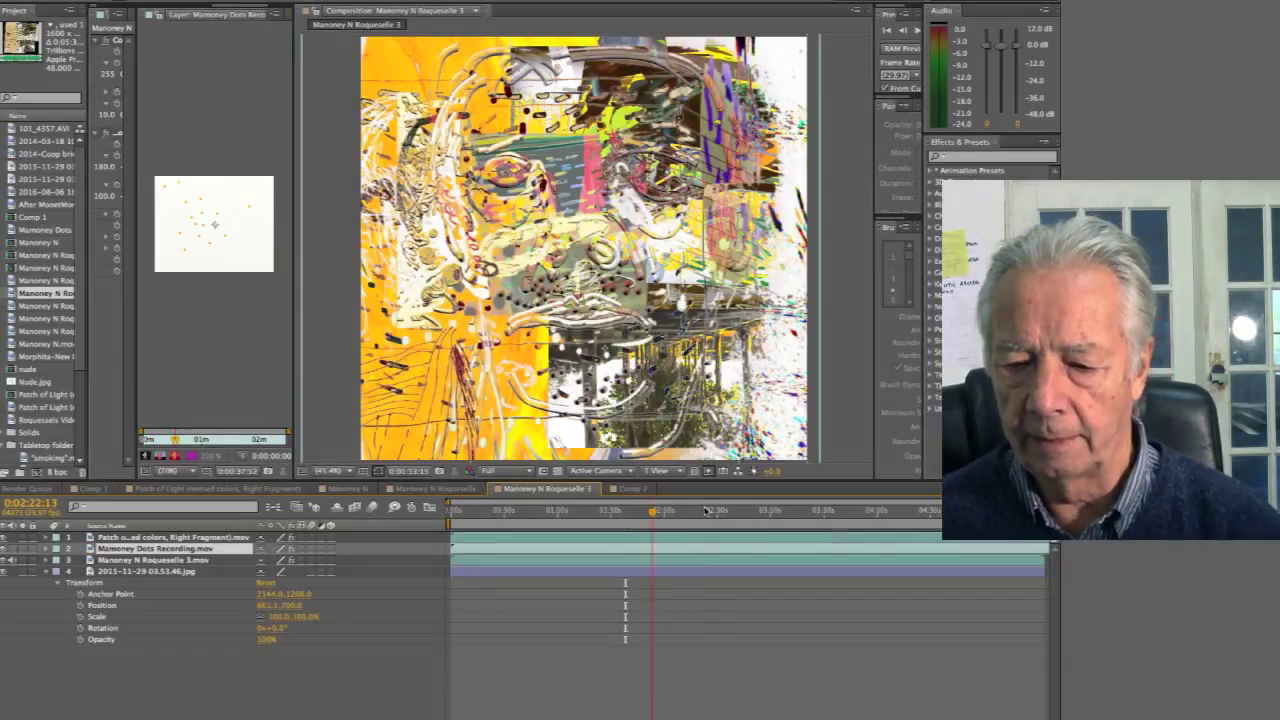
pyautogui.click(810, 510)
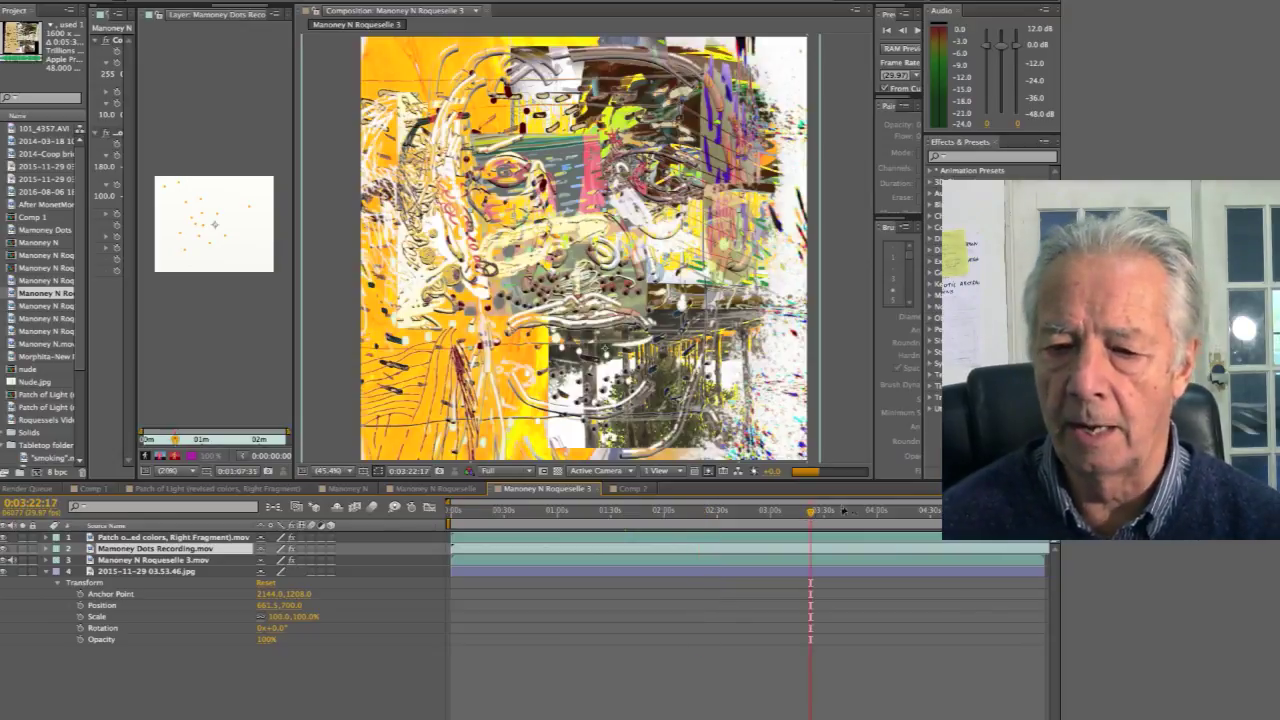
pyautogui.click(926, 511)
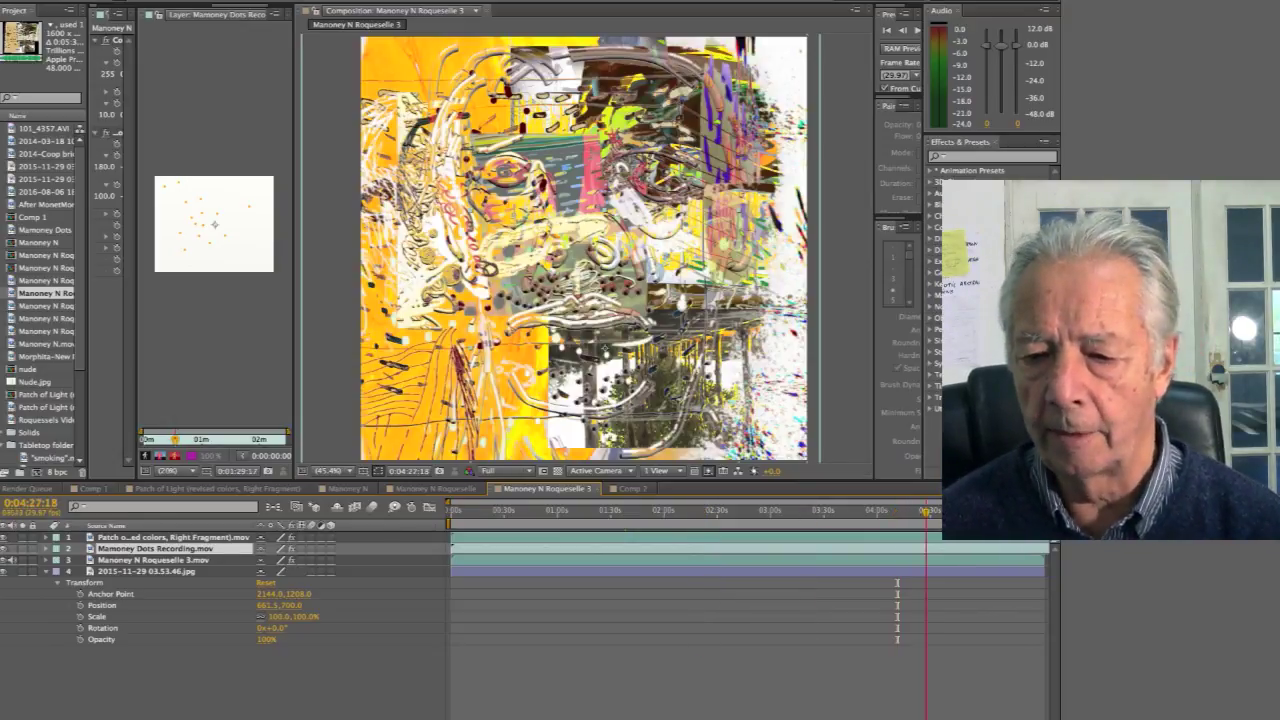
pyautogui.click(954, 511)
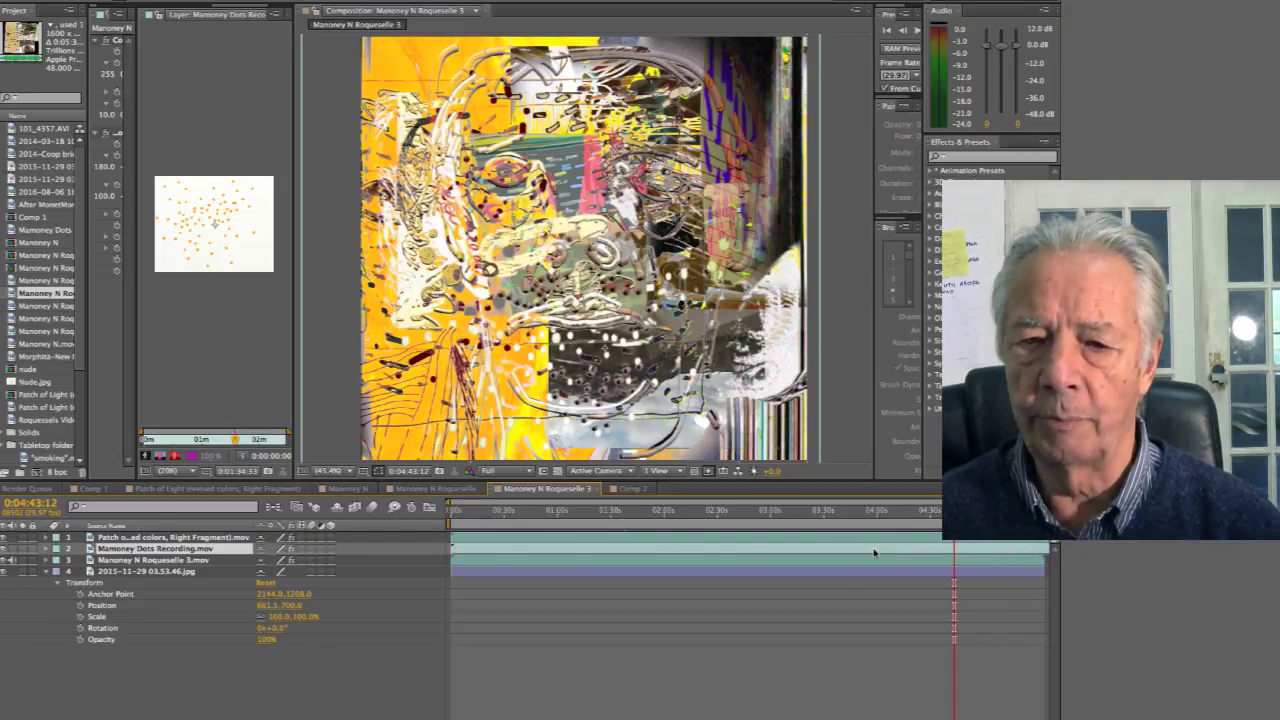
pyautogui.press('End')
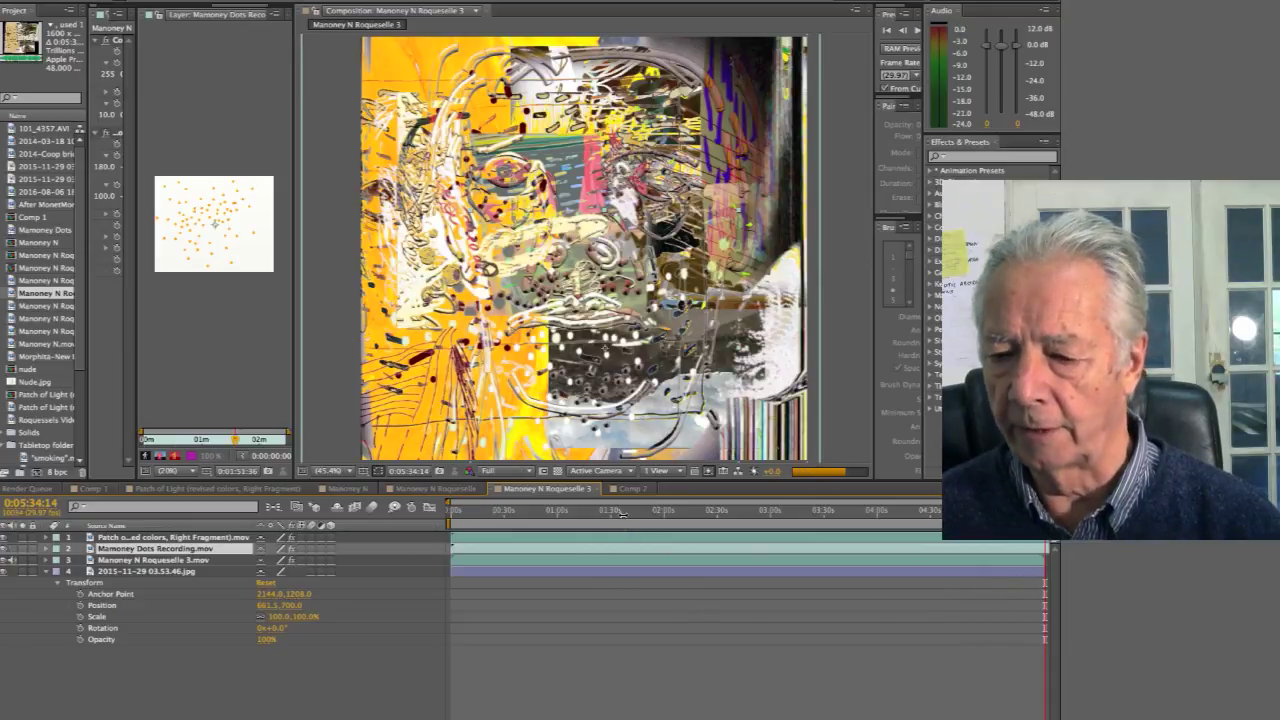
pyautogui.press('Home')
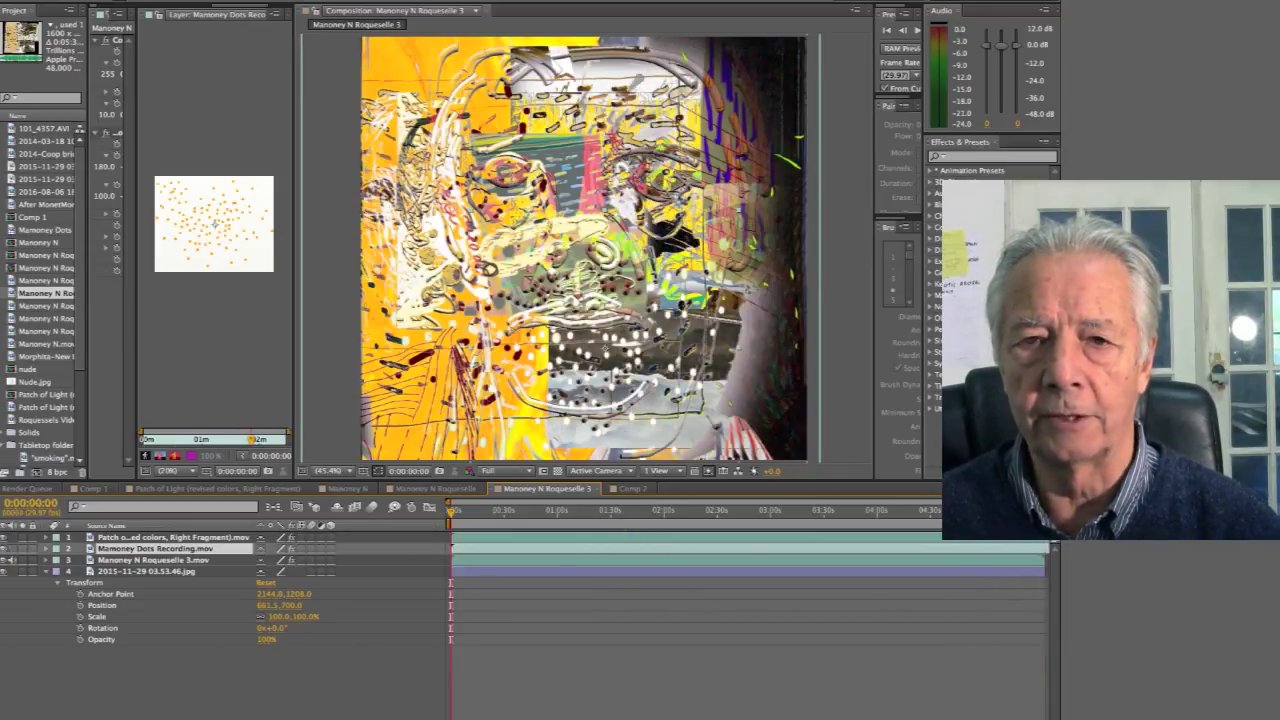